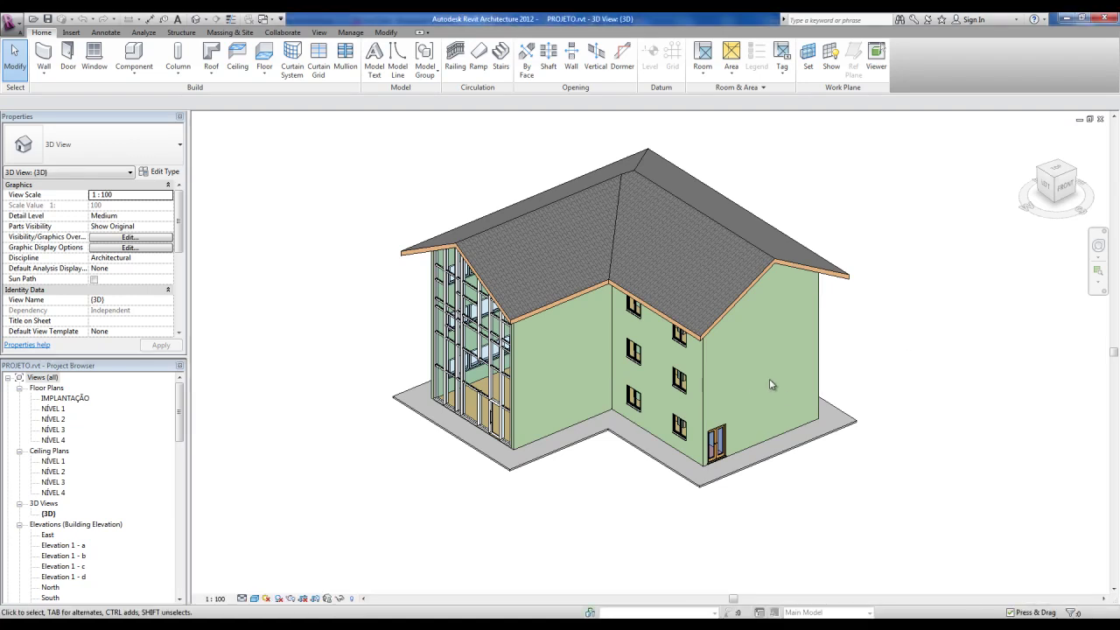
# - Switch from the 3D house view to the NÍVEL 1 floor plan and zoom in on the house
pyautogui.keyDown('shift'); pyautogui.moveTo(751, 361); pyautogui.dragTo(700, 367, button='middle'); pyautogui.keyUp('shift')
pyautogui.click(54, 409)
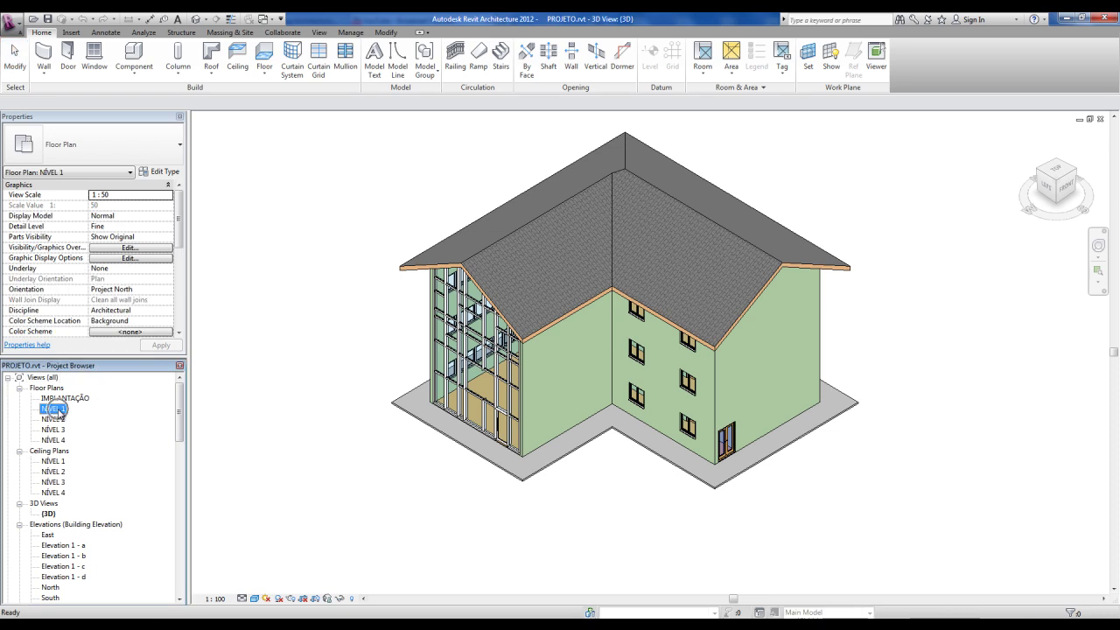
pyautogui.doubleClick(55, 409)
pyautogui.scroll(2, 693, 304)
pyautogui.moveTo(693, 304); pyautogui.dragTo(671, 429, button='middle')
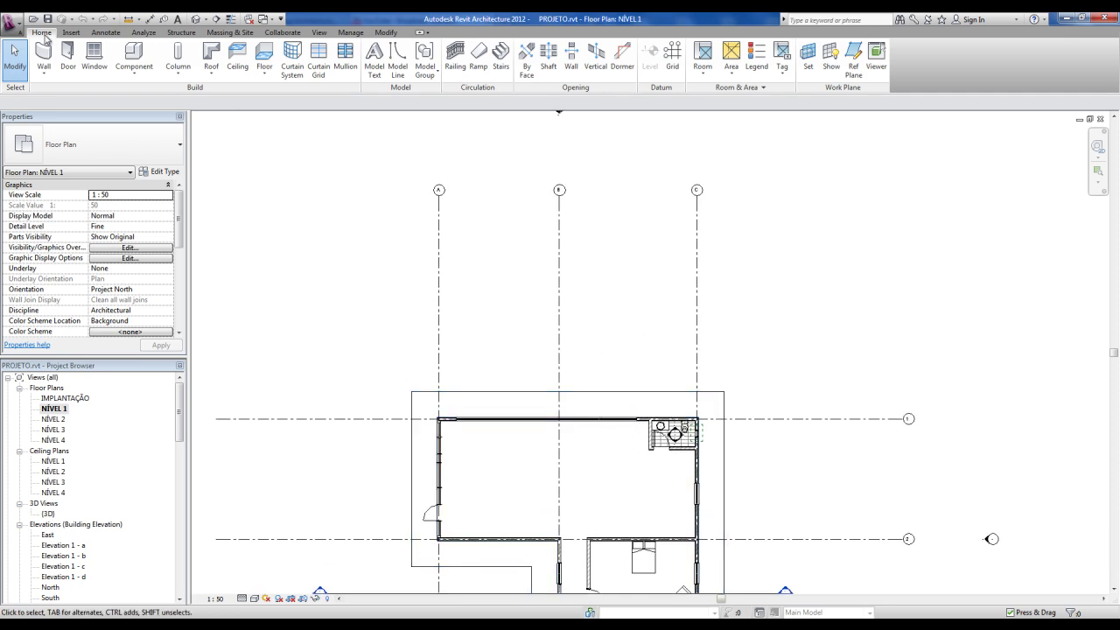
# - Start a new stair in Run mode and set its first run's start point north of the house
pyautogui.click(500, 63)
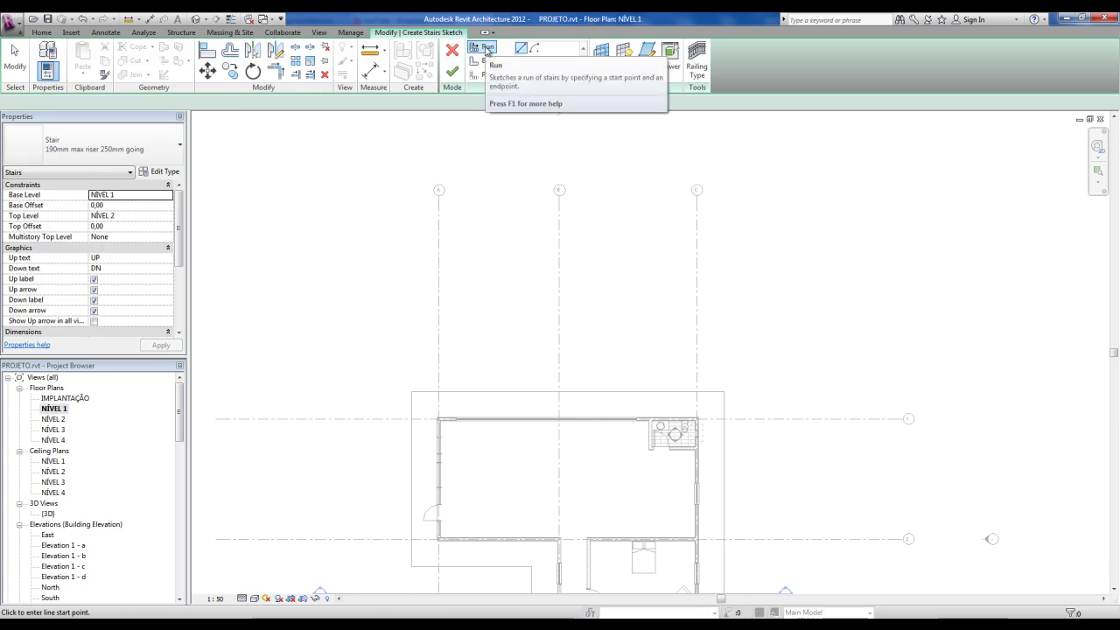
pyautogui.scroll(2, 499, 306)
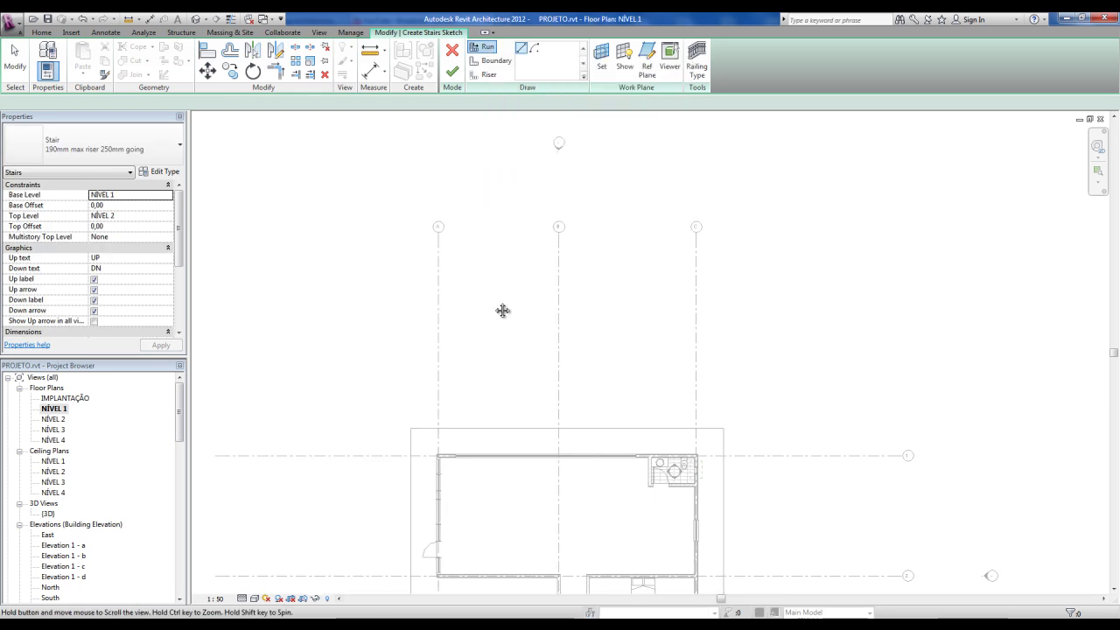
pyautogui.scroll(2, 495, 280)
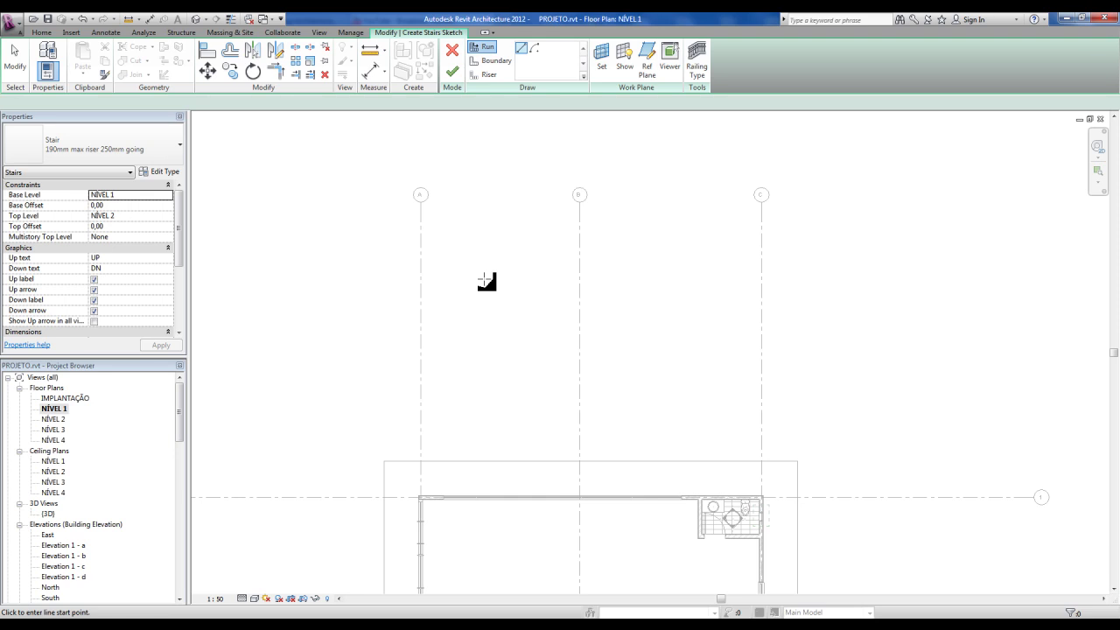
pyautogui.click(488, 49)
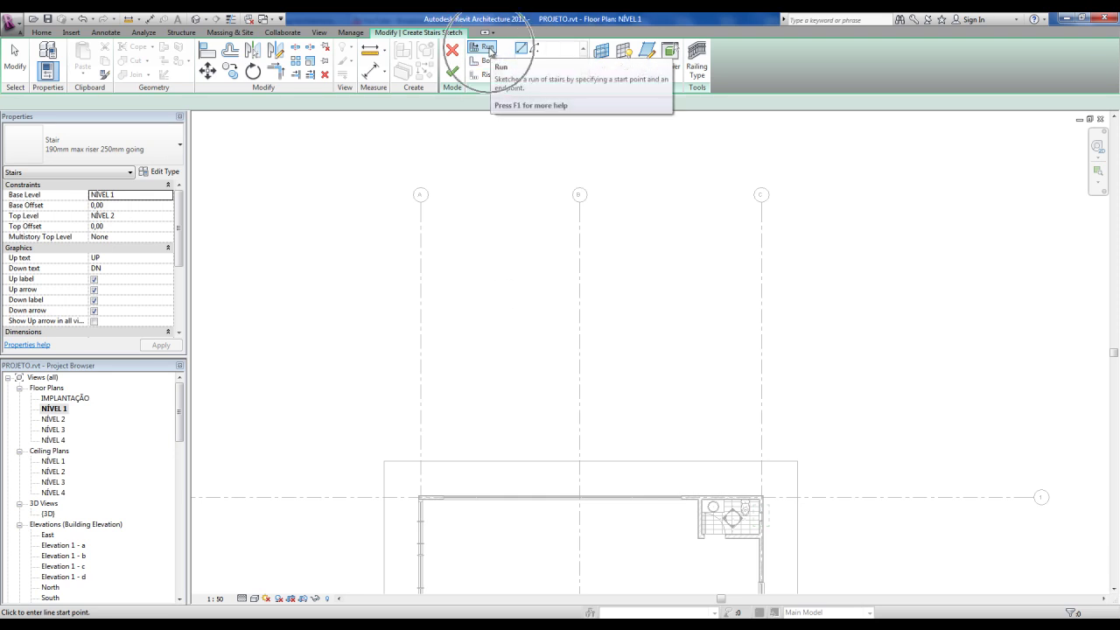
pyautogui.scroll(1, 481, 399)
pyautogui.scroll(1, 476, 417)
pyautogui.click(476, 417)
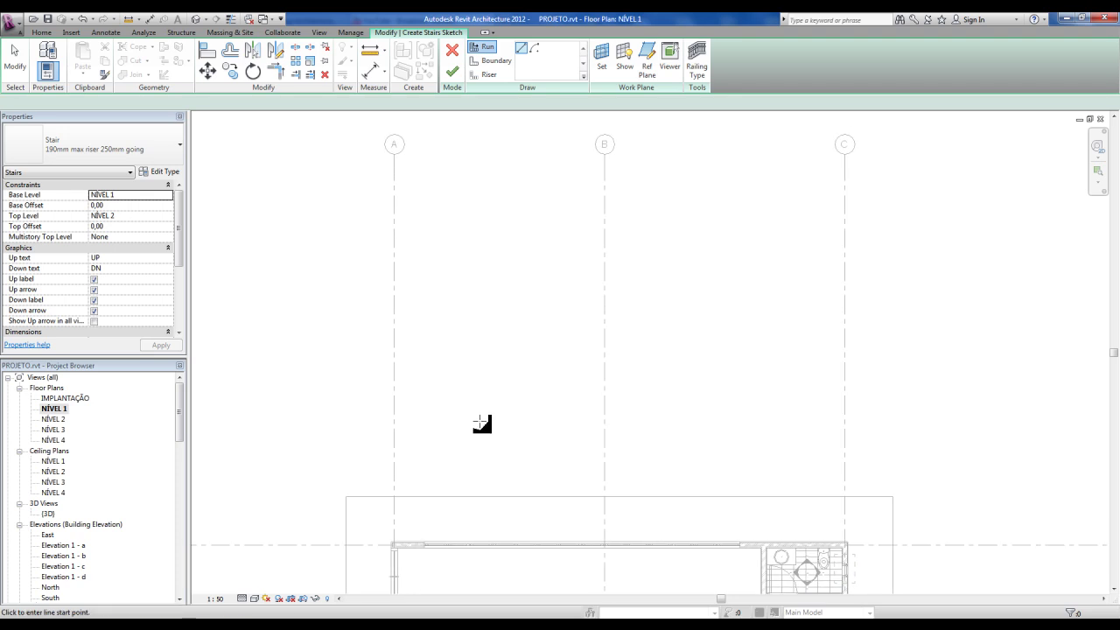
pyautogui.scroll(1, 475, 412)
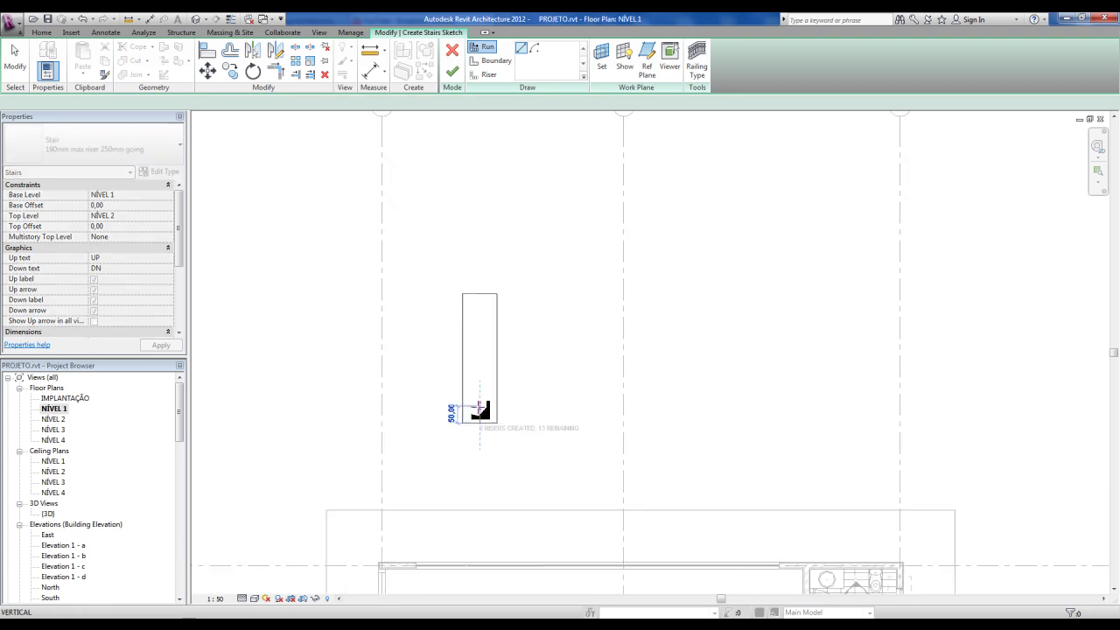
# - Extend the run up to 375 so all 16 risers form one straight flight, then finish the sketch
pyautogui.click(481, 362)
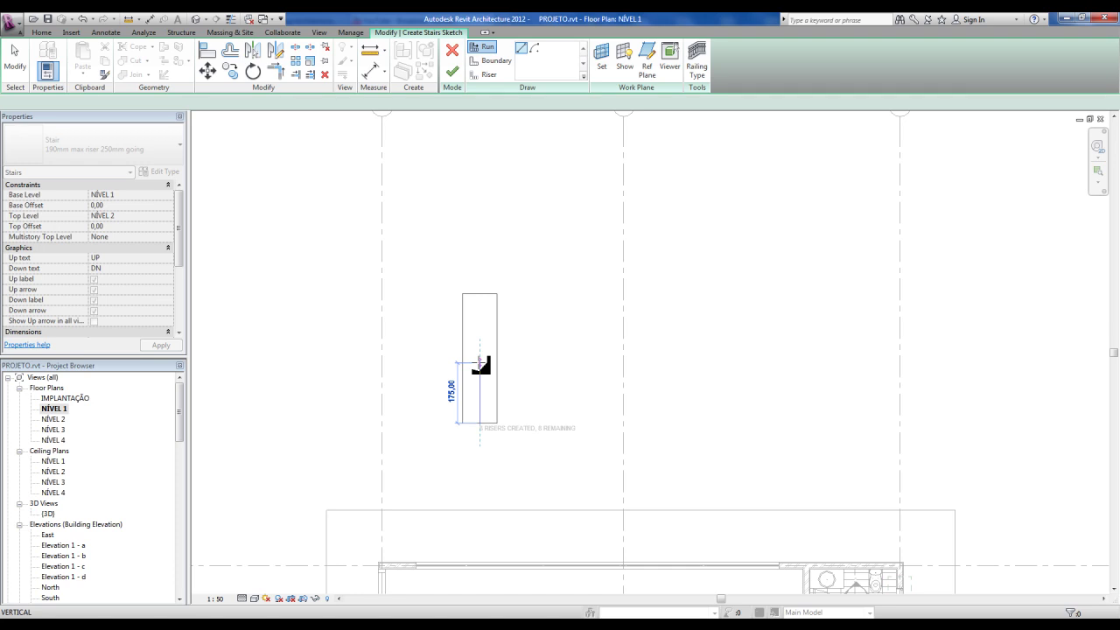
pyautogui.click(100, 196)
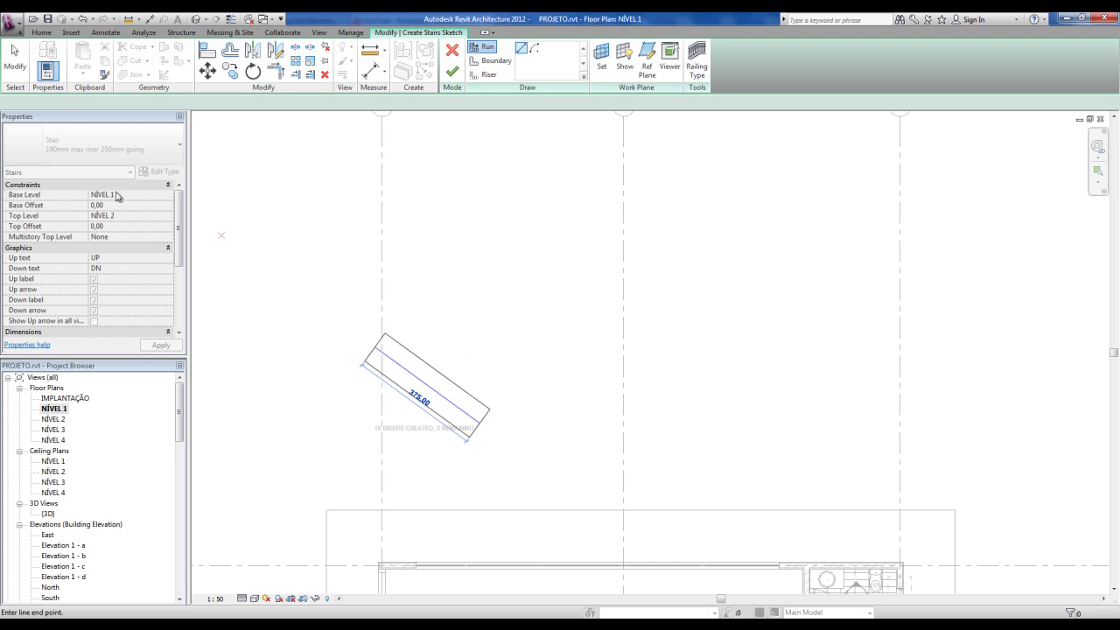
pyautogui.click(104, 200)
pyautogui.click(102, 196)
pyautogui.click(107, 216)
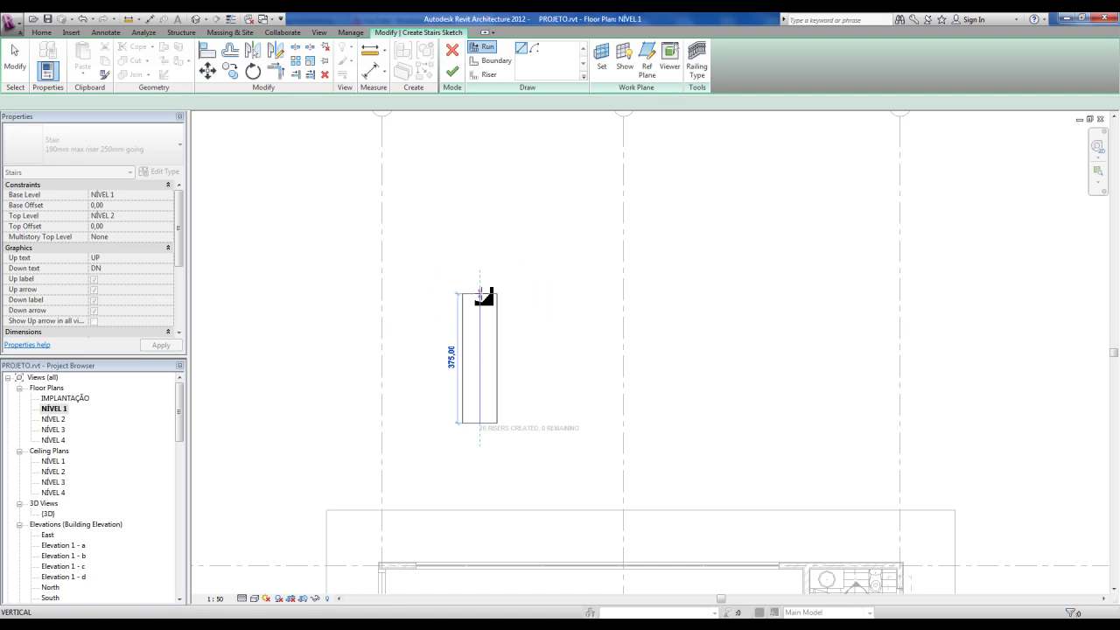
pyautogui.click(482, 295)
pyautogui.scroll(1, 659, 423)
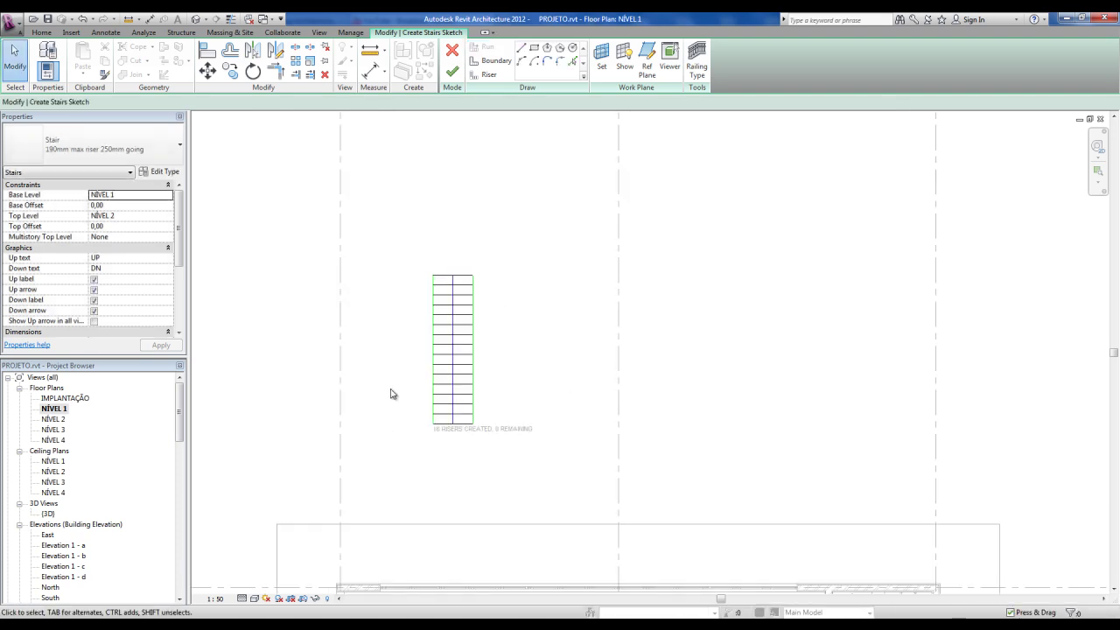
pyautogui.scroll(-1, 464, 392)
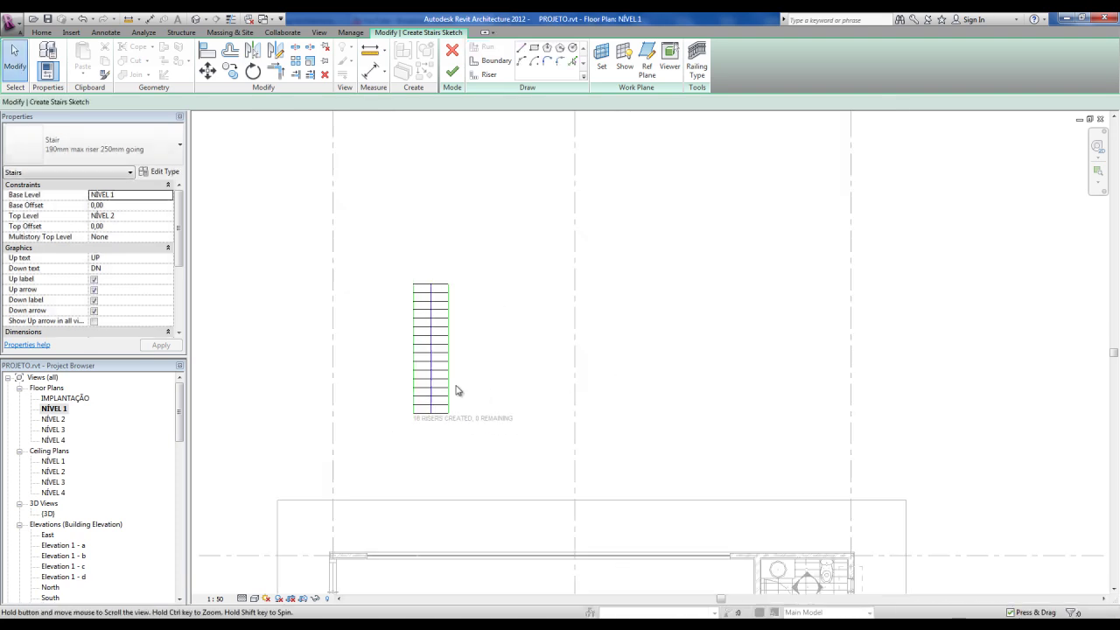
pyautogui.click(451, 75)
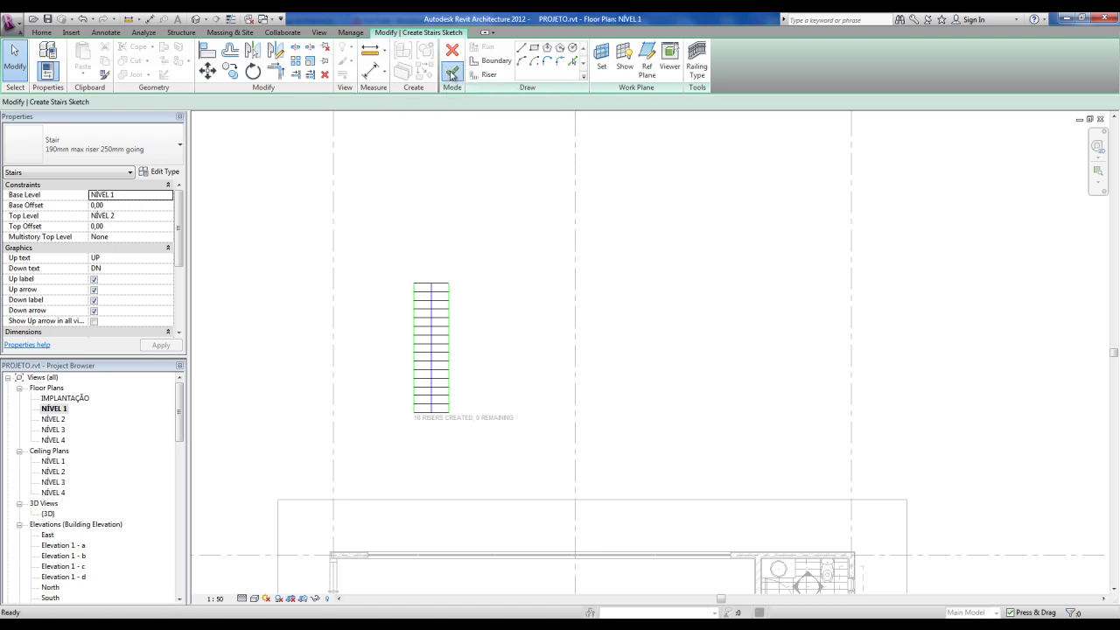
# - Inspect the railed straight stair beside the house in the default 3D view, then return to NÍVEL 1
pyautogui.scroll(1, 479, 391)
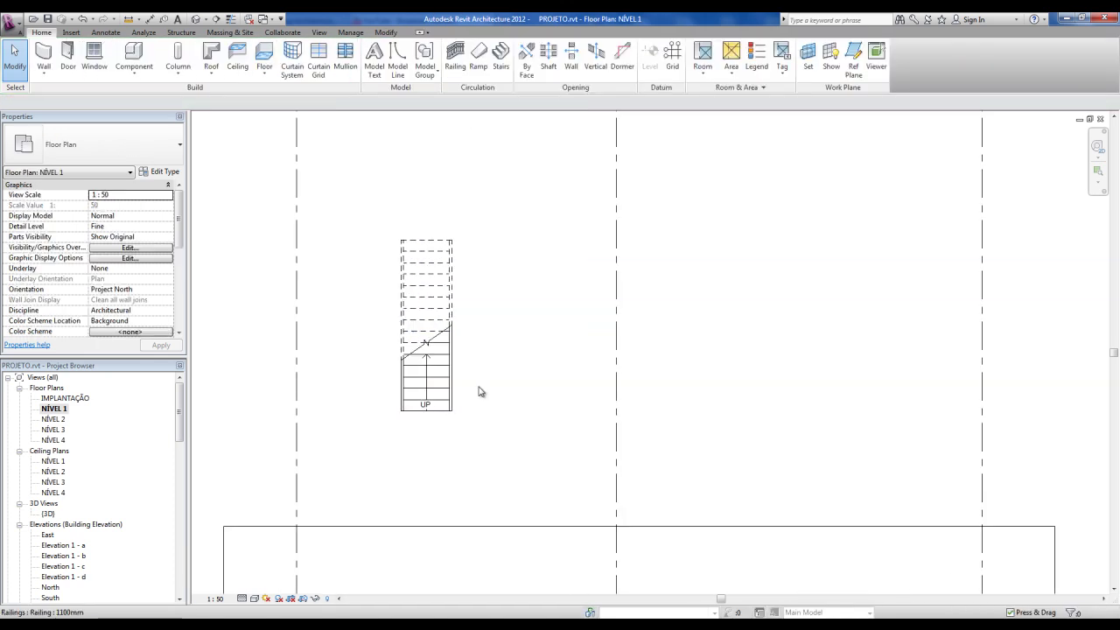
pyautogui.click(426, 409)
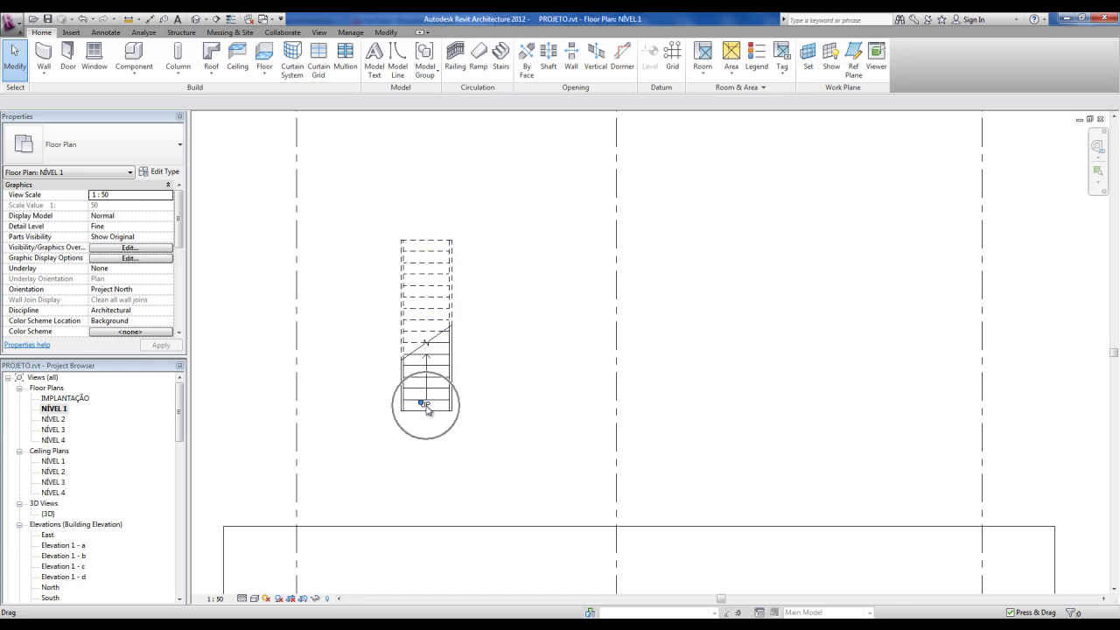
pyautogui.scroll(1, 401, 378)
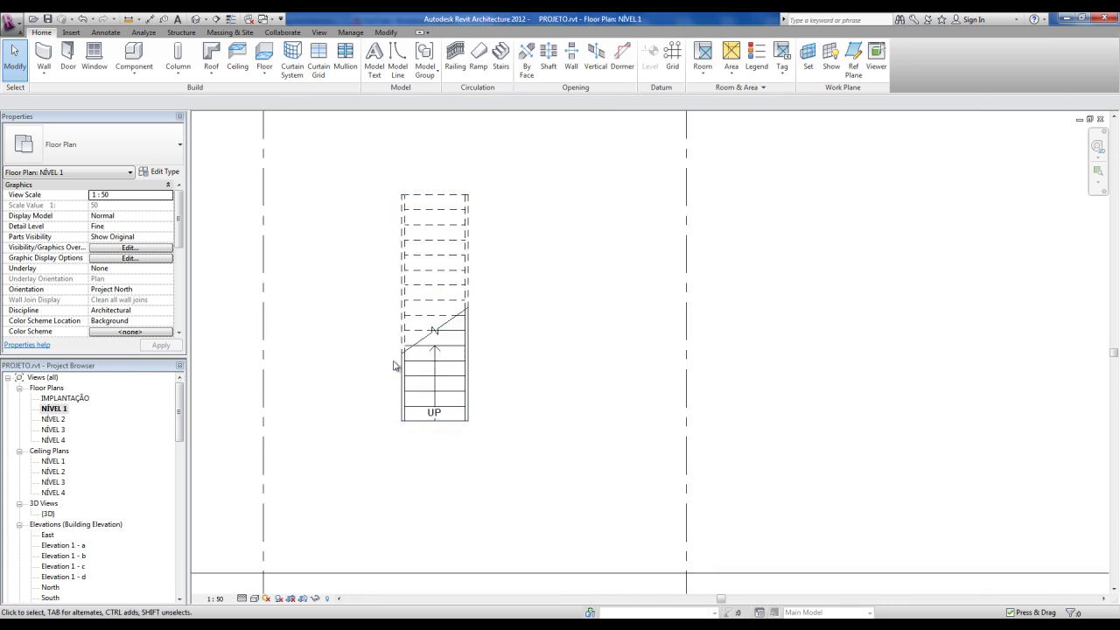
pyautogui.click(196, 21)
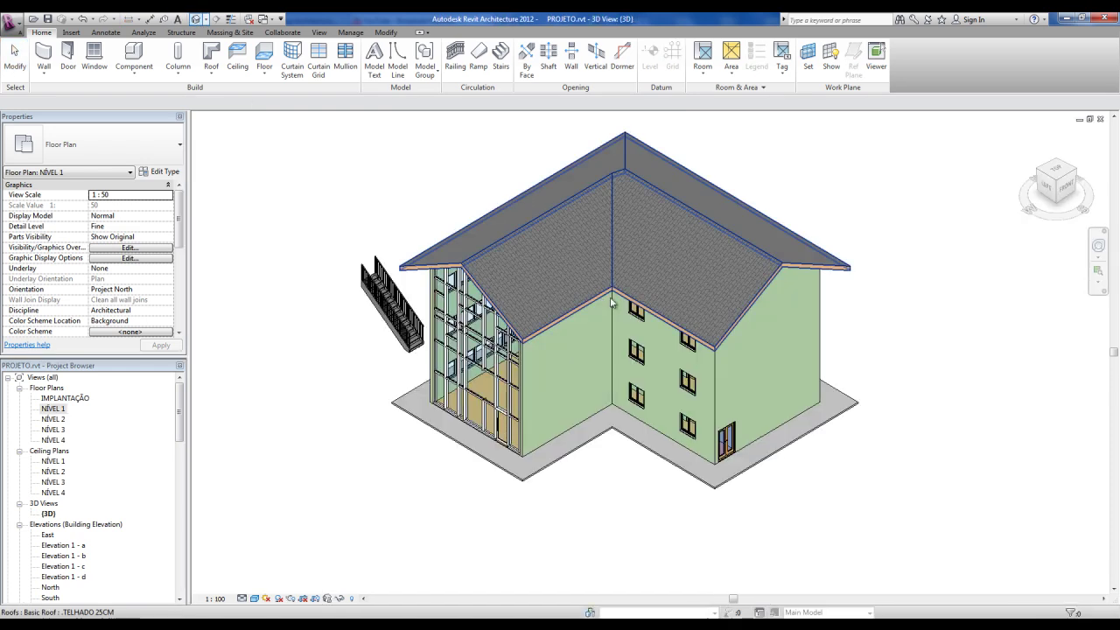
pyautogui.scroll(5, 374, 350)
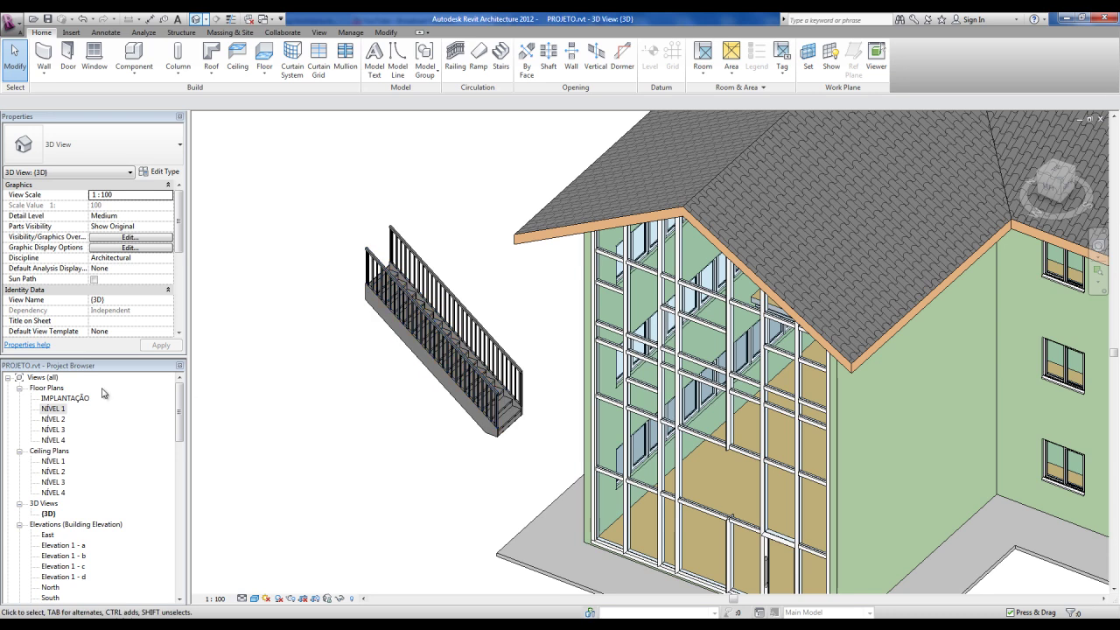
pyautogui.doubleClick(54, 408)
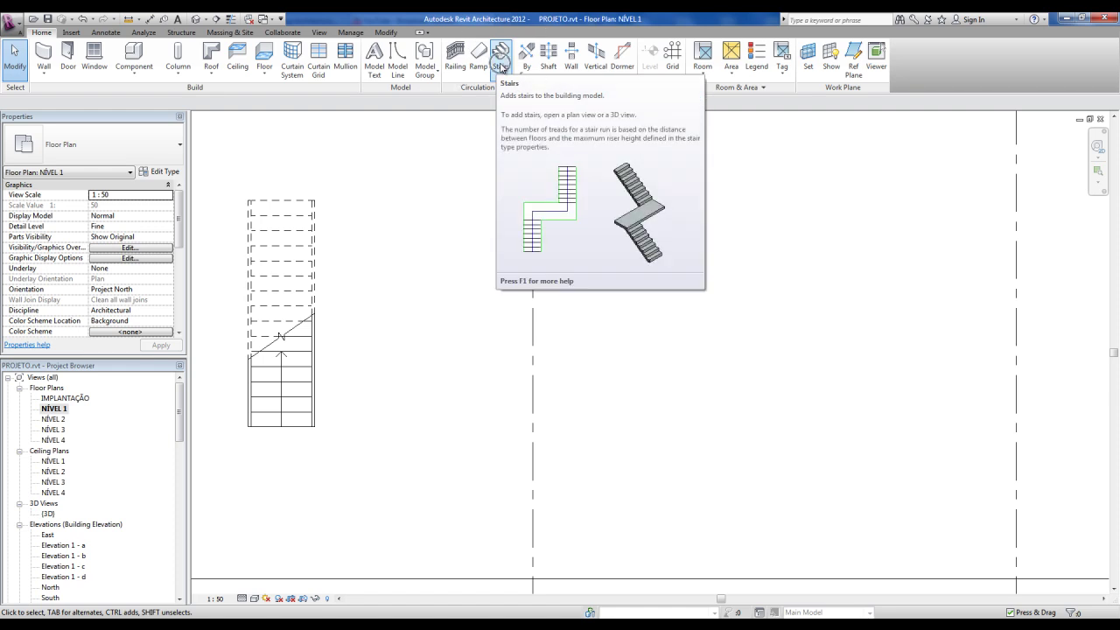
# - Start another stair, draw a trial flight, then select and delete that run sketch
pyautogui.click(501, 68)
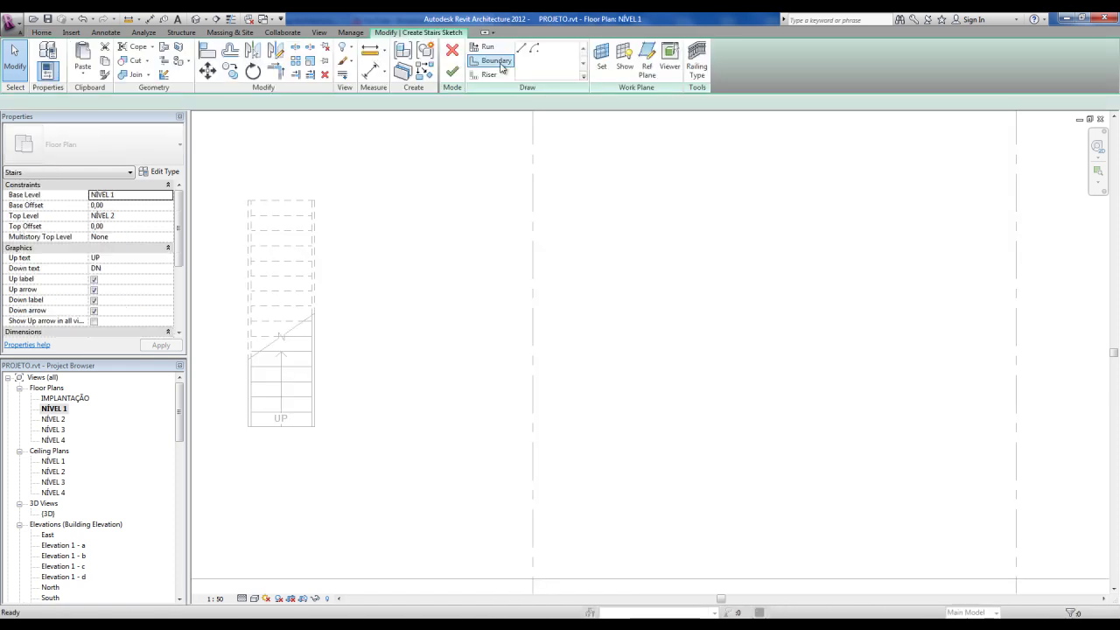
pyautogui.click(501, 407)
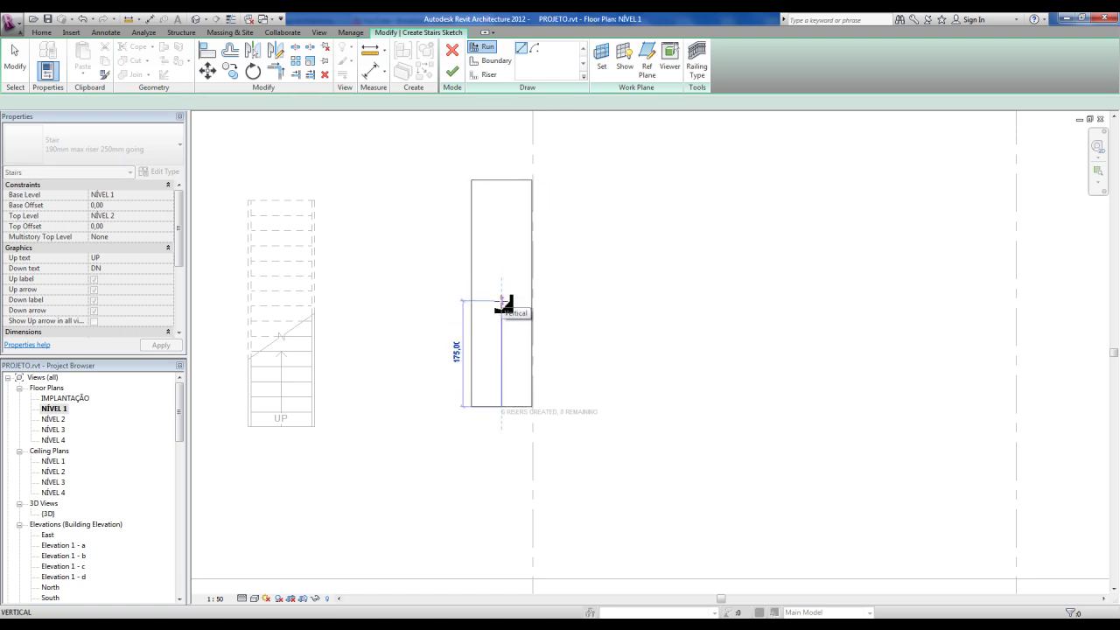
pyautogui.click(501, 301)
pyautogui.click(503, 302)
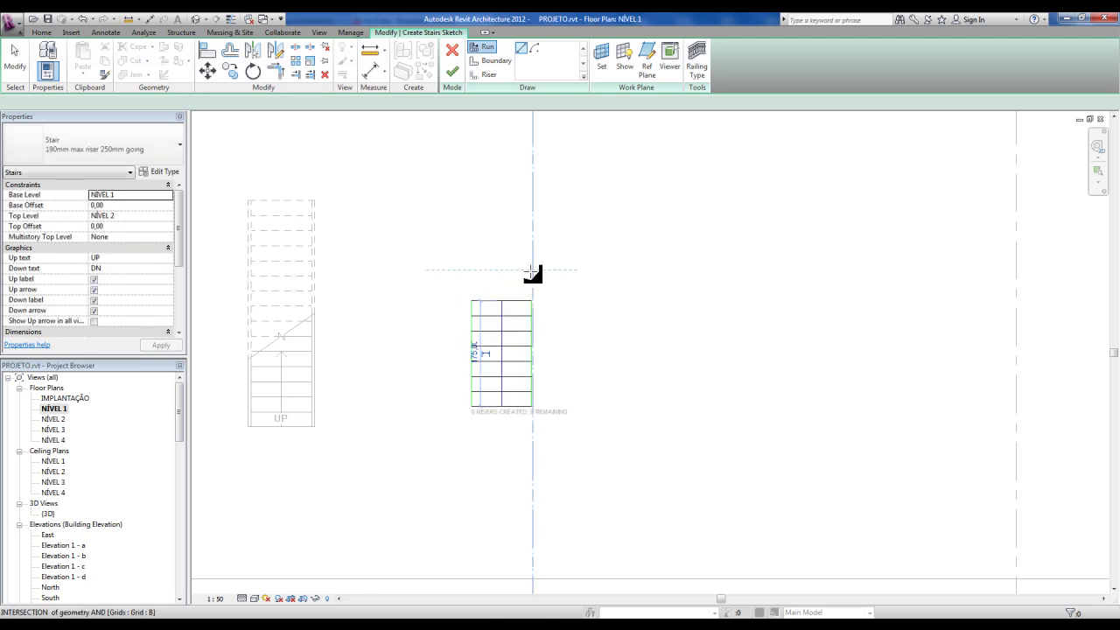
pyautogui.press('Escape')
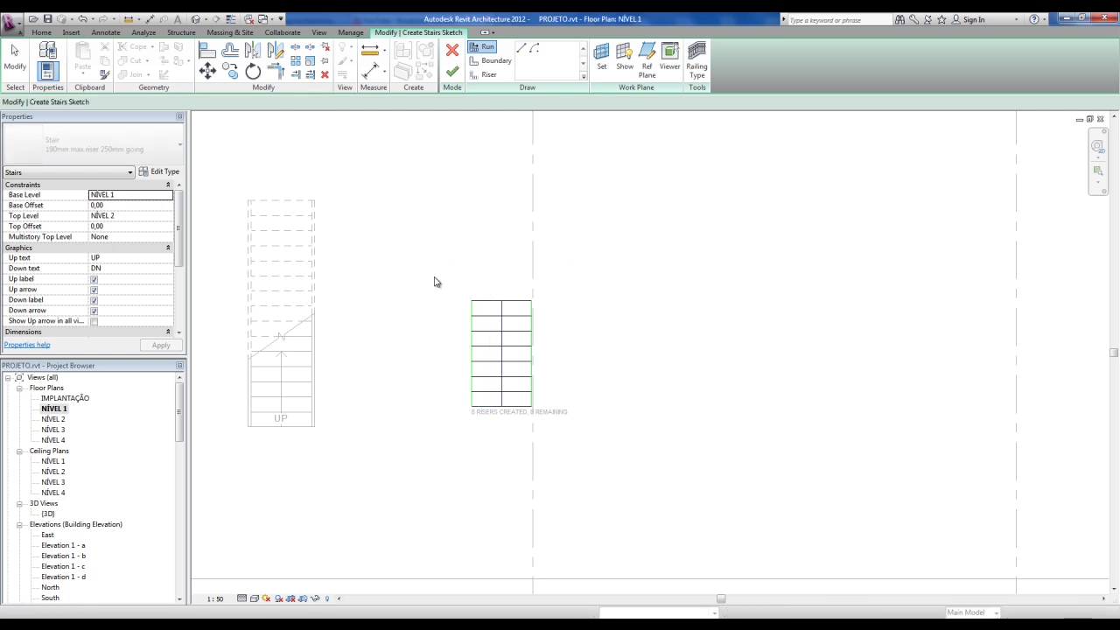
pyautogui.press('Escape')
pyautogui.moveTo(450, 249); pyautogui.dragTo(600, 453)
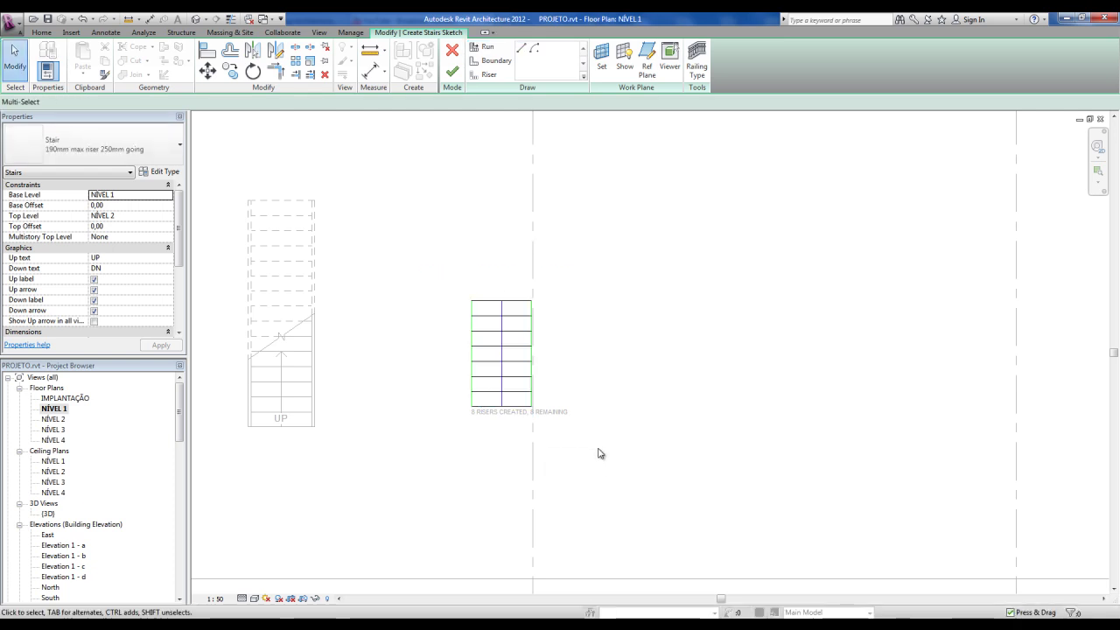
pyautogui.press('Delete')
pyautogui.moveTo(602, 403); pyautogui.dragTo(495, 402, button='middle')
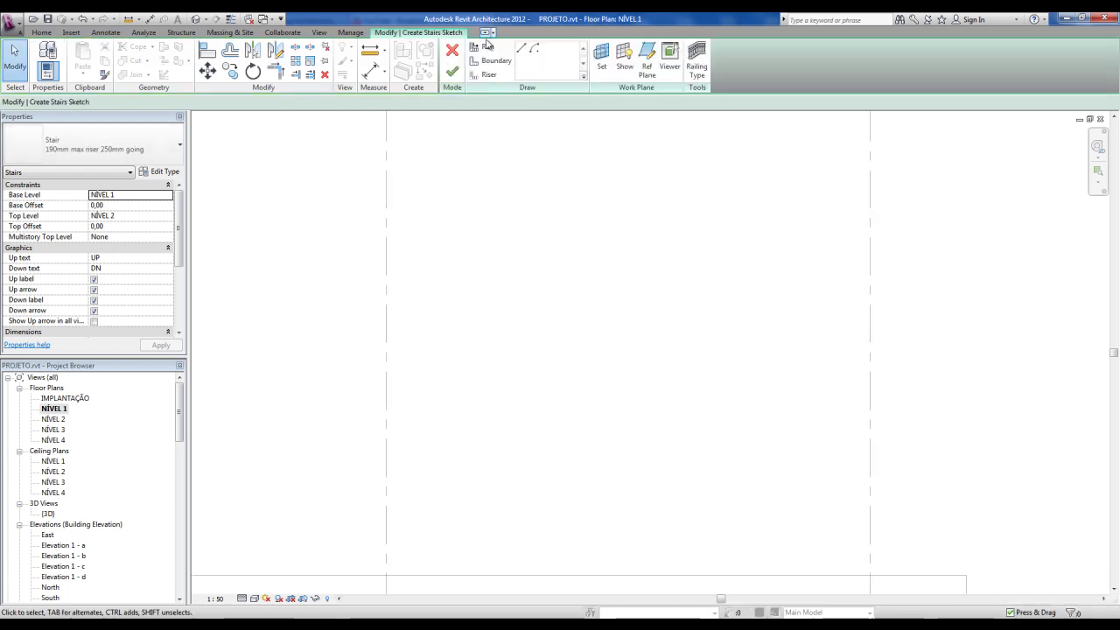
# - Redraw it as an L-shape: an 8-riser flight plus a perpendicular flight completing 16 risers
pyautogui.click(486, 45)
pyautogui.click(527, 398)
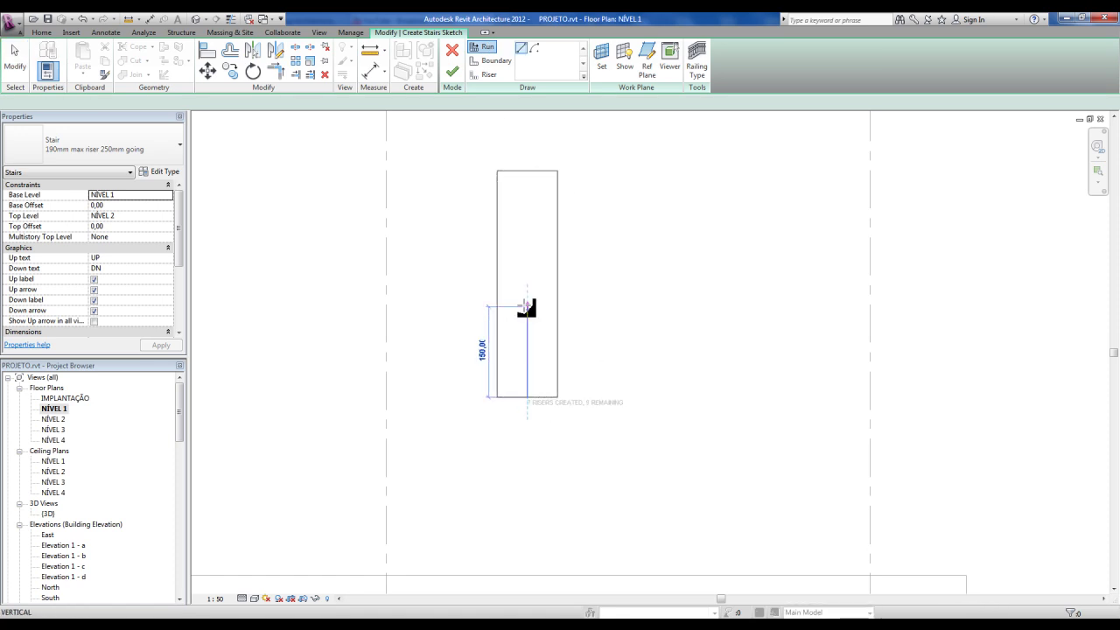
pyautogui.click(527, 291)
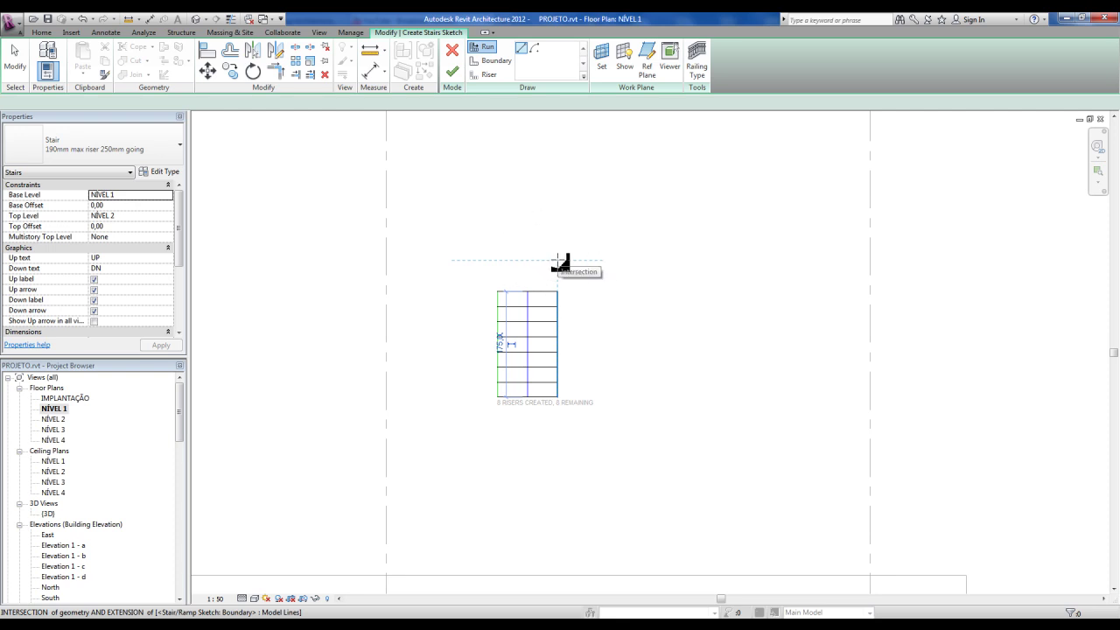
pyautogui.click(558, 260)
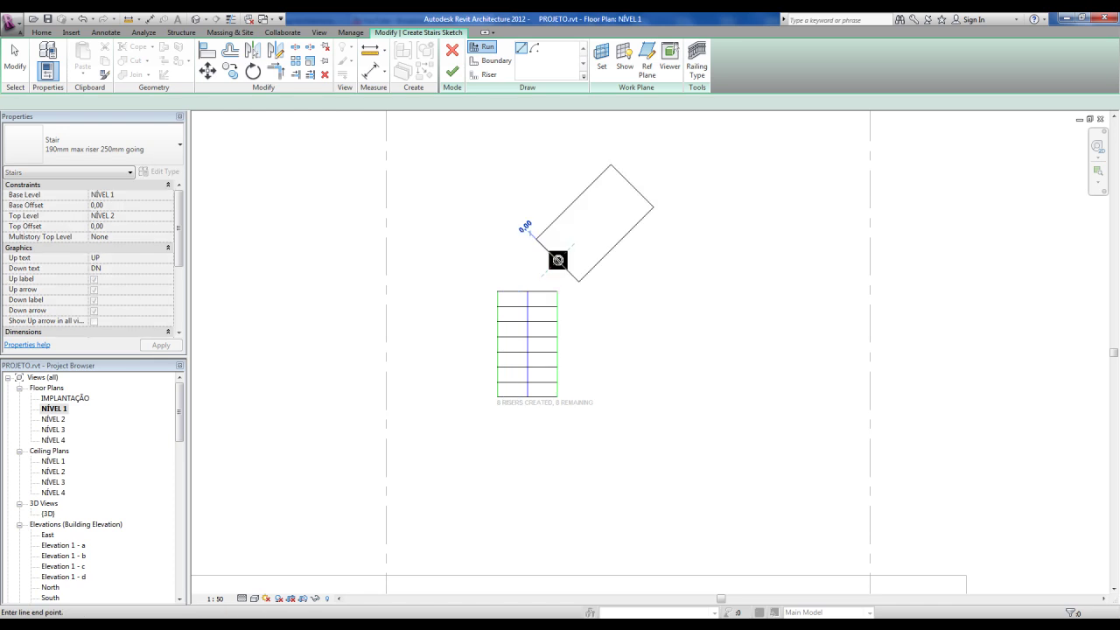
pyautogui.click(663, 260)
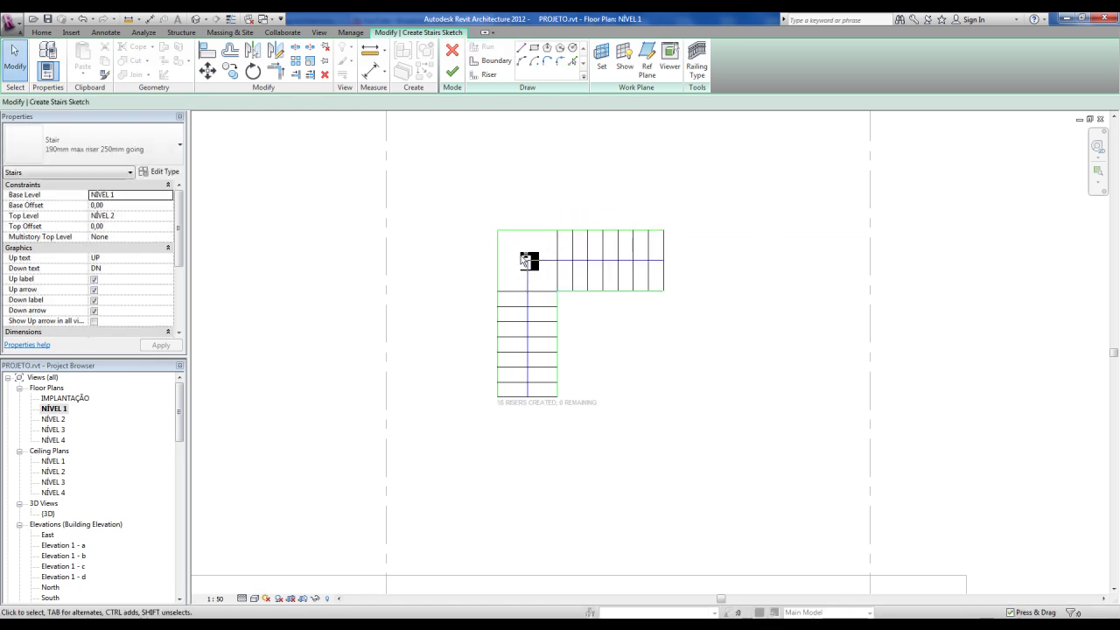
pyautogui.click(523, 259)
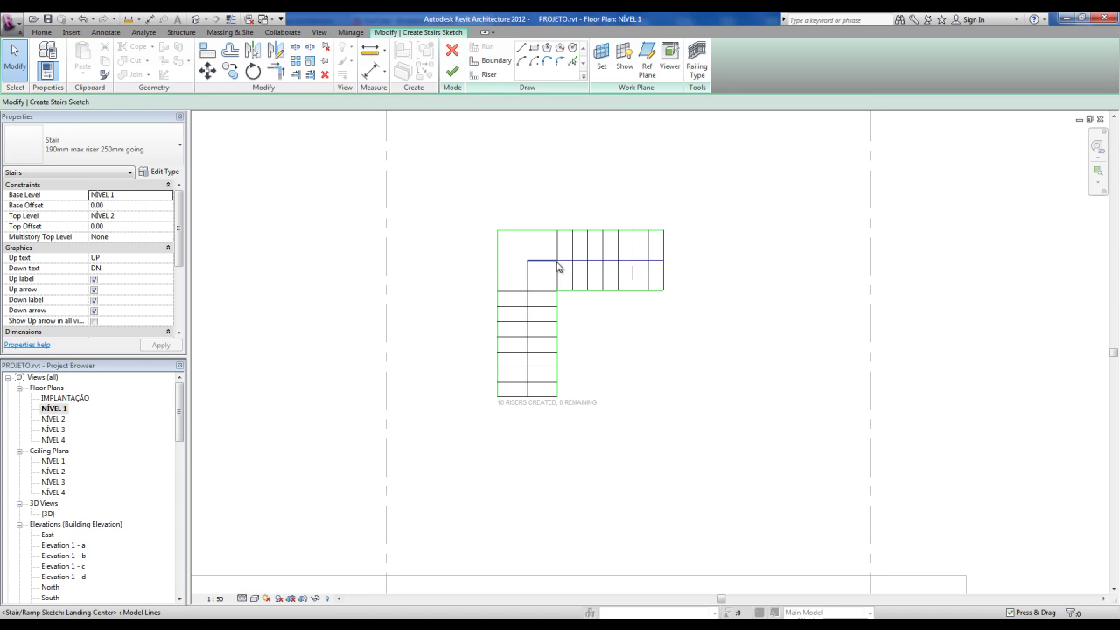
pyautogui.moveTo(607, 392); pyautogui.dragTo(609, 398, button='middle')
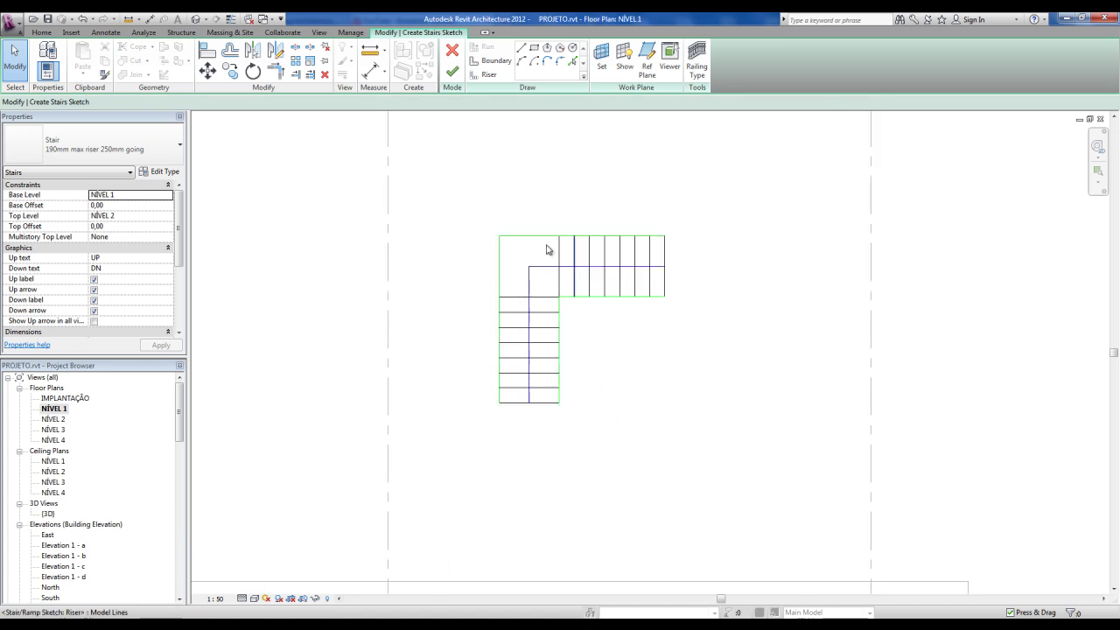
pyautogui.click(453, 72)
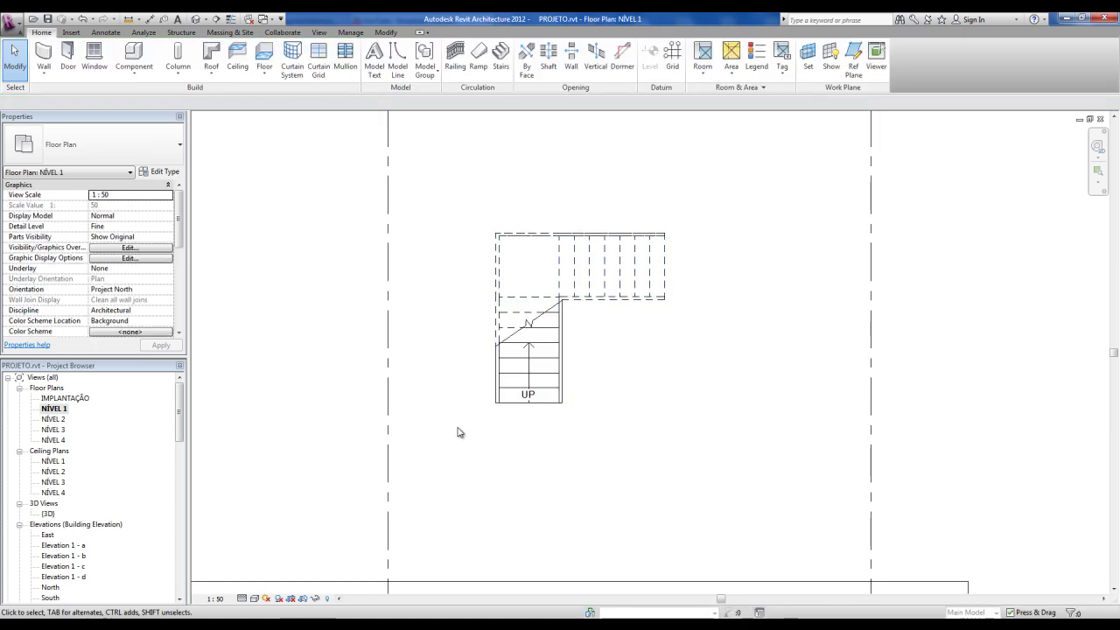
# - Pan to free space, start a new stair and draw its first 8-riser run
pyautogui.scroll(-1, 457, 433)
pyautogui.moveTo(642, 377); pyautogui.dragTo(510, 393, button='middle')
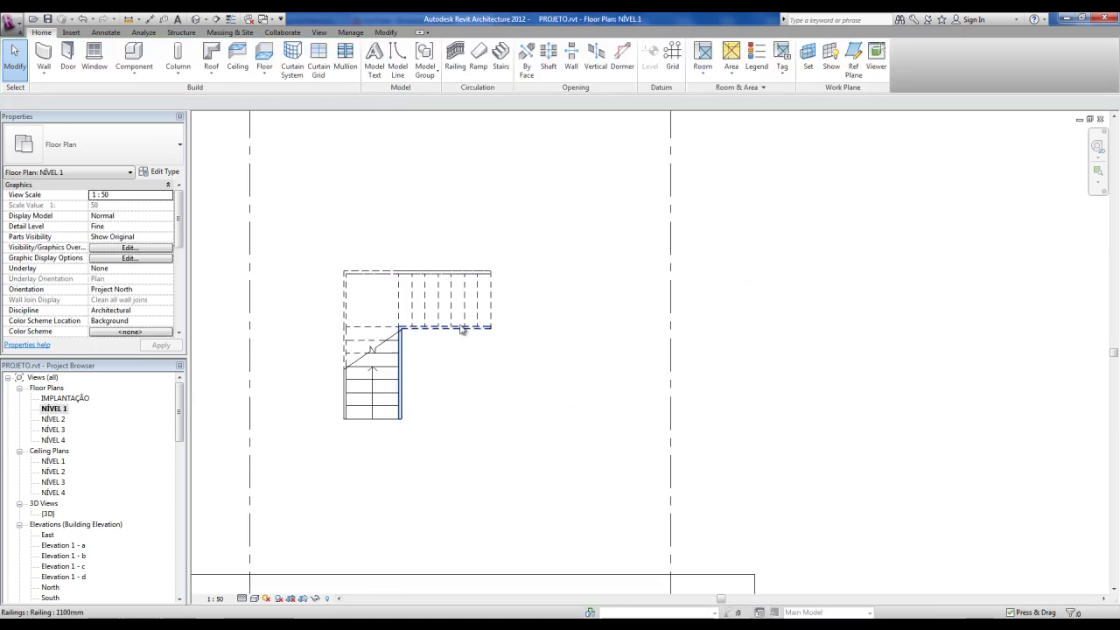
pyautogui.click(500, 58)
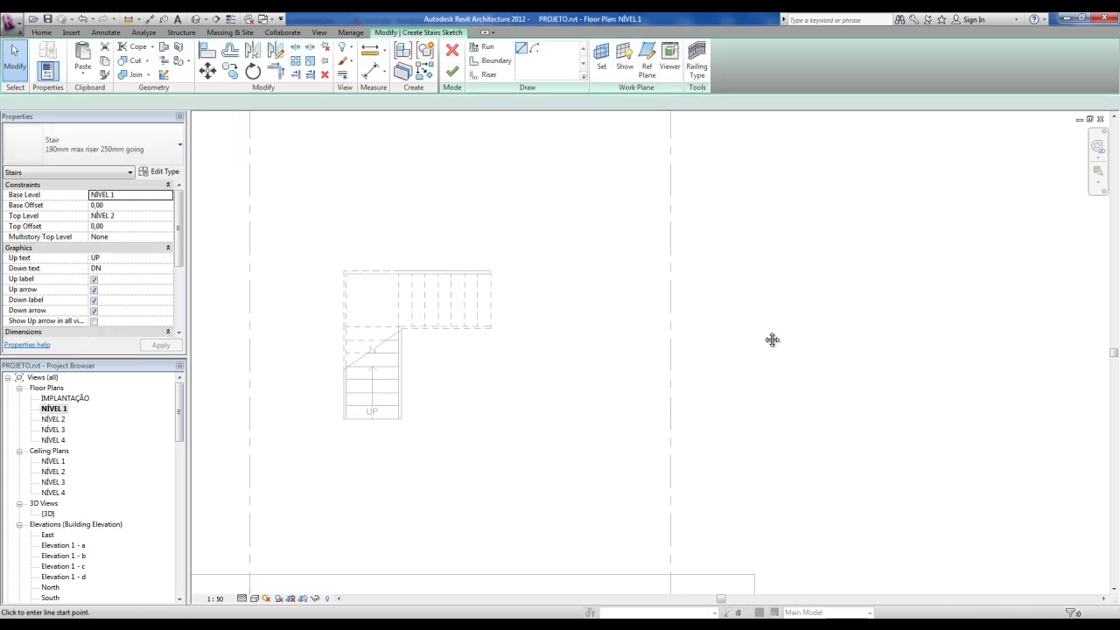
pyautogui.moveTo(770, 337); pyautogui.dragTo(454, 333, button='middle')
pyautogui.click(475, 405)
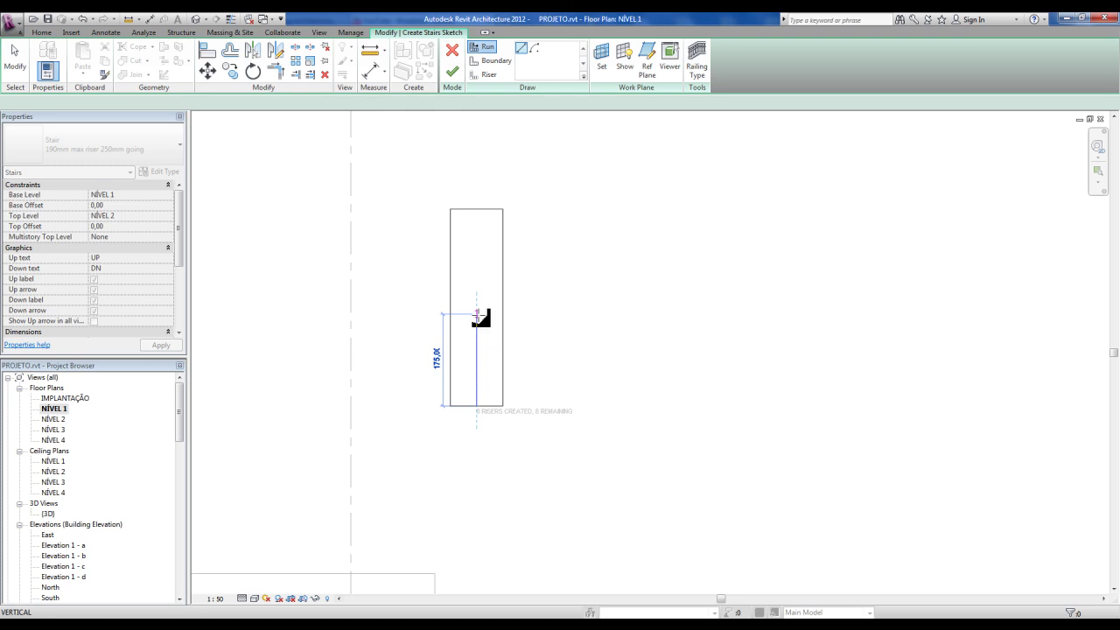
pyautogui.click(476, 313)
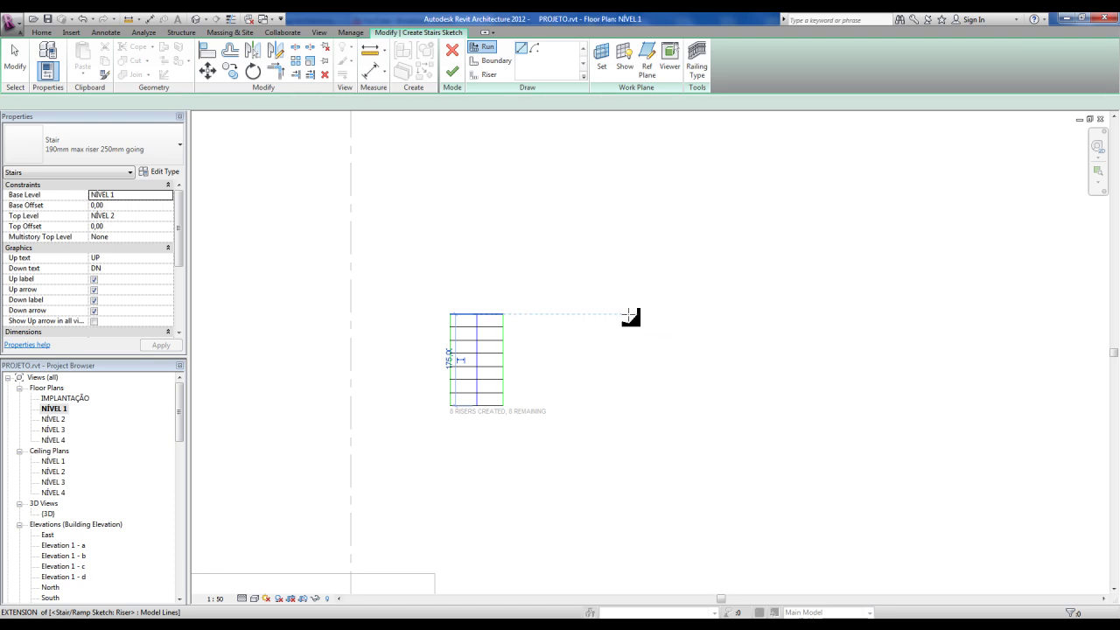
# - Draw the parallel second 8-riser run, then window-select that right run
pyautogui.click(574, 313)
pyautogui.click(574, 406)
pyautogui.scroll(1, 521, 322)
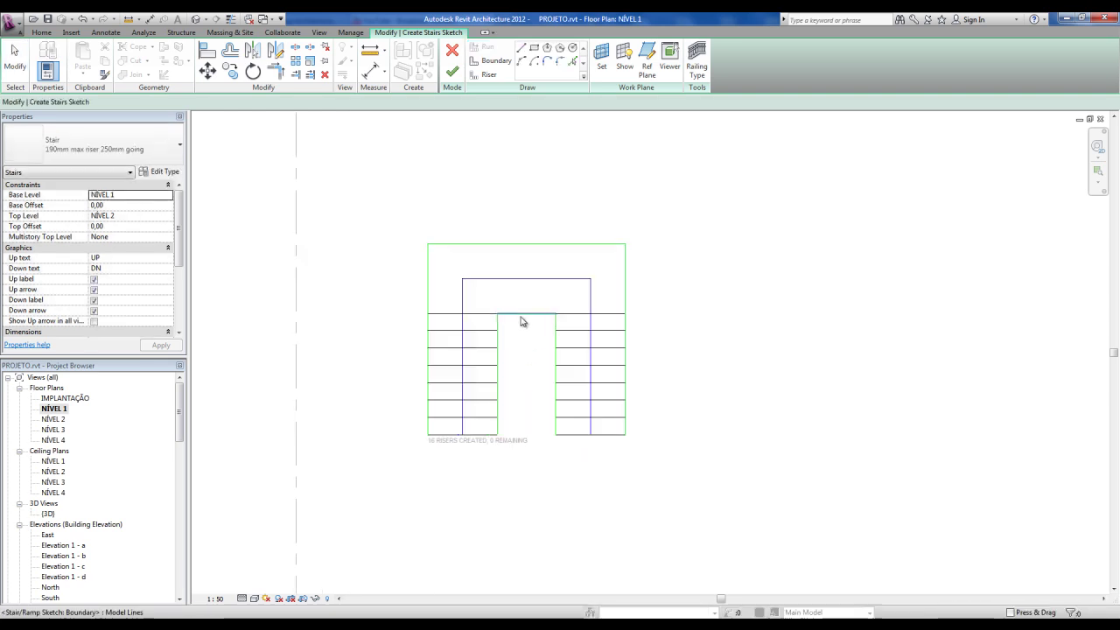
pyautogui.scroll(2, 522, 320)
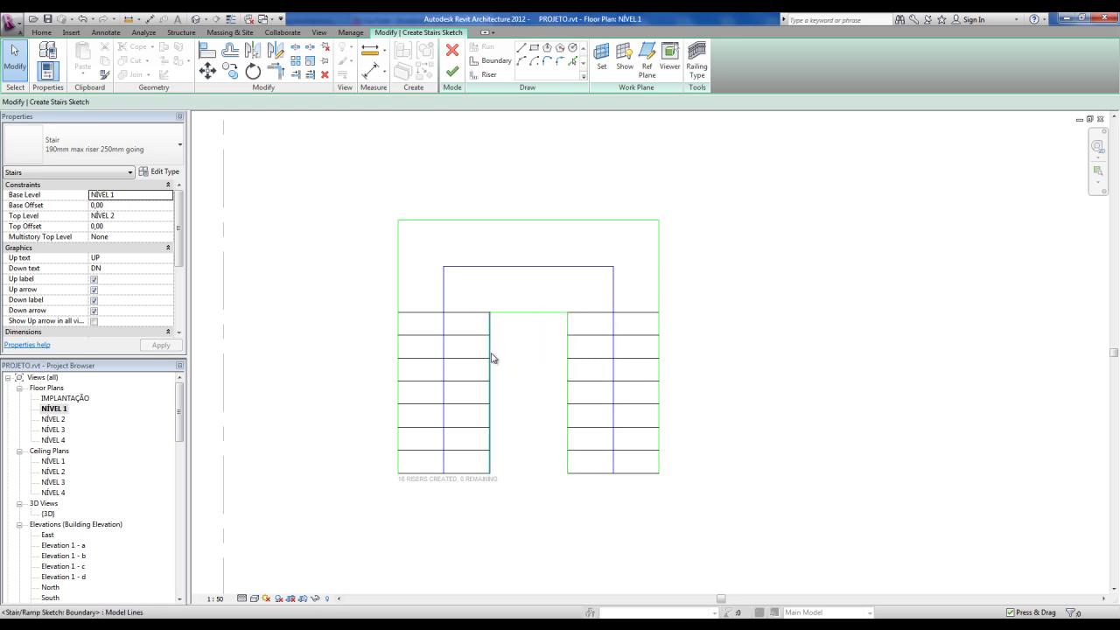
pyautogui.moveTo(540, 199); pyautogui.dragTo(719, 498)
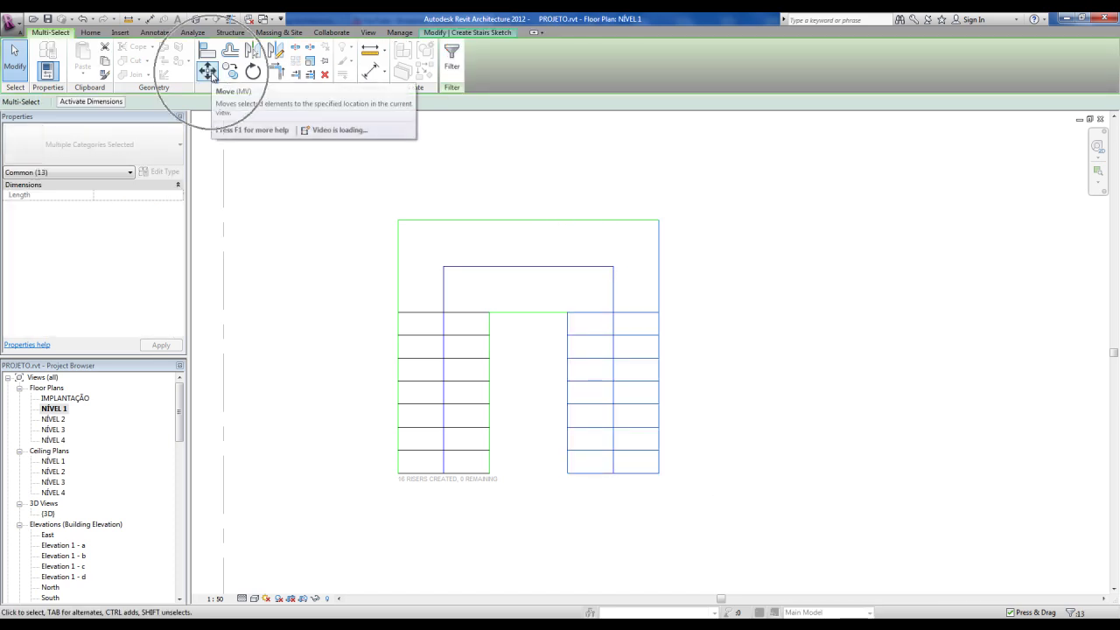
# - Move the right run leftward so it sits closer to the left run
pyautogui.click(210, 73)
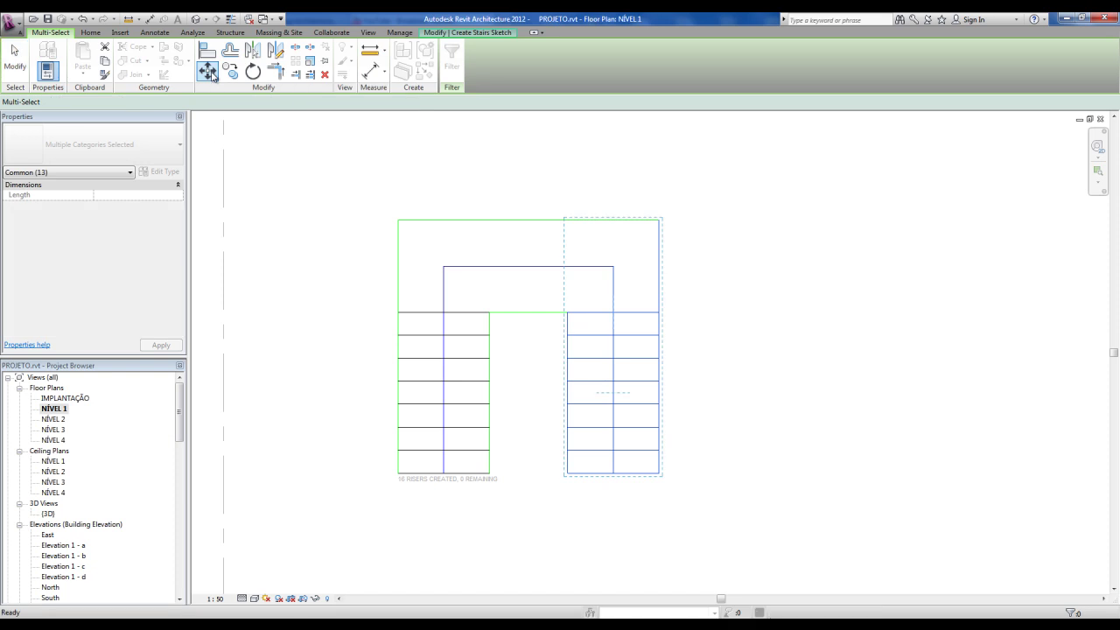
pyautogui.click(567, 312)
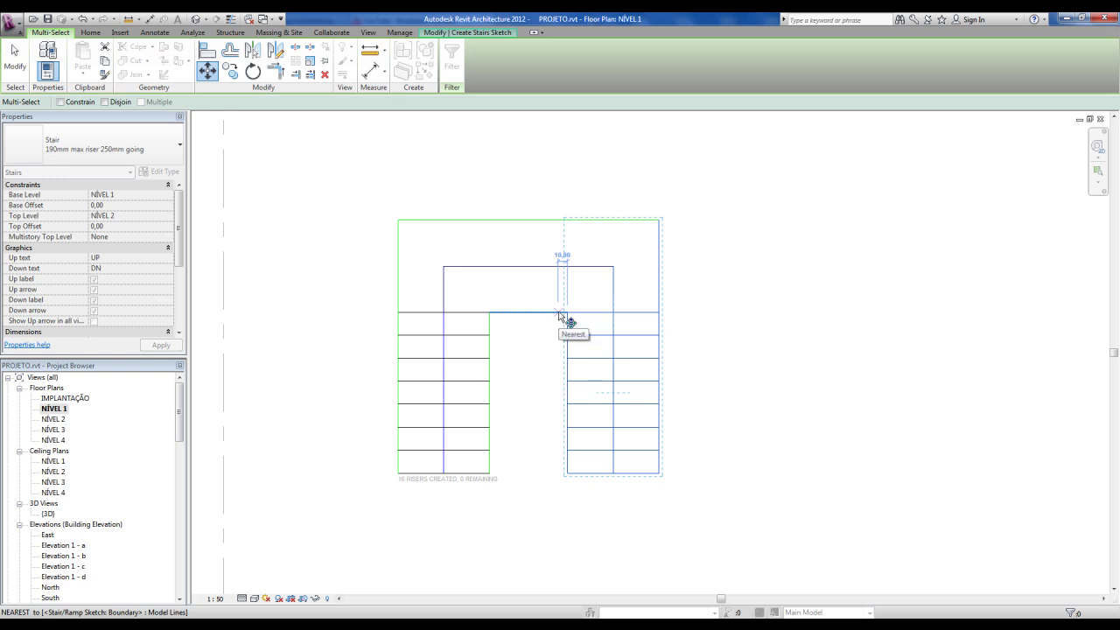
pyautogui.click(495, 314)
pyautogui.press('Escape')
# - Check the runs' alignment up close and finish the U-shaped stair
pyautogui.scroll(1, 468, 376)
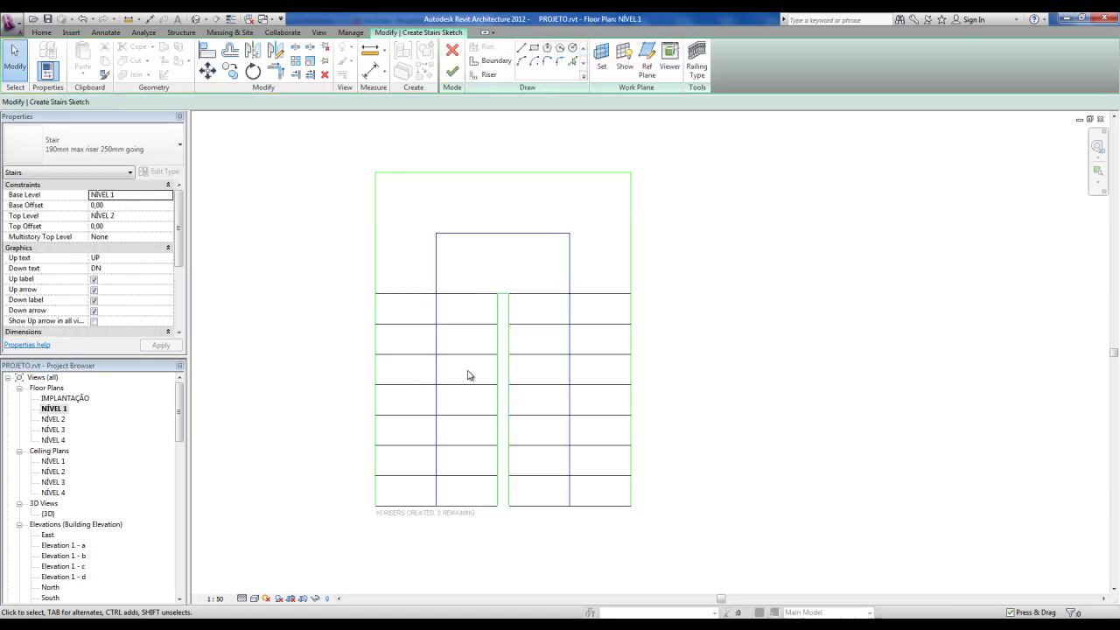
pyautogui.scroll(1, 487, 306)
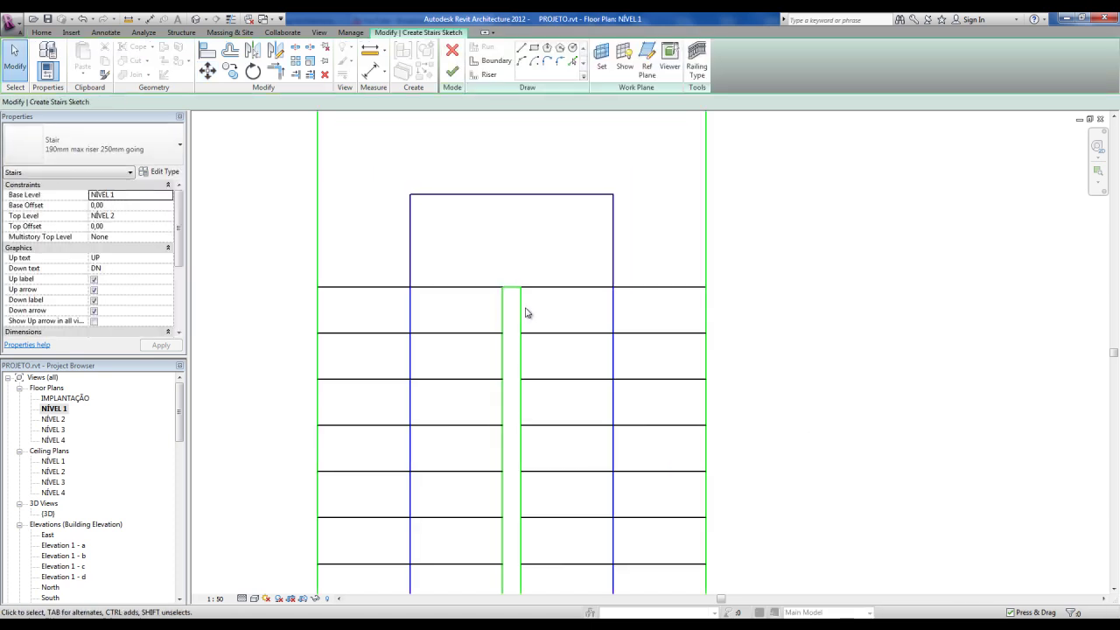
pyautogui.click(503, 315)
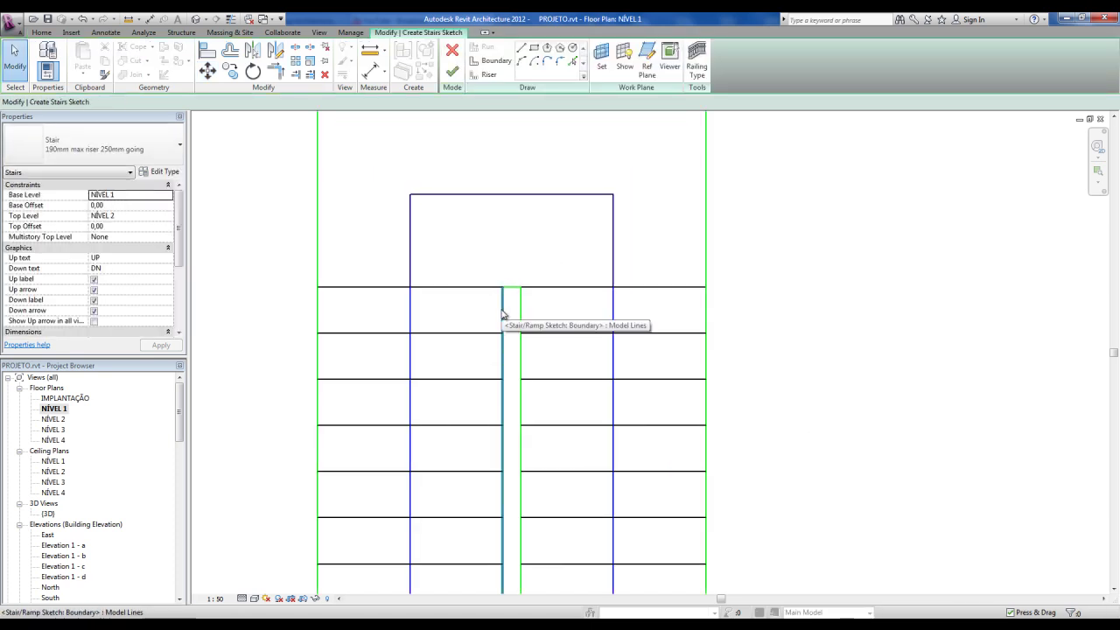
pyautogui.scroll(1, 504, 304)
pyautogui.scroll(3, 505, 305)
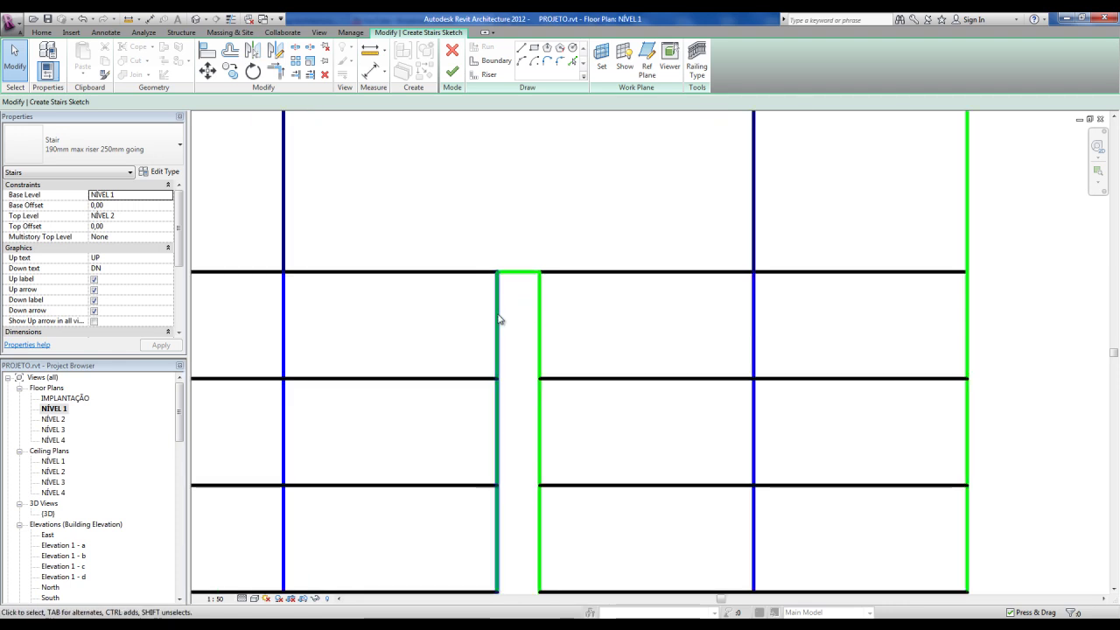
pyautogui.scroll(-2, 506, 316)
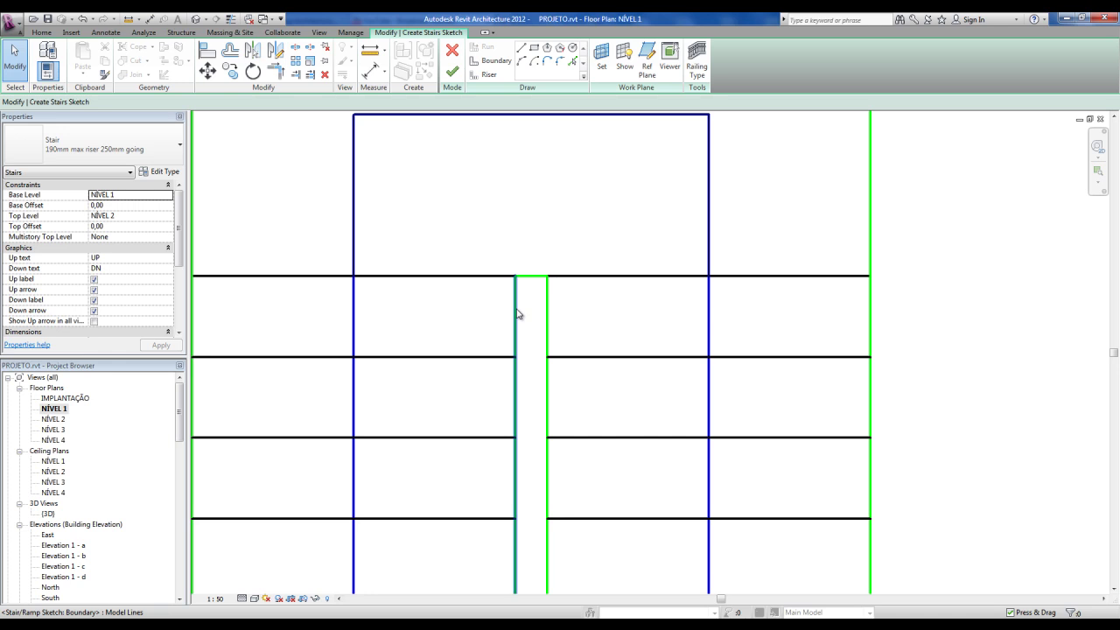
pyautogui.scroll(1, 537, 315)
pyautogui.click(452, 74)
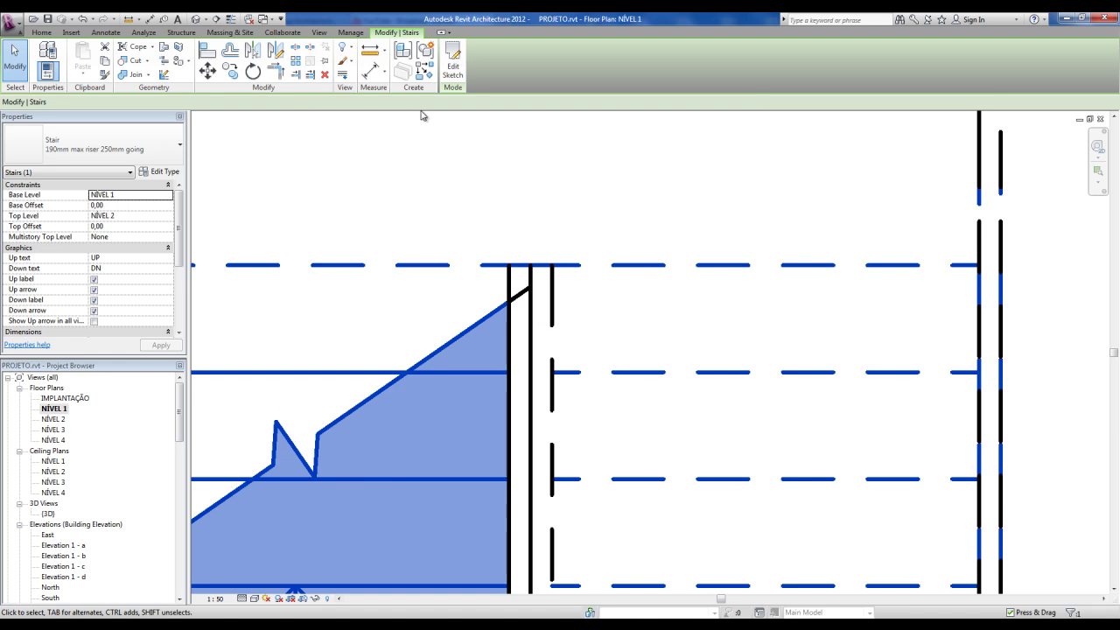
# - Reopen the U-shaped stair's sketch for editing and finish it again
pyautogui.doubleClick(512, 258)
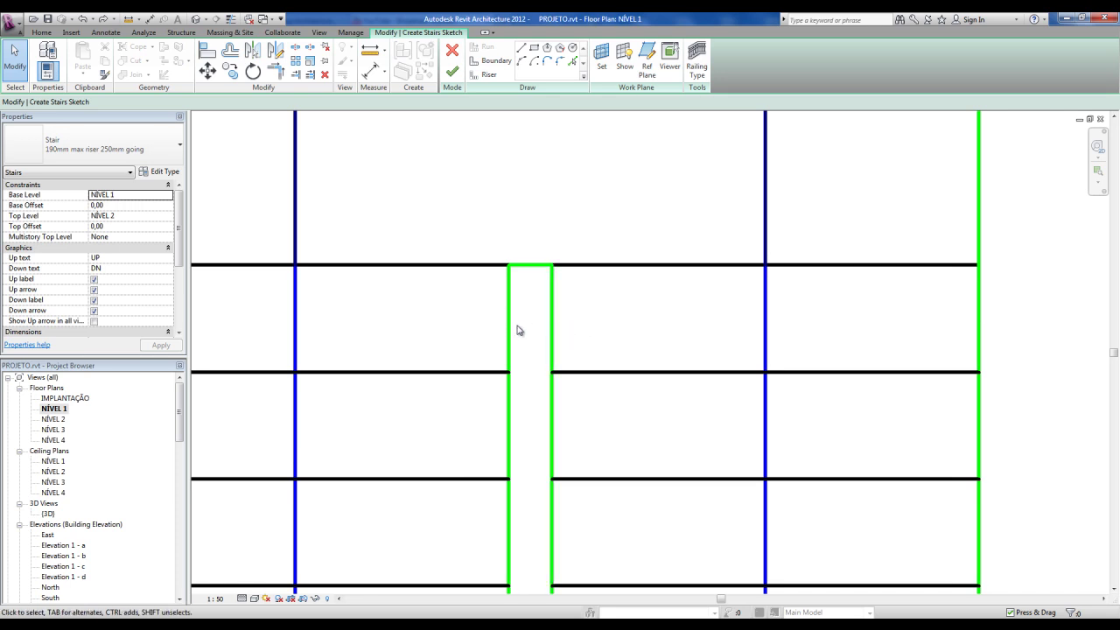
pyautogui.scroll(-2, 529, 345)
pyautogui.scroll(-1, 516, 336)
pyautogui.scroll(-1, 499, 324)
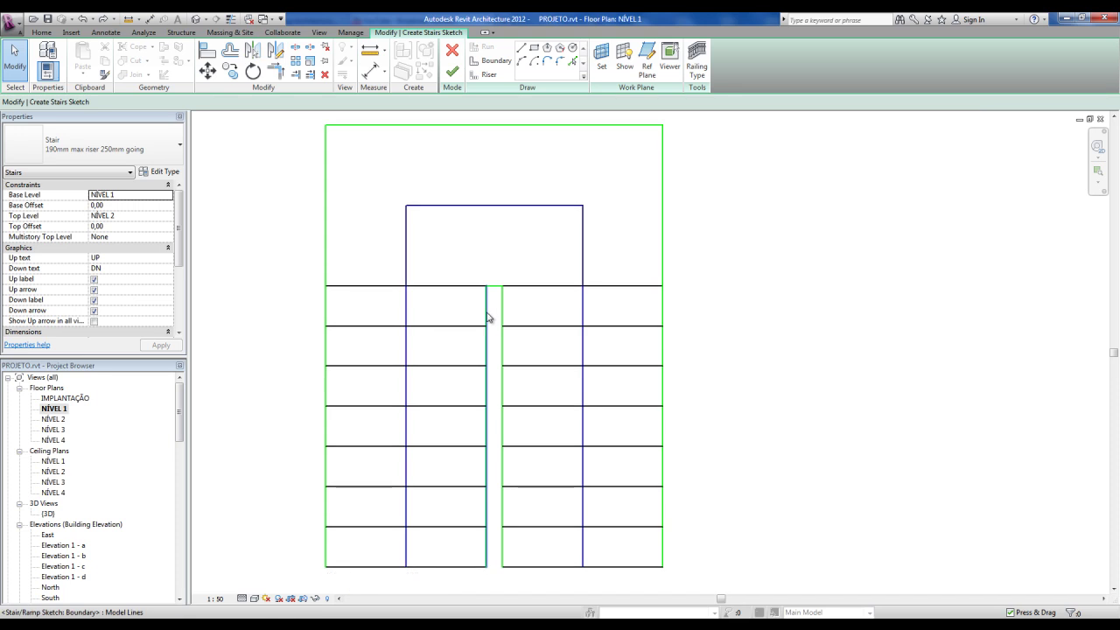
pyautogui.scroll(-1, 490, 315)
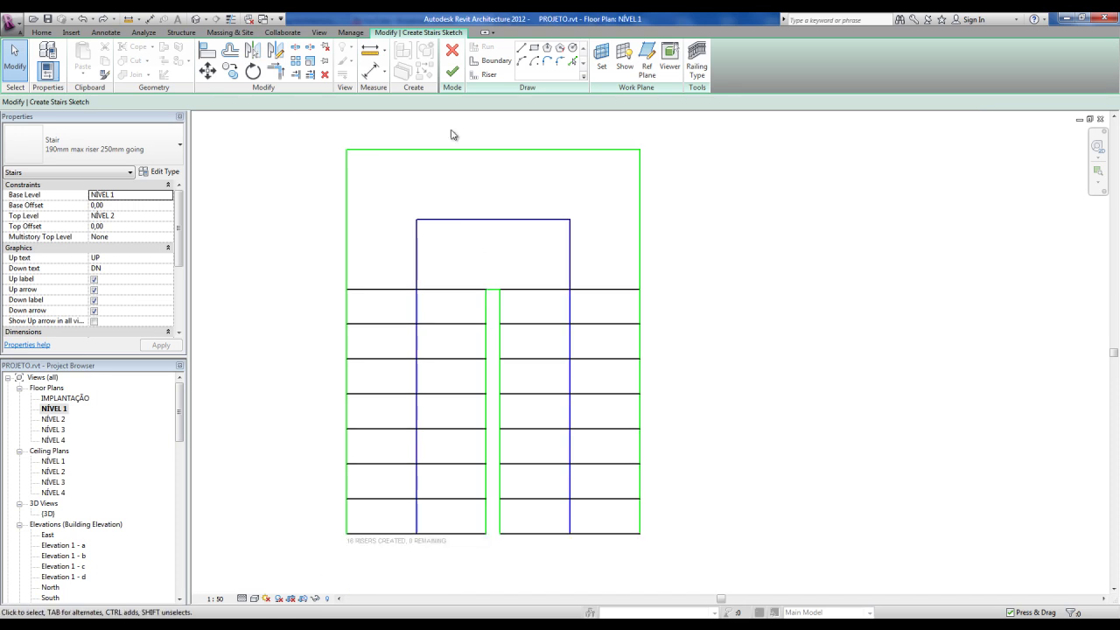
pyautogui.click(454, 77)
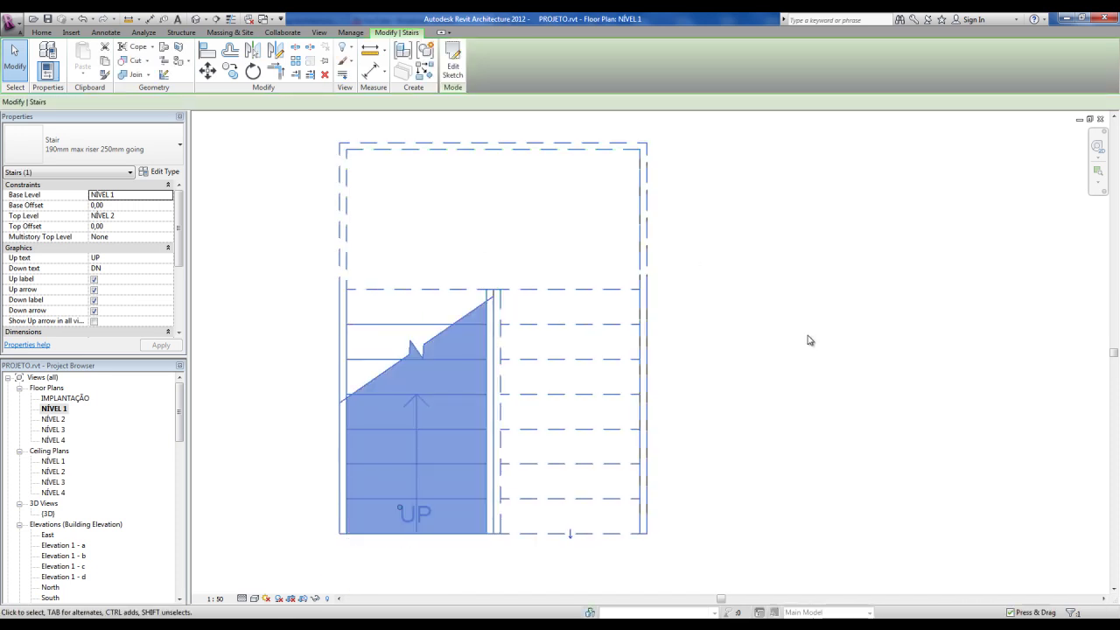
# - Deselect the stair, pan to empty space beside the three stairs and start another stair
pyautogui.click(809, 340)
pyautogui.scroll(-2, 796, 337)
pyautogui.scroll(-1, 801, 323)
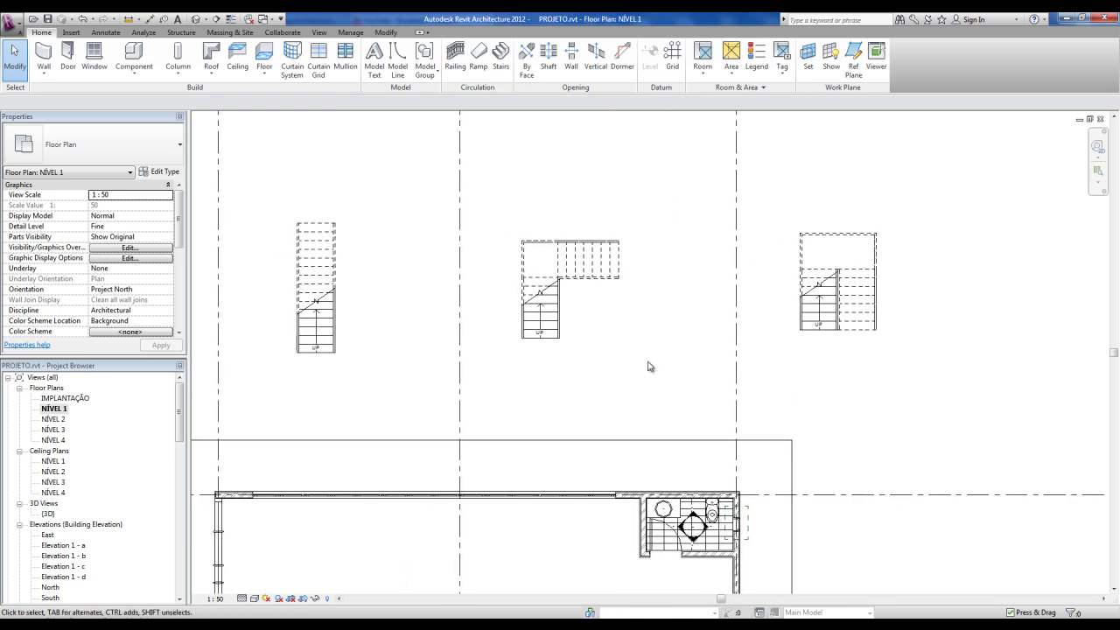
pyautogui.moveTo(819, 323); pyautogui.dragTo(808, 330, button='middle')
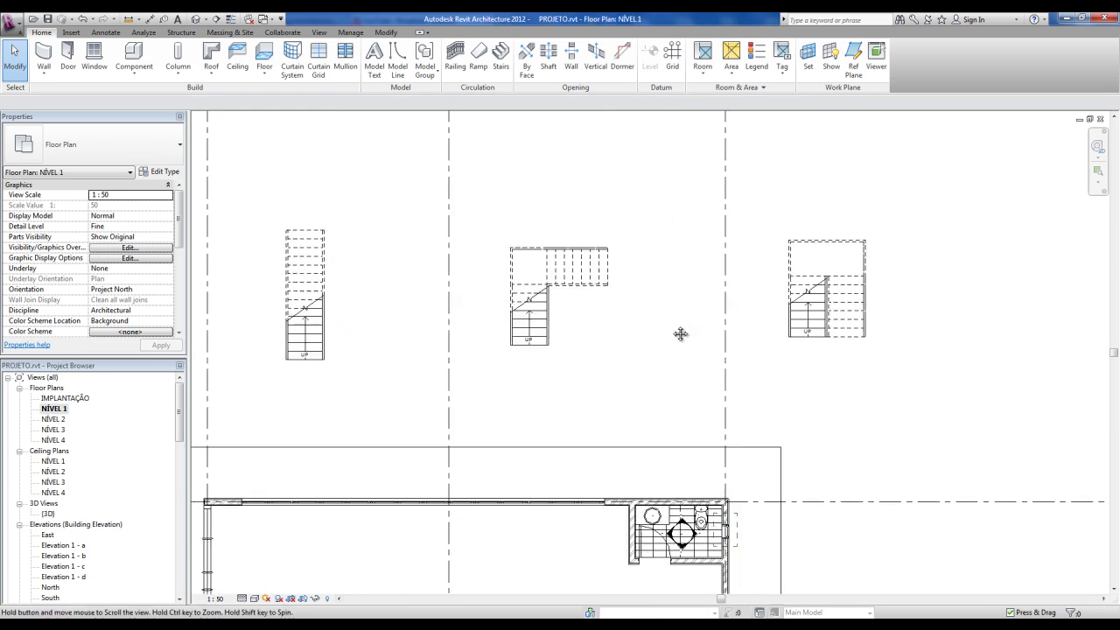
pyautogui.moveTo(680, 333); pyautogui.dragTo(652, 348, button='middle')
pyautogui.scroll(-1, 625, 356)
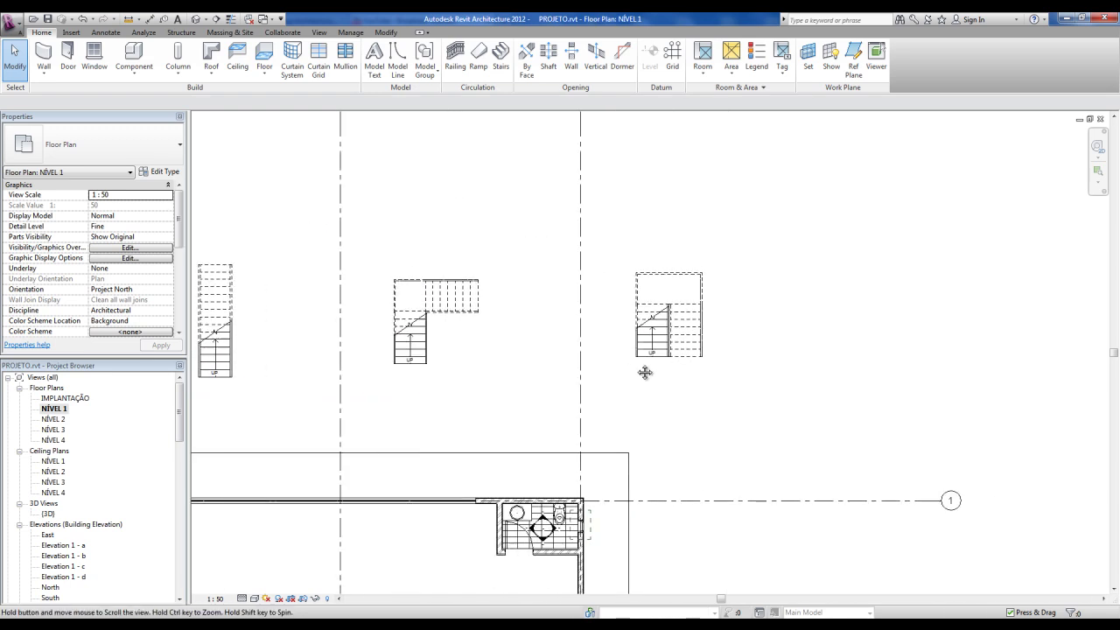
pyautogui.moveTo(632, 392); pyautogui.dragTo(587, 373, button='middle')
pyautogui.scroll(1, 653, 319)
pyautogui.moveTo(695, 322); pyautogui.dragTo(618, 341, button='middle')
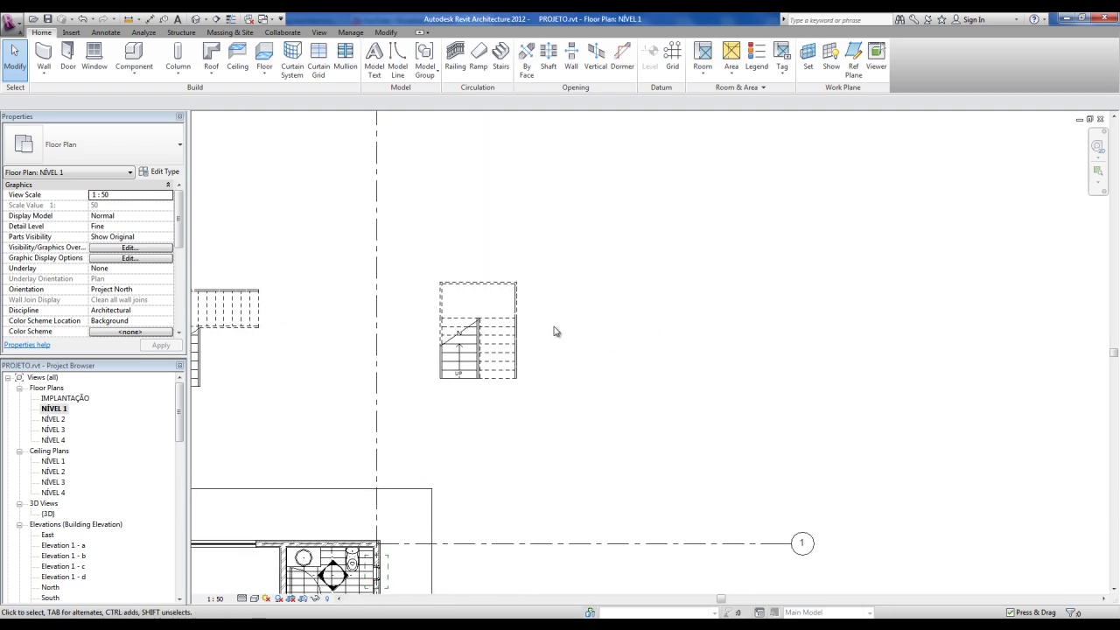
pyautogui.click(506, 69)
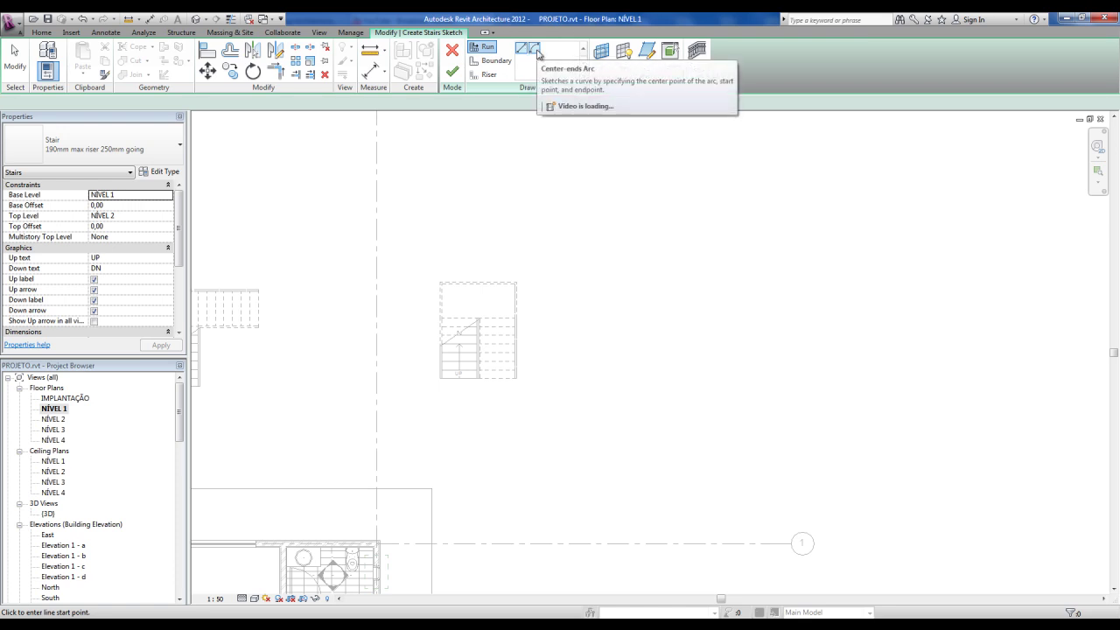
# - Switch to a curved run and place its centre with an 82 arc radius
pyautogui.click(537, 50)
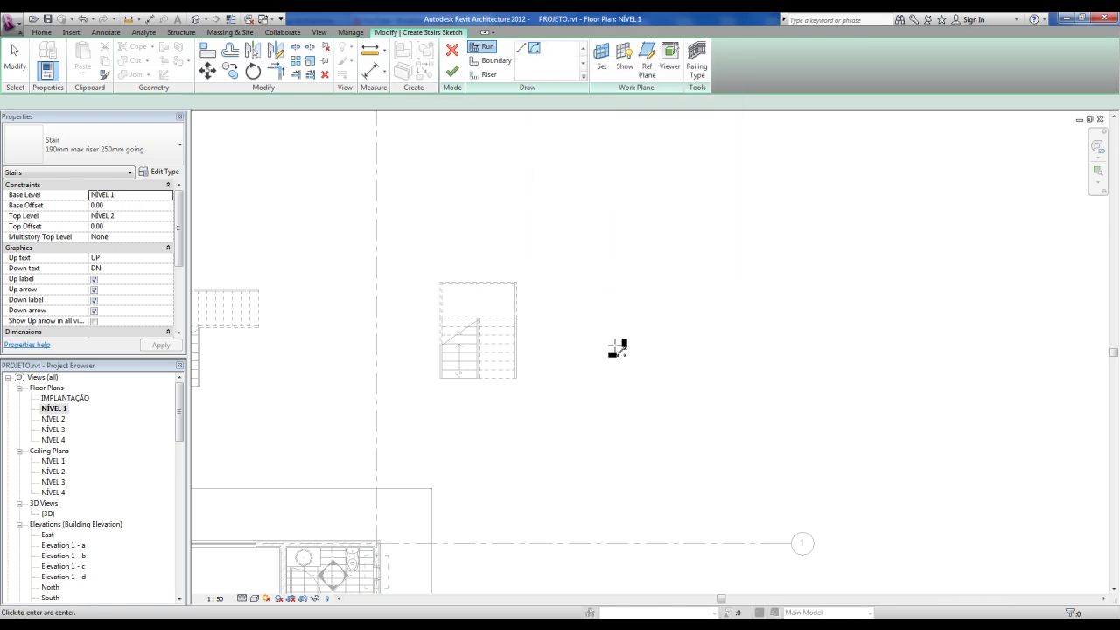
pyautogui.scroll(2, 617, 348)
pyautogui.scroll(1, 622, 338)
pyautogui.click(622, 338)
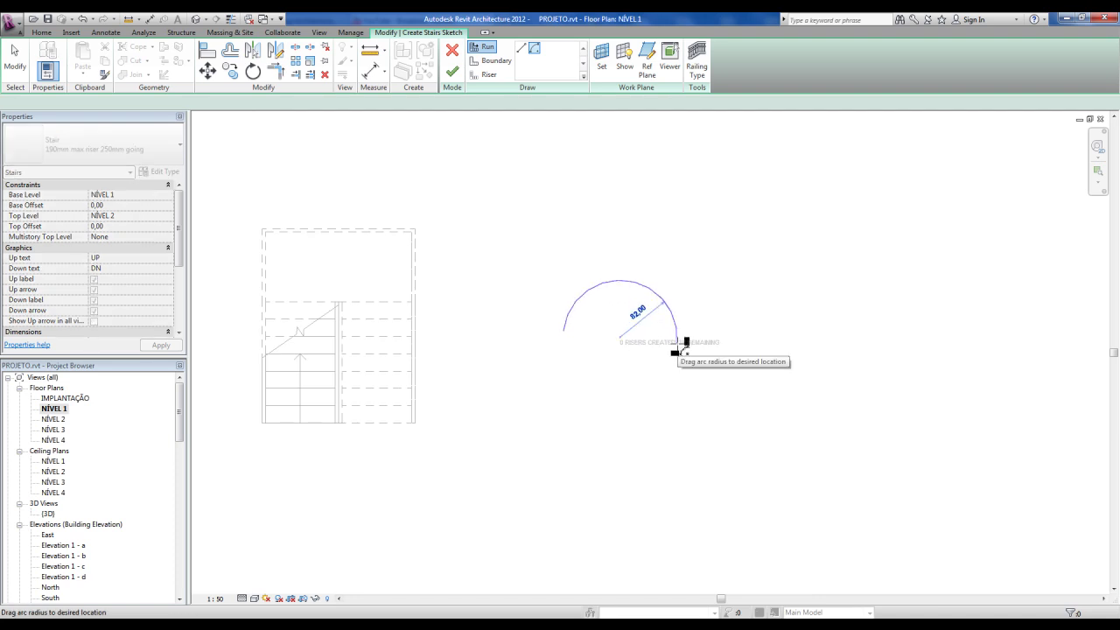
pyautogui.click(676, 343)
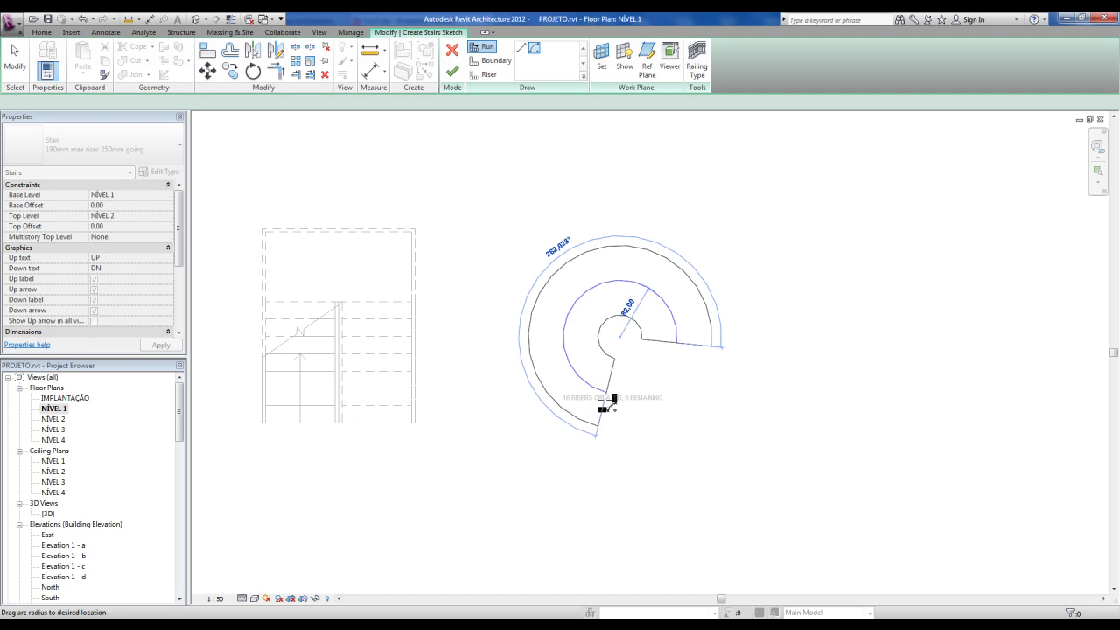
# - End the arc run to place its risers and finish the spiral stair
pyautogui.click(609, 403)
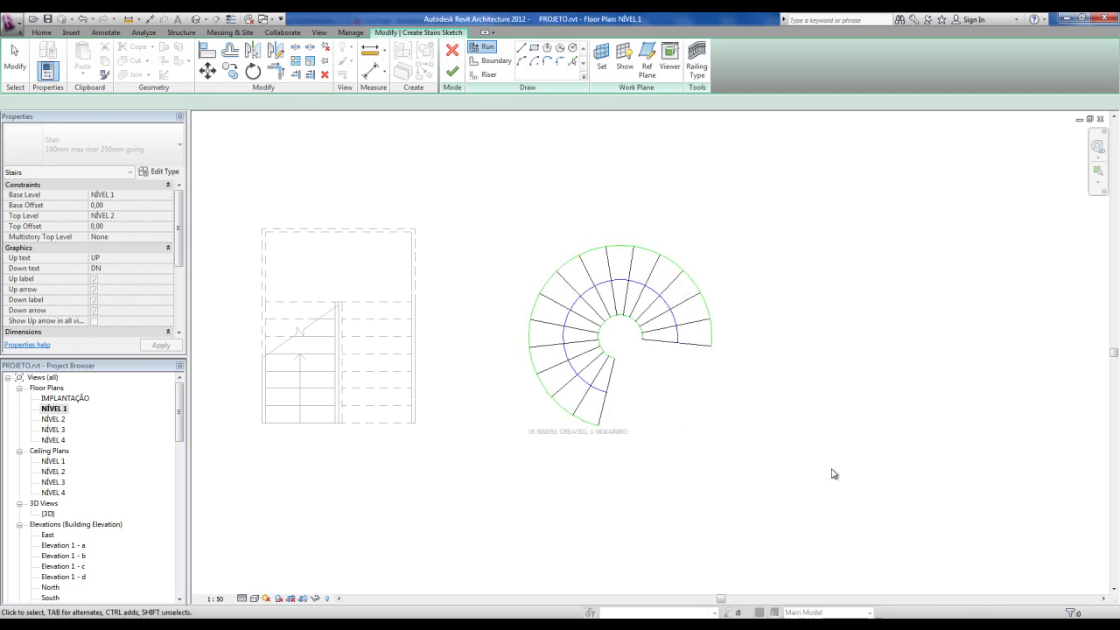
pyautogui.press('Escape')
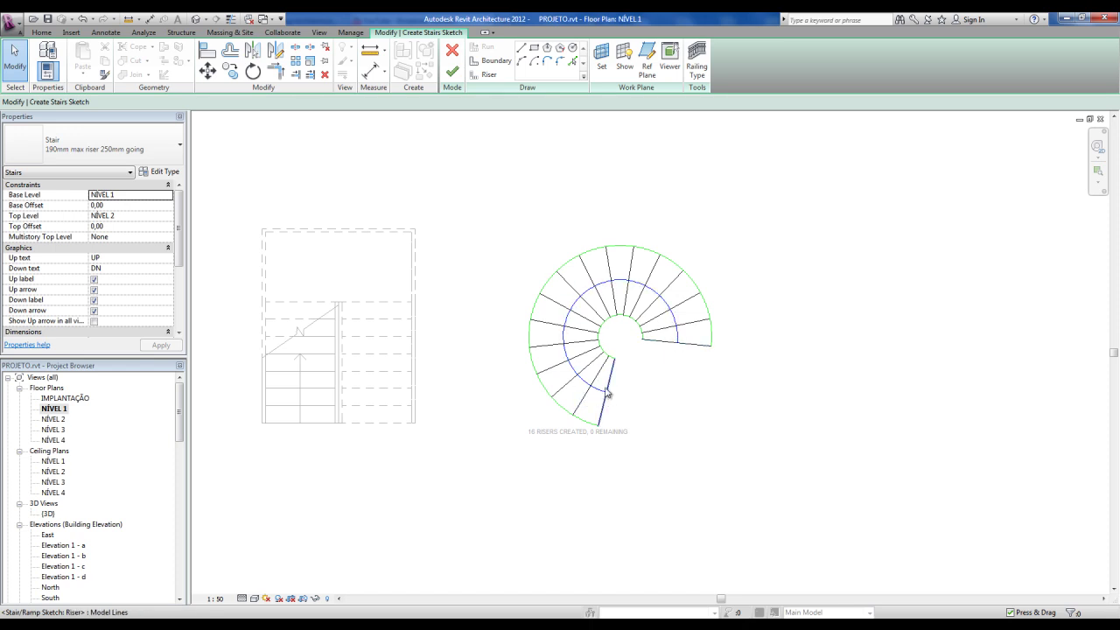
pyautogui.click(451, 73)
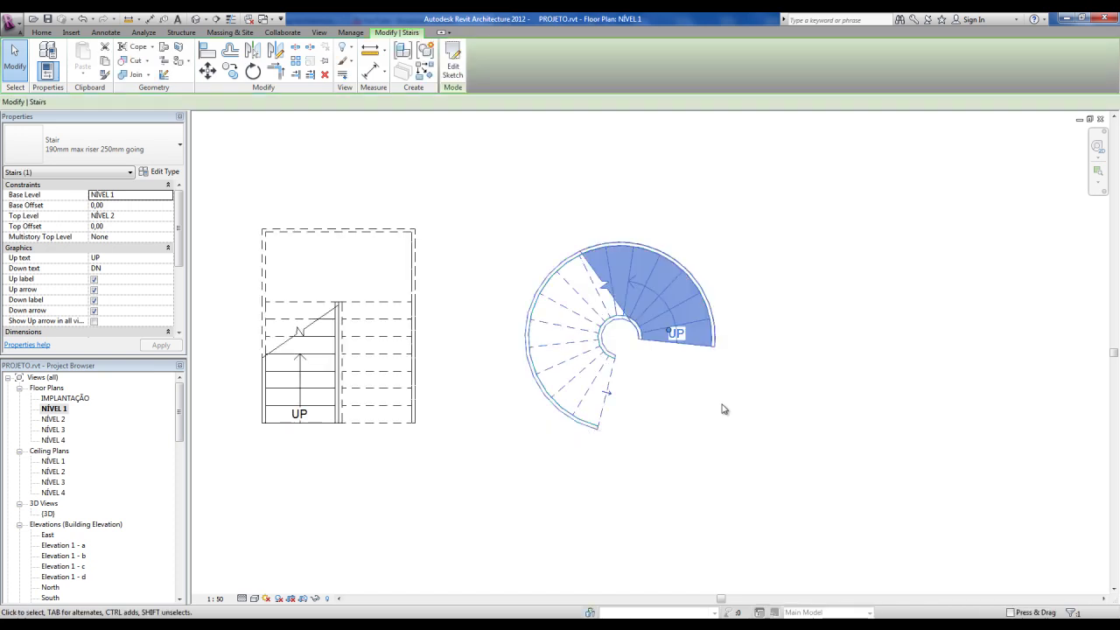
pyautogui.click(722, 409)
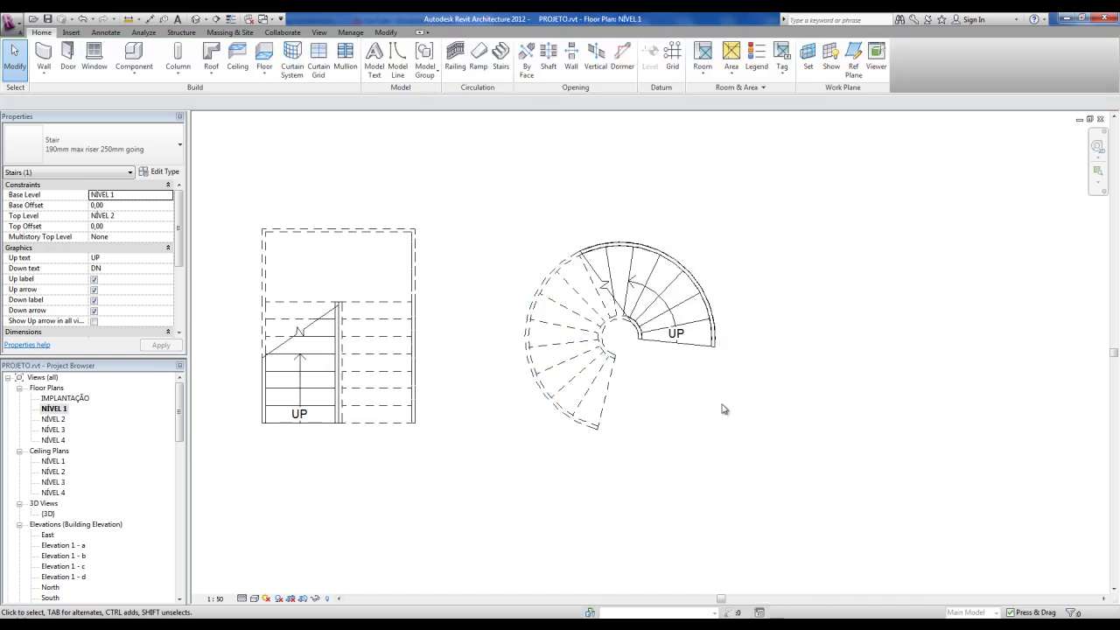
pyautogui.click(197, 19)
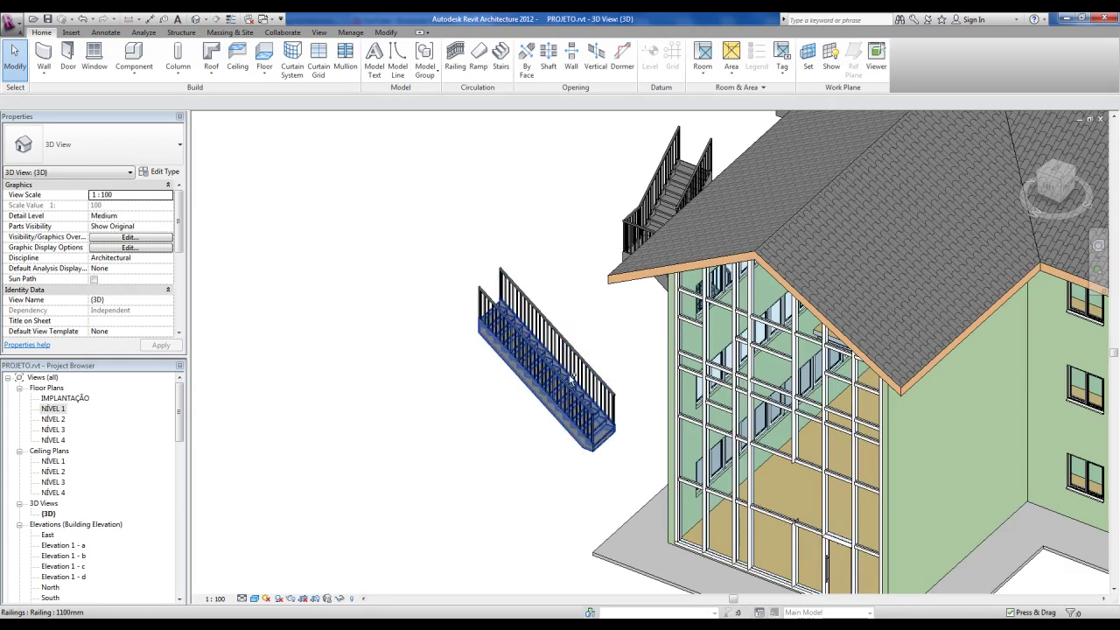
pyautogui.scroll(-3, 573, 378)
pyautogui.scroll(2, 587, 289)
pyautogui.scroll(2, 590, 245)
pyautogui.scroll(2, 594, 213)
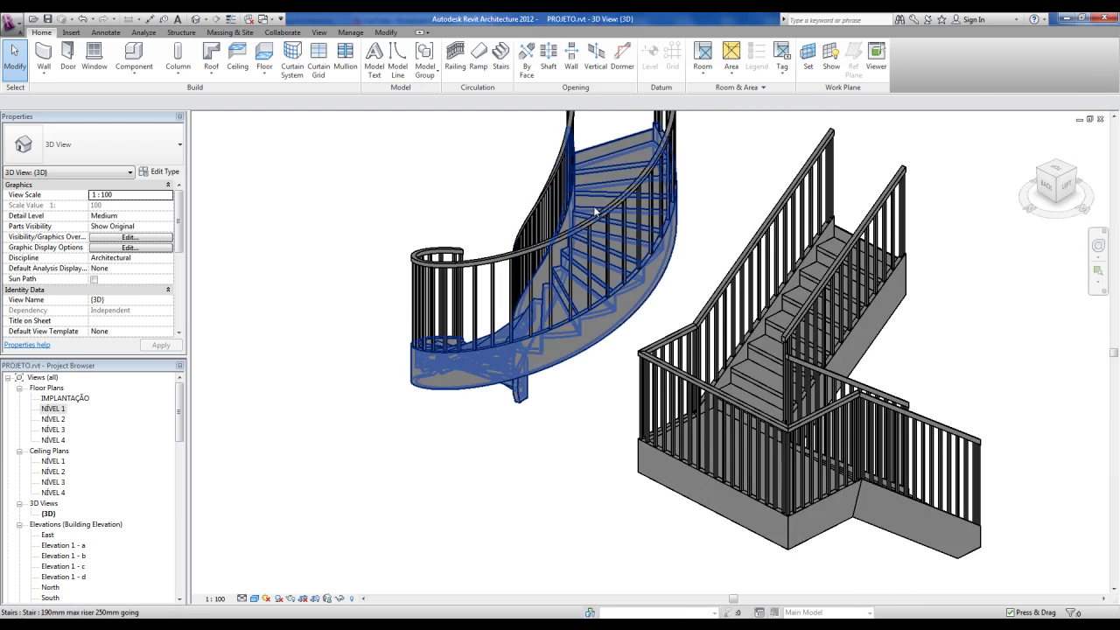
pyautogui.scroll(-3, 570, 238)
pyautogui.moveTo(570, 238)
pyautogui.keyDown('shift'); pyautogui.mouseDown(button='middle')
pyautogui.moveTo(663, 363)
pyautogui.moveTo(647, 376)
pyautogui.mouseUp(button='middle'); pyautogui.keyUp('shift')
pyautogui.doubleClick(52, 409)
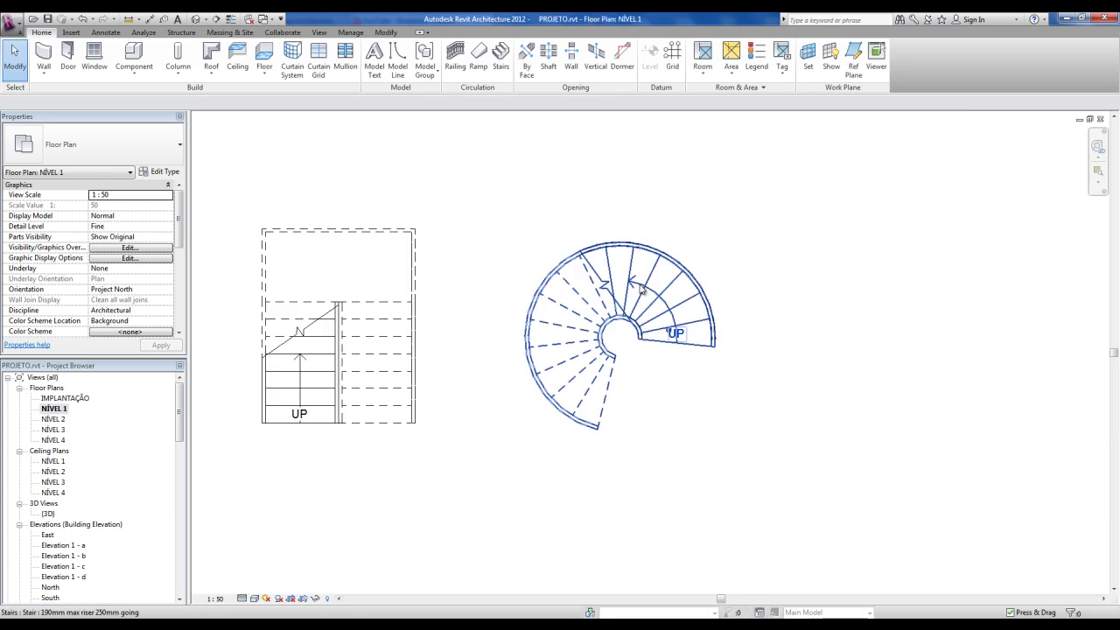
pyautogui.moveTo(735, 284); pyautogui.dragTo(777, 269, button='middle')
pyautogui.scroll(3, 714, 349)
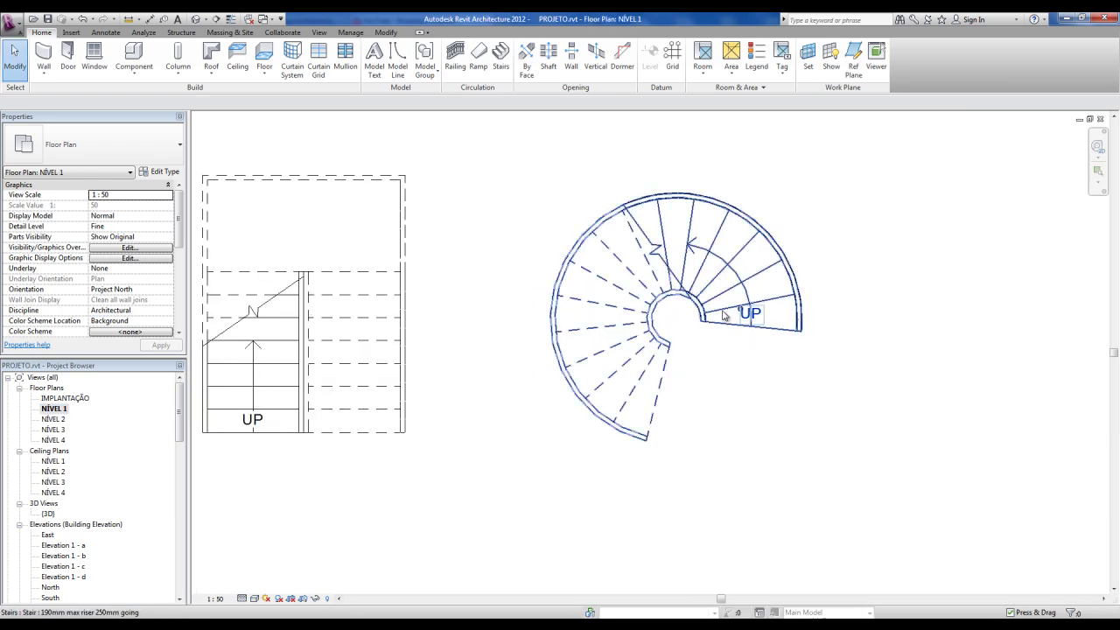
# - Reverse the up direction of the spiral stair and the straight stair
pyautogui.click(715, 327)
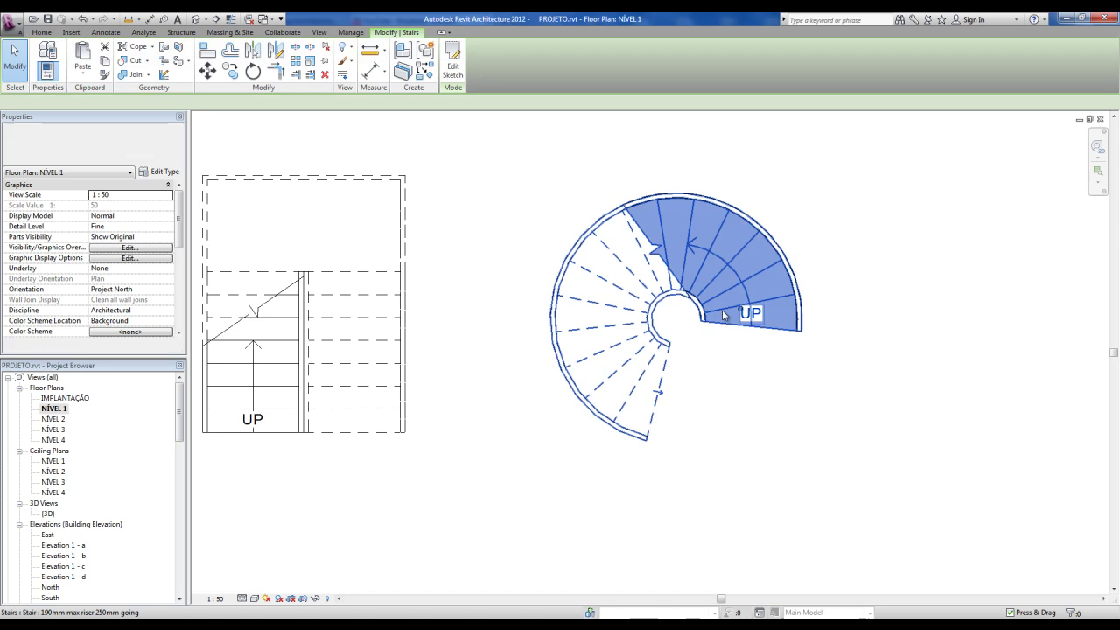
pyautogui.click(662, 397)
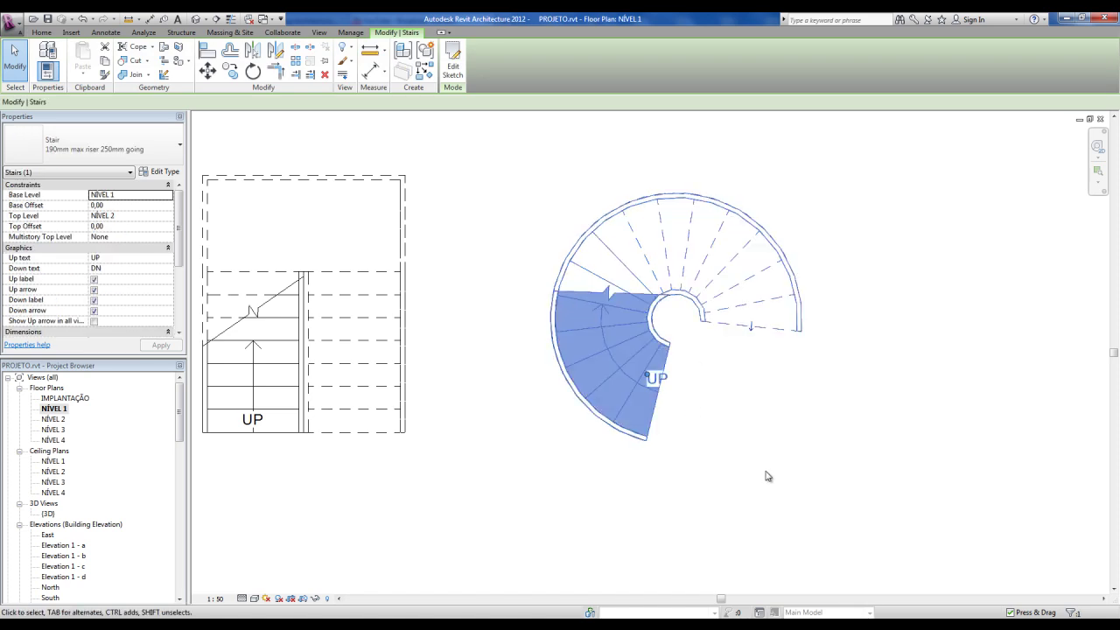
pyautogui.click(768, 476)
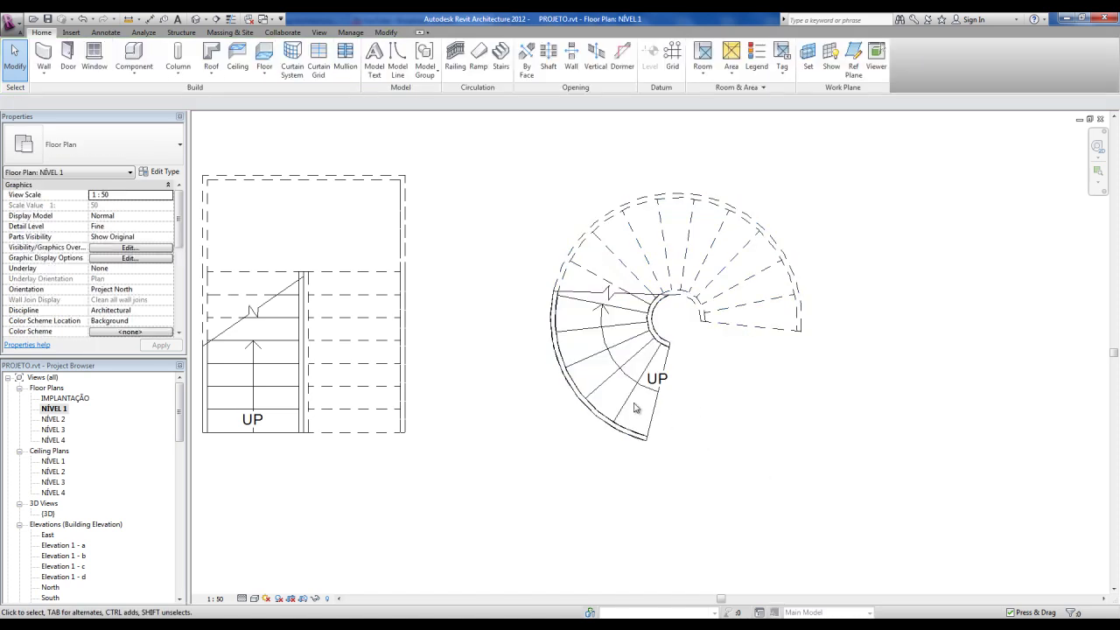
pyautogui.moveTo(376, 366); pyautogui.dragTo(528, 374, button='middle')
pyautogui.click(528, 374)
pyautogui.click(506, 448)
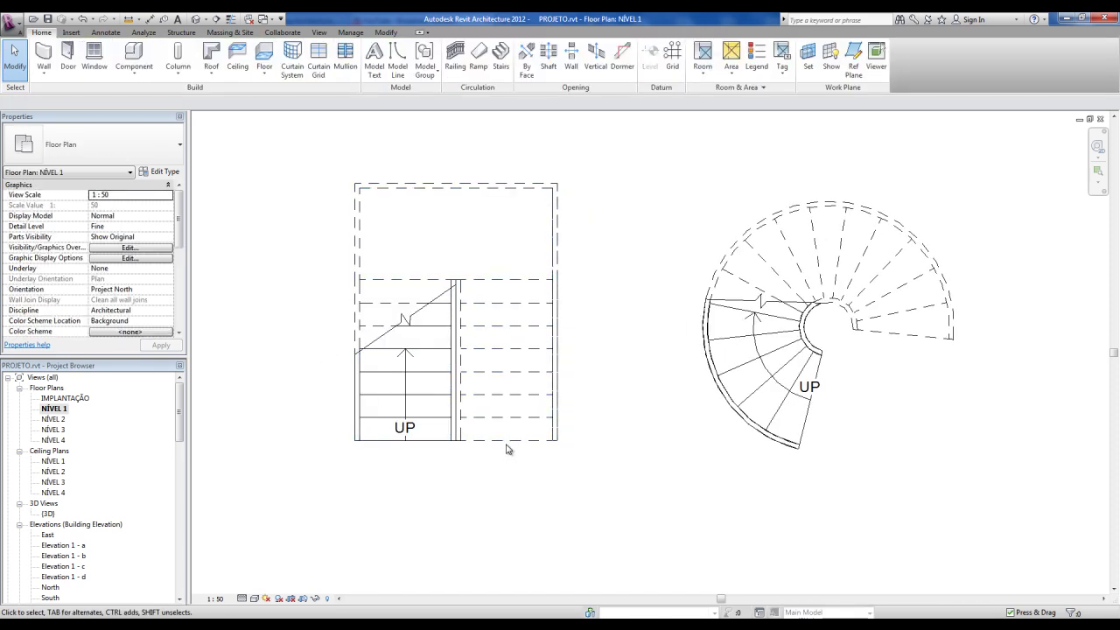
pyautogui.click(504, 446)
pyautogui.click(505, 444)
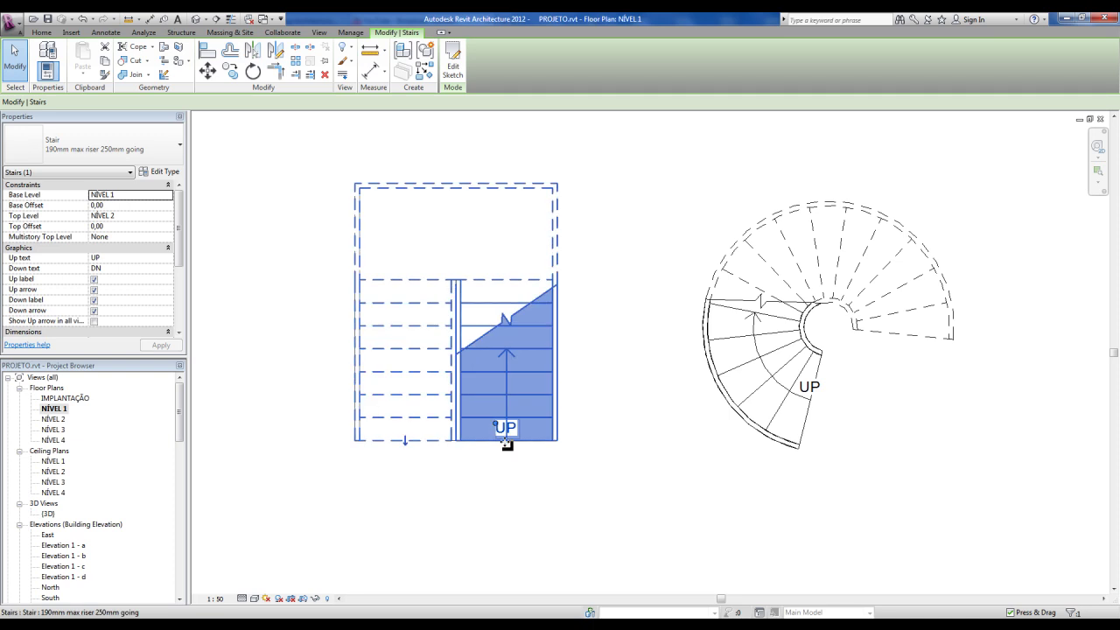
pyautogui.click(478, 479)
# - Reverse the L-shaped stair's up direction and switch to the default 3D view
pyautogui.scroll(-2, 405, 475)
pyautogui.moveTo(405, 475); pyautogui.dragTo(927, 493, button='middle')
pyautogui.scroll(2, 482, 393)
pyautogui.scroll(1, 477, 333)
pyautogui.click(490, 323)
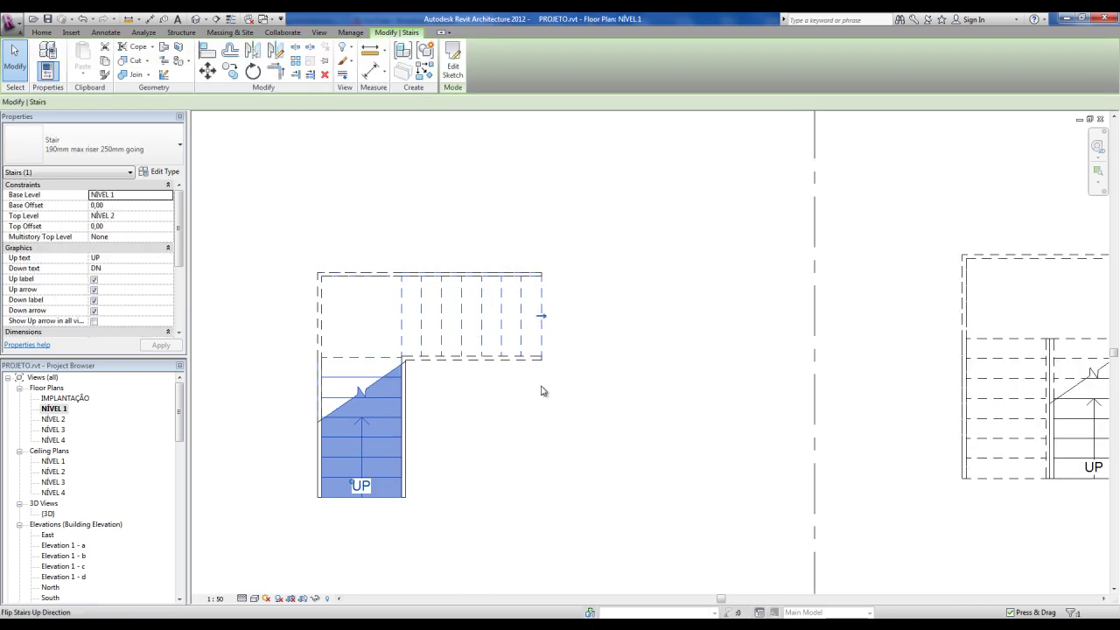
pyautogui.click(541, 321)
pyautogui.click(557, 498)
pyautogui.scroll(-2, 560, 492)
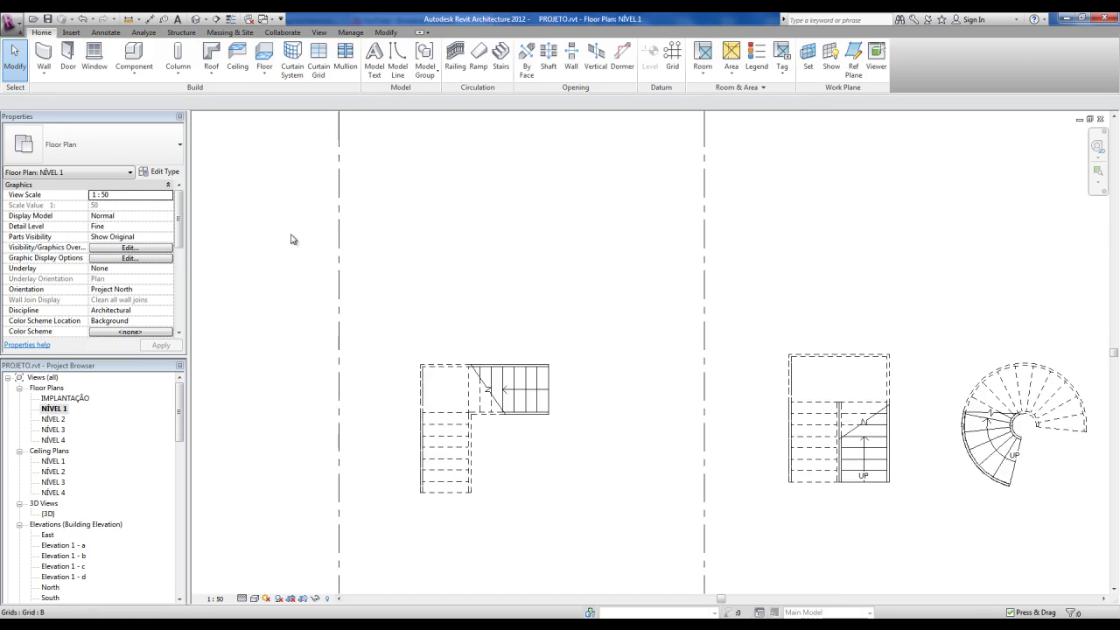
pyautogui.click(197, 19)
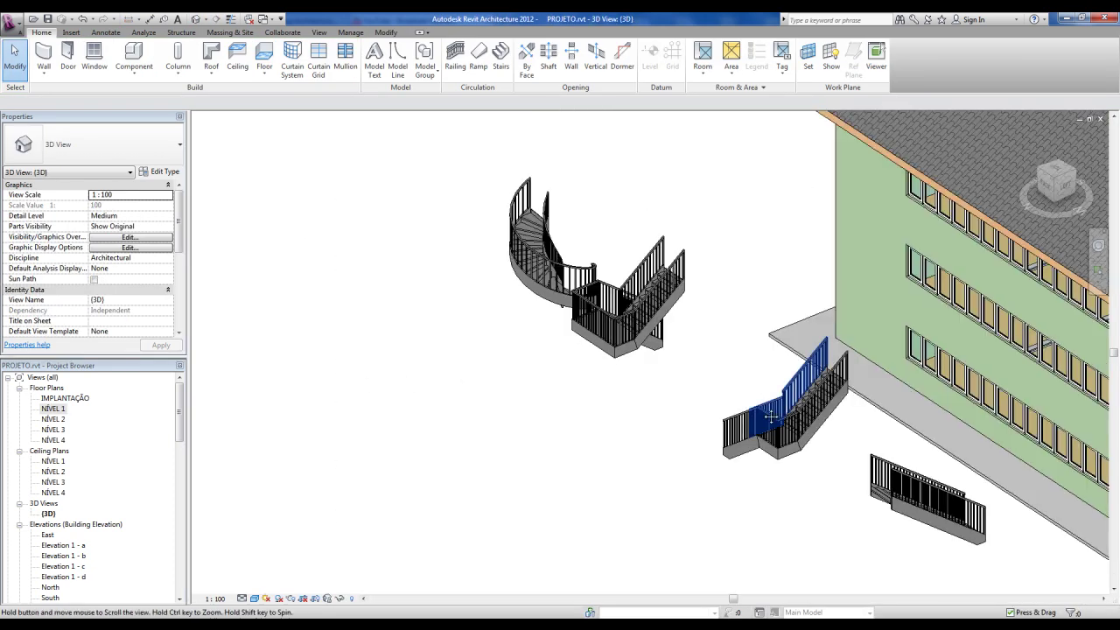
# - Back on the NÍVEL 1 plan, delete the two trial stairs on the right
pyautogui.moveTo(552, 402)
pyautogui.keyDown('shift'); pyautogui.mouseDown(button='middle')
pyautogui.moveTo(569, 431)
pyautogui.moveTo(538, 432)
pyautogui.mouseUp(button='middle'); pyautogui.keyUp('shift')
pyautogui.doubleClick(59, 410)
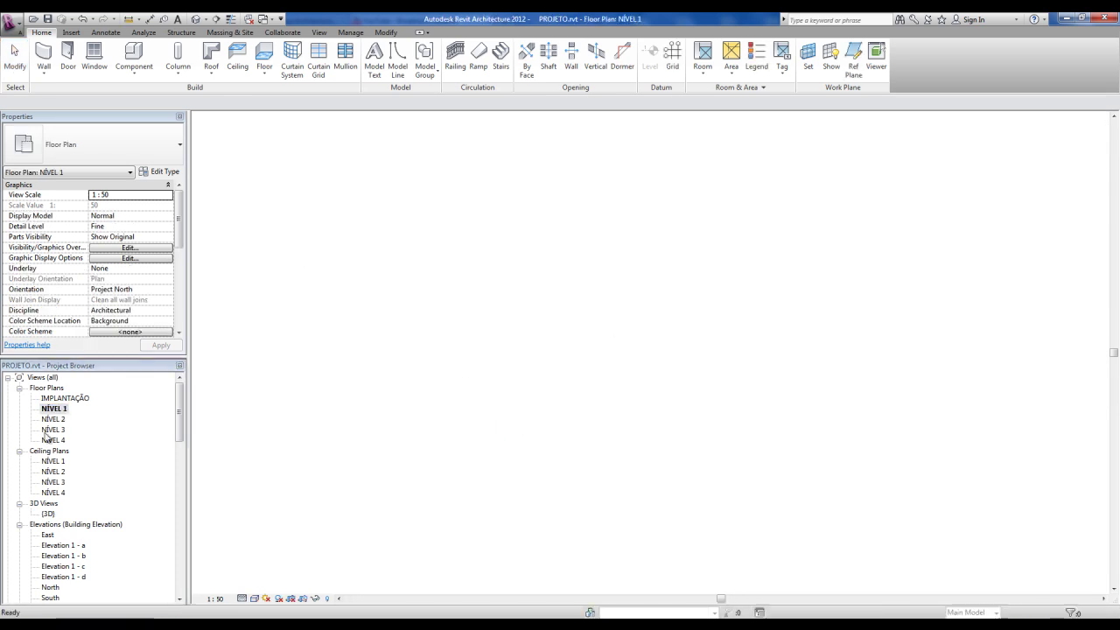
pyautogui.scroll(1, 627, 440)
pyautogui.scroll(1, 621, 408)
pyautogui.scroll(1, 703, 350)
pyautogui.scroll(1, 748, 243)
pyautogui.moveTo(748, 243); pyautogui.dragTo(723, 257, button='middle')
pyautogui.moveTo(724, 248); pyautogui.dragTo(962, 442)
pyautogui.press('Delete')
# - Delete the L-shaped stair and the remaining stair on the left
pyautogui.moveTo(482, 263); pyautogui.dragTo(610, 402)
pyautogui.press('Delete')
pyautogui.moveTo(273, 249); pyautogui.dragTo(372, 430)
pyautogui.press('Delete')
pyautogui.moveTo(410, 401); pyautogui.dragTo(425, 401, button='middle')
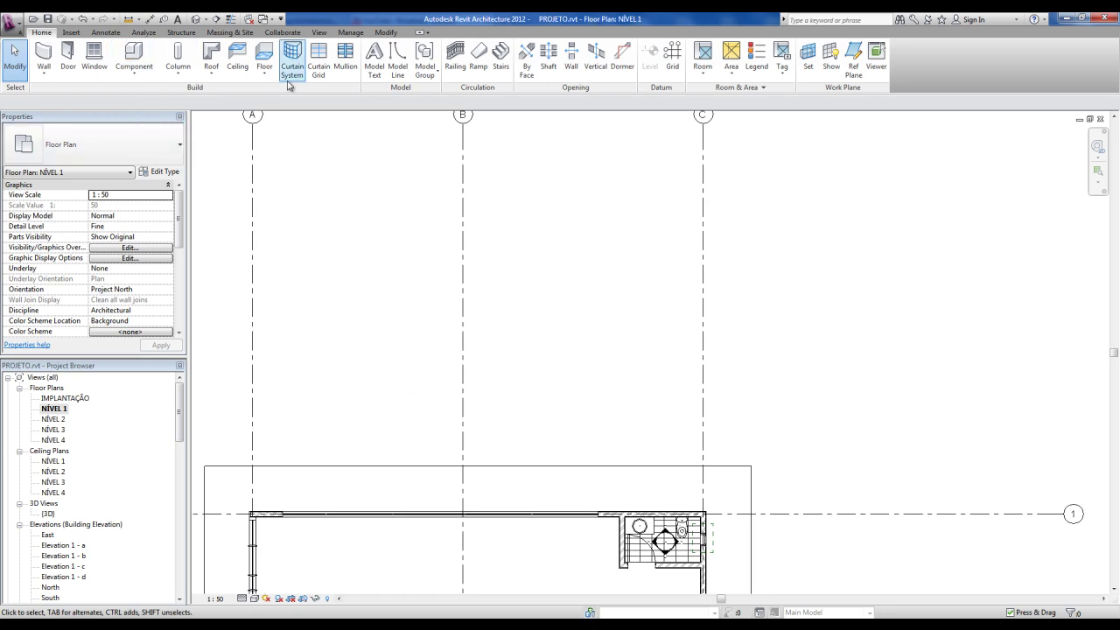
# - Start a new stair sketch in Riser mode and draw the first three horizontal risers
pyautogui.click(505, 65)
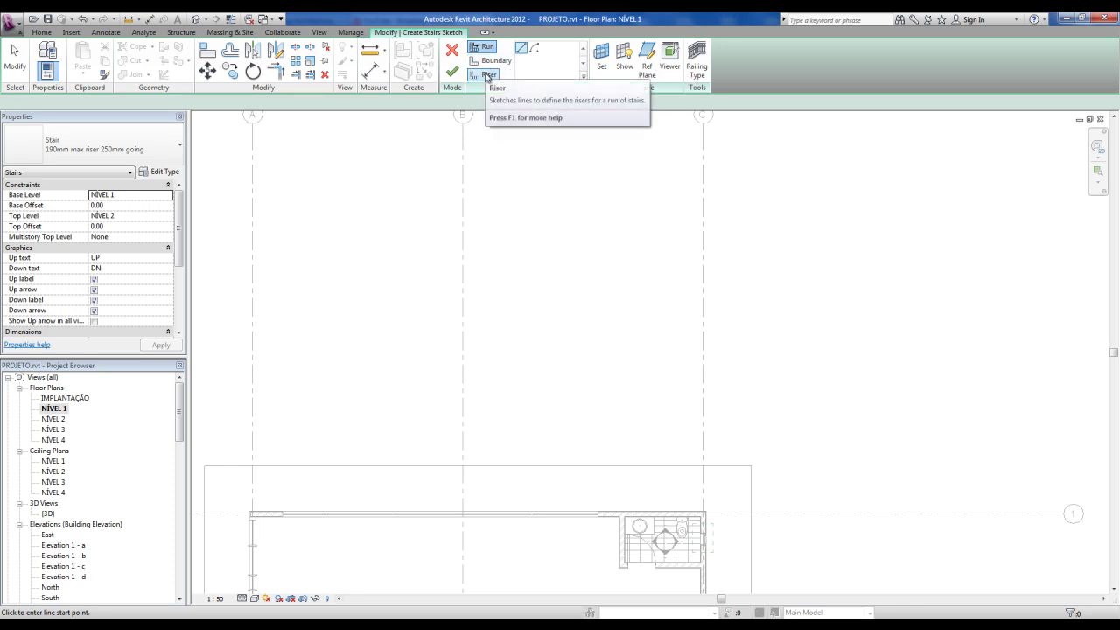
pyautogui.moveTo(487, 74)
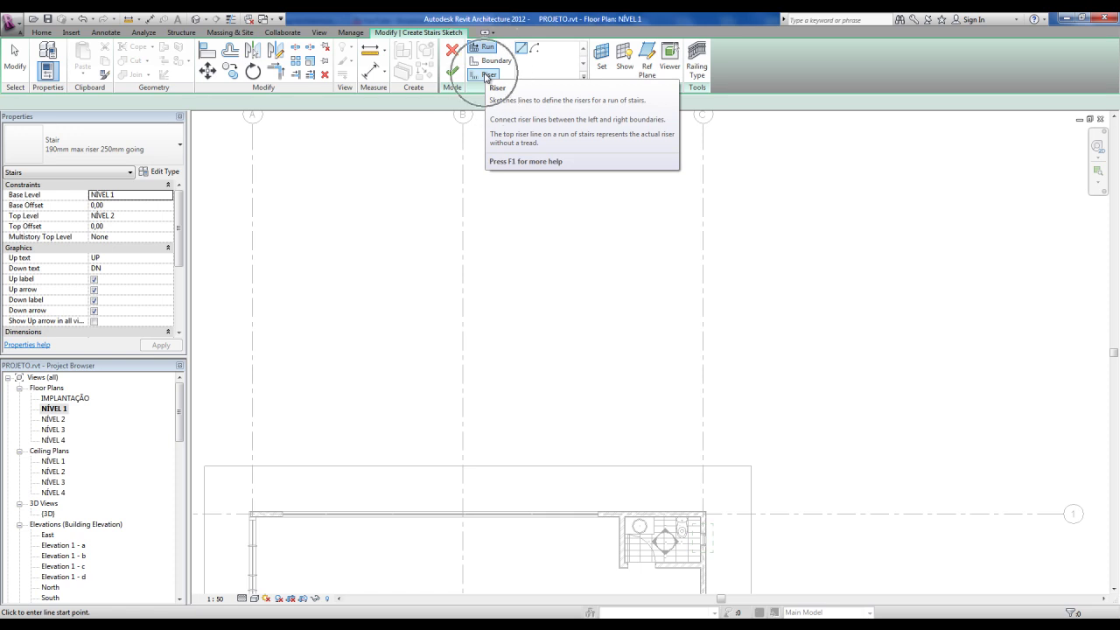
pyautogui.click(487, 75)
pyautogui.scroll(2, 566, 334)
pyautogui.scroll(1, 547, 354)
pyautogui.click(535, 363)
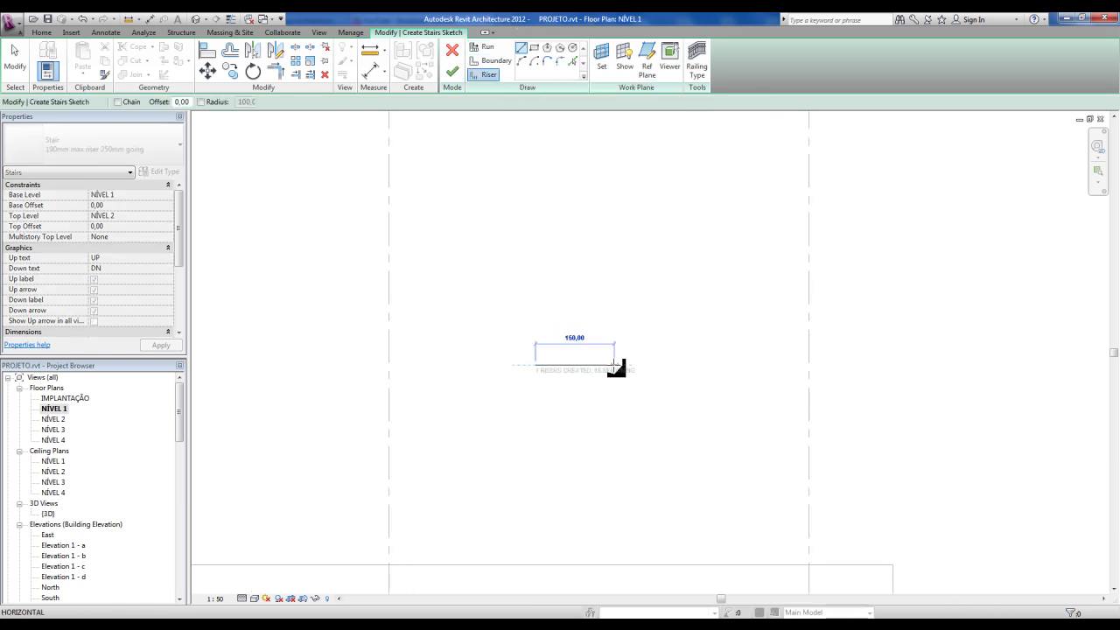
pyautogui.click(612, 363)
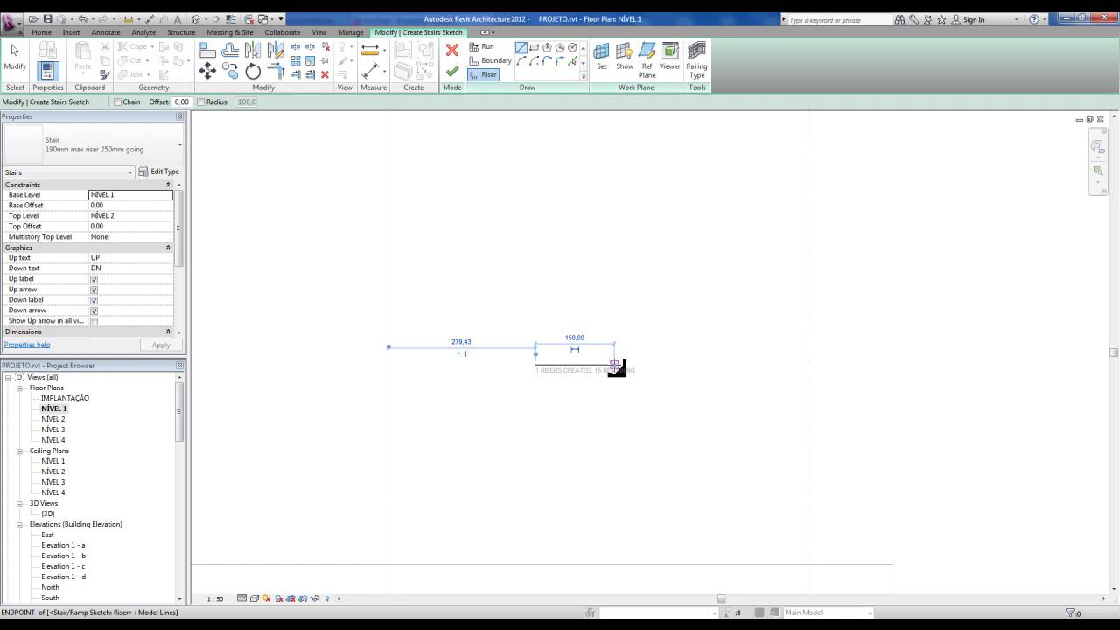
pyautogui.click(523, 347)
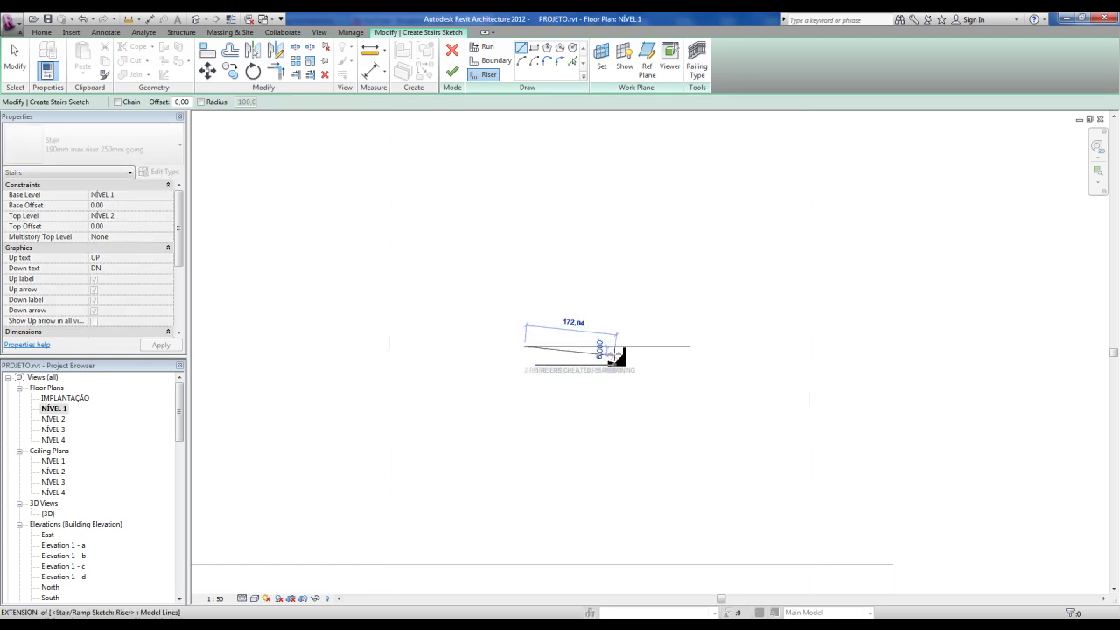
pyautogui.click(629, 346)
pyautogui.click(515, 327)
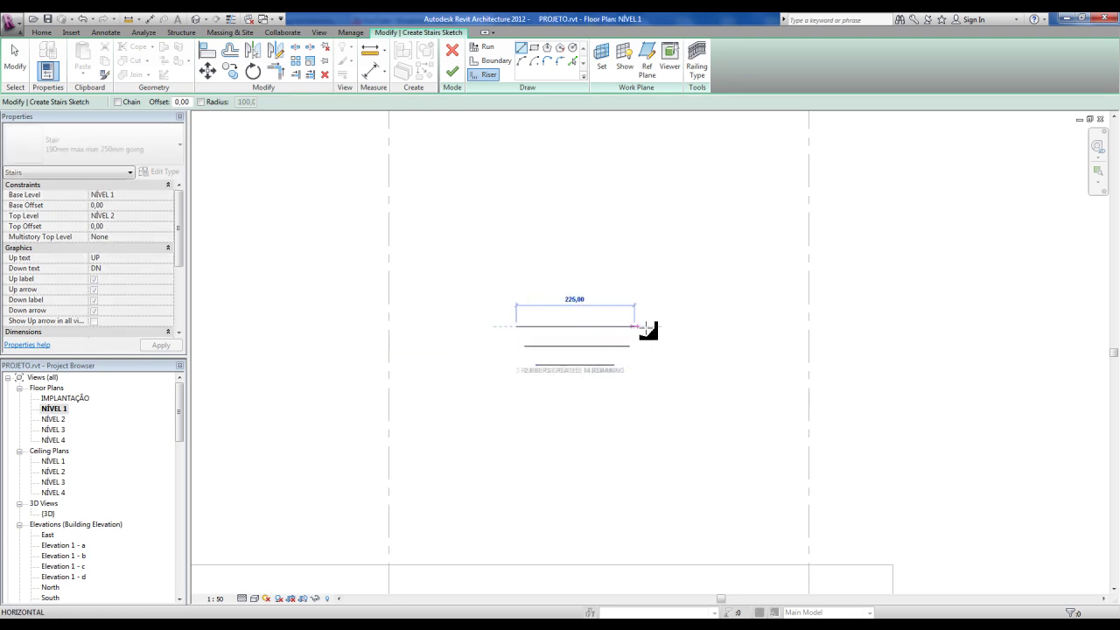
pyautogui.click(646, 326)
# - Draw four more progressively wider risers above, making seven in total
pyautogui.click(501, 301)
pyautogui.click(672, 302)
pyautogui.click(492, 279)
pyautogui.click(677, 279)
pyautogui.click(473, 256)
pyautogui.click(721, 255)
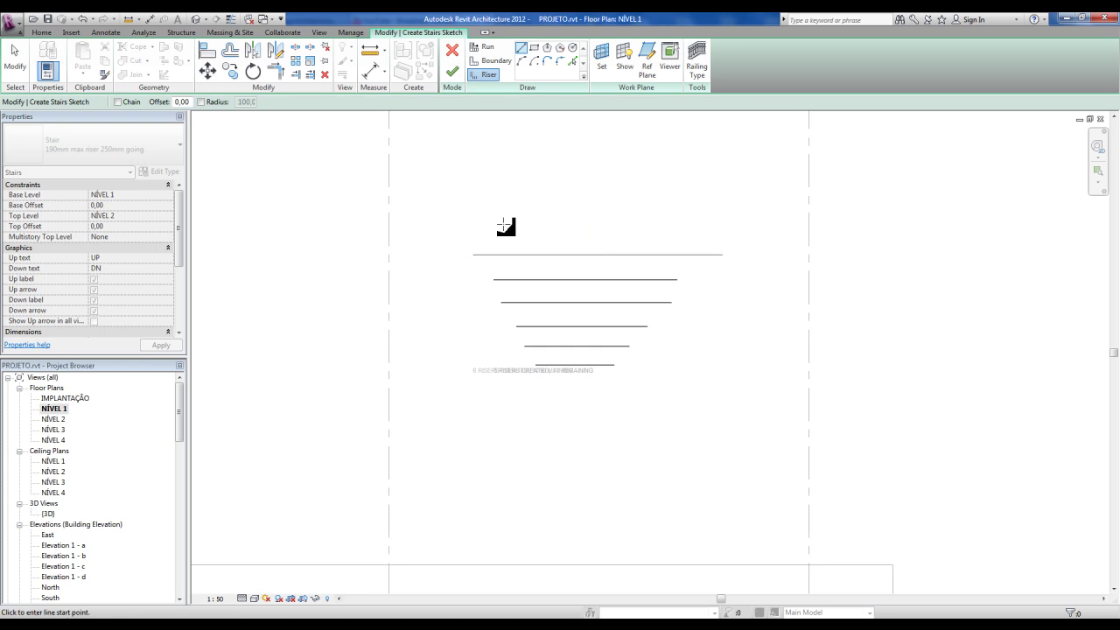
pyautogui.click(464, 232)
pyautogui.click(743, 232)
pyautogui.press('Escape')
pyautogui.press('Escape')
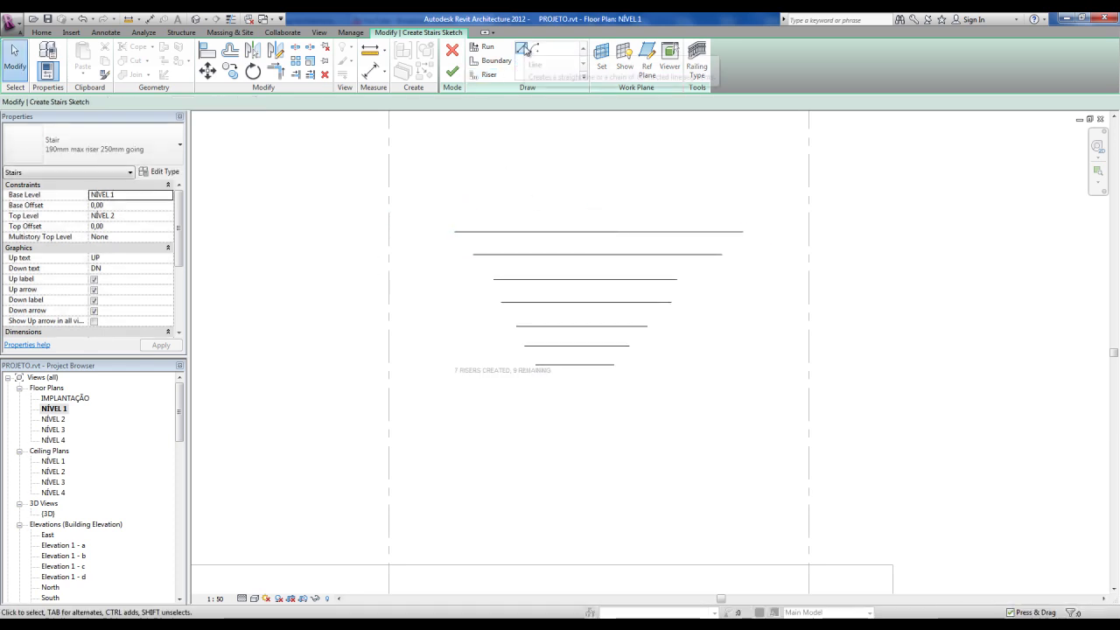
# - Draw slanted left and right boundaries from the bottom riser to the top riser
pyautogui.click(493, 63)
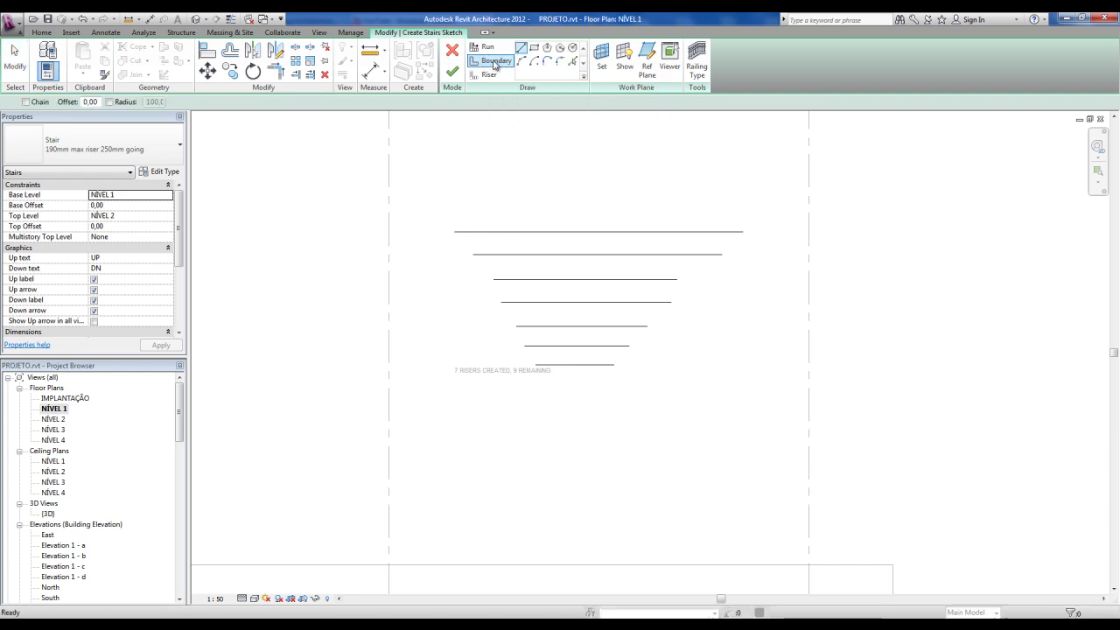
pyautogui.click(615, 366)
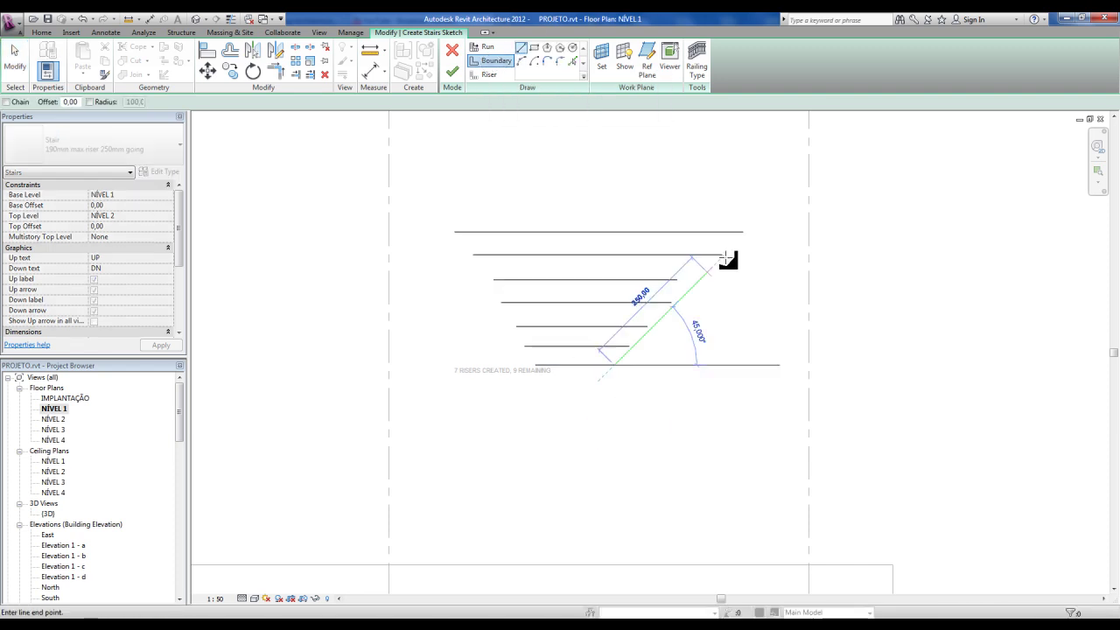
pyautogui.click(746, 232)
pyautogui.click(535, 365)
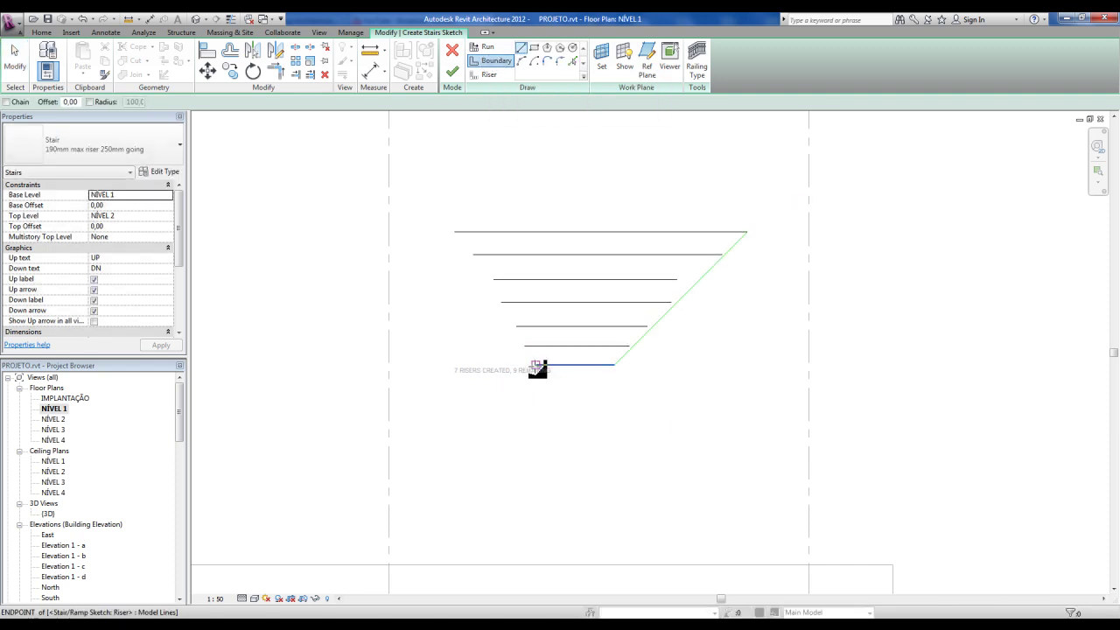
pyautogui.click(455, 232)
pyautogui.press('Escape')
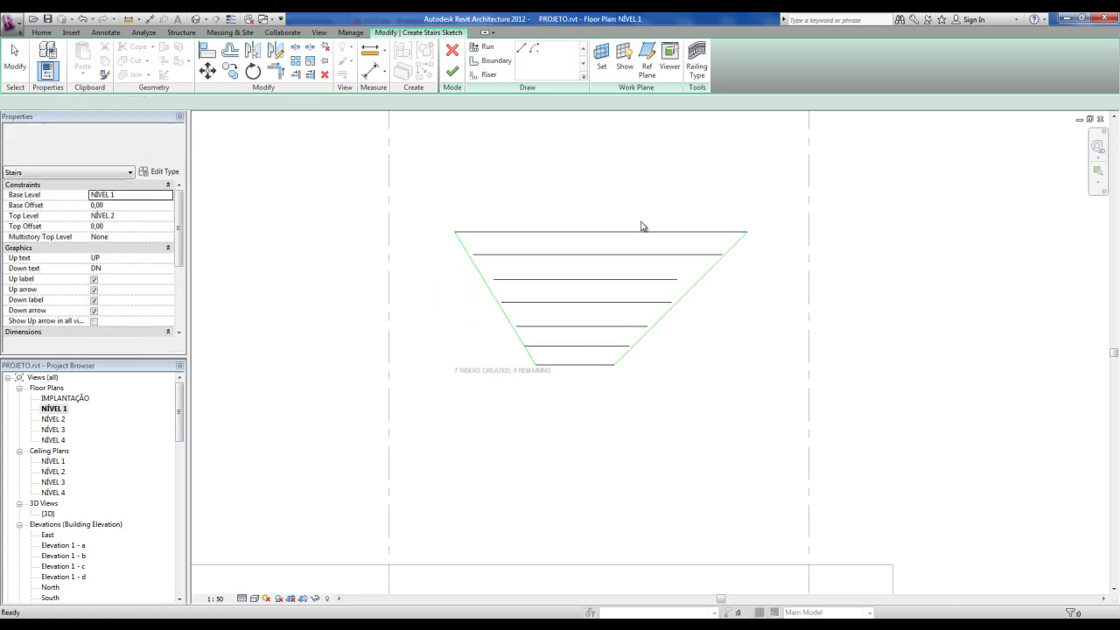
pyautogui.scroll(2, 678, 268)
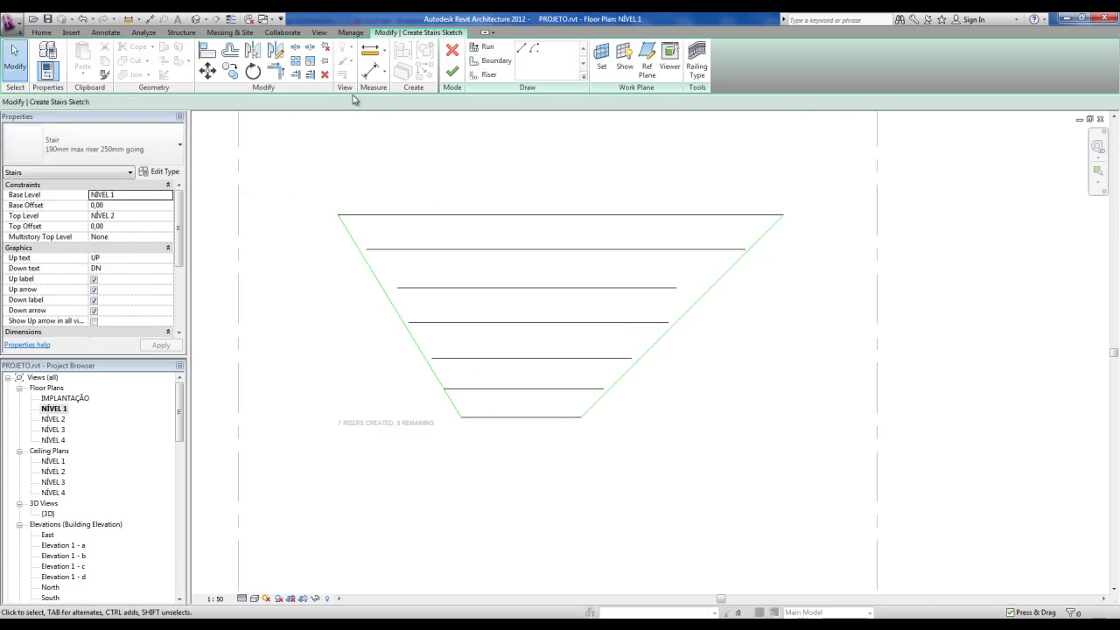
# - Extend the risers to the right boundary with Trim/Extend Multiple
pyautogui.click(309, 77)
pyautogui.click(640, 362)
pyautogui.click(595, 388)
pyautogui.click(648, 323)
pyautogui.click(665, 288)
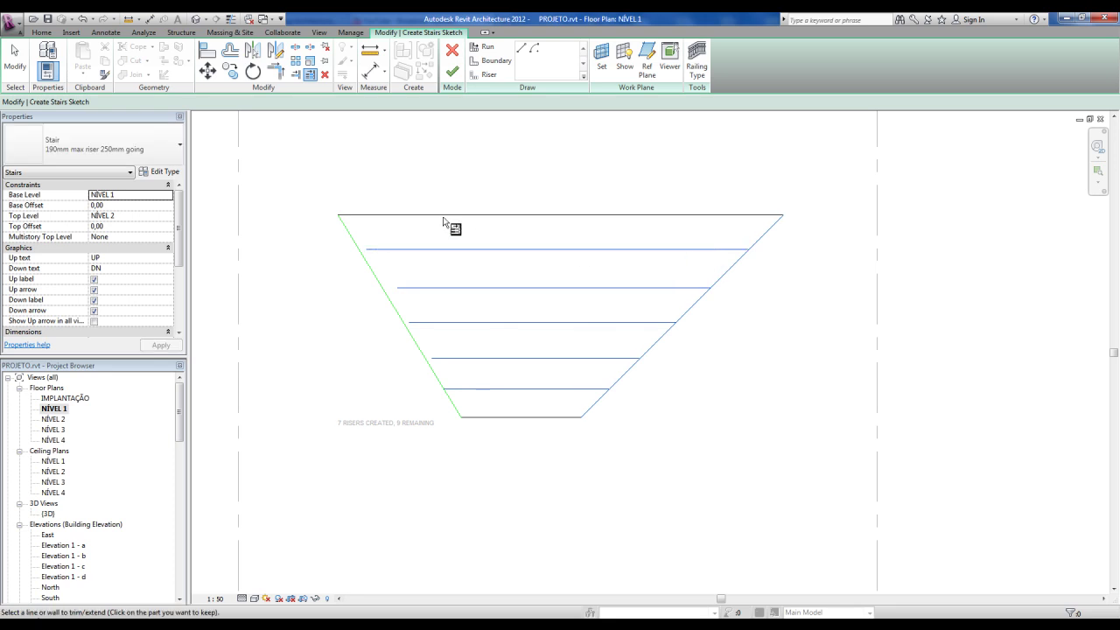
pyautogui.press('Escape')
# - Extend the risers to the left boundary with Trim/Extend Multiple
pyautogui.press('Escape')
pyautogui.click(310, 76)
pyautogui.click(358, 245)
pyautogui.click(390, 250)
pyautogui.click(422, 288)
pyautogui.click(426, 322)
pyautogui.click(438, 359)
pyautogui.press('Escape')
pyautogui.press('Escape')
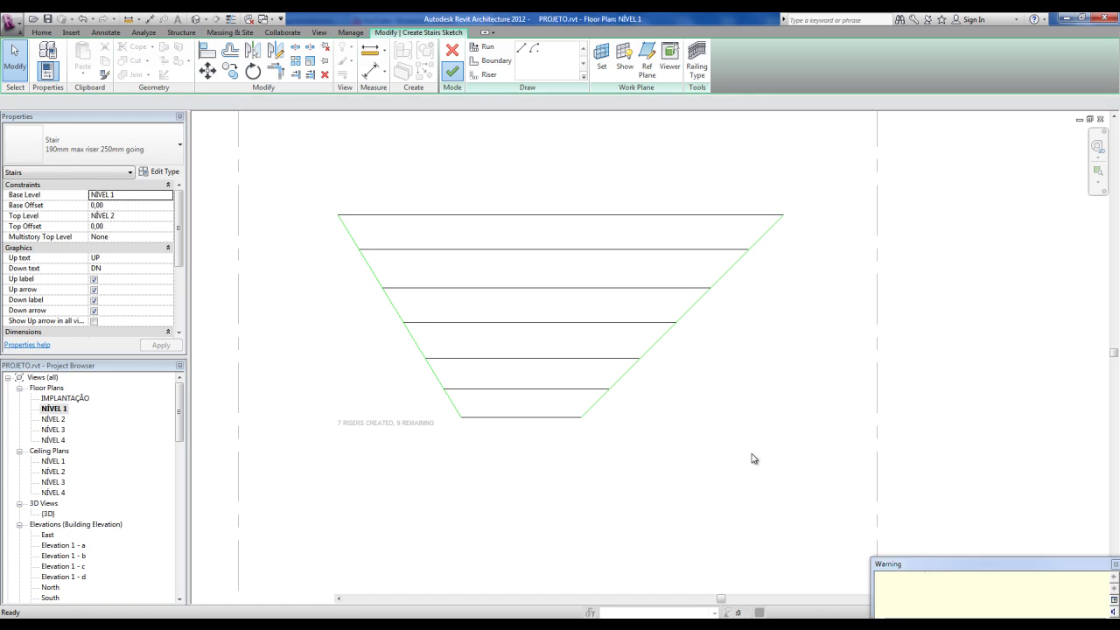
# - Finish the tapered stair and inspect it in the default 3D view
pyautogui.click(694, 506)
pyautogui.click(692, 504)
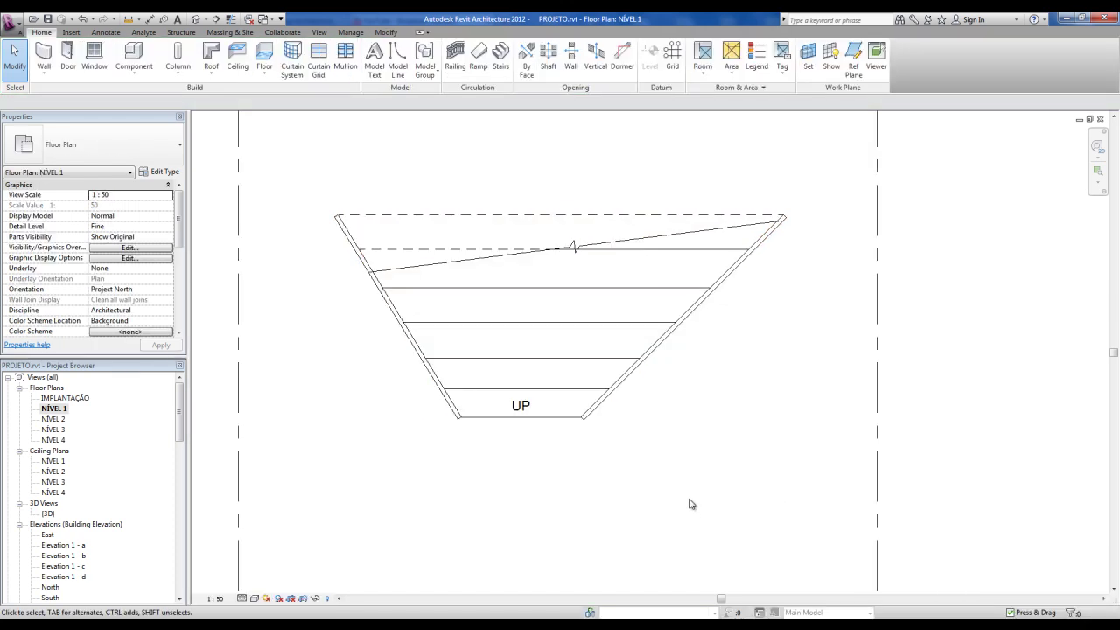
pyautogui.click(198, 19)
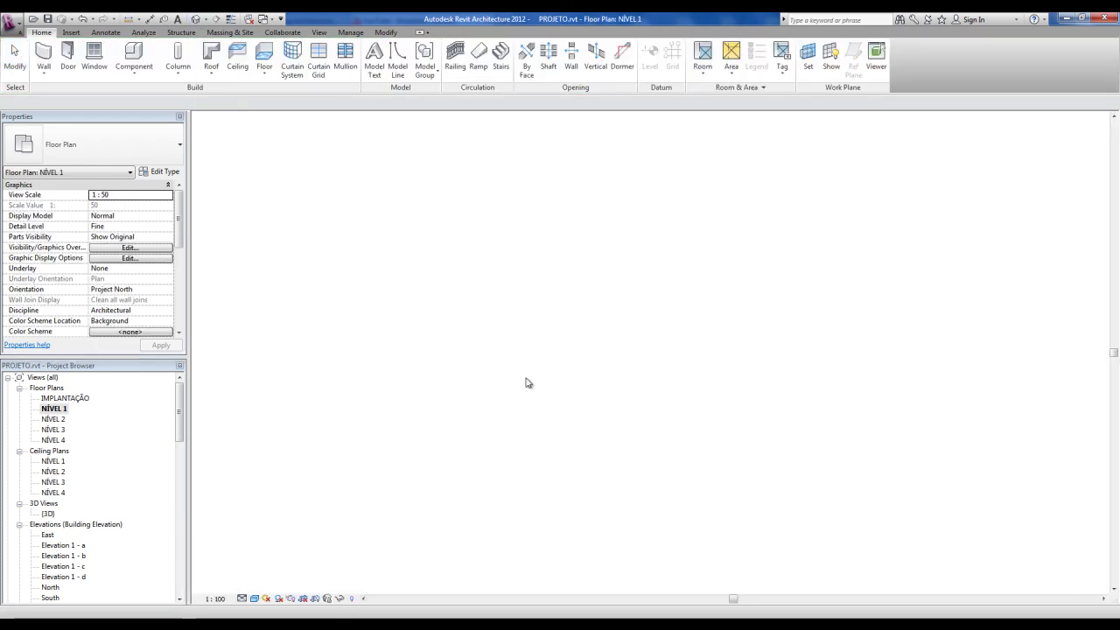
pyautogui.moveTo(542, 490)
pyautogui.keyDown('shift'); pyautogui.mouseDown(button='middle')
pyautogui.moveTo(638, 458)
pyautogui.moveTo(750, 368)
pyautogui.moveTo(544, 361)
pyautogui.mouseUp(button='middle'); pyautogui.keyUp('shift')
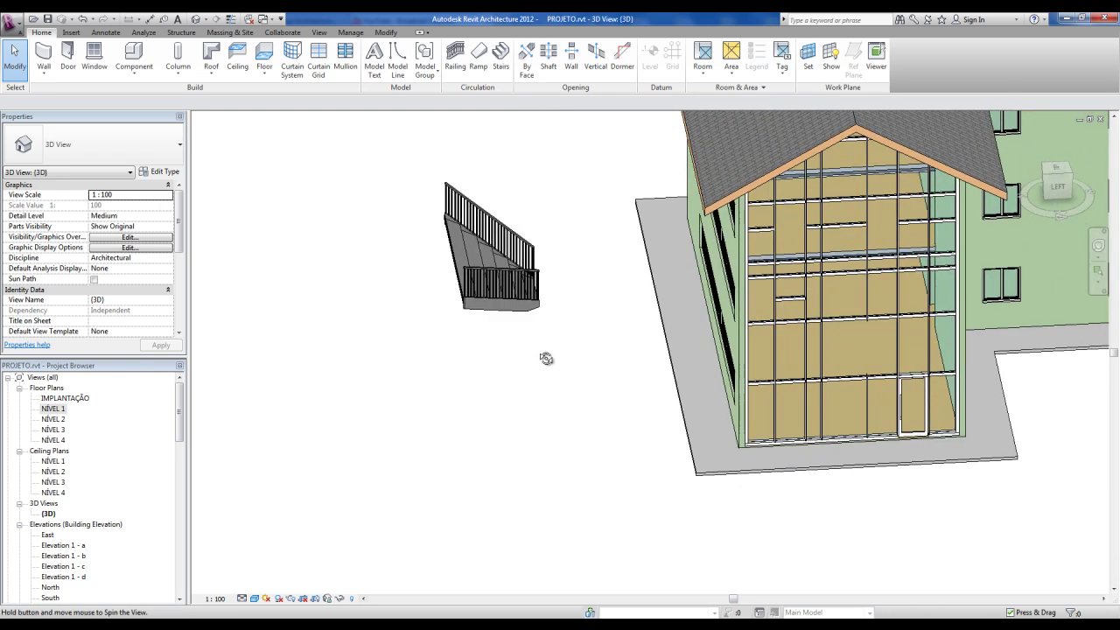
# - Return to NÍVEL 1 and delete the tapered stair
pyautogui.doubleClick(54, 408)
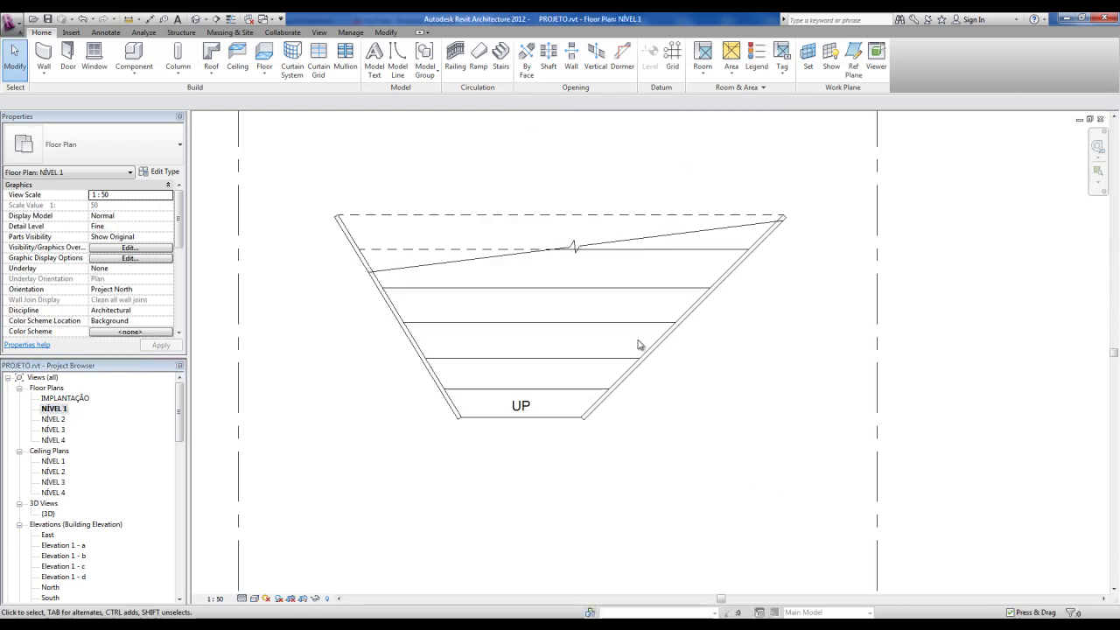
pyautogui.click(636, 345)
pyautogui.click(516, 184)
pyautogui.click(542, 313)
pyautogui.press('Delete')
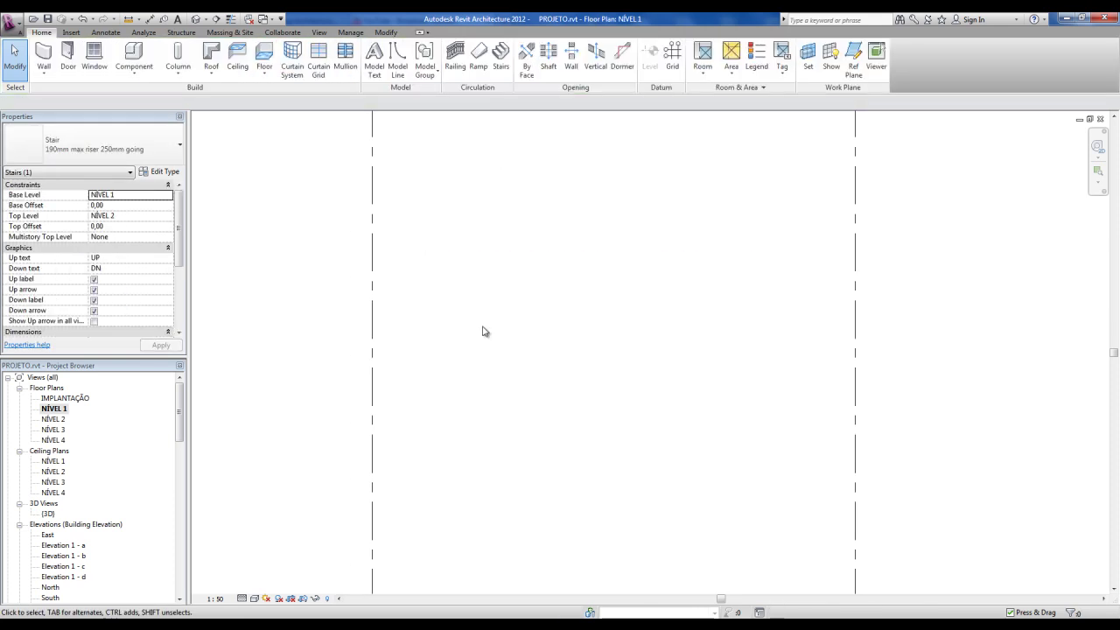
pyautogui.moveTo(519, 320); pyautogui.dragTo(594, 314, button='middle')
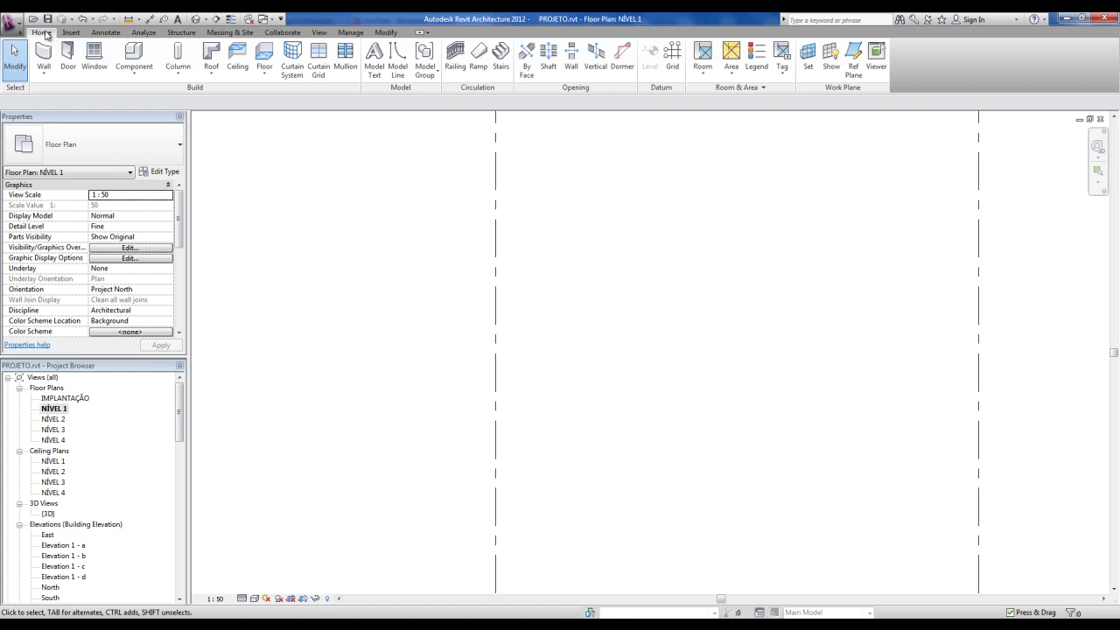
# - Start a new stair sketch and draw one 3-point arc riser
pyautogui.click(500, 57)
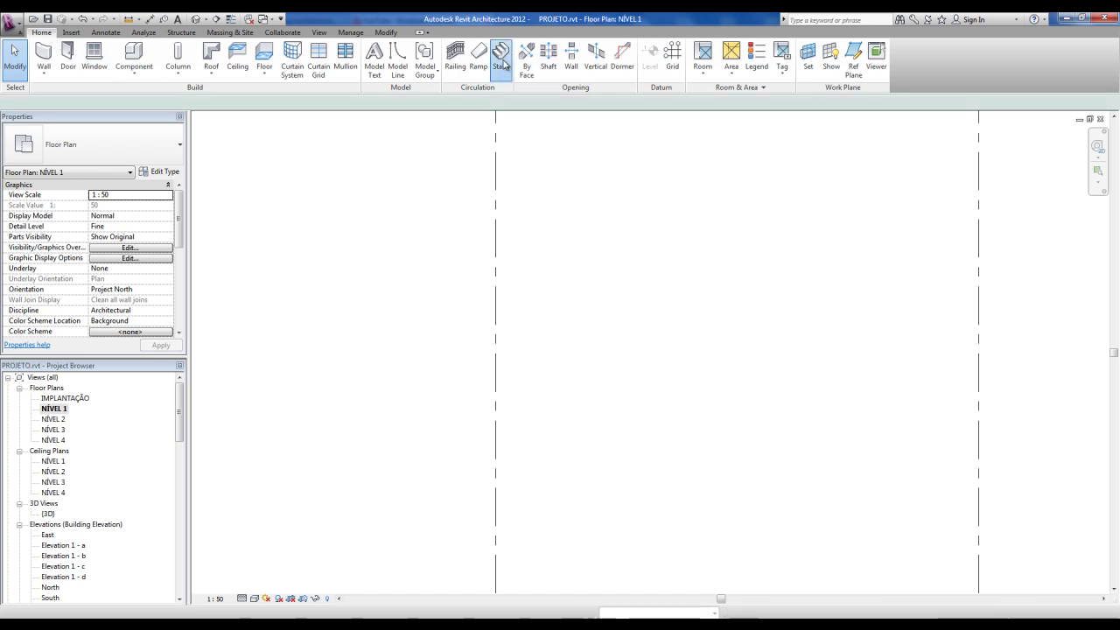
pyautogui.click(486, 75)
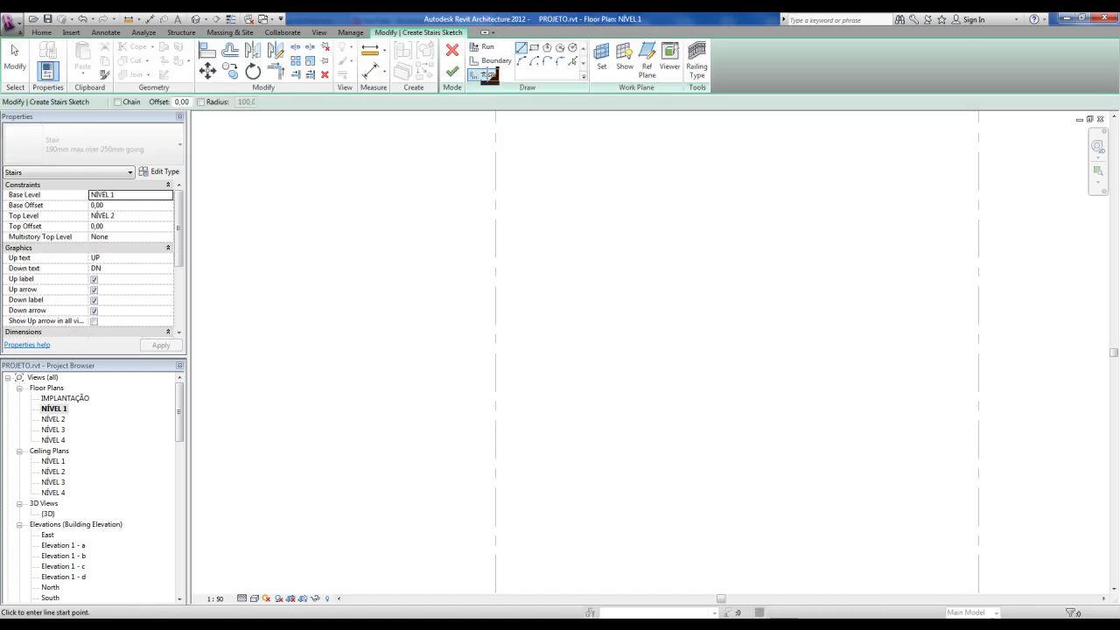
pyautogui.click(524, 61)
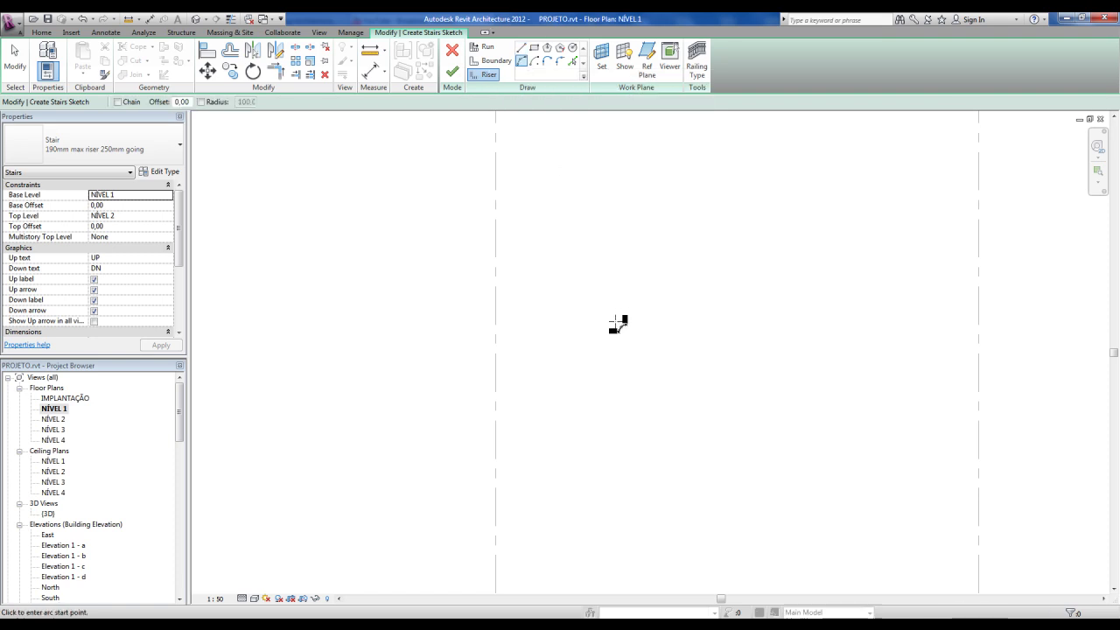
pyautogui.click(586, 359)
pyautogui.click(842, 359)
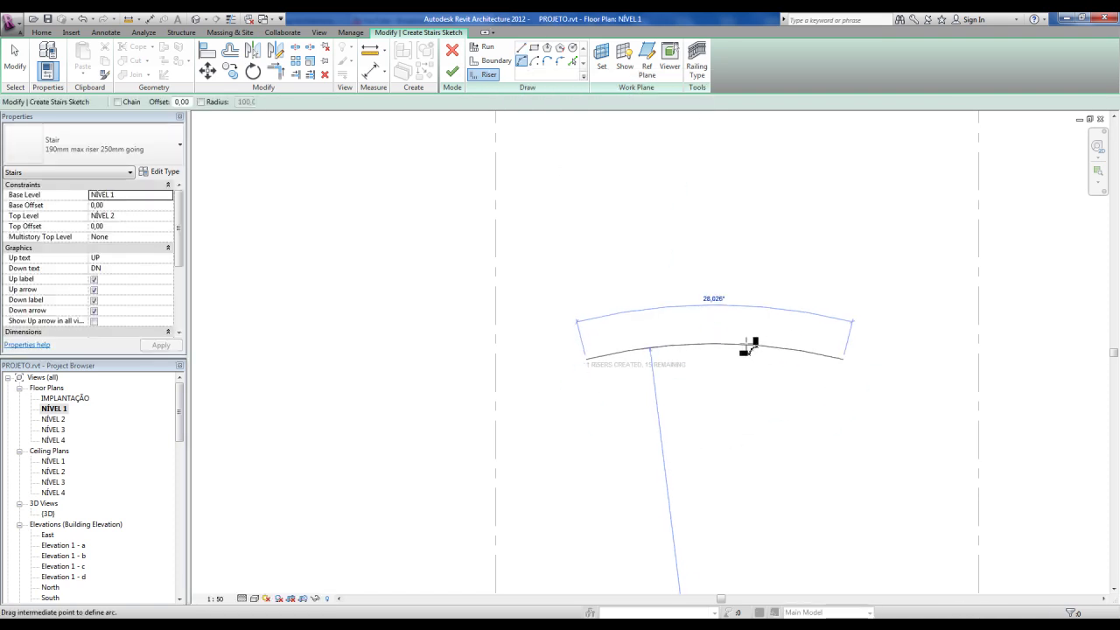
pyautogui.click(742, 339)
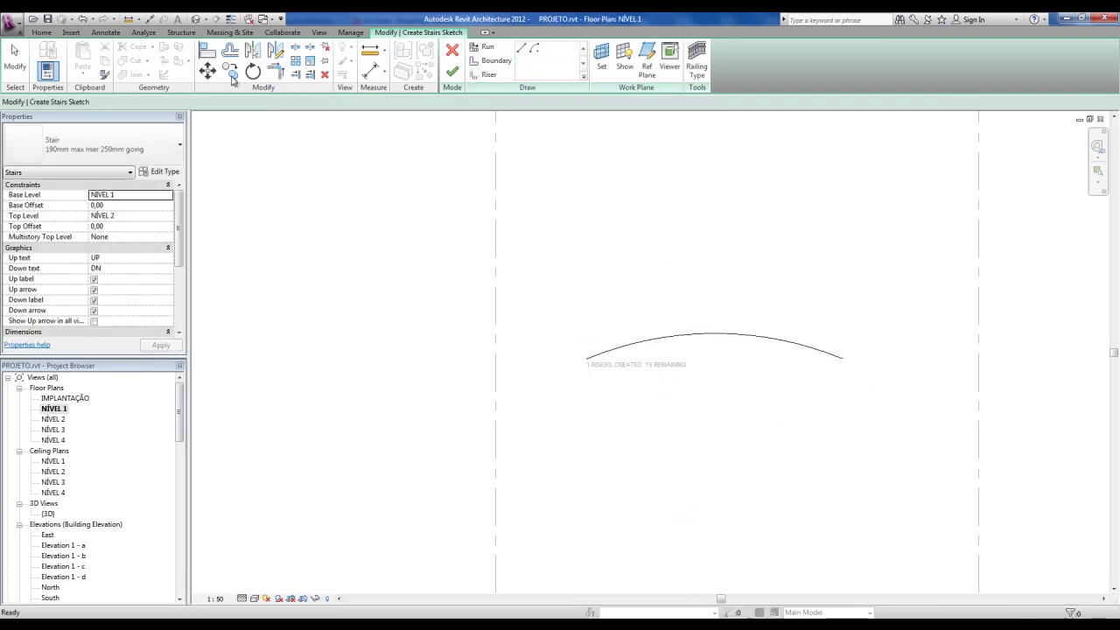
pyautogui.press('Escape')
# - Offset copies of the arc riser at 50 to add three concentric risers
pyautogui.click(229, 55)
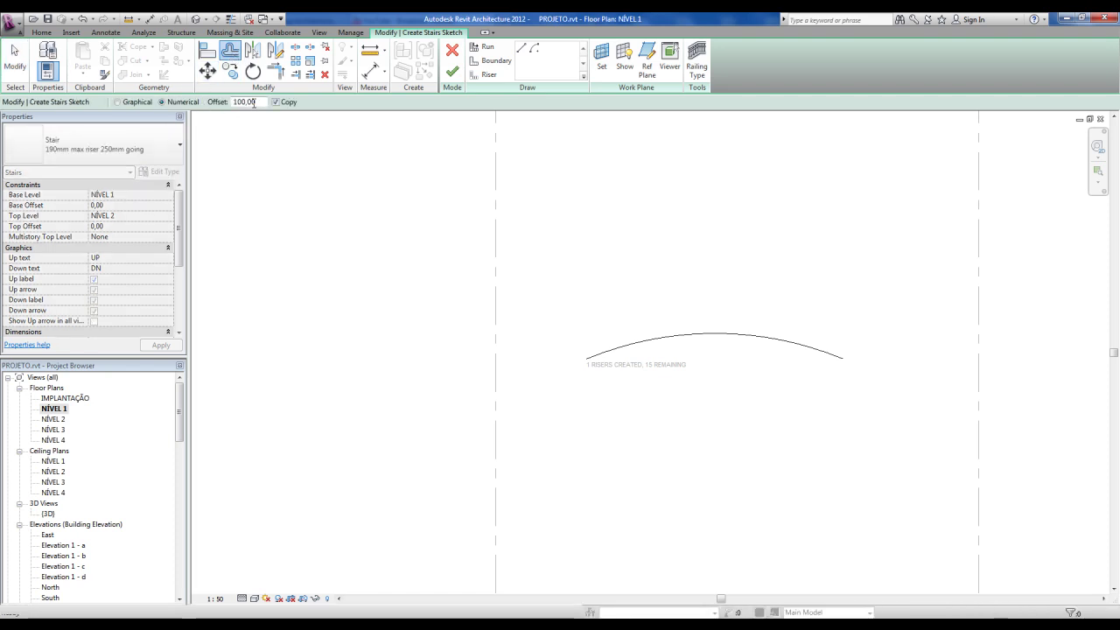
pyautogui.write('50')
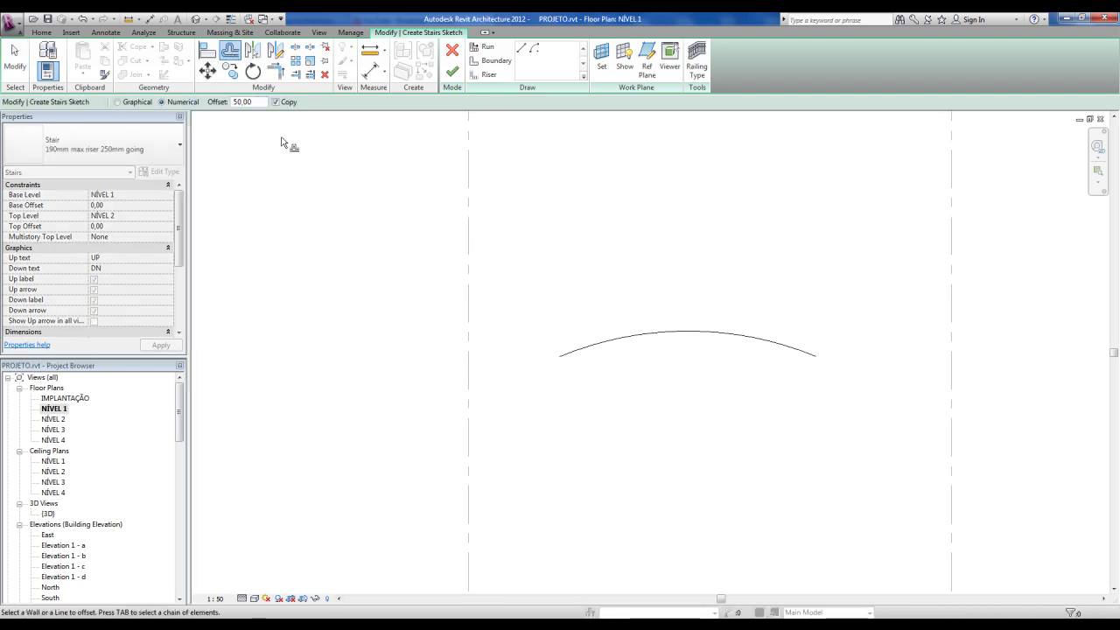
pyautogui.click(712, 330)
pyautogui.click(709, 300)
pyautogui.click(709, 272)
pyautogui.moveTo(708, 272); pyautogui.dragTo(700, 376, button='middle')
# - Keep offsetting by 50 to add seven more concentric arc risers
pyautogui.click(692, 354)
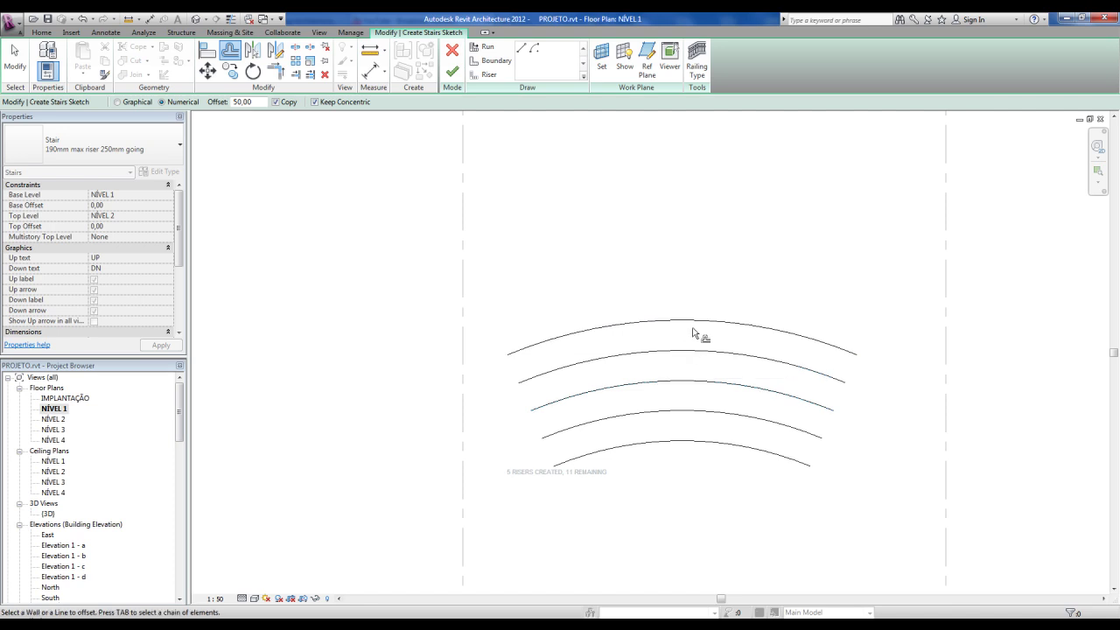
pyautogui.click(697, 321)
pyautogui.click(688, 289)
pyautogui.click(686, 261)
pyautogui.click(691, 237)
pyautogui.click(667, 252)
pyautogui.click(665, 229)
# - Add the last offset arcs to complete the 16 concentric risers
pyautogui.moveTo(665, 235)
pyautogui.mouseDown(button='middle')
pyautogui.moveTo(642, 287)
pyautogui.moveTo(642, 335)
pyautogui.mouseUp(button='middle')
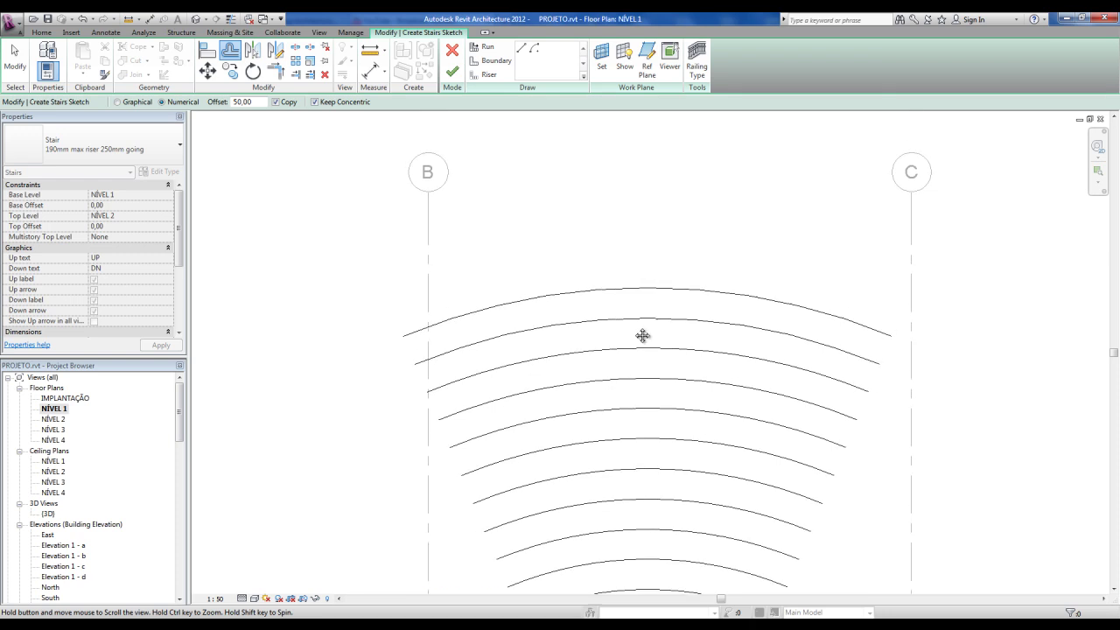
pyautogui.click(636, 260)
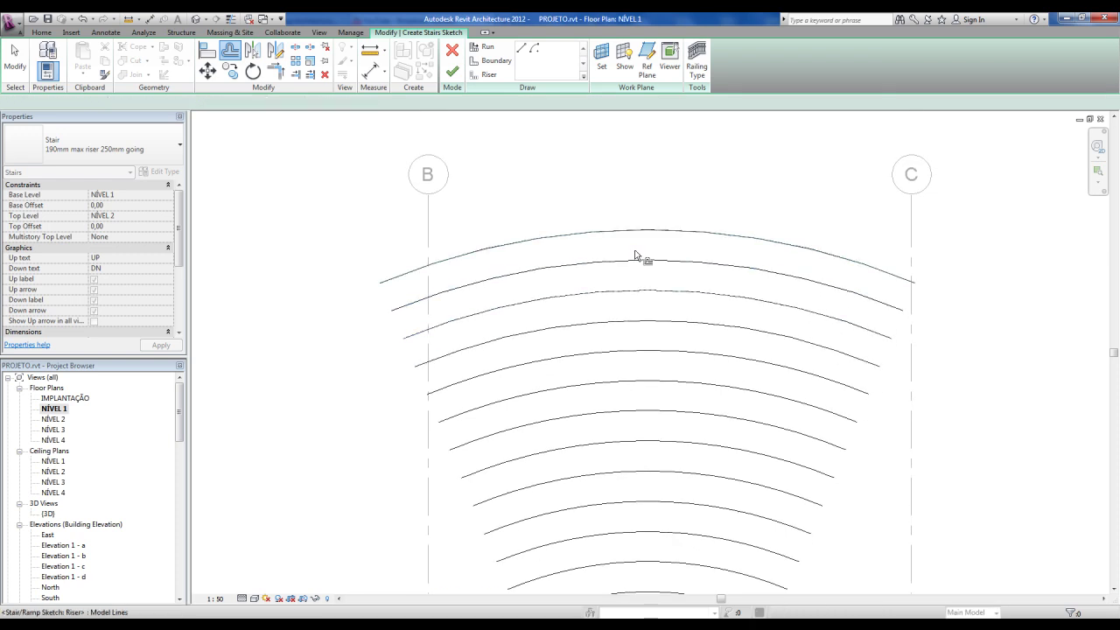
pyautogui.click(637, 232)
pyautogui.click(636, 203)
pyautogui.scroll(-2, 643, 260)
pyautogui.moveTo(638, 198); pyautogui.dragTo(639, 218, button='middle')
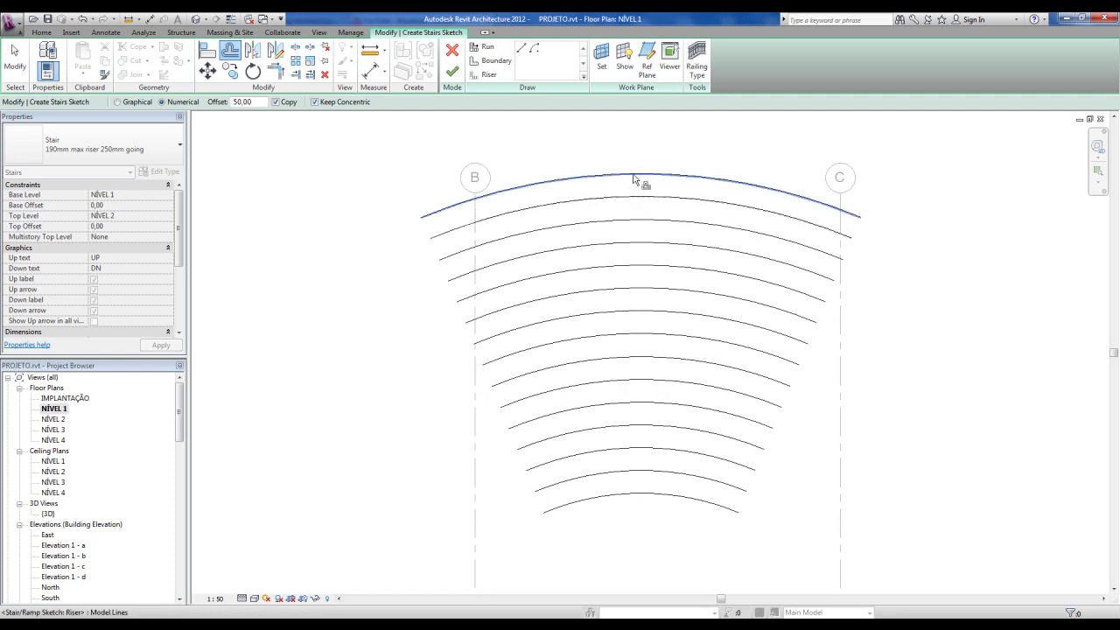
pyautogui.click(634, 177)
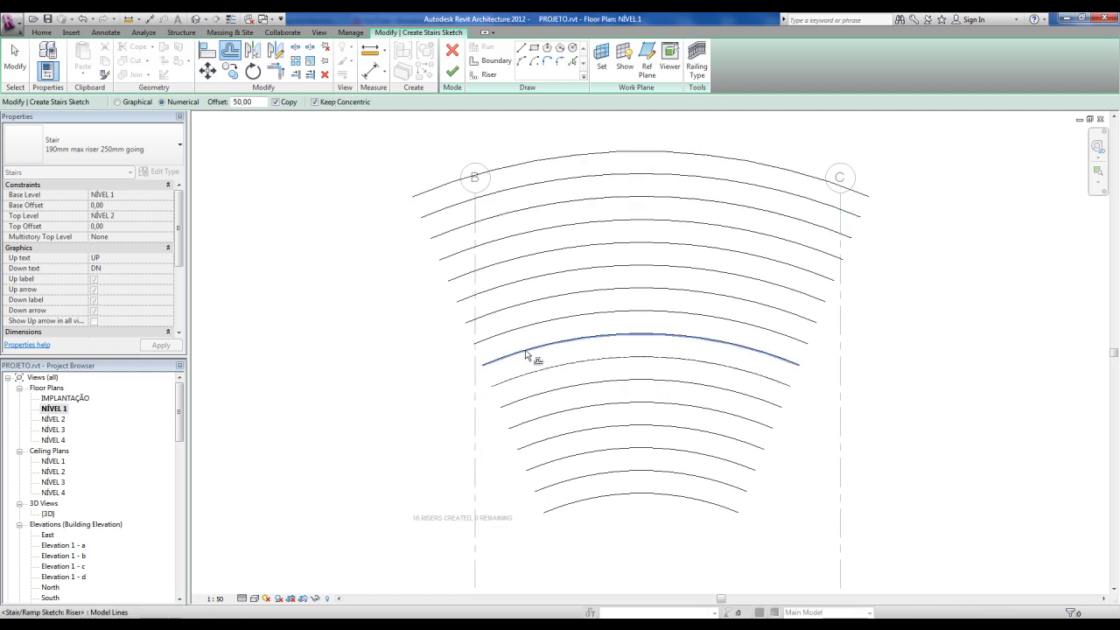
# - Draw straight left and right boundaries joining the arc ends, then view the stair in 3D
pyautogui.click(492, 61)
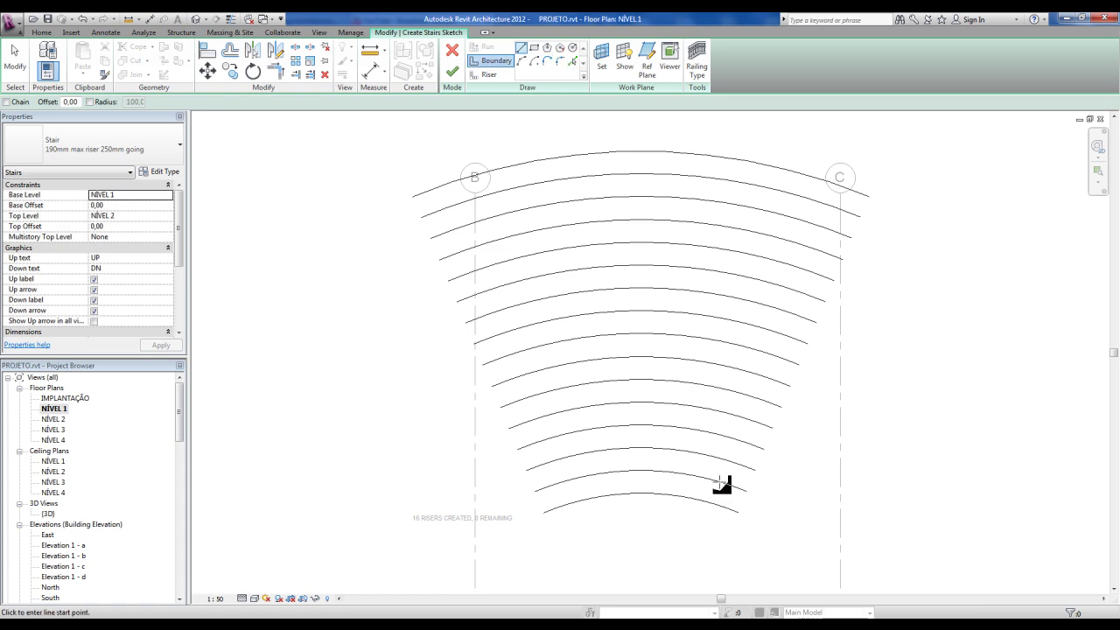
pyautogui.click(738, 512)
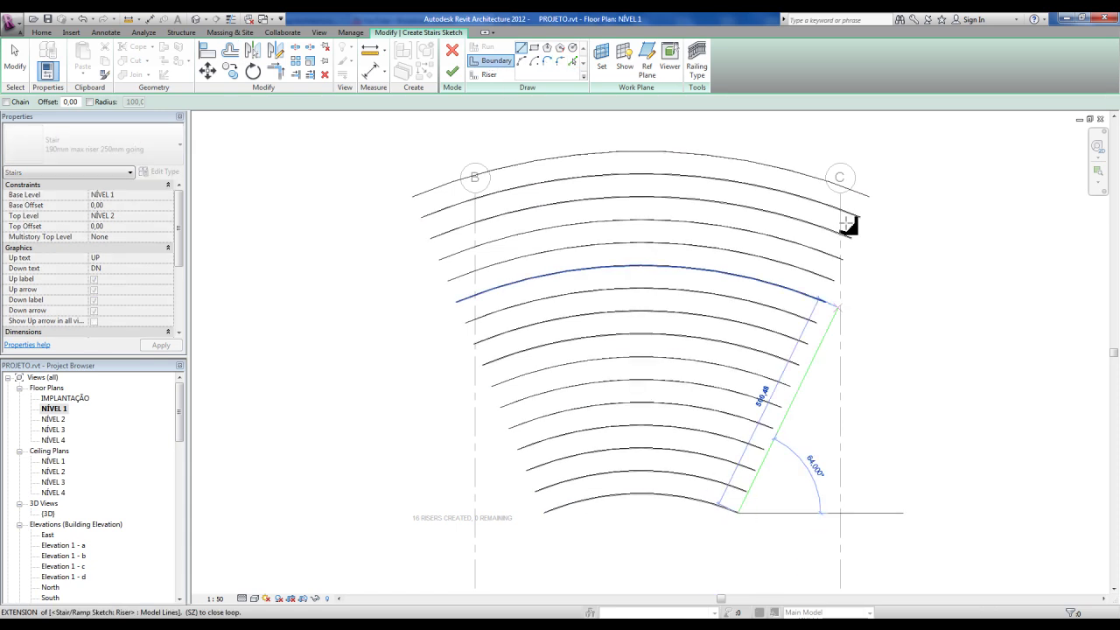
pyautogui.click(869, 196)
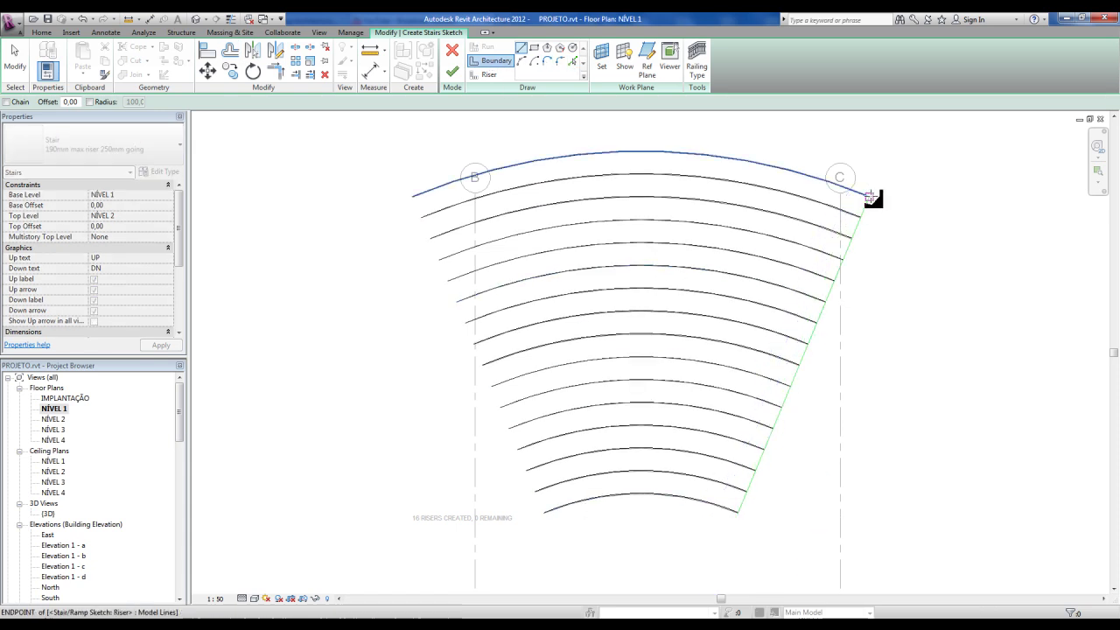
pyautogui.click(544, 514)
pyautogui.click(413, 196)
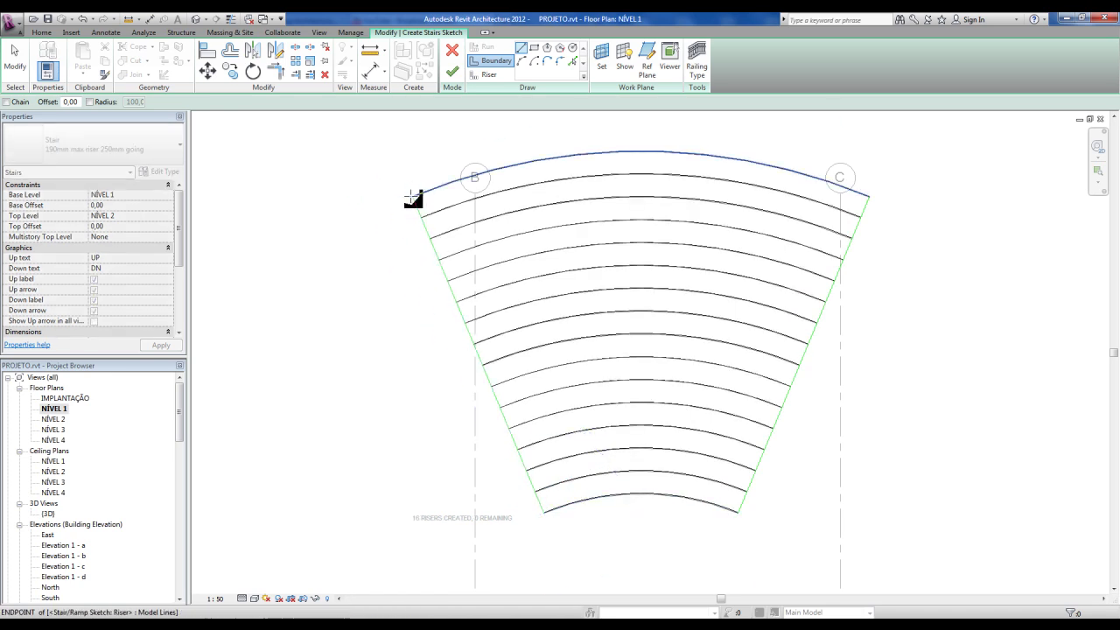
pyautogui.press('Escape')
pyautogui.press('Escape')
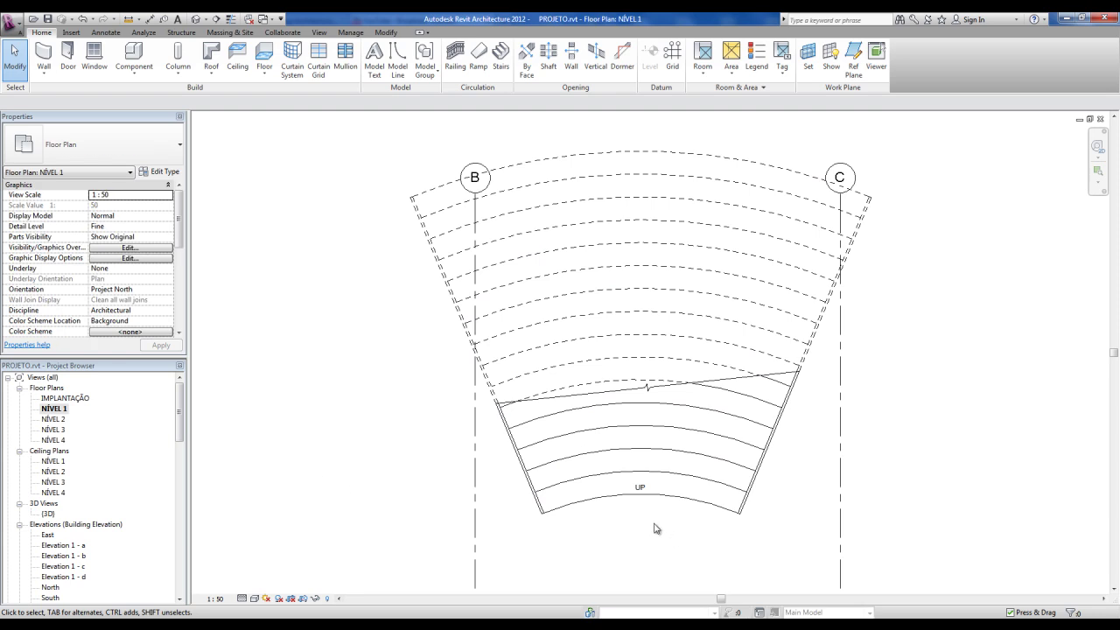
pyautogui.click(202, 19)
pyautogui.moveTo(483, 372)
pyautogui.keyDown('shift'); pyautogui.mouseDown(button='middle')
pyautogui.moveTo(603, 505)
pyautogui.moveTo(542, 455)
pyautogui.moveTo(652, 308)
pyautogui.mouseUp(button='middle'); pyautogui.keyUp('shift')
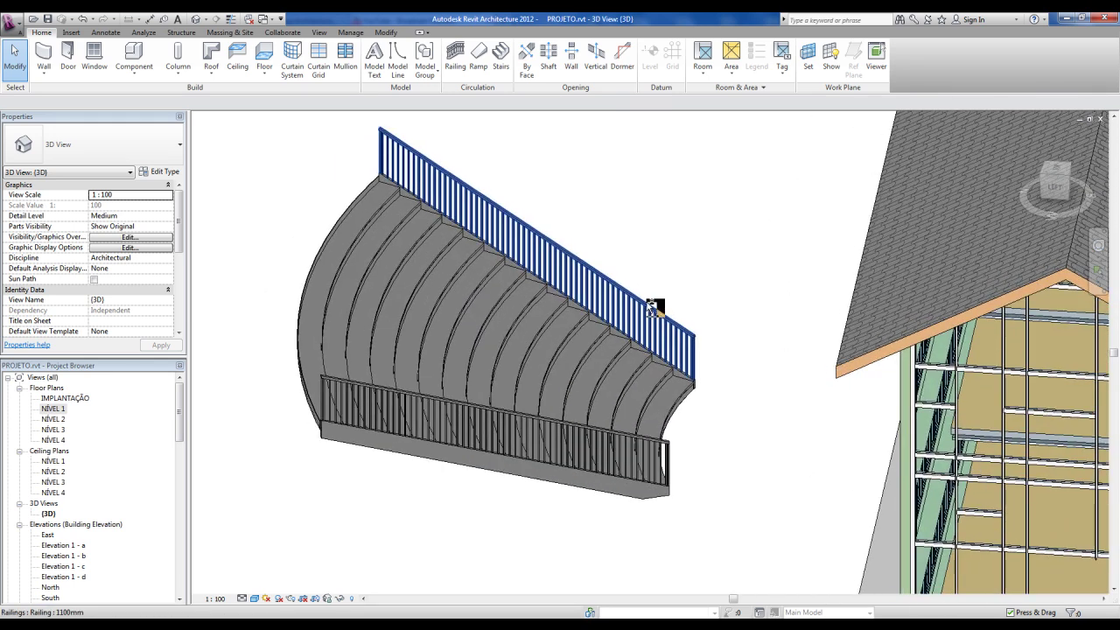
# - Delete the curved stair's lower railing
pyautogui.click(652, 308)
pyautogui.press('Escape')
pyautogui.click(668, 448)
pyautogui.press('Delete')
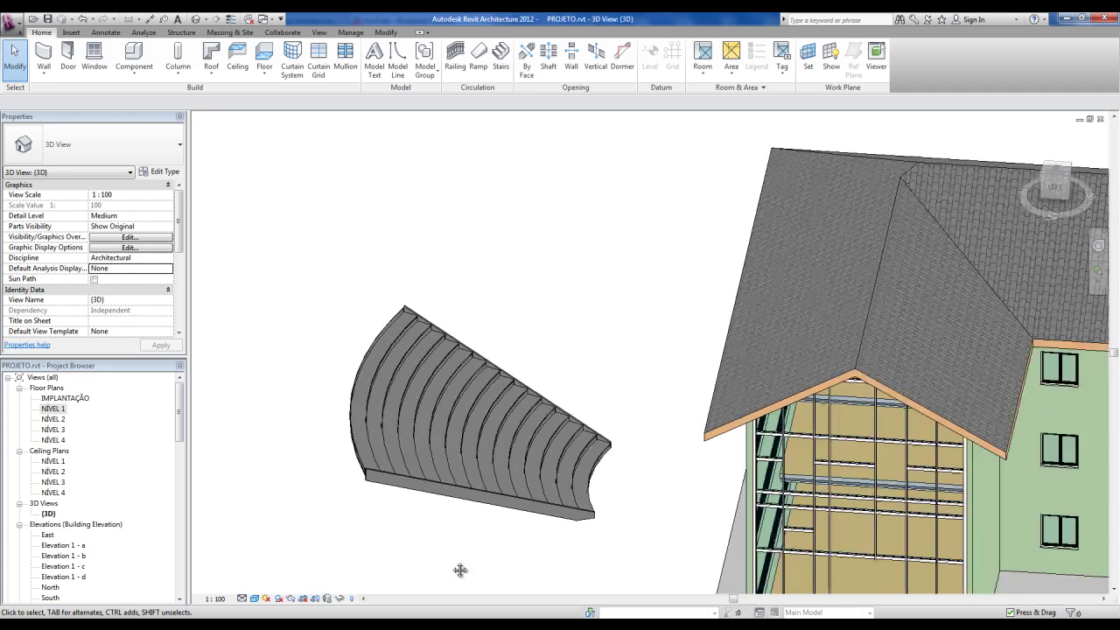
# - Switch the curved stair to the Industrial and Assembly stair type
pyautogui.moveTo(452, 566)
pyautogui.keyDown('shift'); pyautogui.mouseDown(button='middle')
pyautogui.moveTo(464, 460)
pyautogui.moveTo(551, 435)
pyautogui.moveTo(525, 490)
pyautogui.moveTo(543, 525)
pyautogui.moveTo(537, 552)
pyautogui.moveTo(518, 428)
pyautogui.mouseUp(button='middle'); pyautogui.keyUp('shift')
pyautogui.click(519, 429)
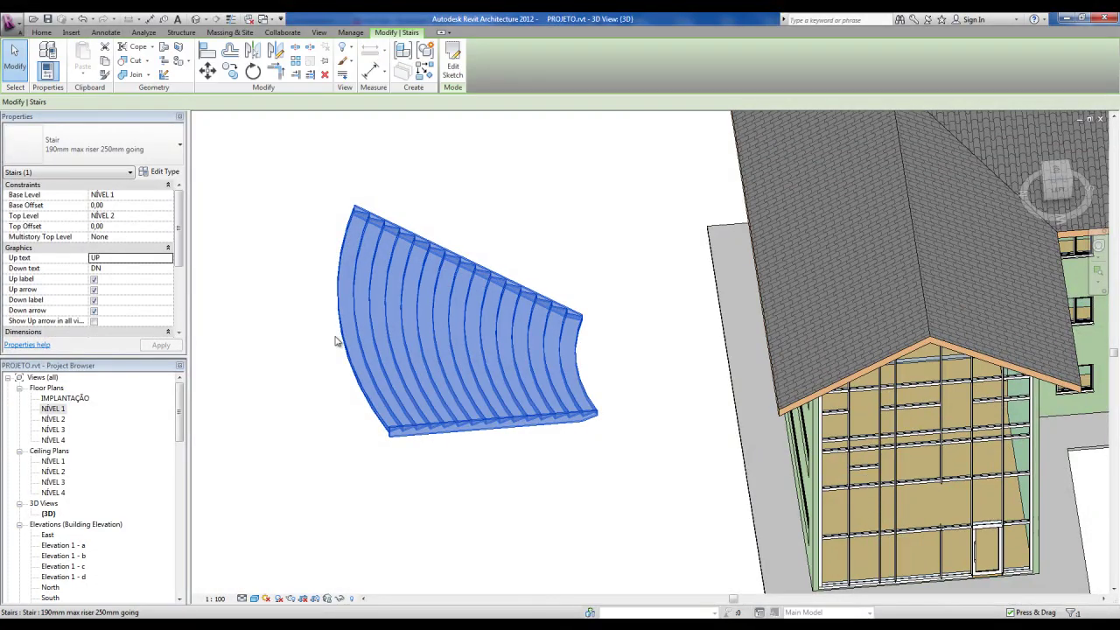
pyautogui.click(100, 151)
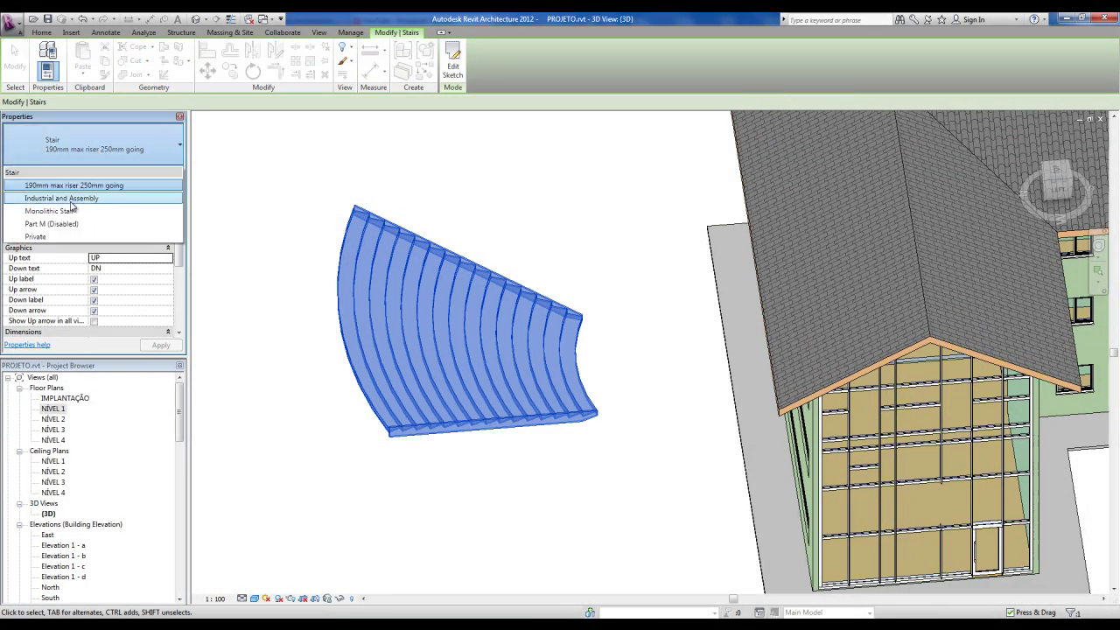
pyautogui.click(72, 211)
pyautogui.click(408, 517)
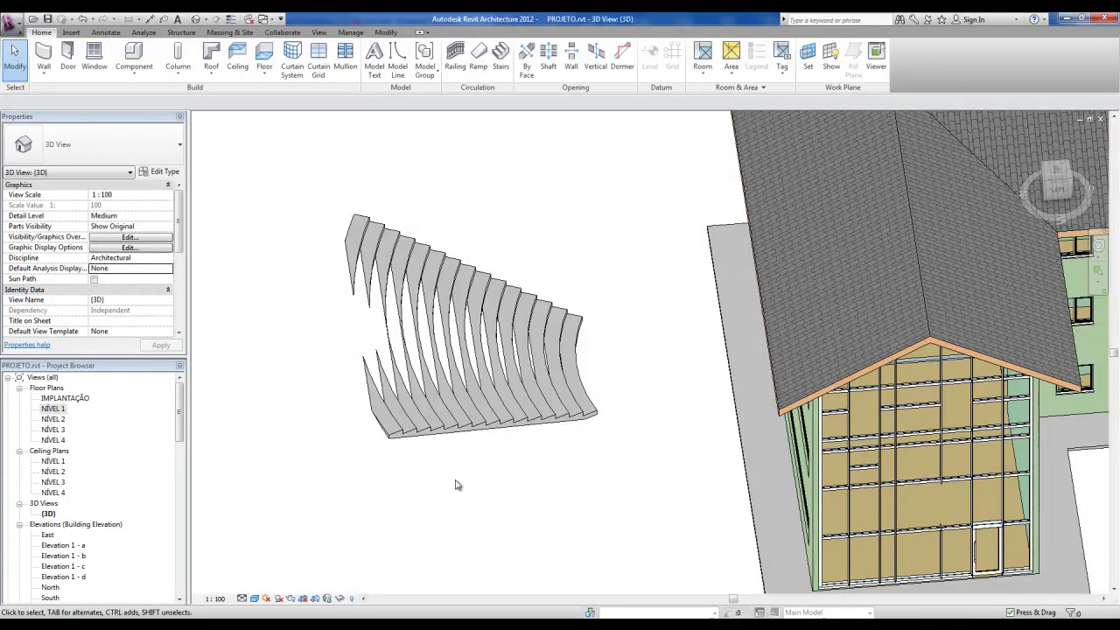
# - Delete the curved stair from the 3D view
pyautogui.scroll(2, 342, 375)
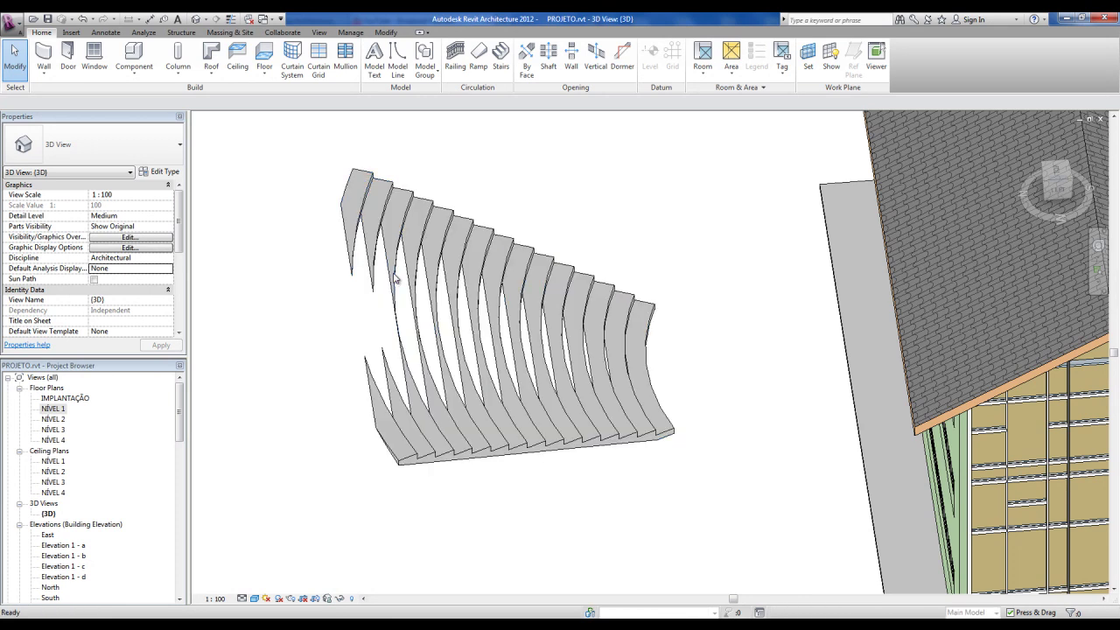
pyautogui.moveTo(392, 507)
pyautogui.keyDown('shift'); pyautogui.mouseDown(button='middle')
pyautogui.moveTo(470, 552)
pyautogui.moveTo(482, 517)
pyautogui.moveTo(463, 519)
pyautogui.moveTo(487, 443)
pyautogui.mouseUp(button='middle'); pyautogui.keyUp('shift')
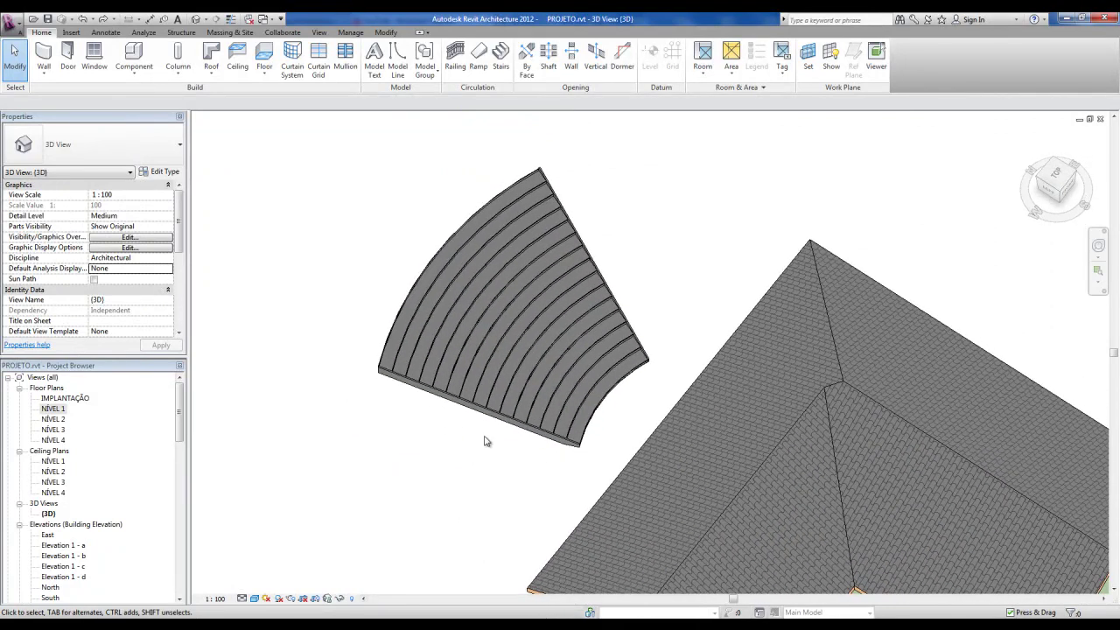
pyautogui.click(475, 409)
pyautogui.scroll(2, 518, 368)
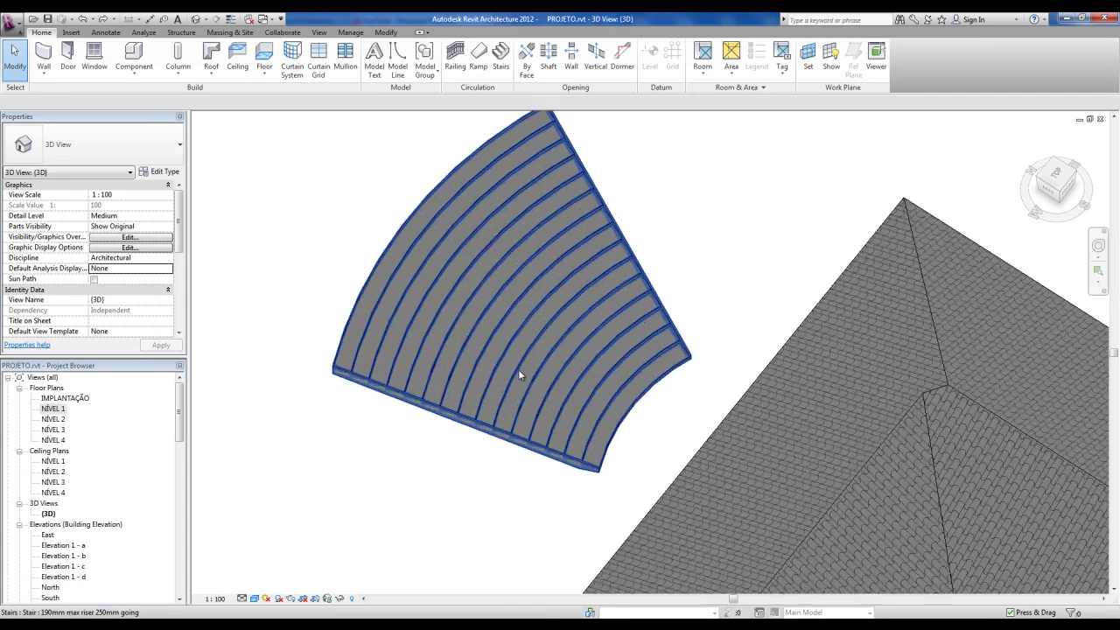
pyautogui.moveTo(487, 505)
pyautogui.keyDown('shift'); pyautogui.mouseDown(button='middle')
pyautogui.moveTo(485, 458)
pyautogui.moveTo(503, 472)
pyautogui.moveTo(188, 451)
pyautogui.mouseUp(button='middle'); pyautogui.keyUp('shift')
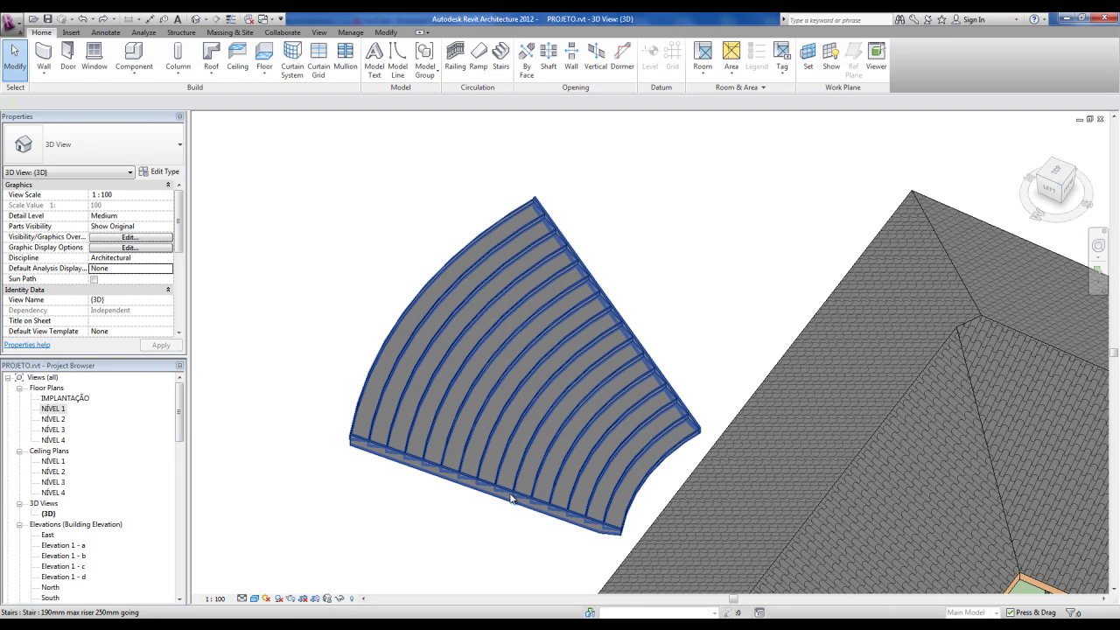
pyautogui.click(512, 492)
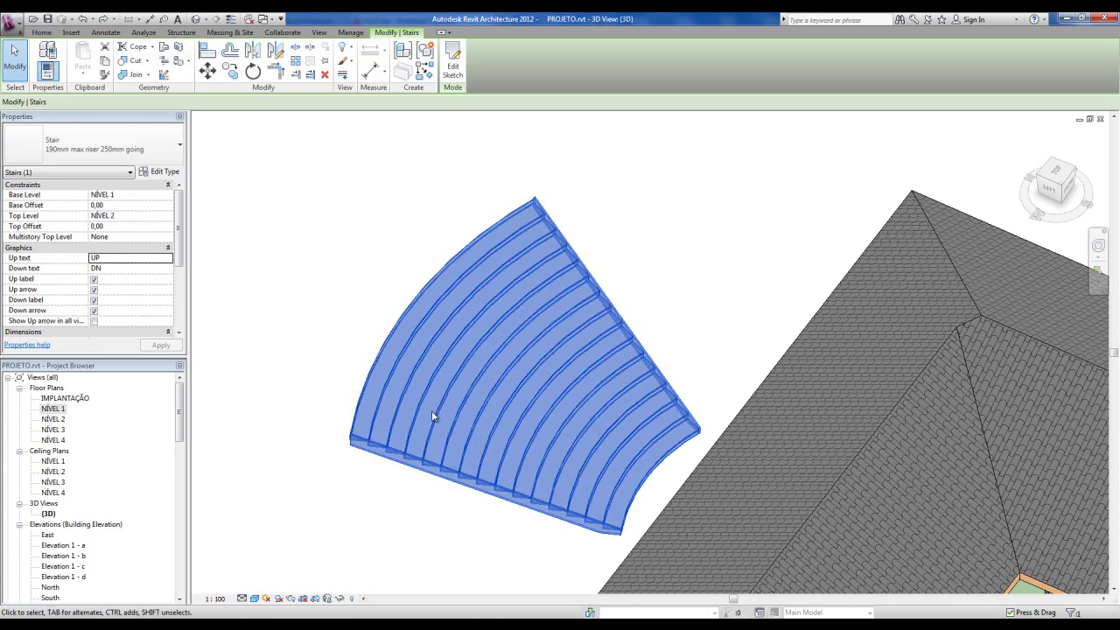
pyautogui.press('Delete')
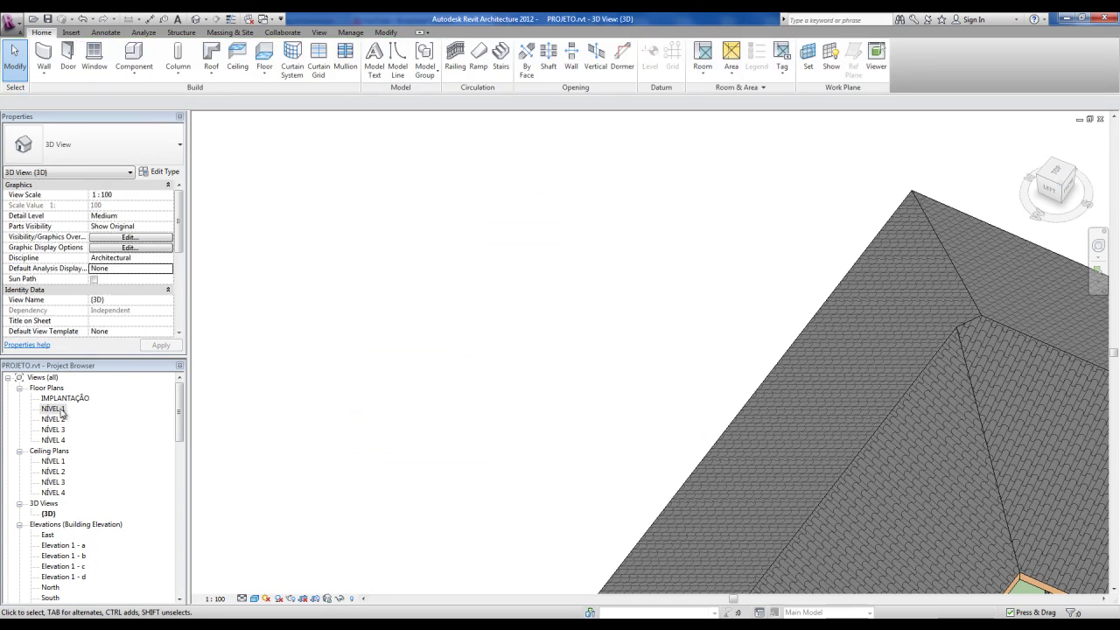
# - Open the NÍVEL 1 floor plan and zoom and pan around it
pyautogui.doubleClick(60, 409)
pyautogui.scroll(3, 778, 298)
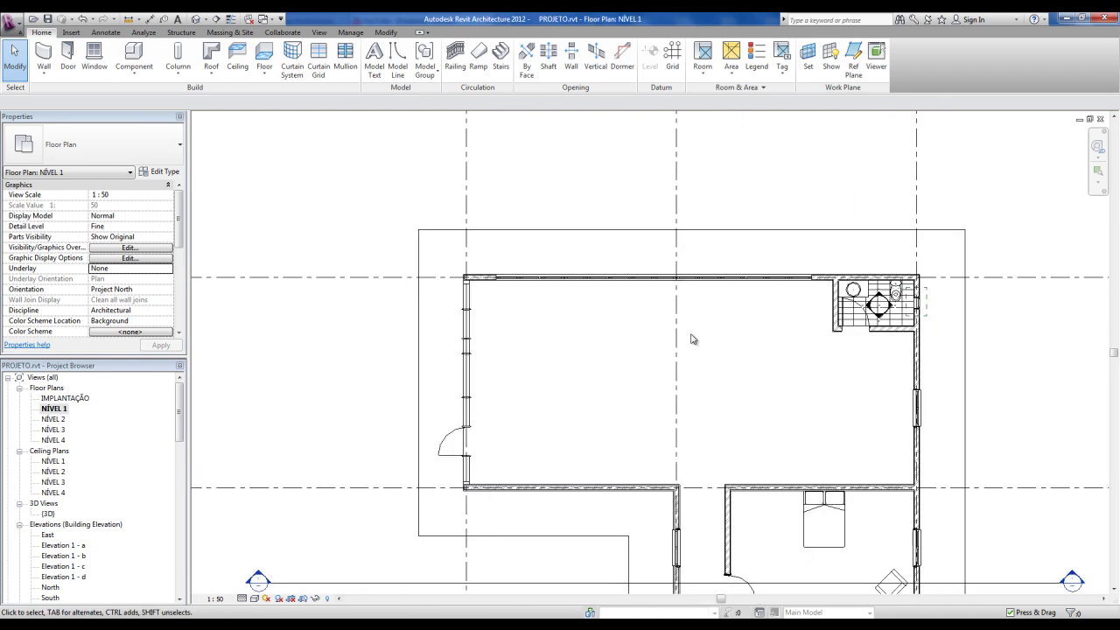
pyautogui.moveTo(691, 338); pyautogui.dragTo(684, 336, button='middle')
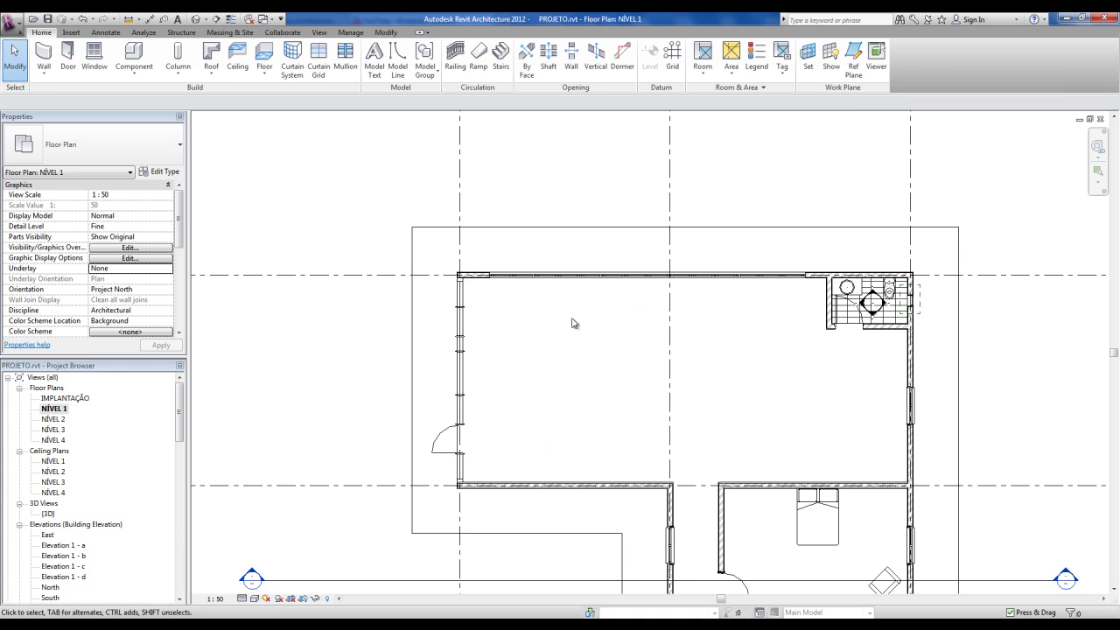
pyautogui.moveTo(635, 369); pyautogui.dragTo(623, 367, button='middle')
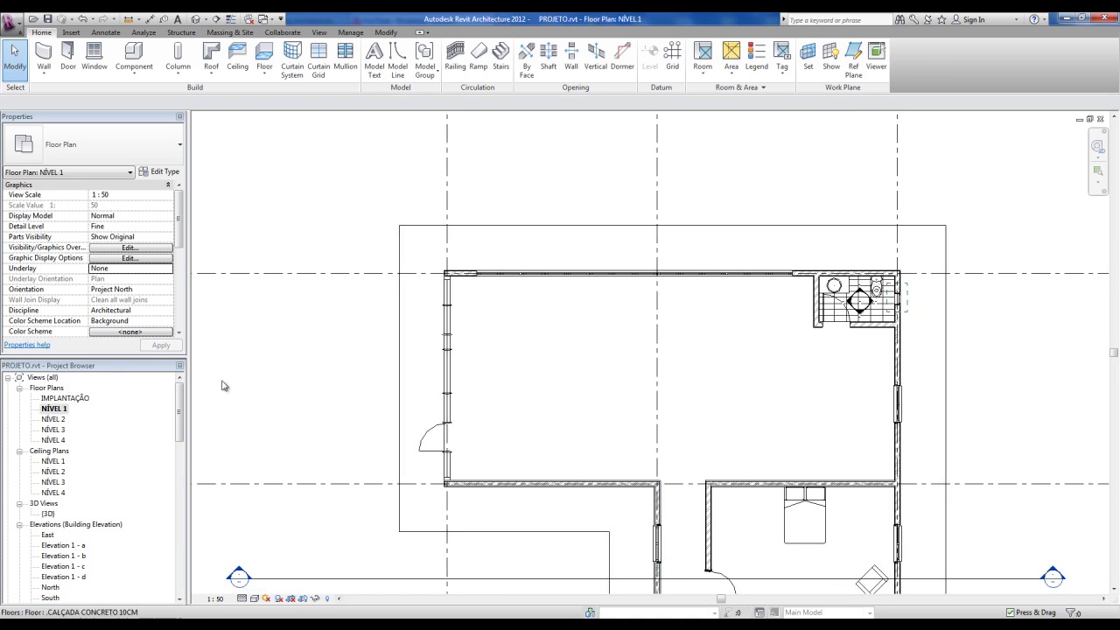
# - Open NÍVEL 2, zoom in on the large room, and start a new stair
pyautogui.click(66, 414)
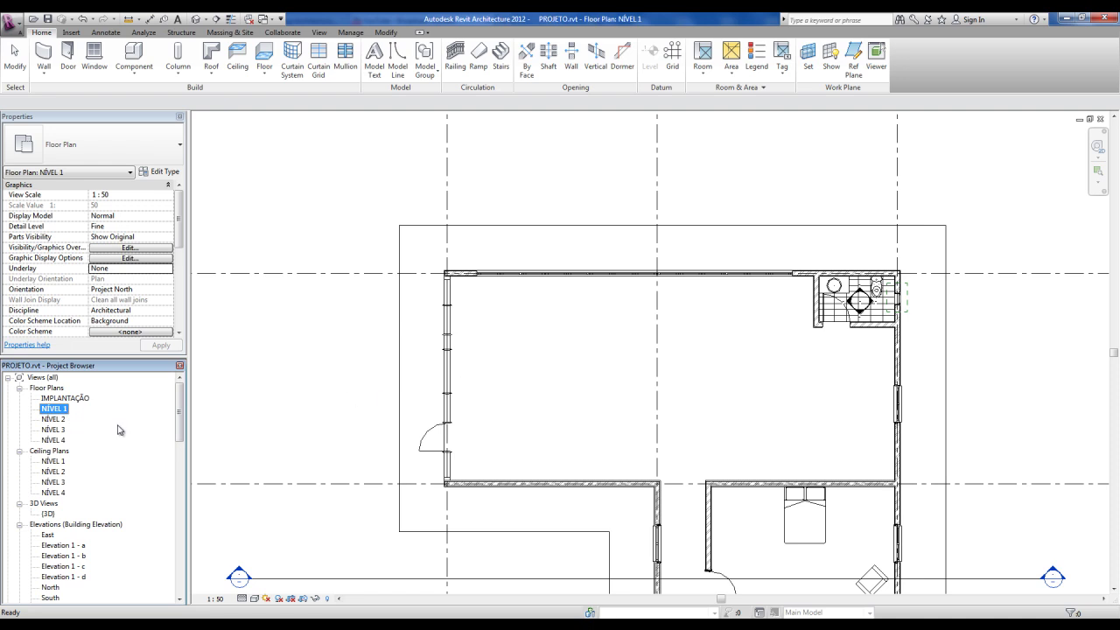
pyautogui.click(51, 421)
pyautogui.doubleClick(51, 420)
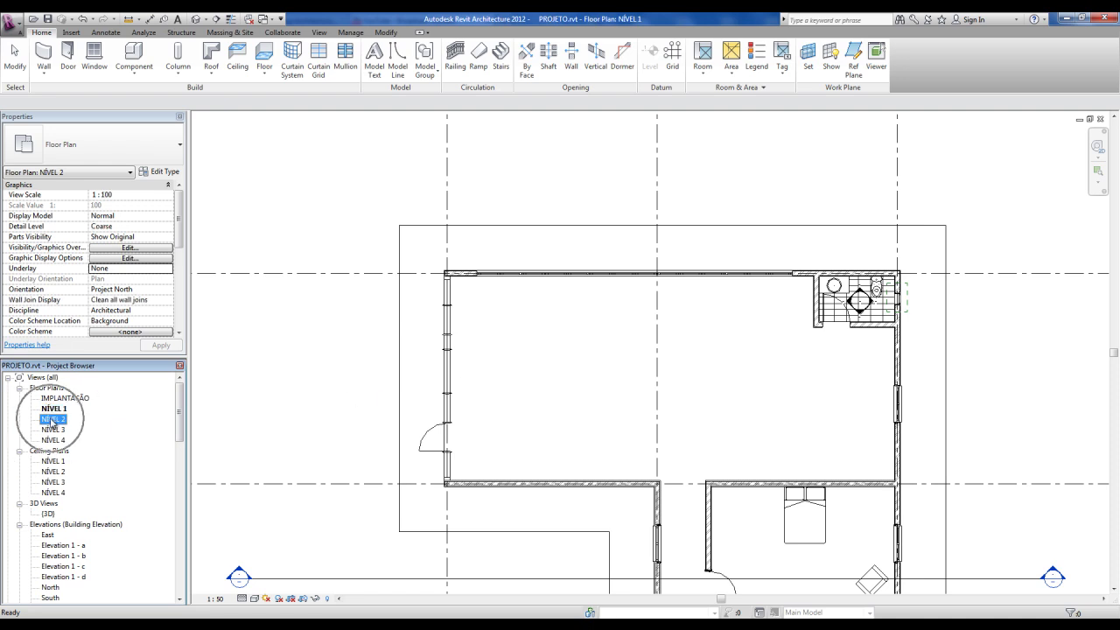
pyautogui.scroll(4, 660, 346)
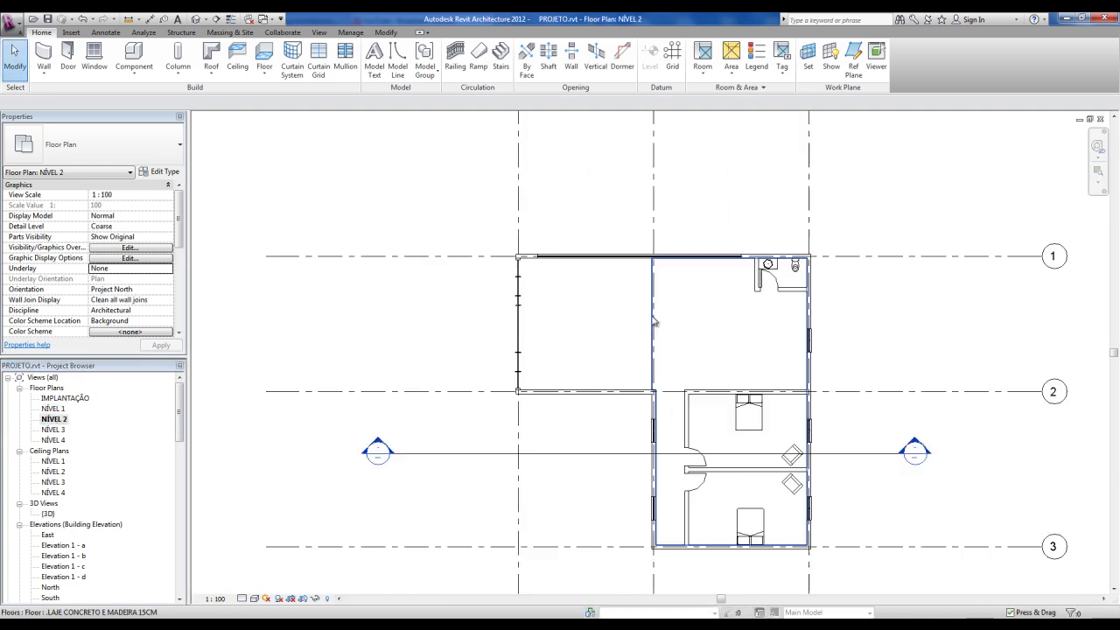
pyautogui.scroll(5, 647, 324)
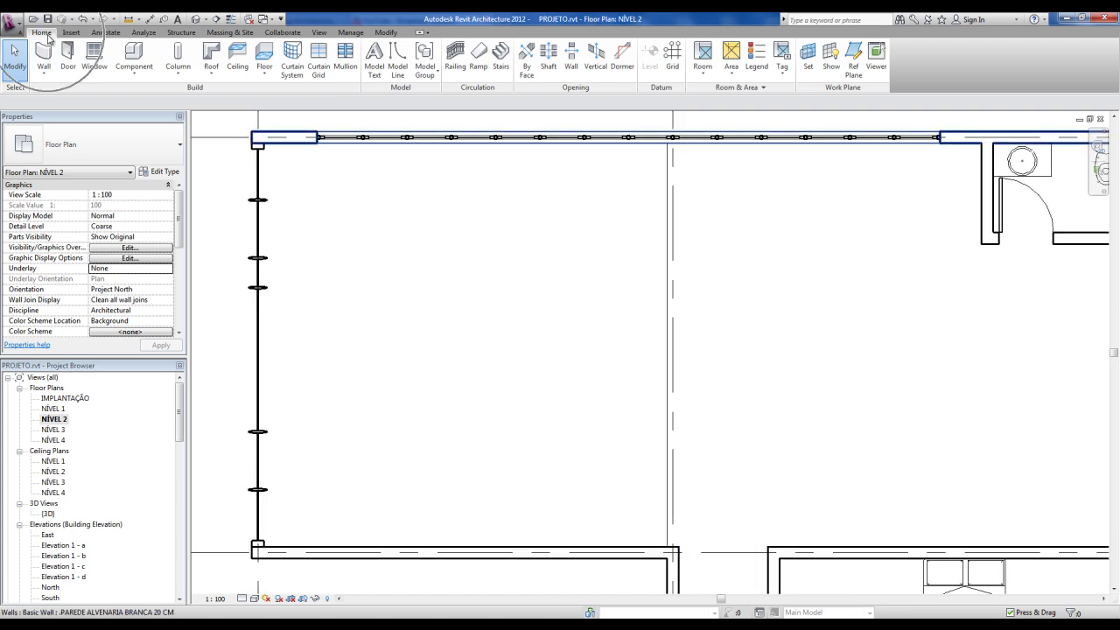
pyautogui.click(502, 58)
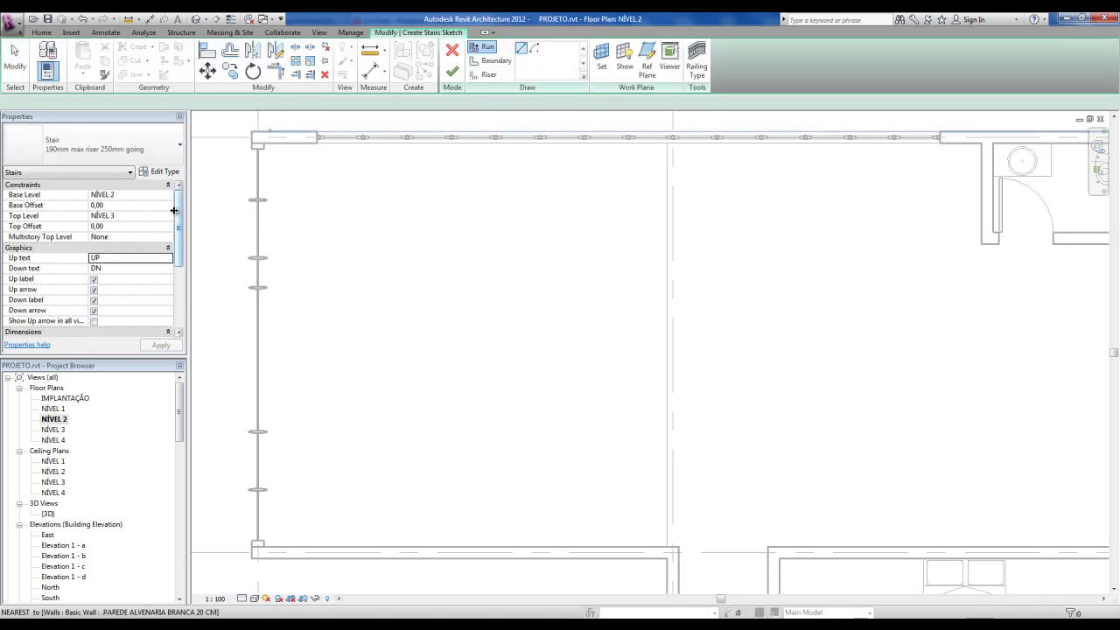
# - Set the stair's Base Level to NÍVEL 1 and Top Level to NÍVEL 2
pyautogui.click(178, 216)
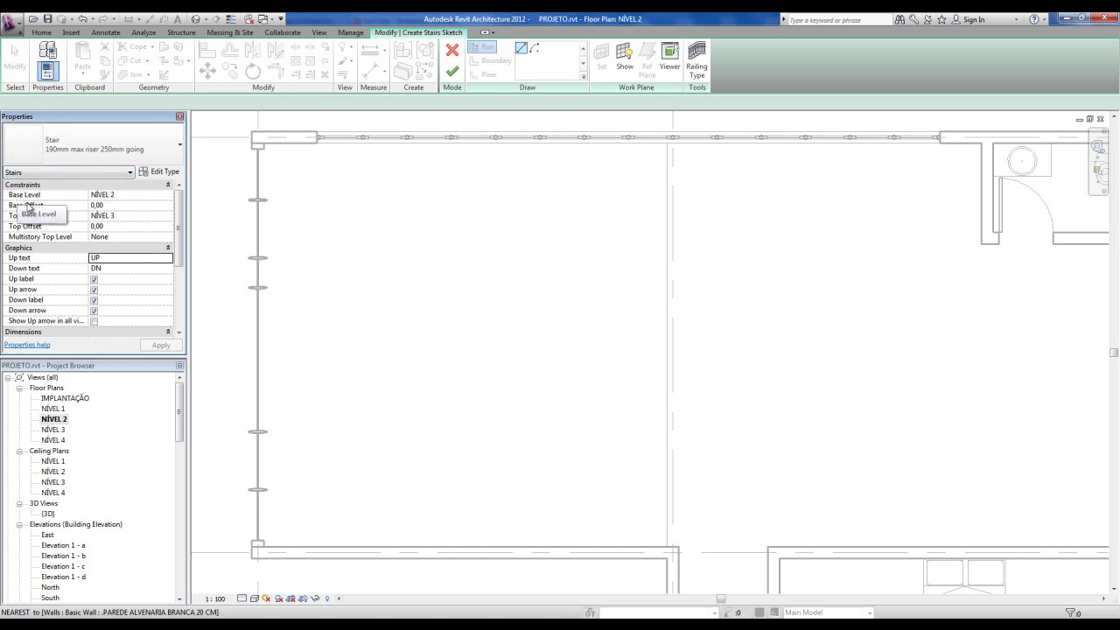
pyautogui.click(166, 194)
pyautogui.click(167, 195)
pyautogui.click(113, 205)
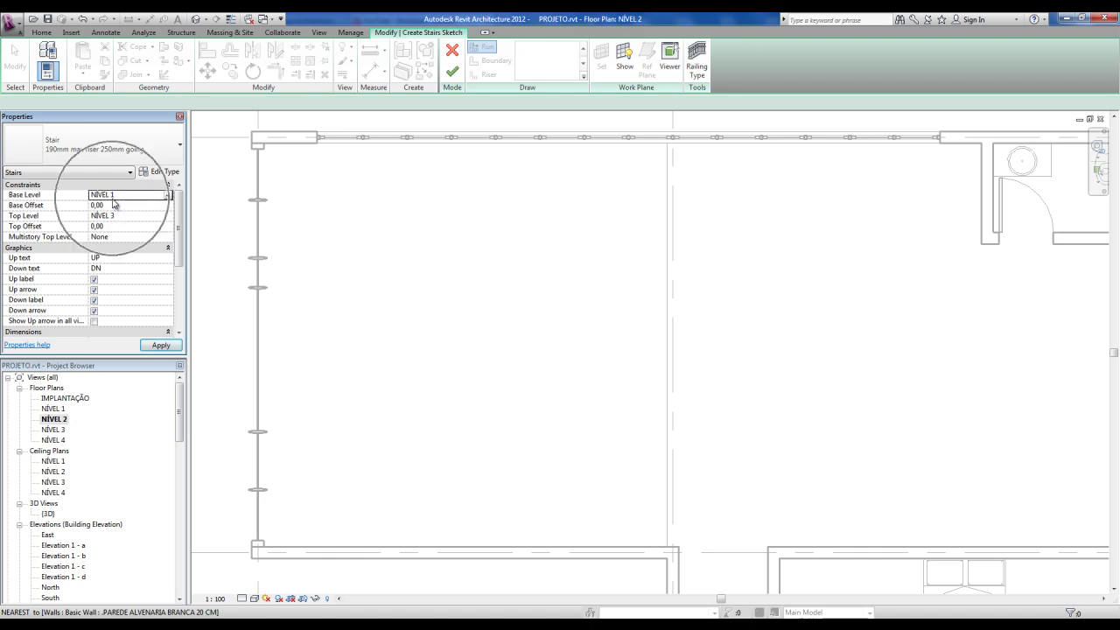
pyautogui.click(168, 217)
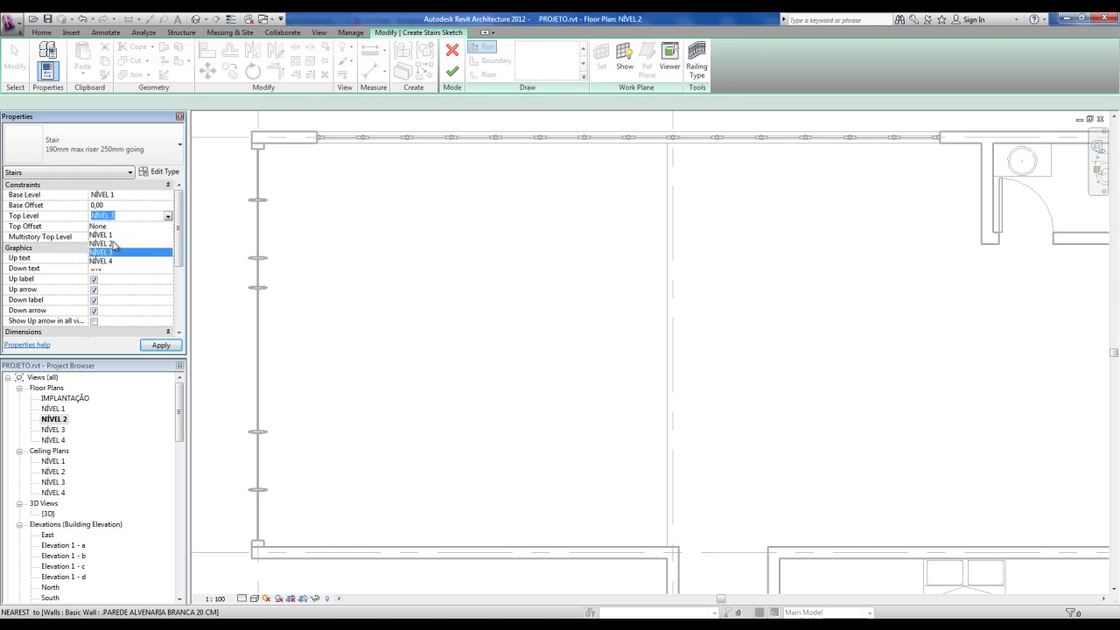
pyautogui.click(113, 243)
pyautogui.click(109, 205)
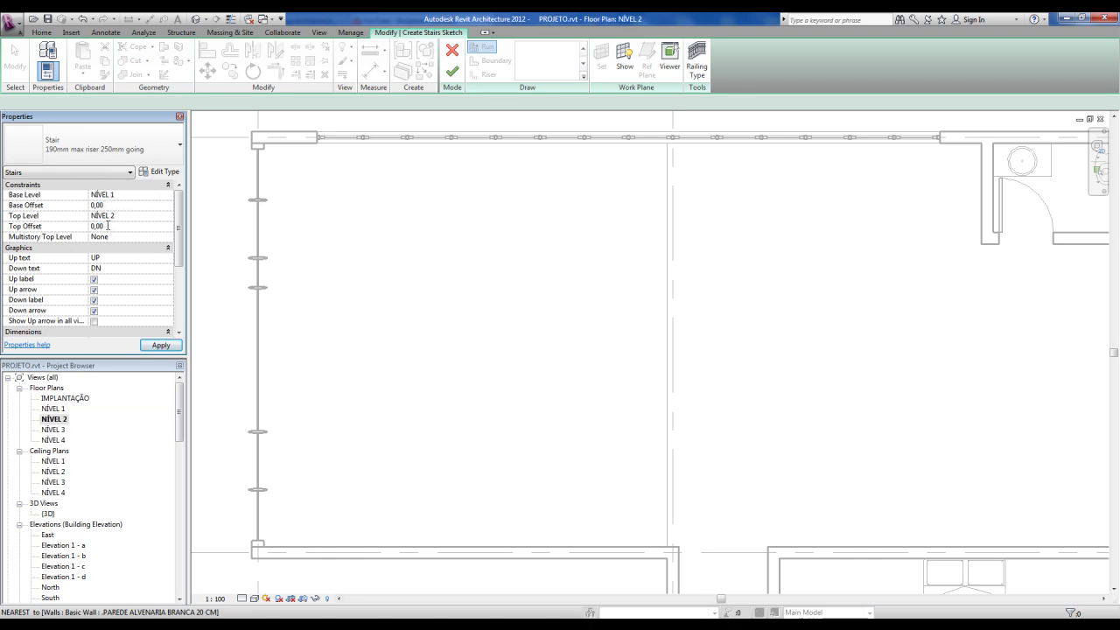
# - Set the Multistory Top Level to NÍVEL 4
pyautogui.scroll(-1, 179, 227)
pyautogui.scroll(1, 179, 226)
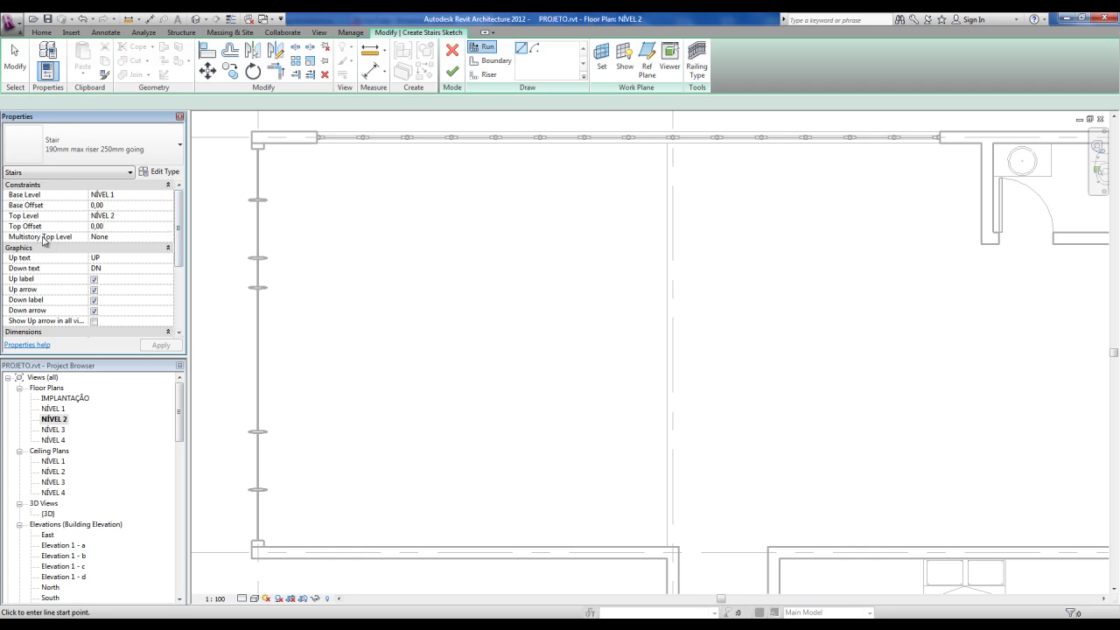
pyautogui.click(166, 237)
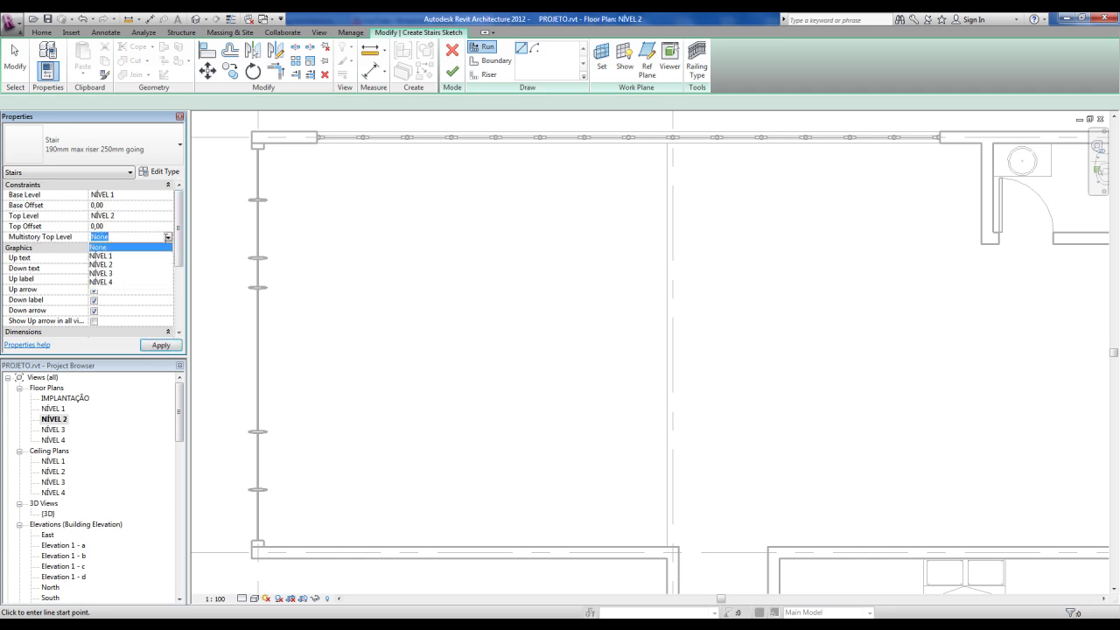
pyautogui.click(110, 282)
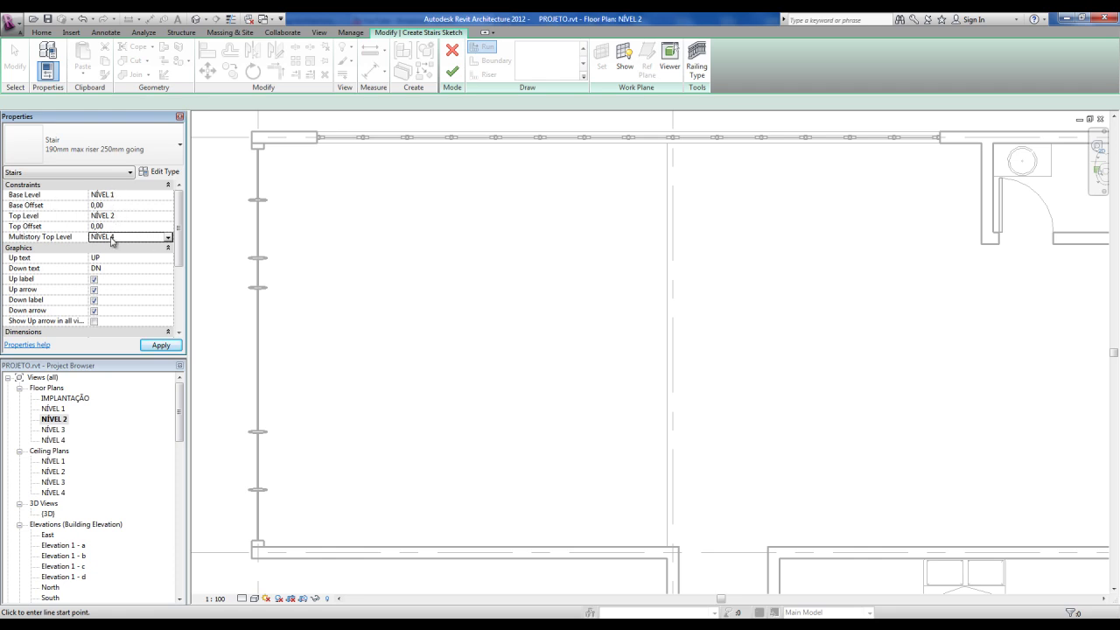
pyautogui.scroll(-1, 178, 244)
pyautogui.click(116, 237)
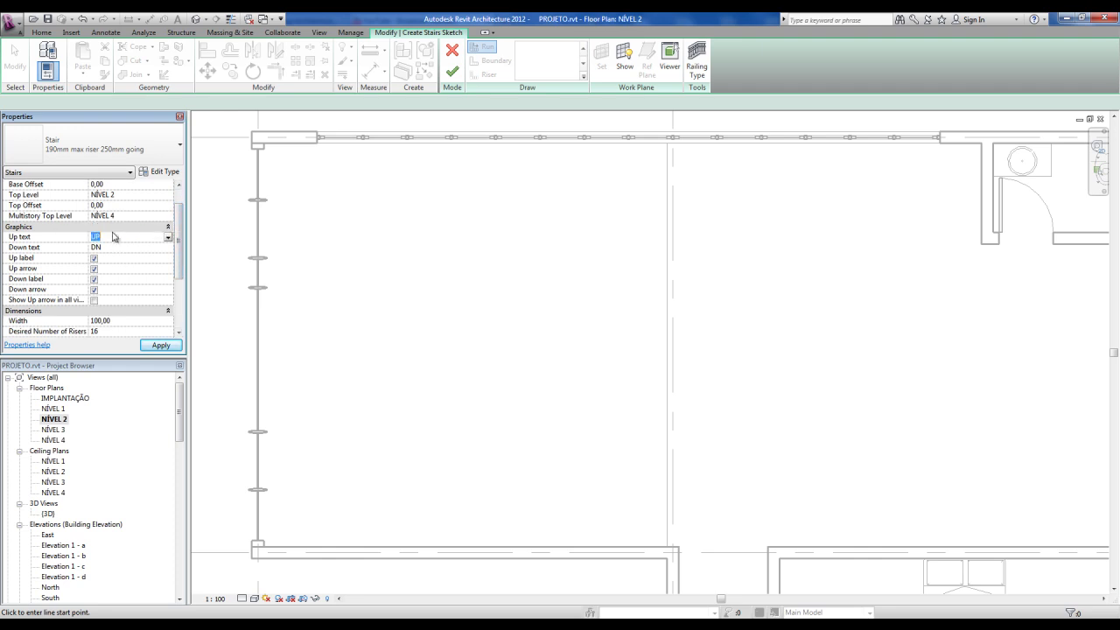
pyautogui.write('SOBE')
# - Enter SOBE as the stair's Up text and DESCE as its Down text in Properties
pyautogui.click(120, 244)
pyautogui.moveTo(178, 265); pyautogui.dragTo(178, 274)
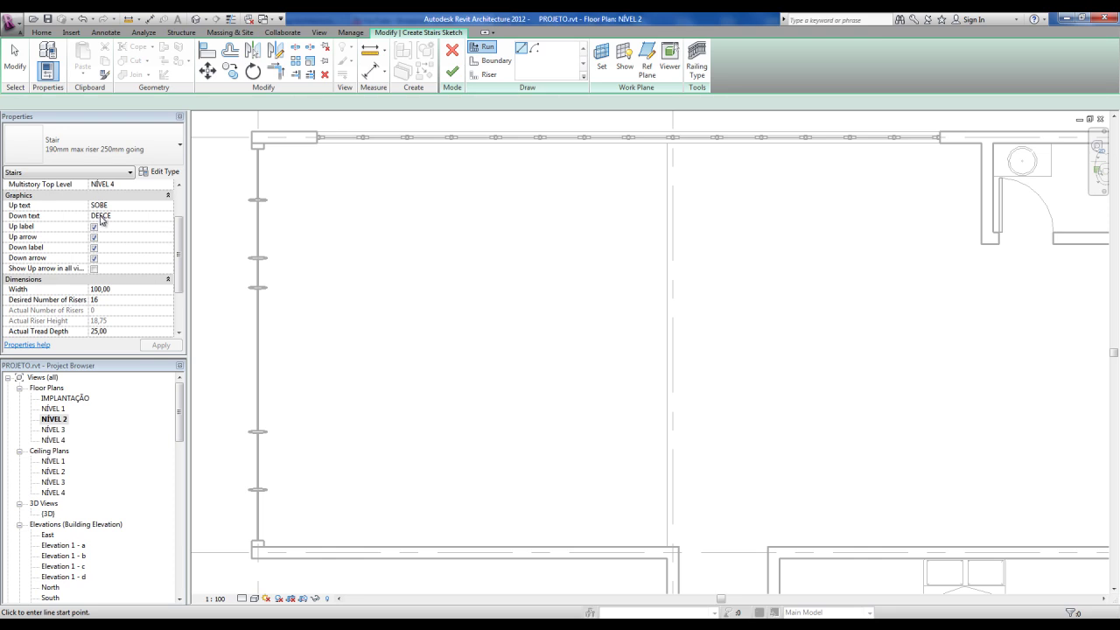
pyautogui.click(96, 275)
pyautogui.scroll(-1, 162, 255)
pyautogui.scroll(-2, 148, 267)
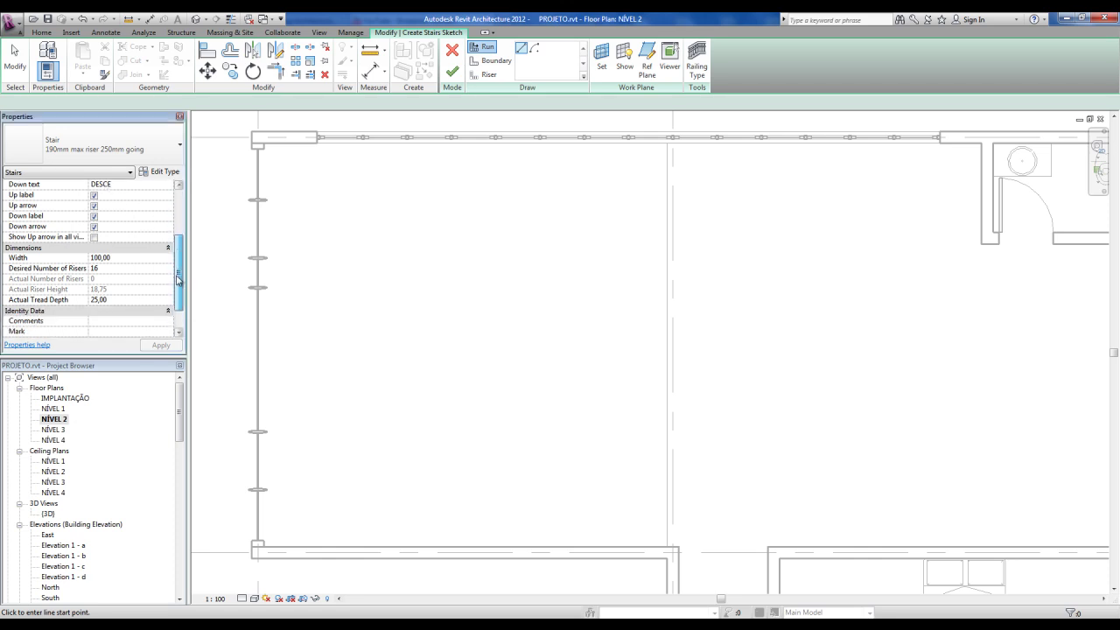
pyautogui.scroll(-3, 140, 278)
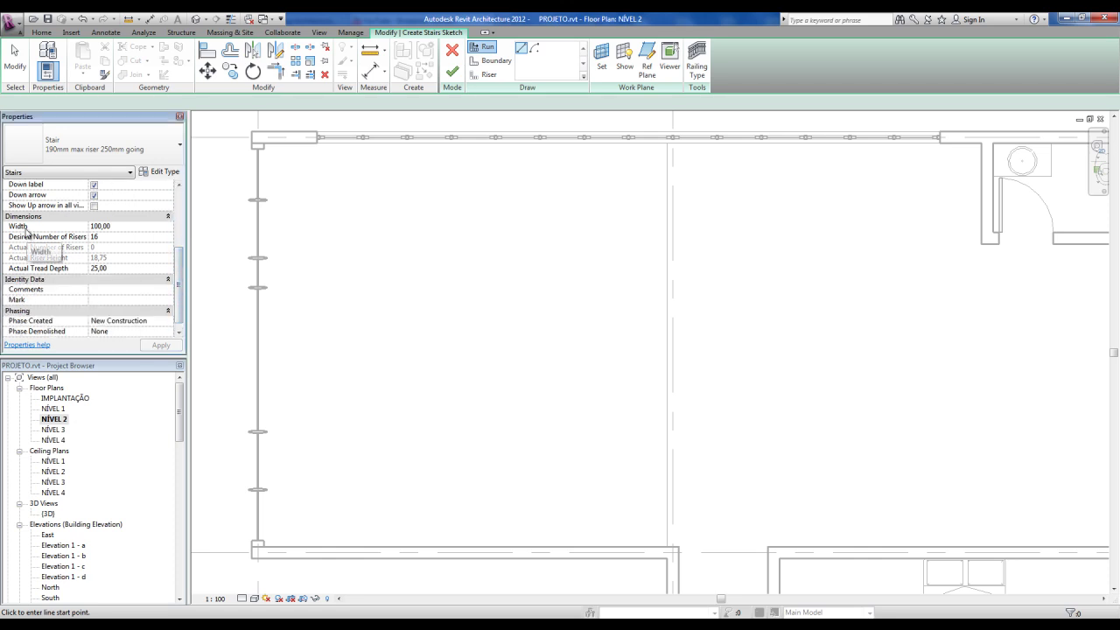
# - Set the stair Width to 120 and Desired Number of Risers to 18
pyautogui.click(108, 228)
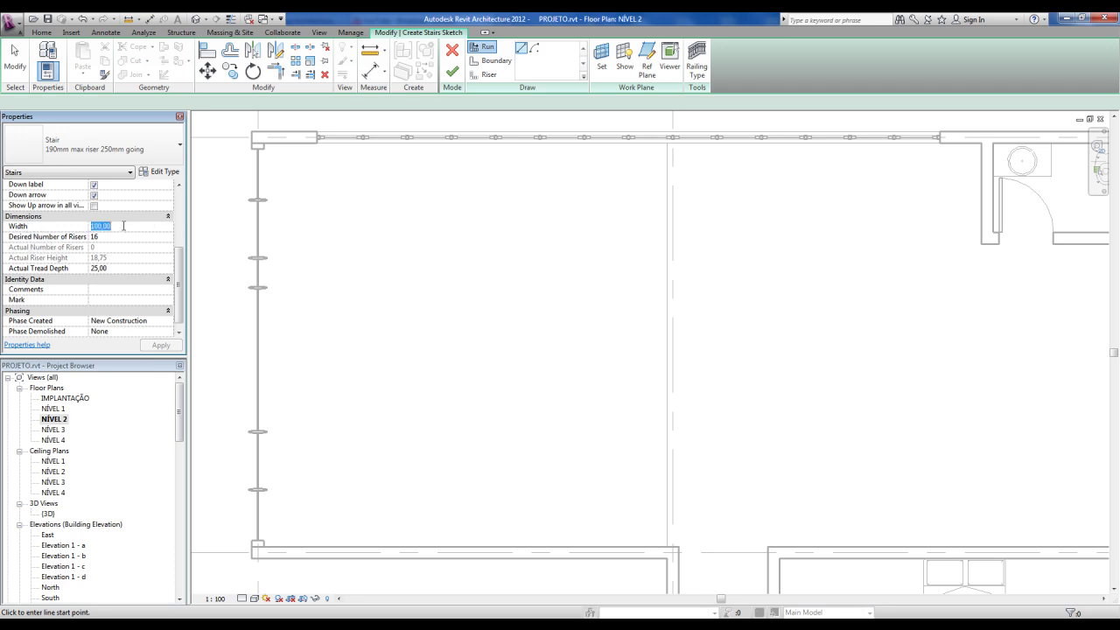
pyautogui.write('120')
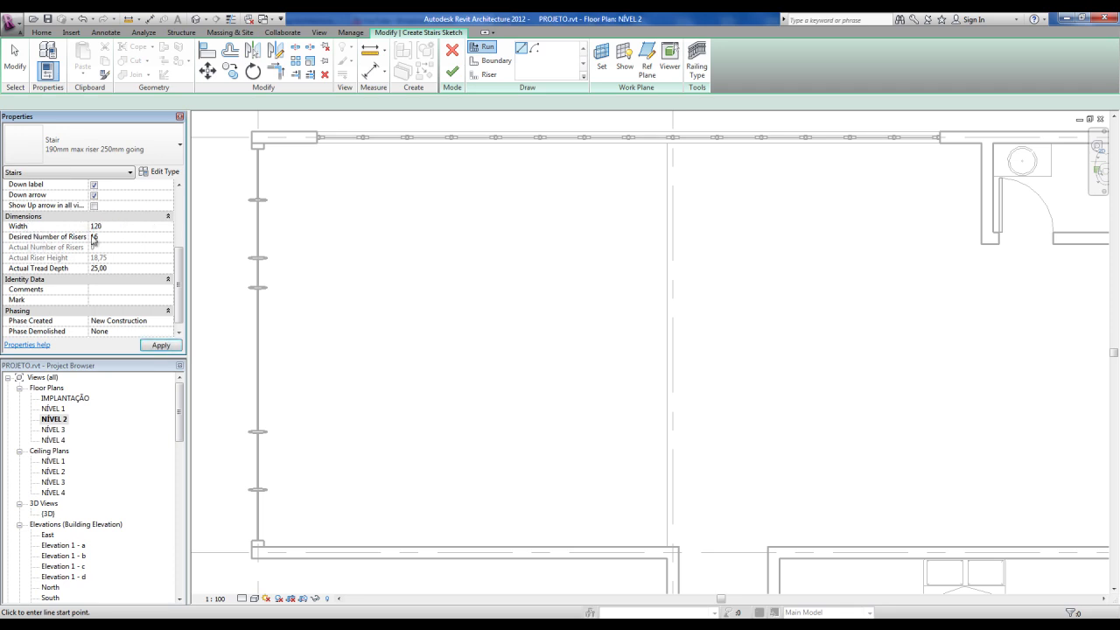
pyautogui.click(103, 237)
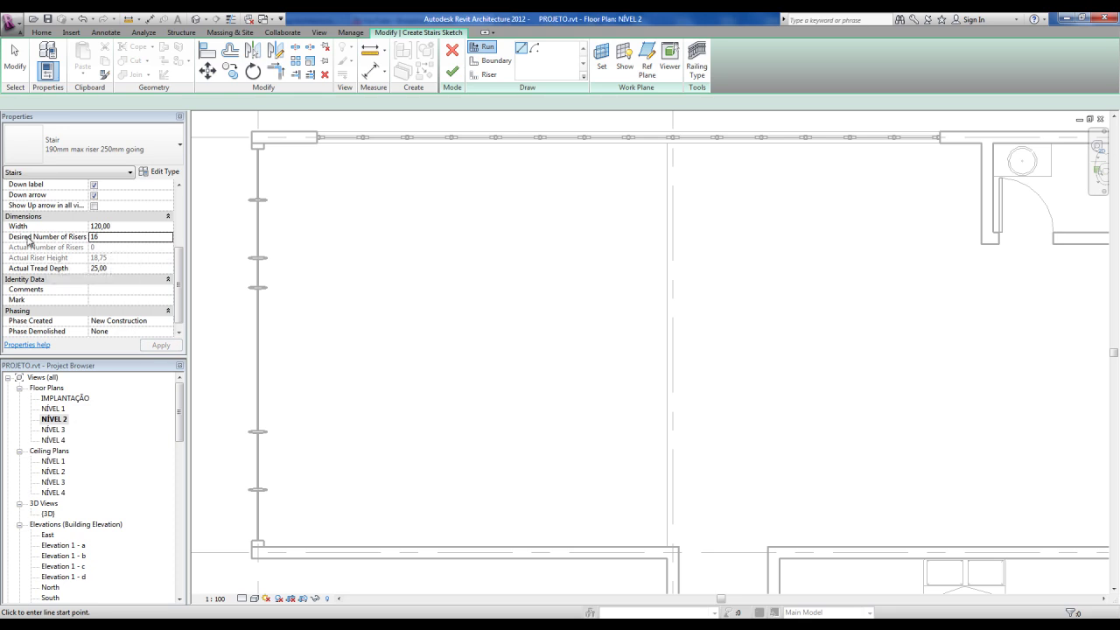
pyautogui.click(105, 236)
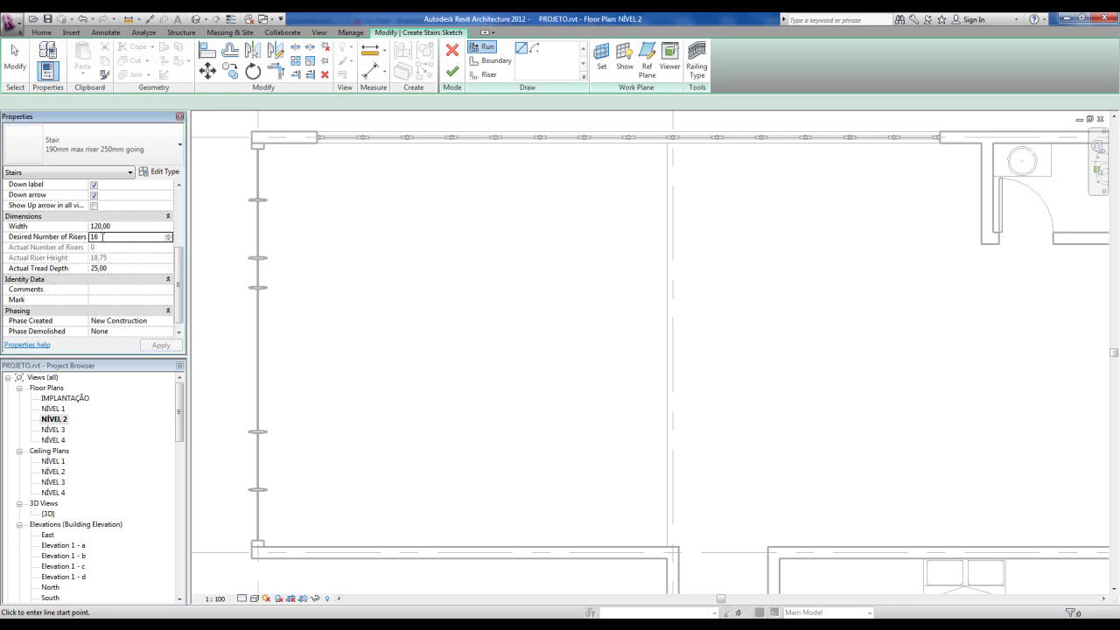
pyautogui.click(98, 236)
pyautogui.click(102, 260)
pyautogui.write('8')
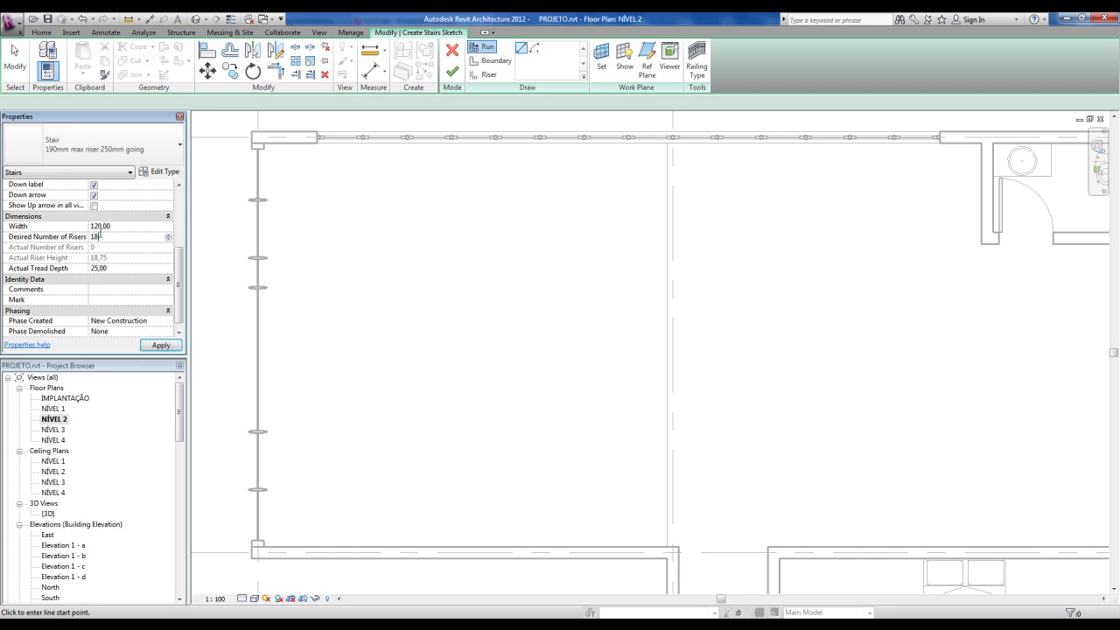
pyautogui.click(100, 226)
pyautogui.click(109, 237)
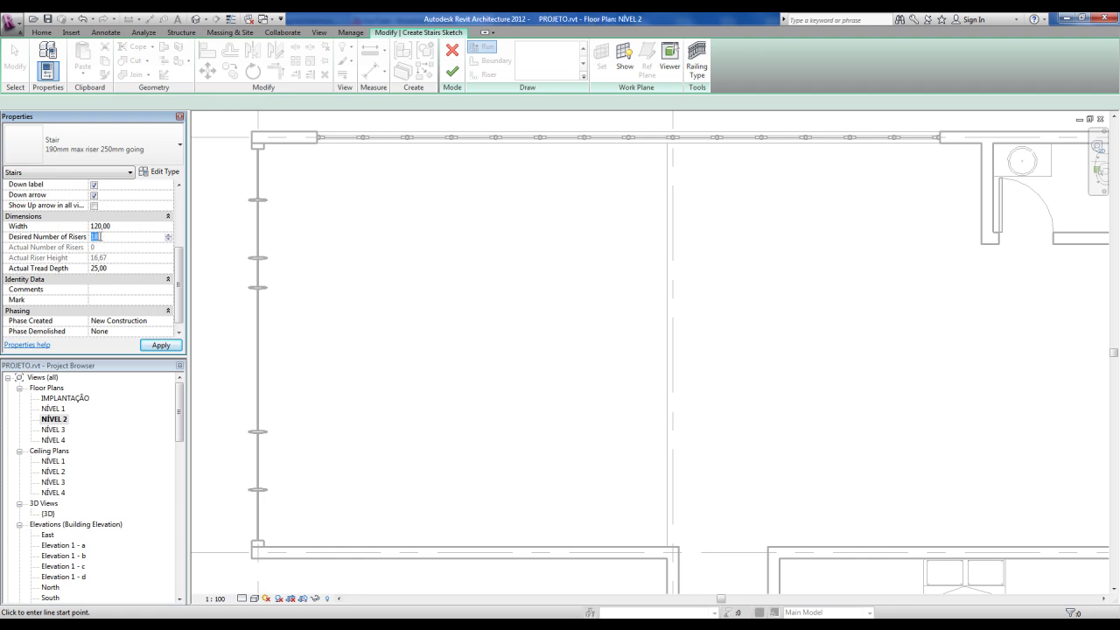
pyautogui.write('18')
pyautogui.click(102, 263)
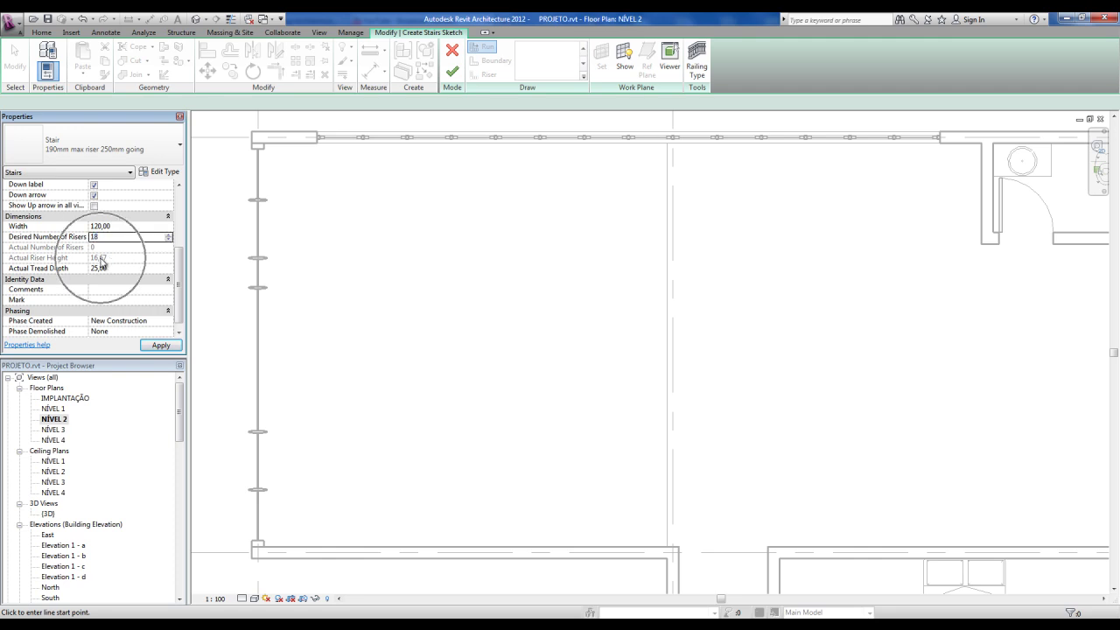
pyautogui.click(344, 305)
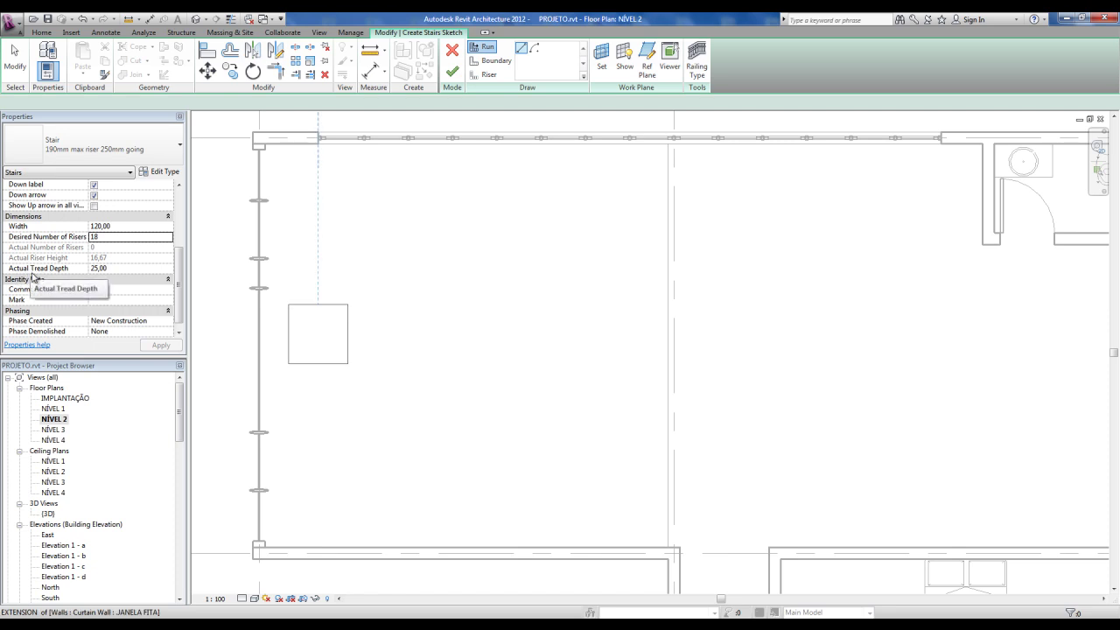
# - Set the Actual Tread Depth to 30
pyautogui.click(138, 269)
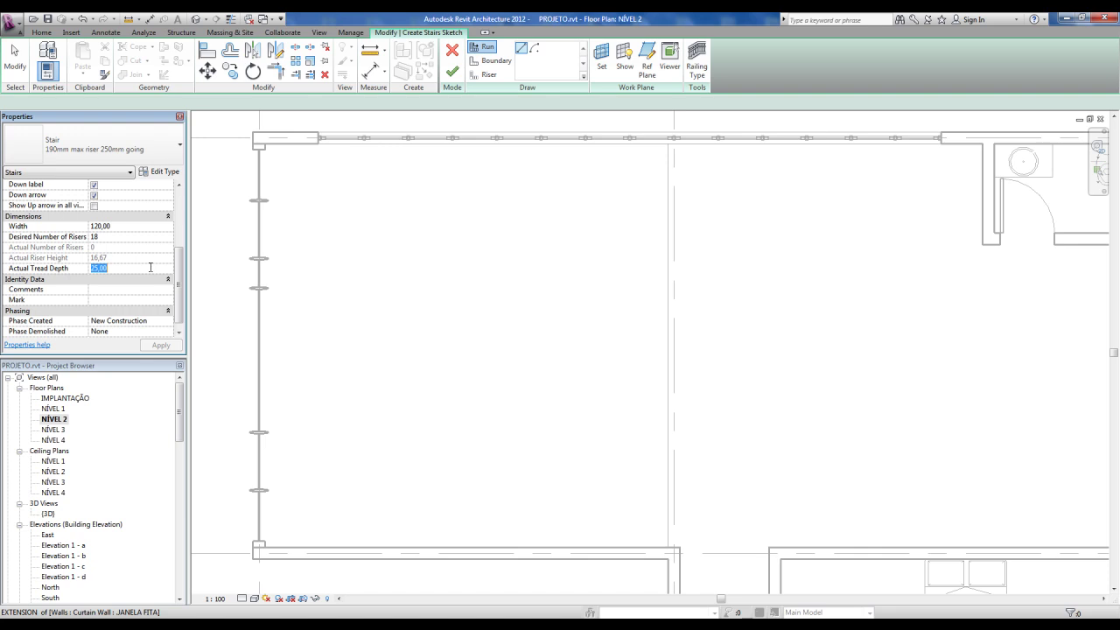
pyautogui.write('30')
pyautogui.click(101, 270)
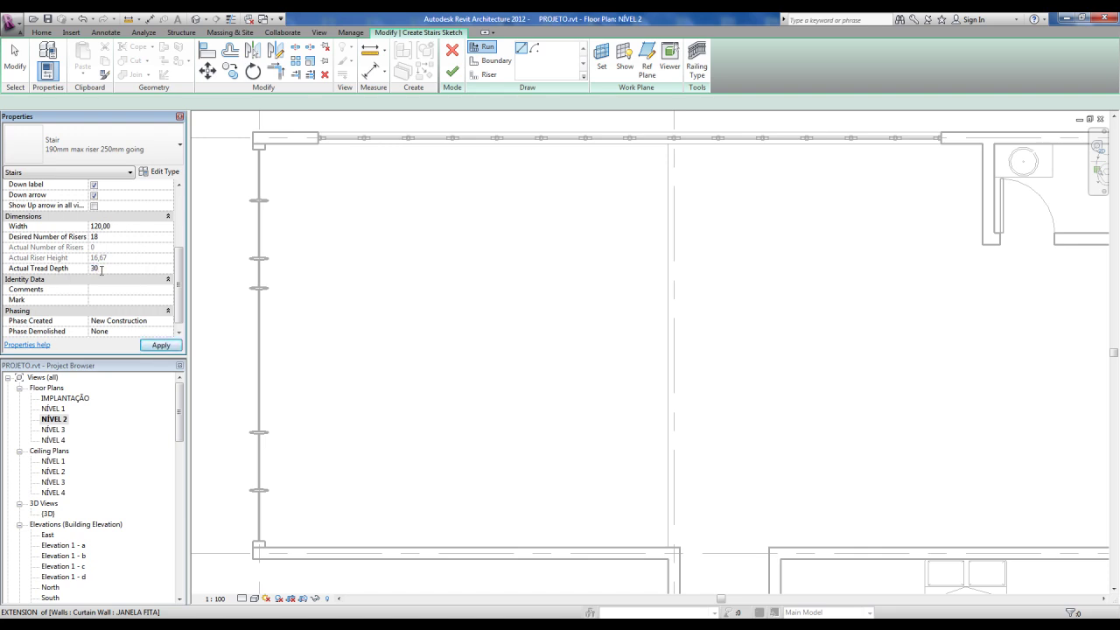
pyautogui.click(106, 240)
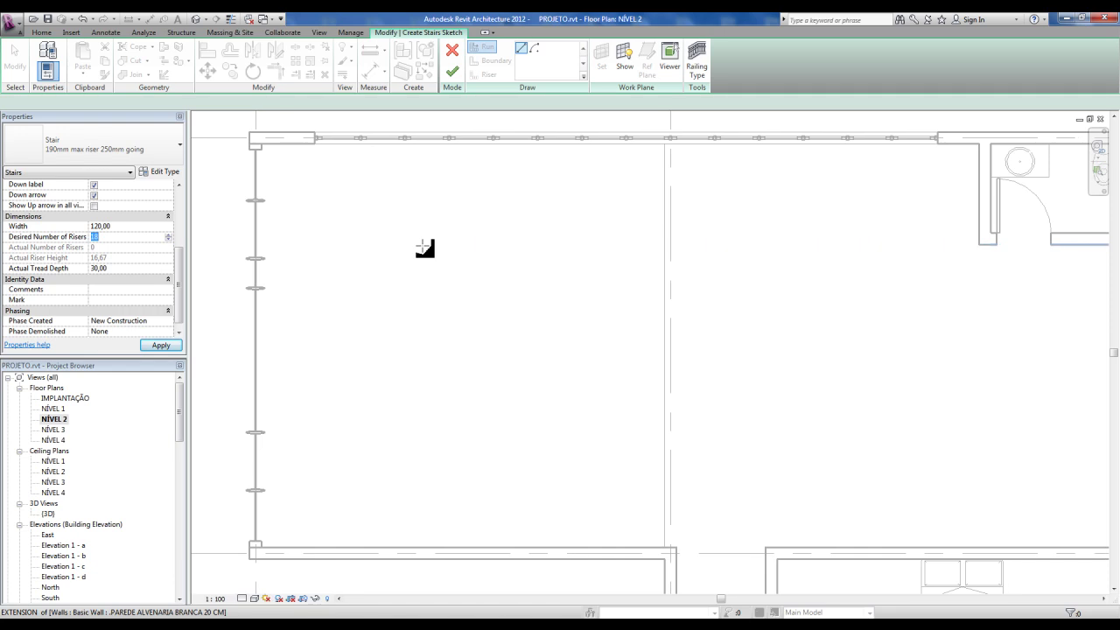
pyautogui.moveTo(181, 292)
pyautogui.mouseDown()
pyautogui.moveTo(181, 194)
pyautogui.moveTo(179, 288)
pyautogui.mouseUp()
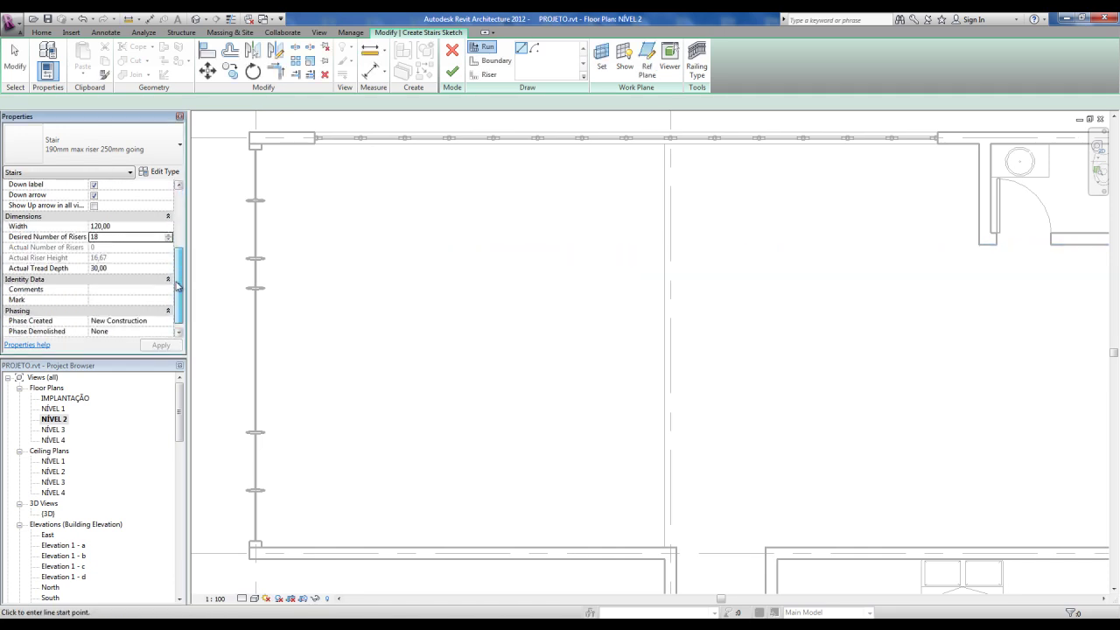
pyautogui.moveTo(602, 241); pyautogui.dragTo(621, 238, button='middle')
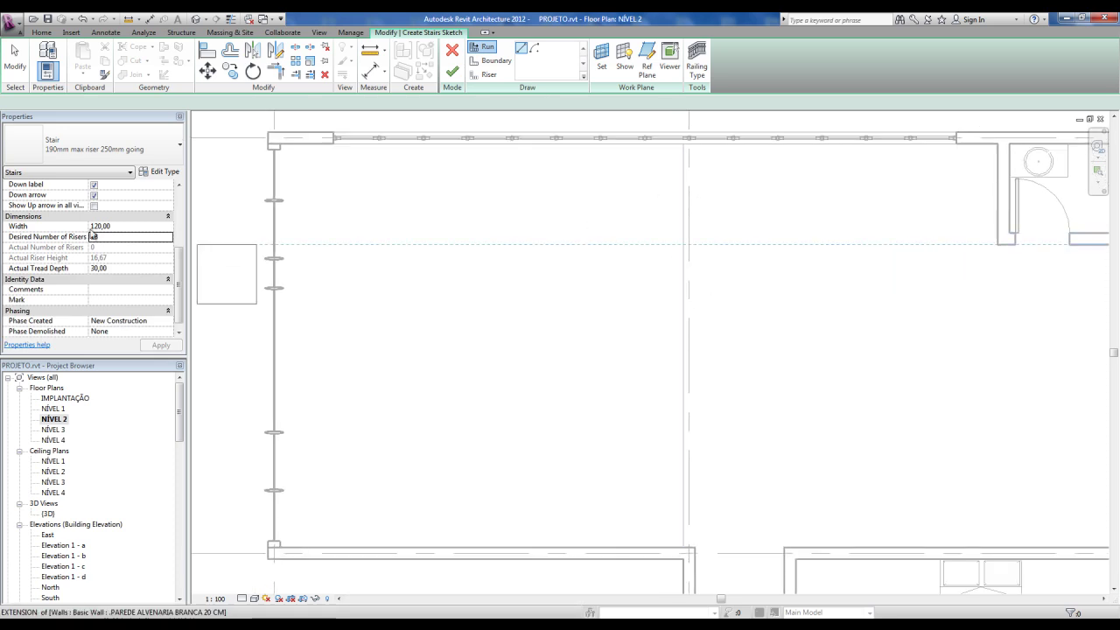
pyautogui.click(483, 50)
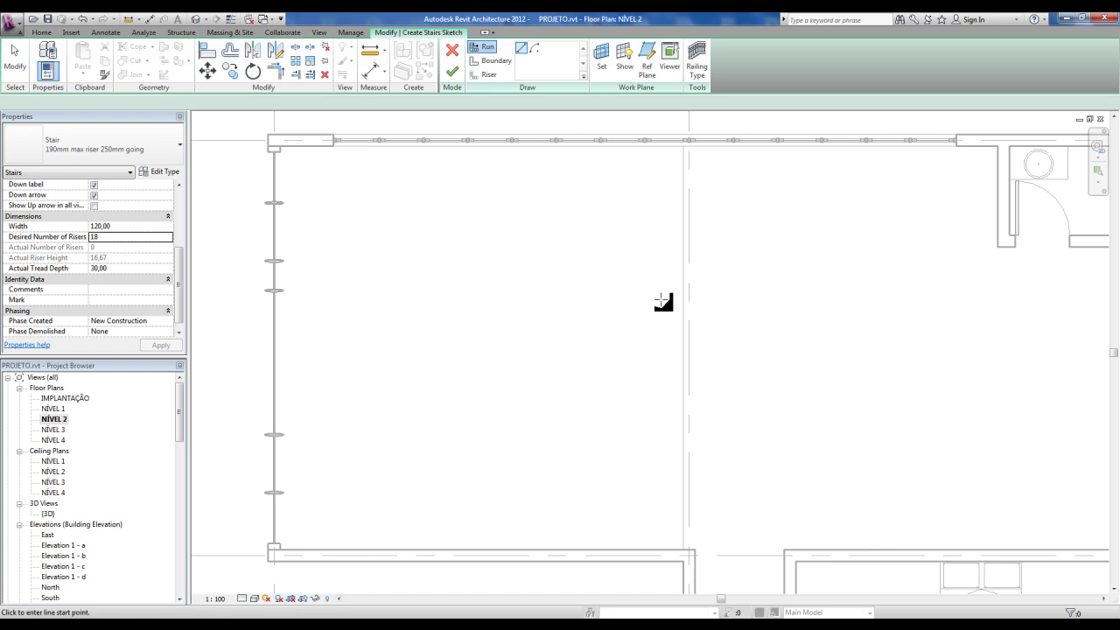
pyautogui.click(683, 252)
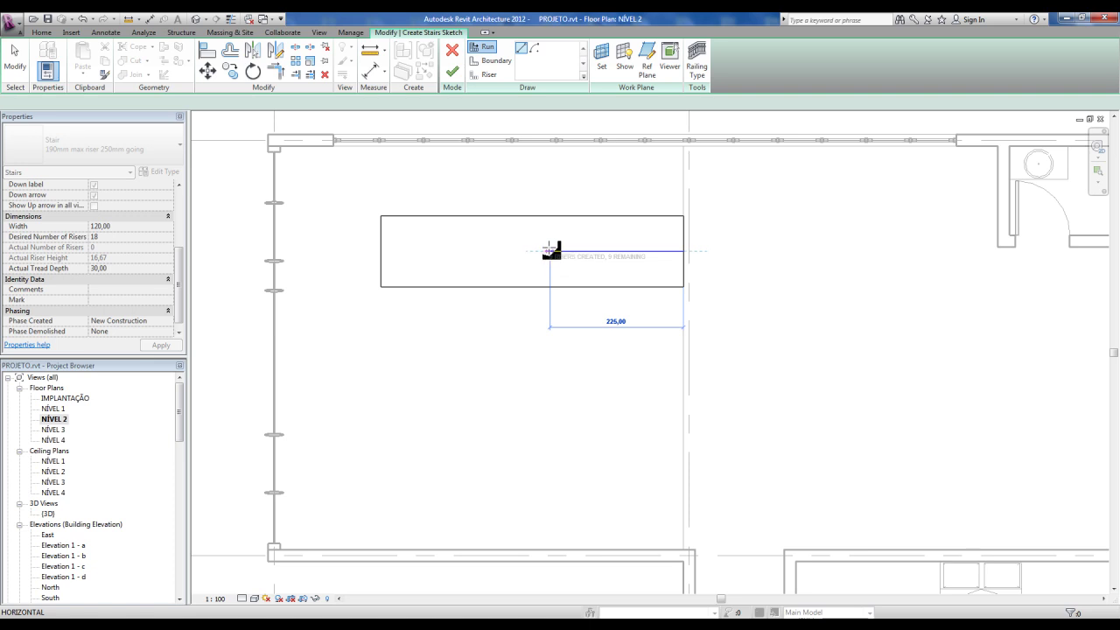
pyautogui.click(549, 251)
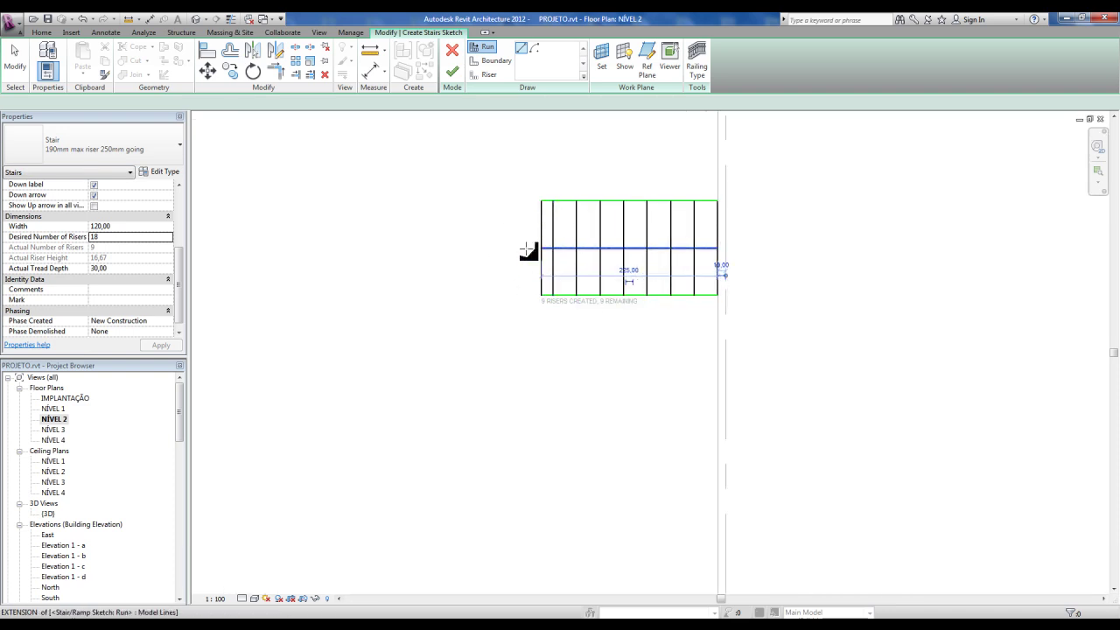
pyautogui.click(549, 231)
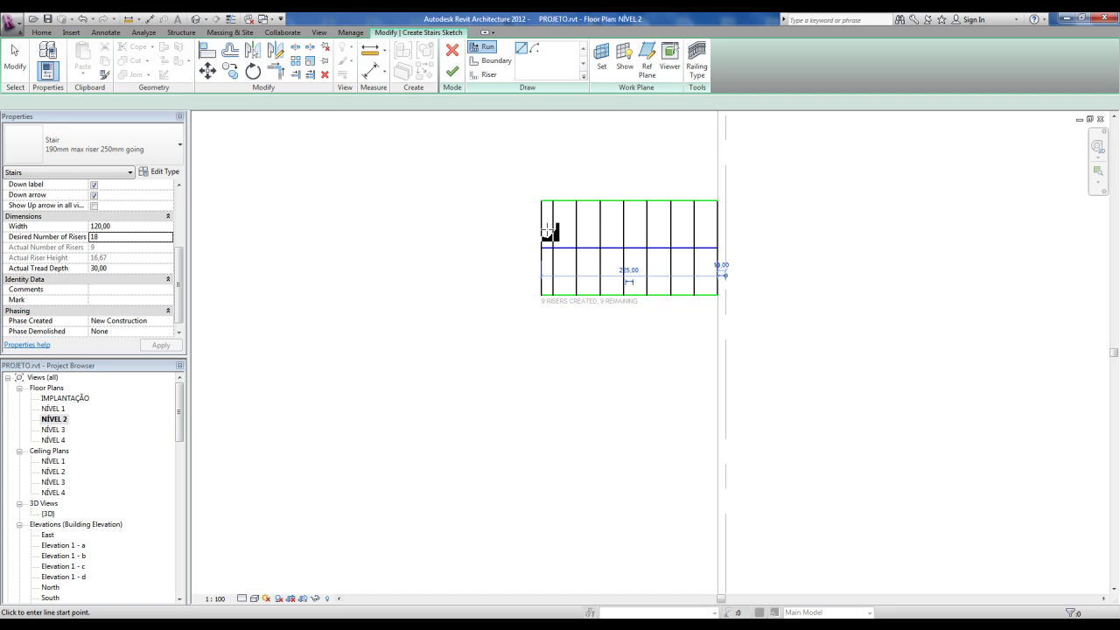
pyautogui.press('Escape')
pyautogui.moveTo(498, 174); pyautogui.dragTo(748, 348)
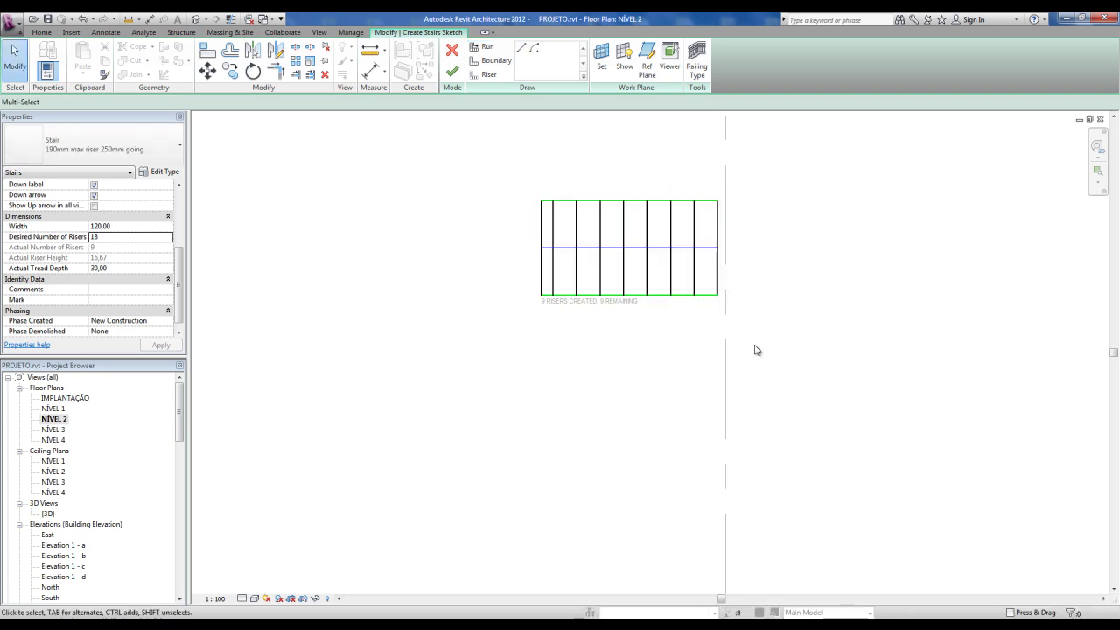
pyautogui.press('Delete')
# - Draw two parallel 9-riser runs, the second below the first, completing all 18 risers
pyautogui.click(487, 46)
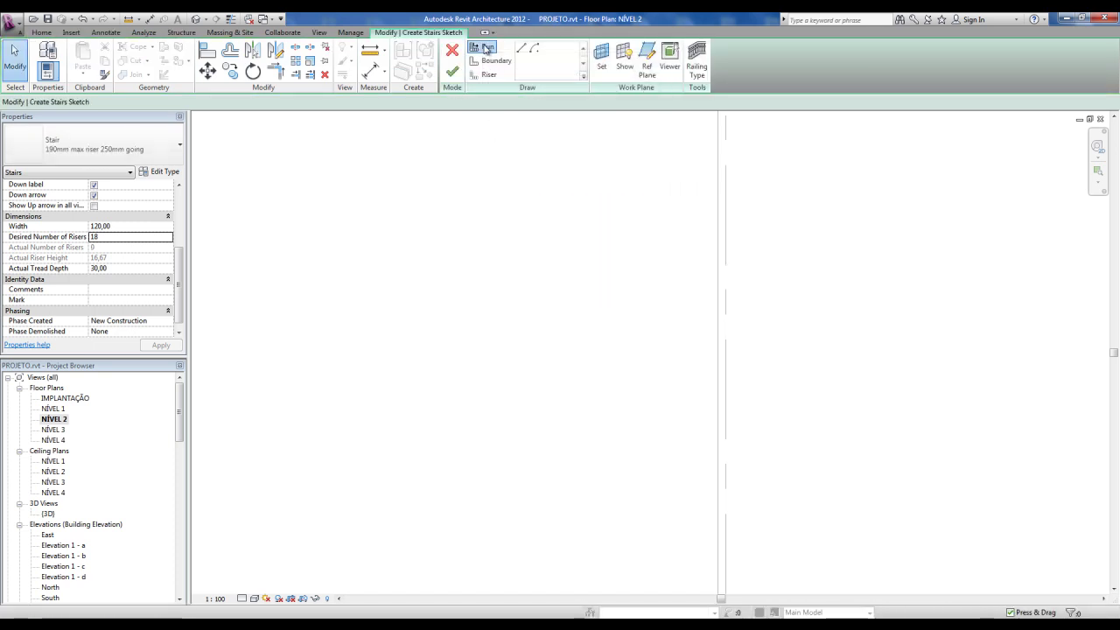
pyautogui.click(719, 250)
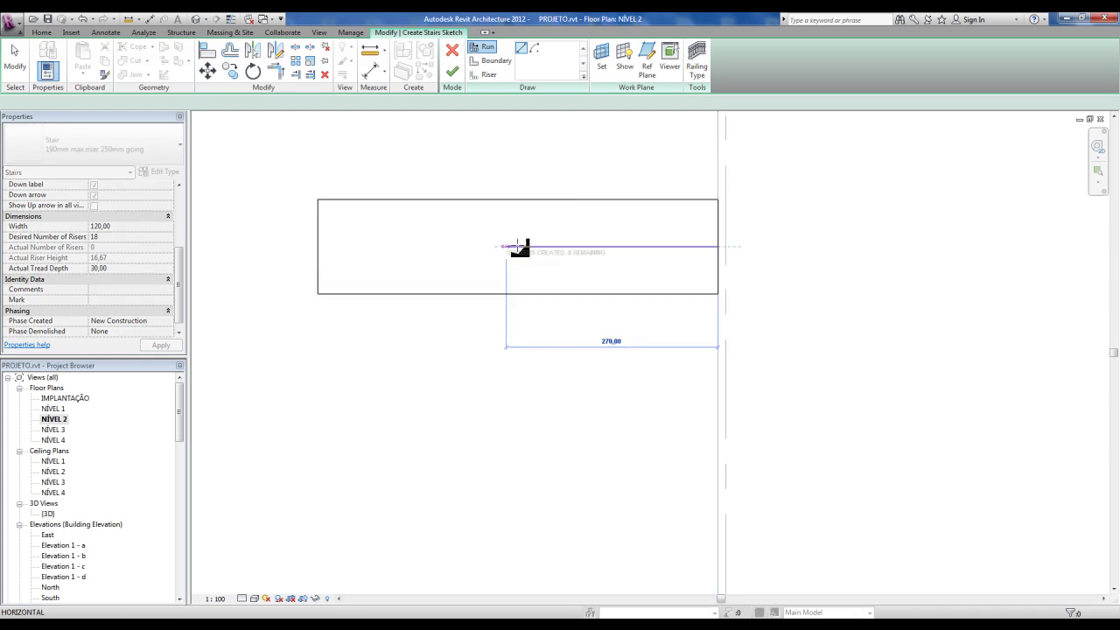
pyautogui.click(520, 247)
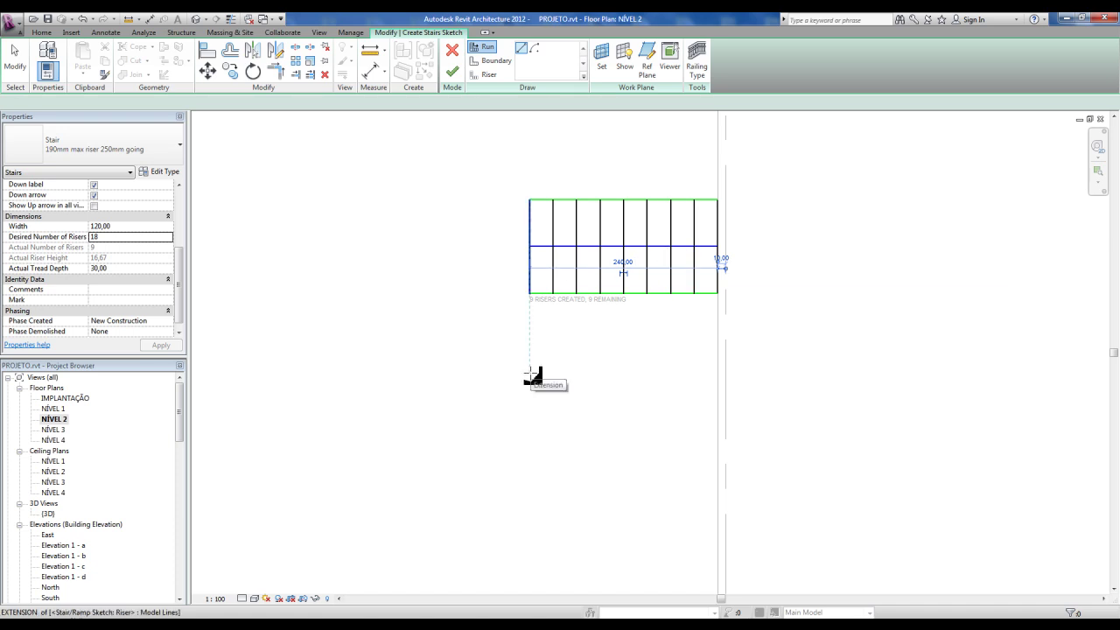
pyautogui.click(530, 373)
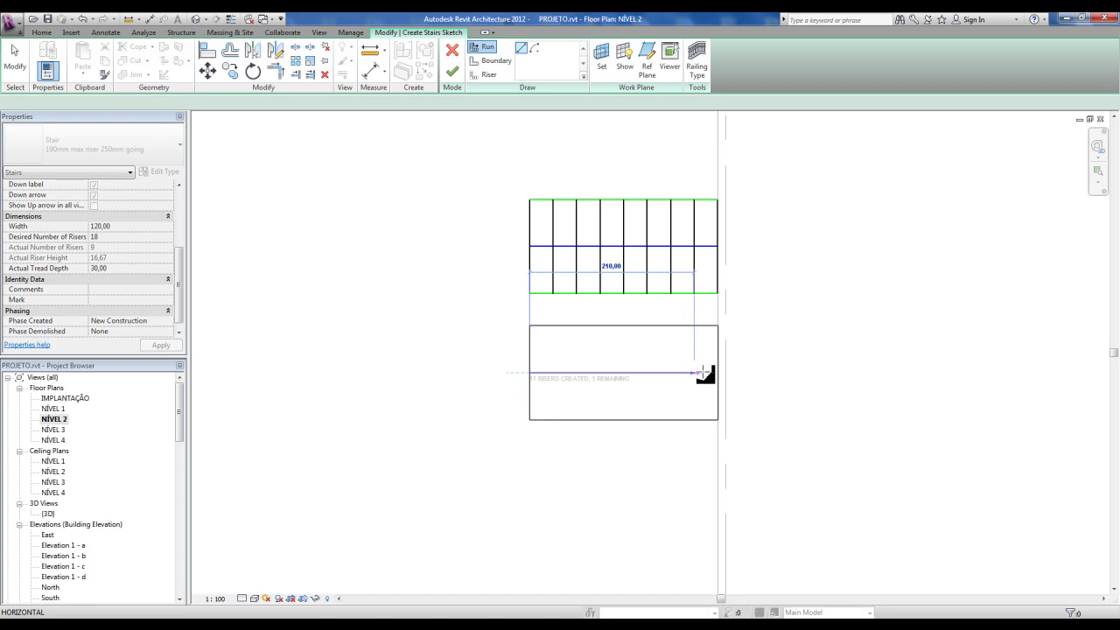
pyautogui.click(717, 373)
pyautogui.press('Escape')
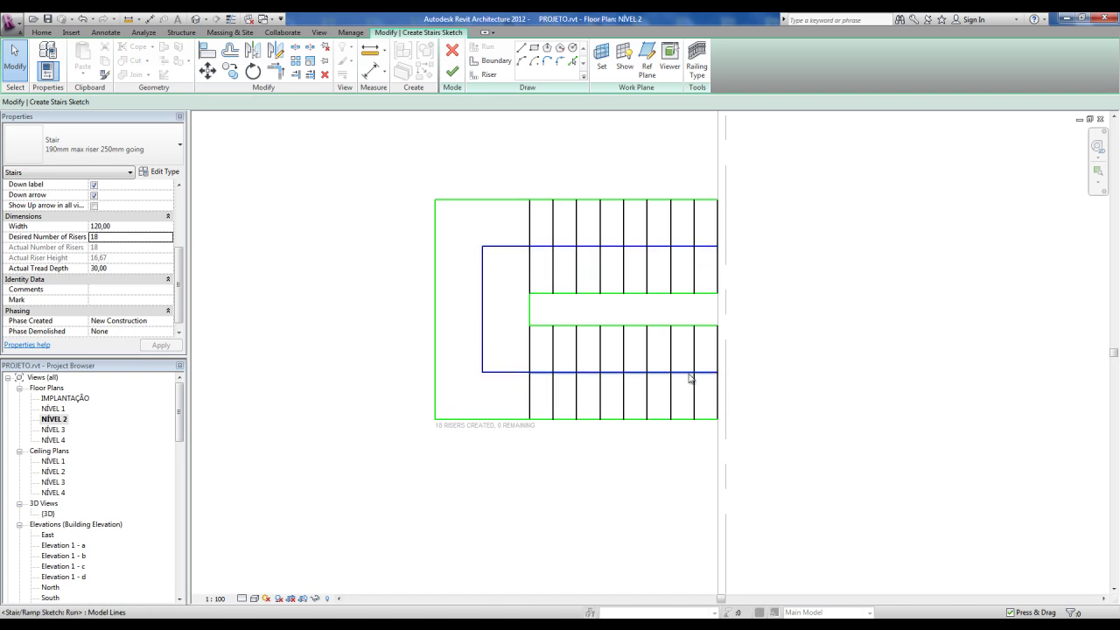
pyautogui.press('Escape')
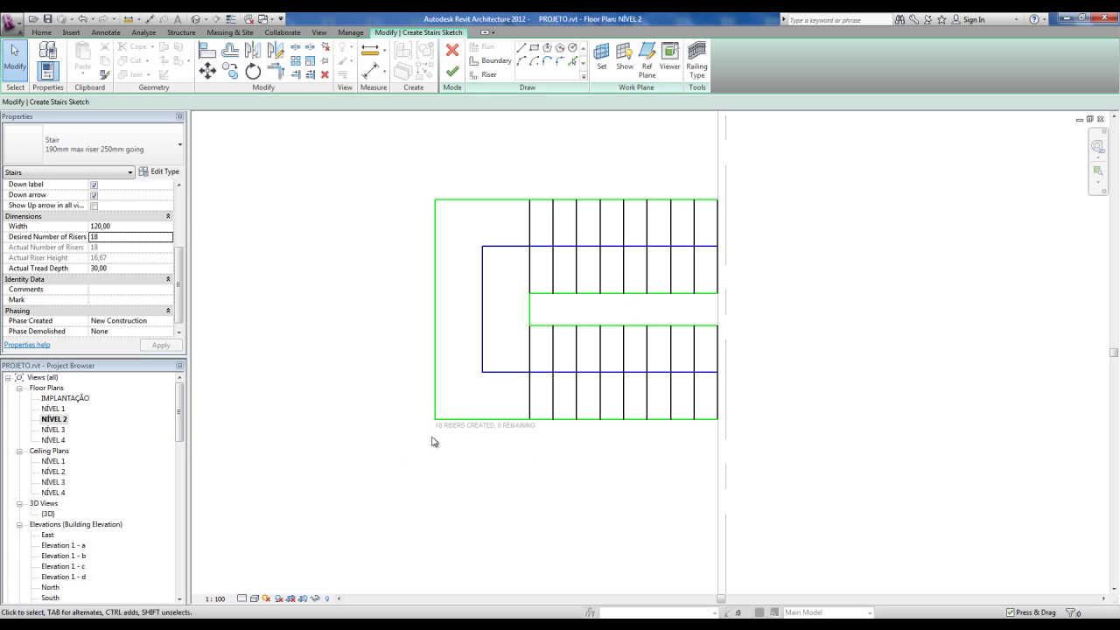
# - Move the lower run and its boundaries up to sit just below the landing
pyautogui.moveTo(408, 454); pyautogui.dragTo(745, 311)
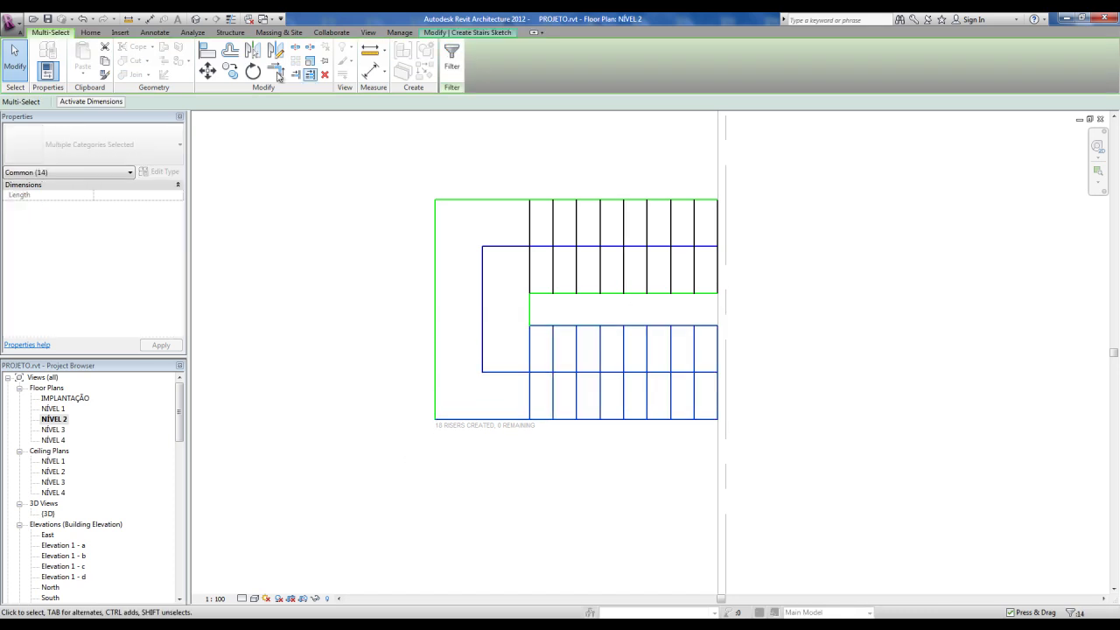
pyautogui.click(208, 71)
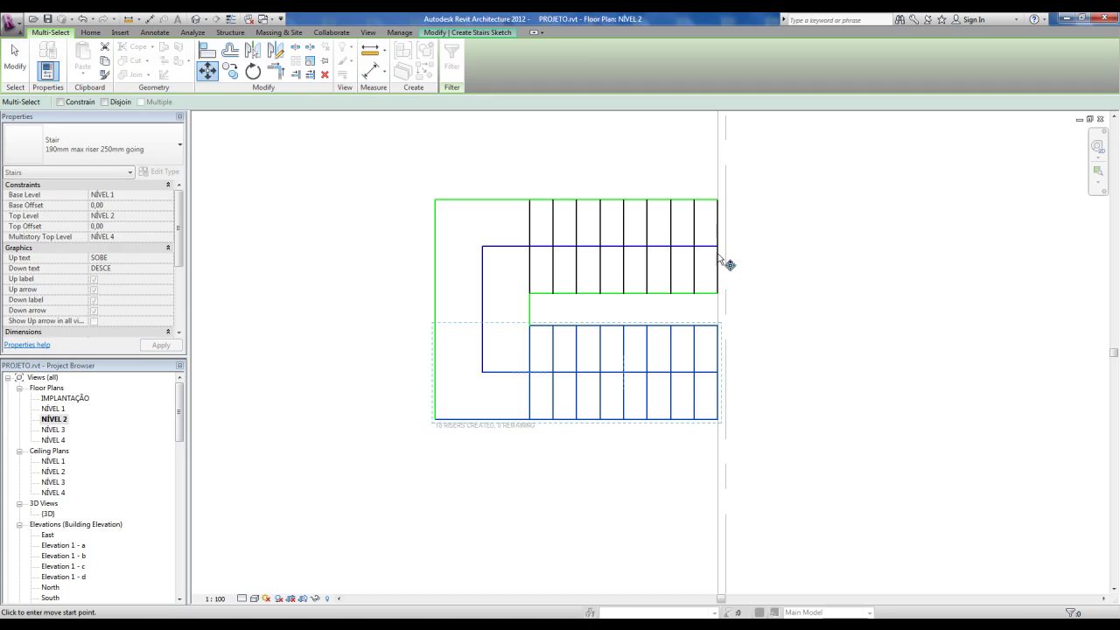
pyautogui.scroll(4, 729, 335)
pyautogui.click(715, 321)
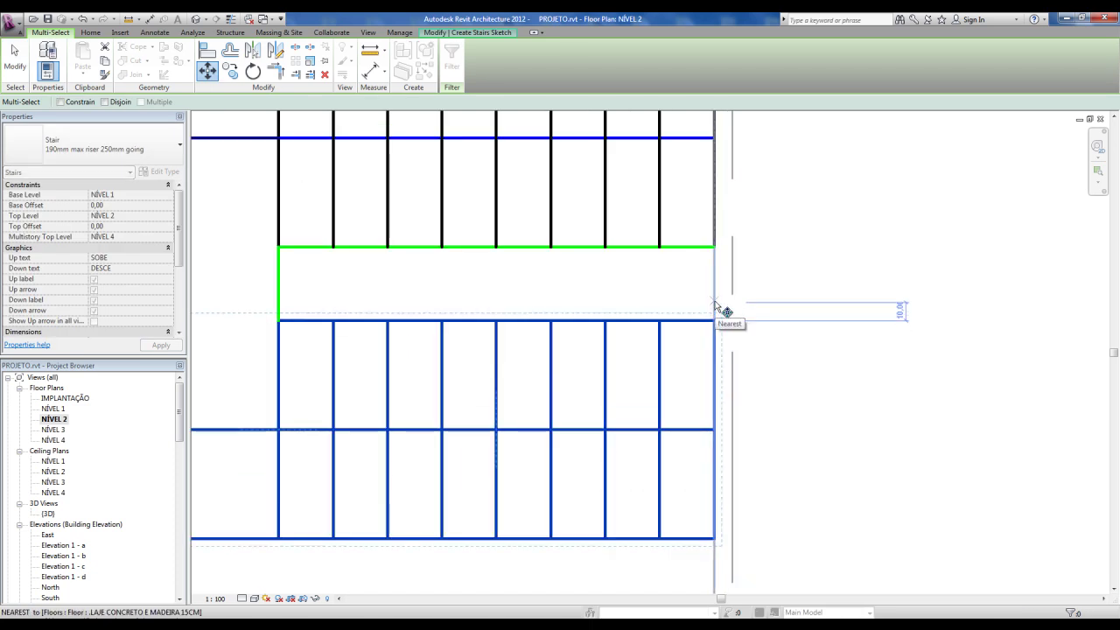
pyautogui.click(715, 302)
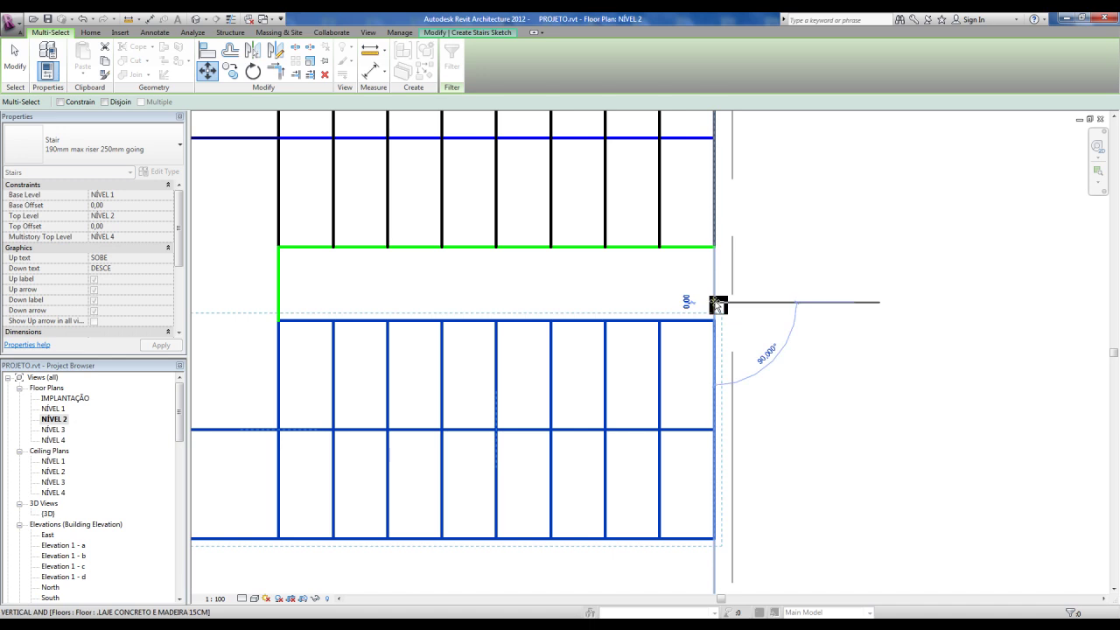
pyautogui.click(717, 249)
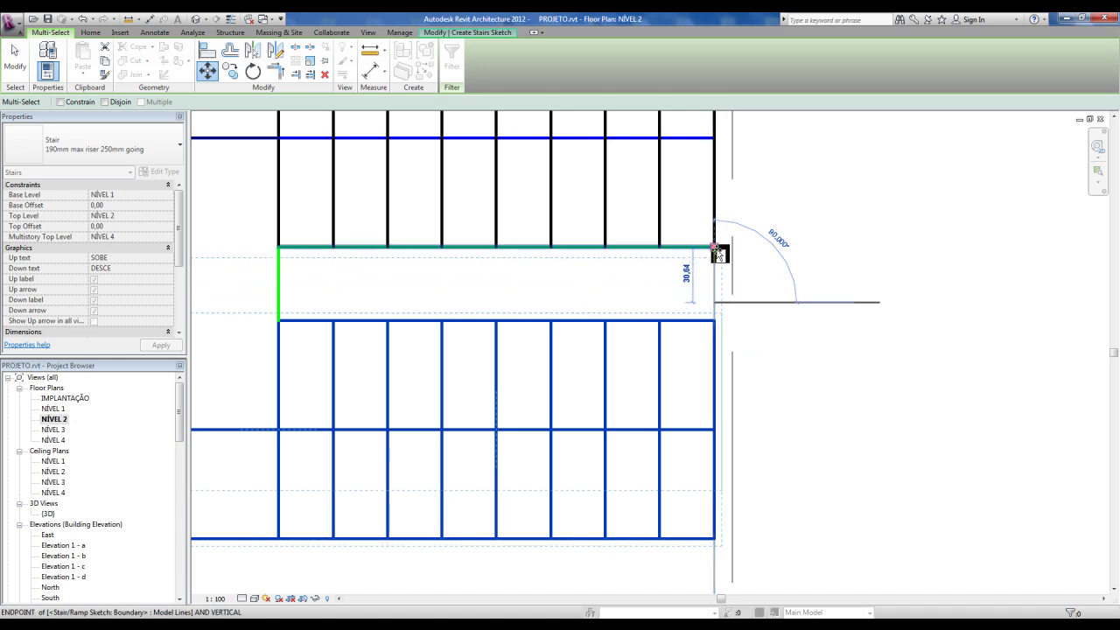
pyautogui.click(797, 331)
# - Measure a distance across the stair sketch with the Measure tool
pyautogui.click(370, 50)
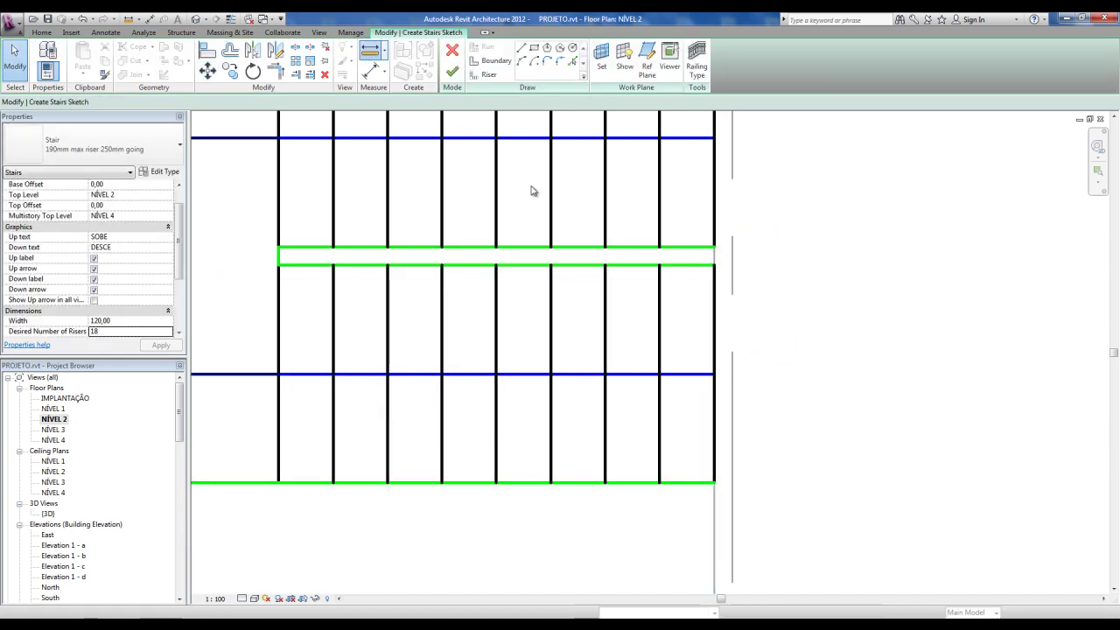
pyautogui.click(570, 263)
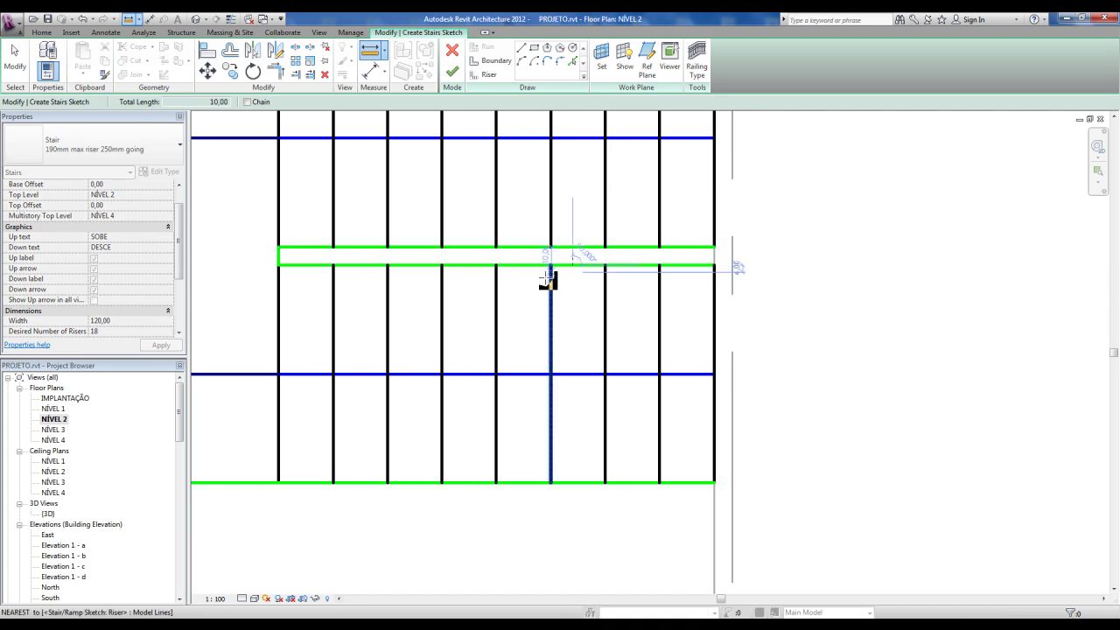
pyautogui.scroll(-3, 548, 278)
pyautogui.press('Escape')
pyautogui.scroll(-2, 548, 303)
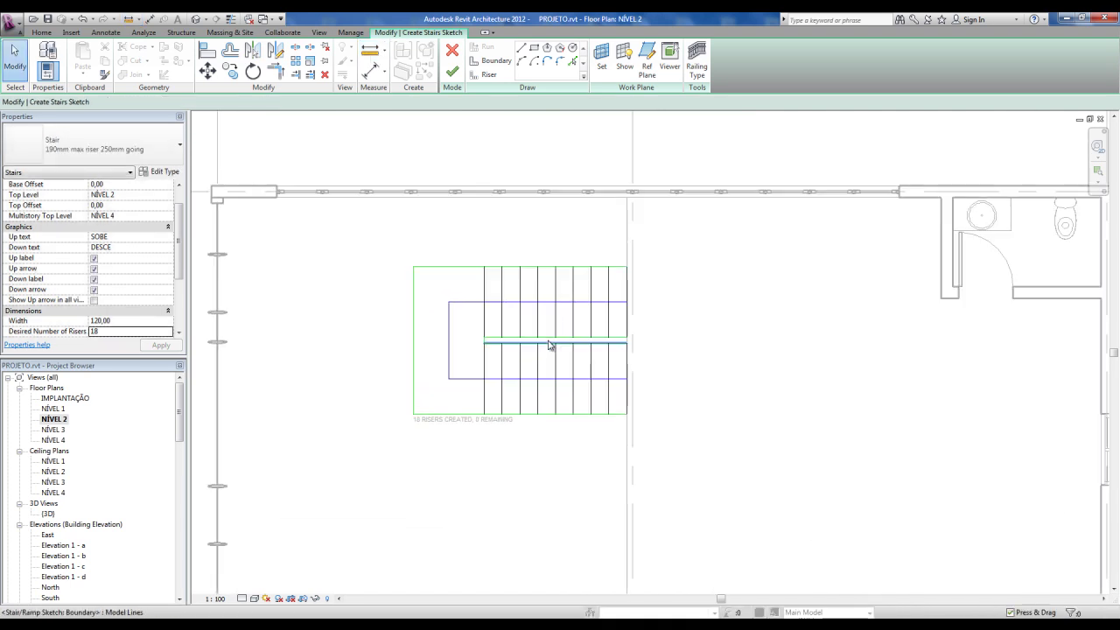
pyautogui.scroll(1, 577, 344)
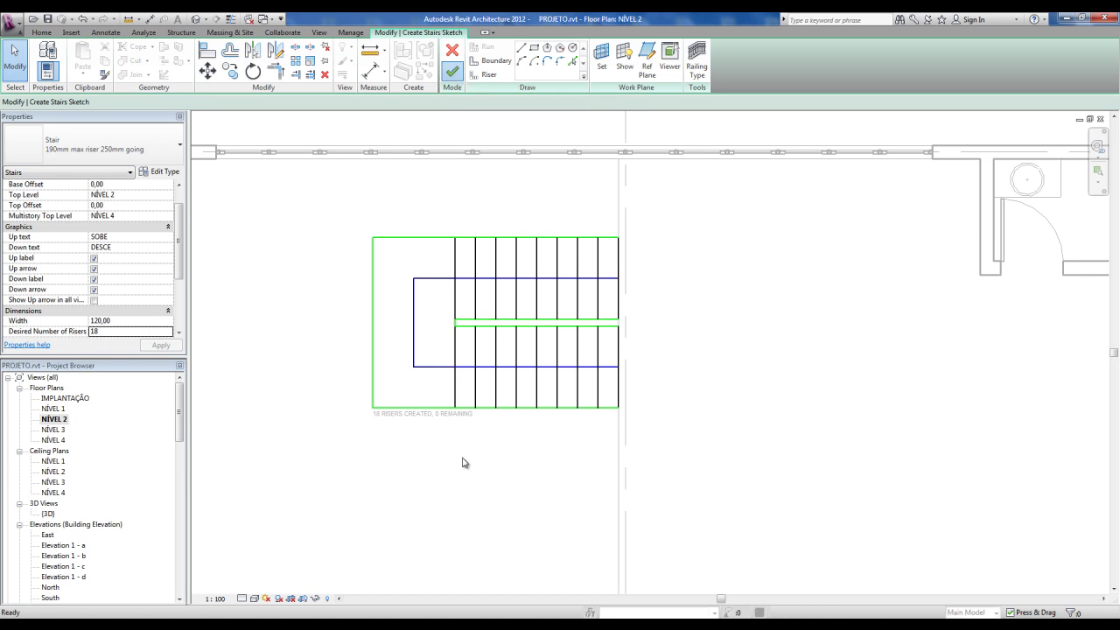
# - In the NÍVEL 1 floor plan, drag the section line up over the stair
pyautogui.scroll(-2, 468, 447)
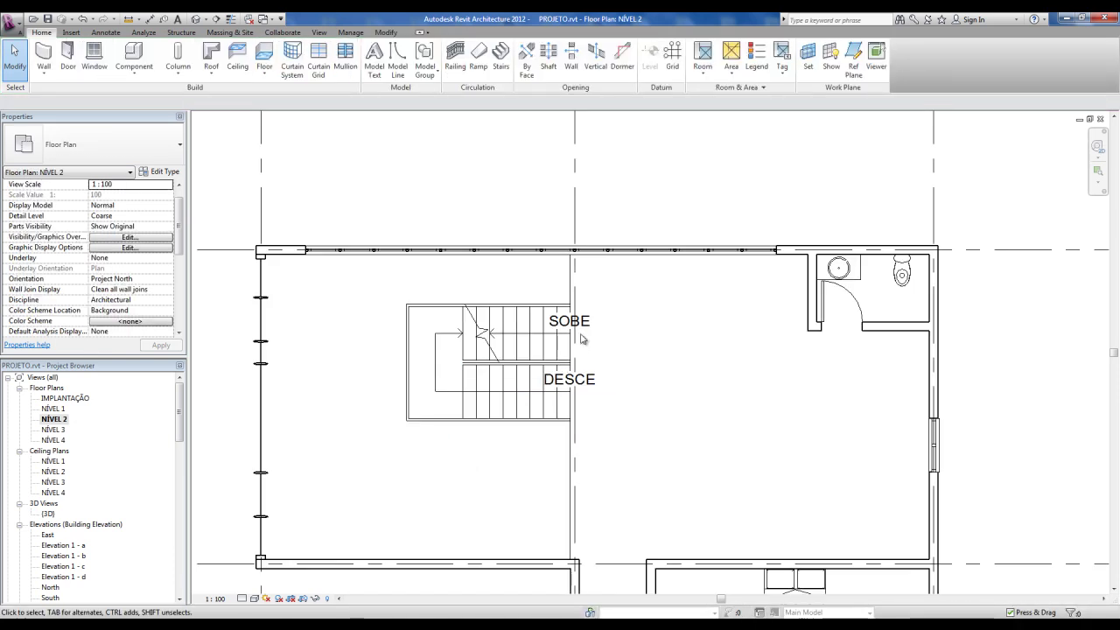
pyautogui.moveTo(506, 461); pyautogui.dragTo(513, 430, button='middle')
pyautogui.scroll(-1, 506, 427)
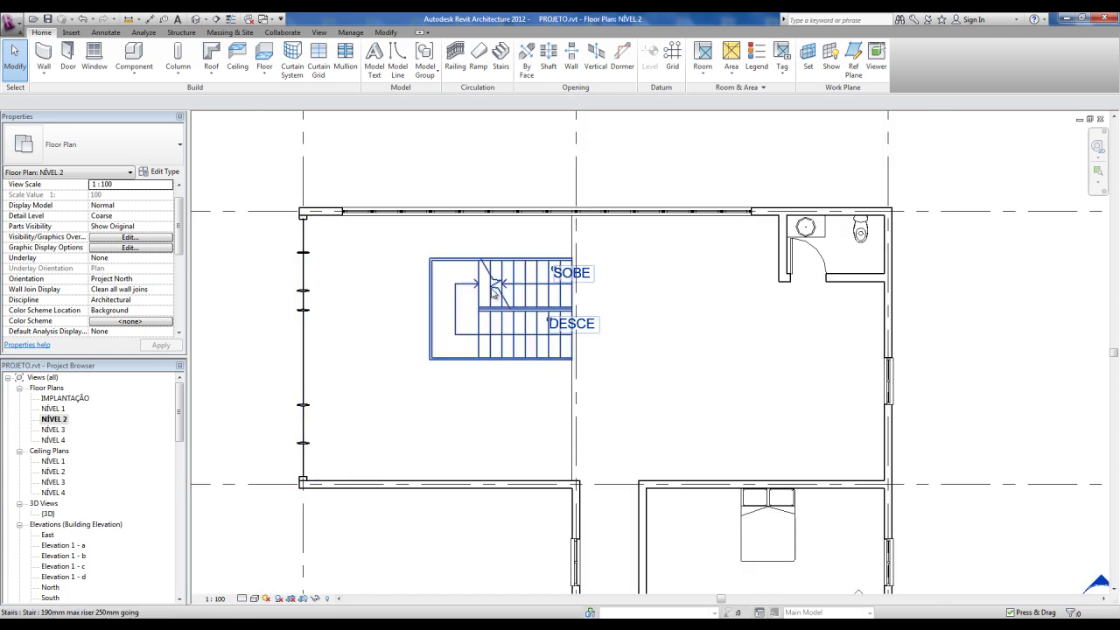
pyautogui.scroll(2, 491, 293)
pyautogui.doubleClick(52, 409)
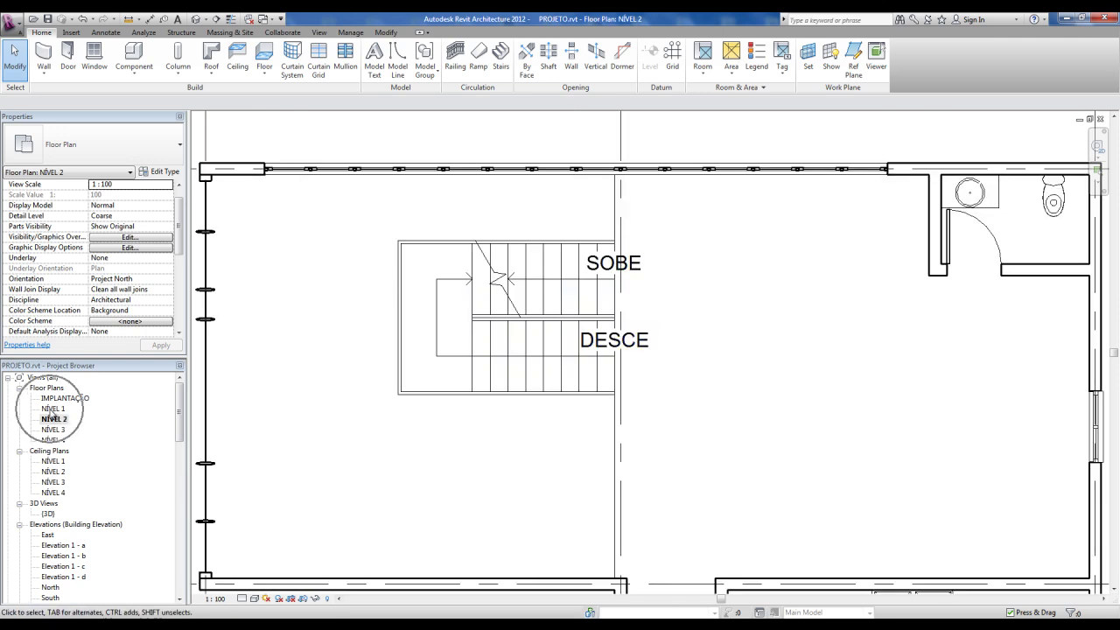
pyautogui.scroll(2, 568, 350)
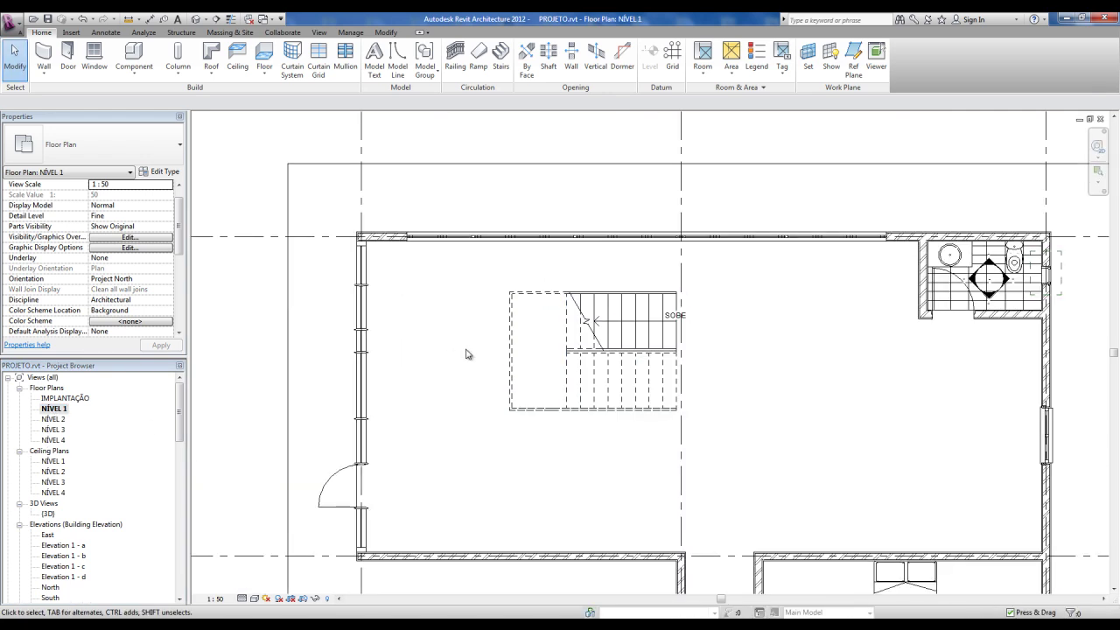
pyautogui.scroll(-3, 465, 354)
pyautogui.moveTo(503, 549); pyautogui.dragTo(507, 398)
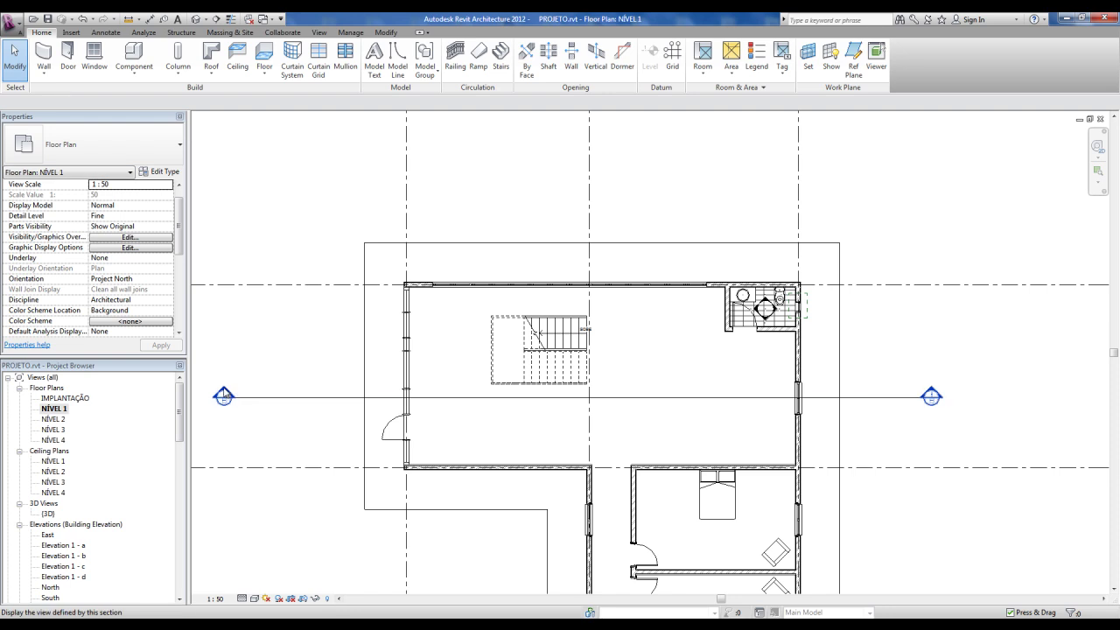
# - Open Section 1 and inspect the multistory stair rising across the levels
pyautogui.doubleClick(225, 395)
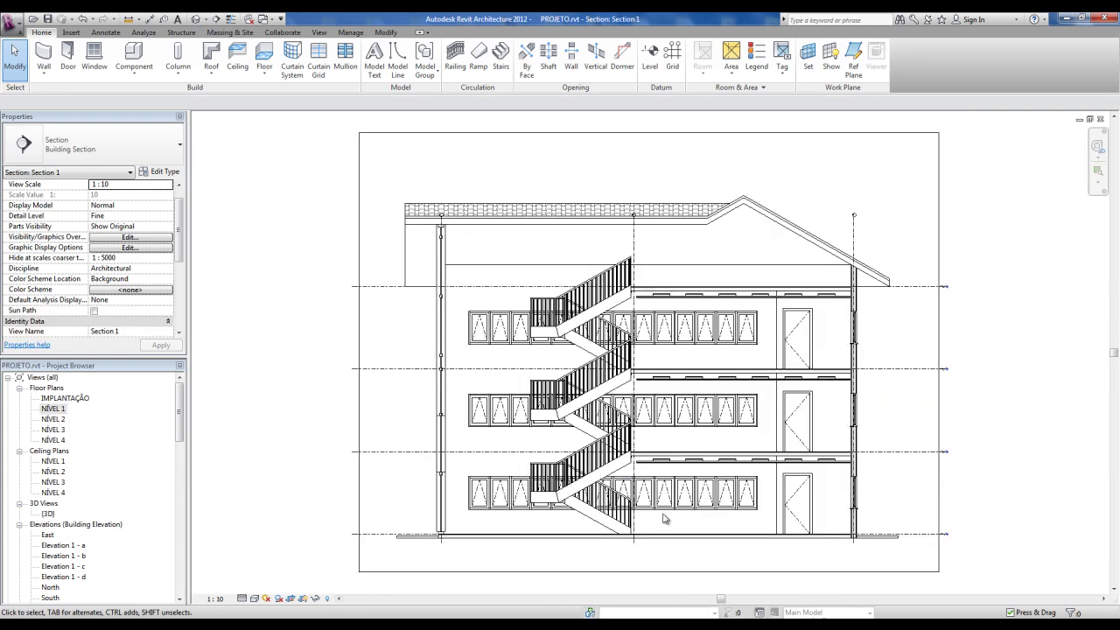
pyautogui.scroll(1, 665, 523)
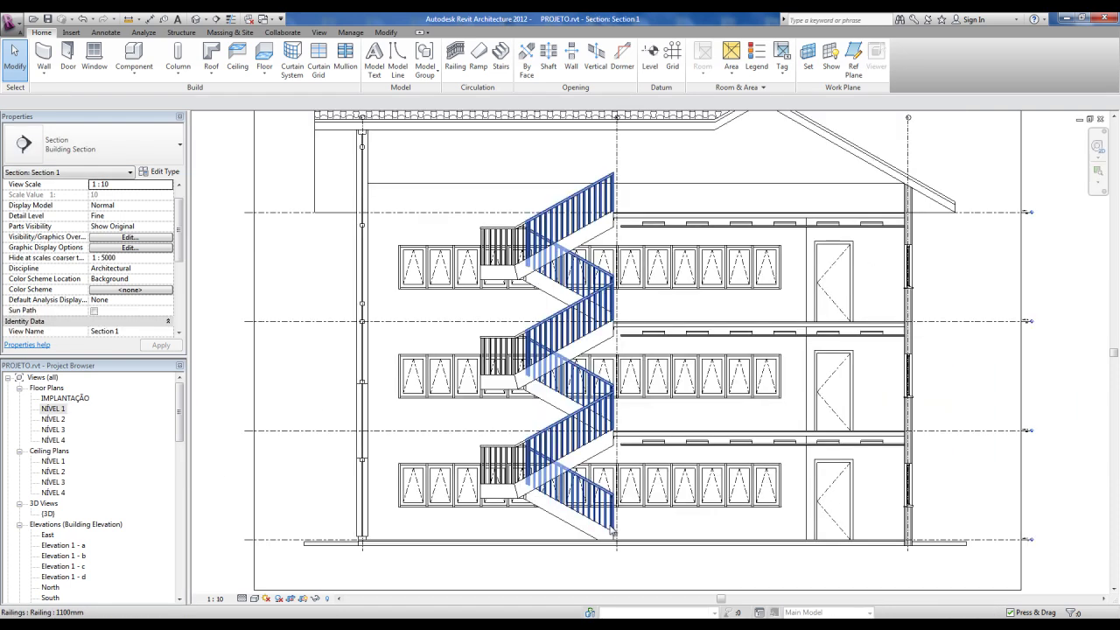
pyautogui.click(610, 231)
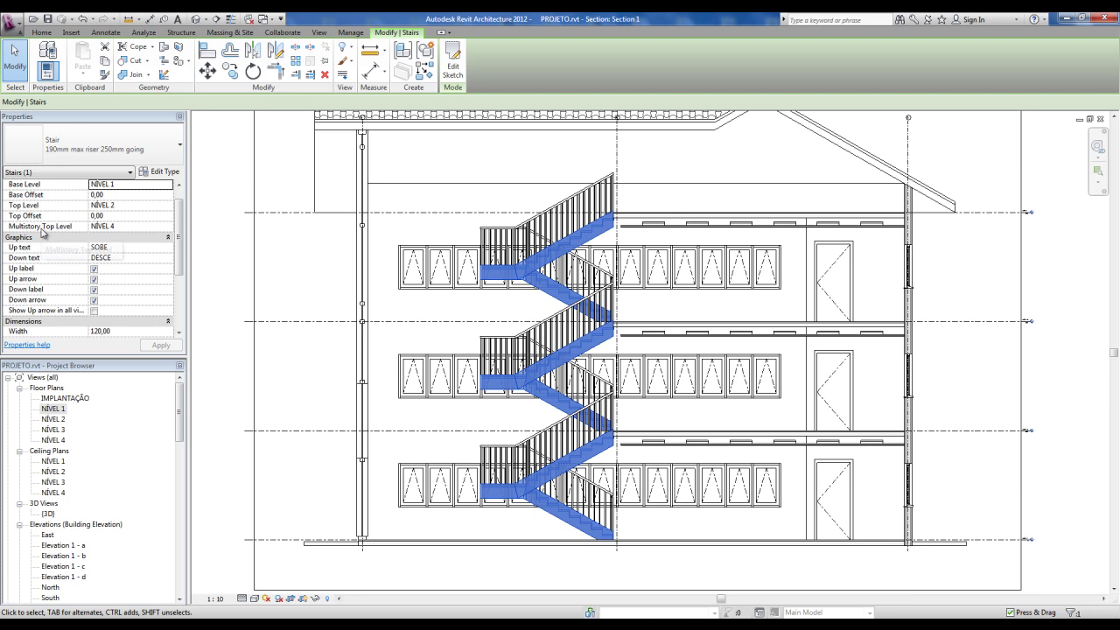
pyautogui.click(231, 387)
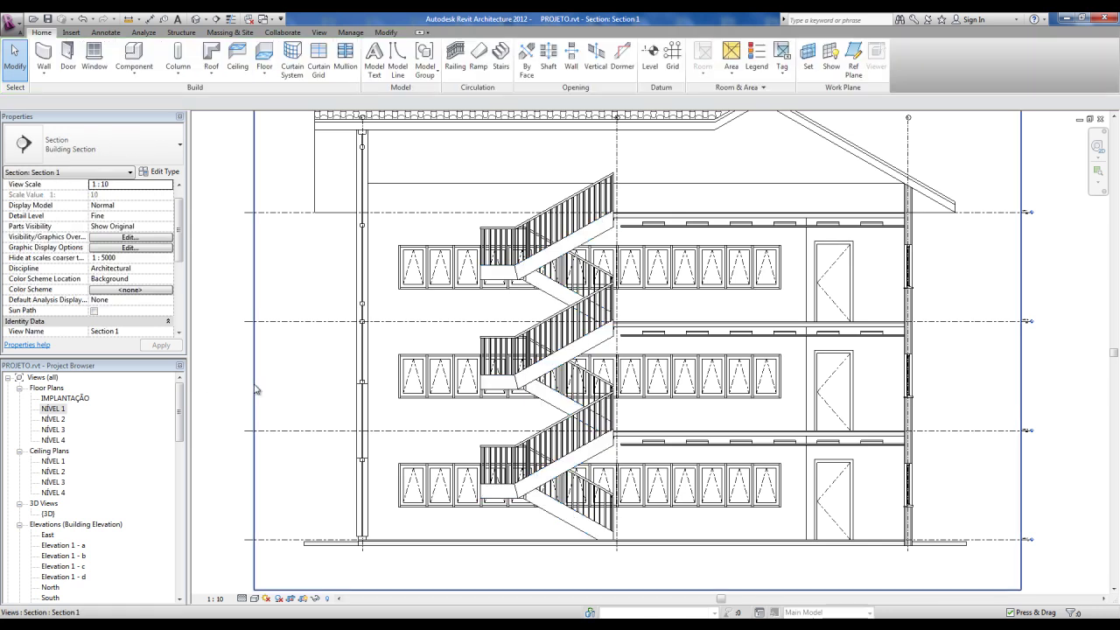
pyautogui.scroll(-1, 267, 396)
pyautogui.scroll(-1, 267, 396)
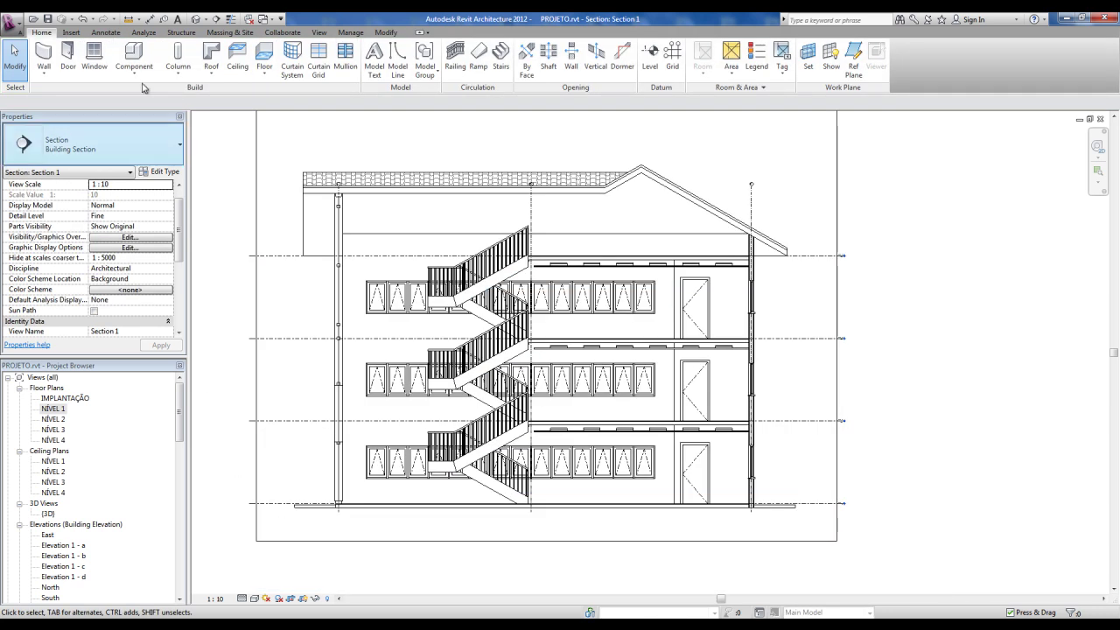
# - In the 3D view, copy the three-storey stair and place it outside the house beside the glazed corner
pyautogui.click(195, 18)
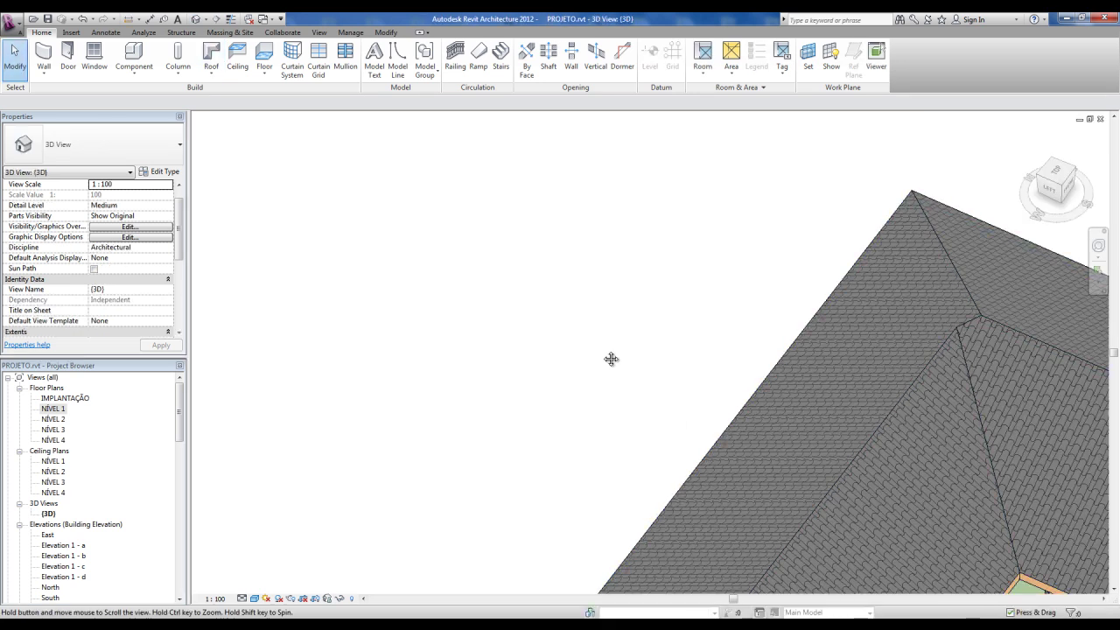
pyautogui.scroll(-3, 613, 373)
pyautogui.scroll(-2, 608, 296)
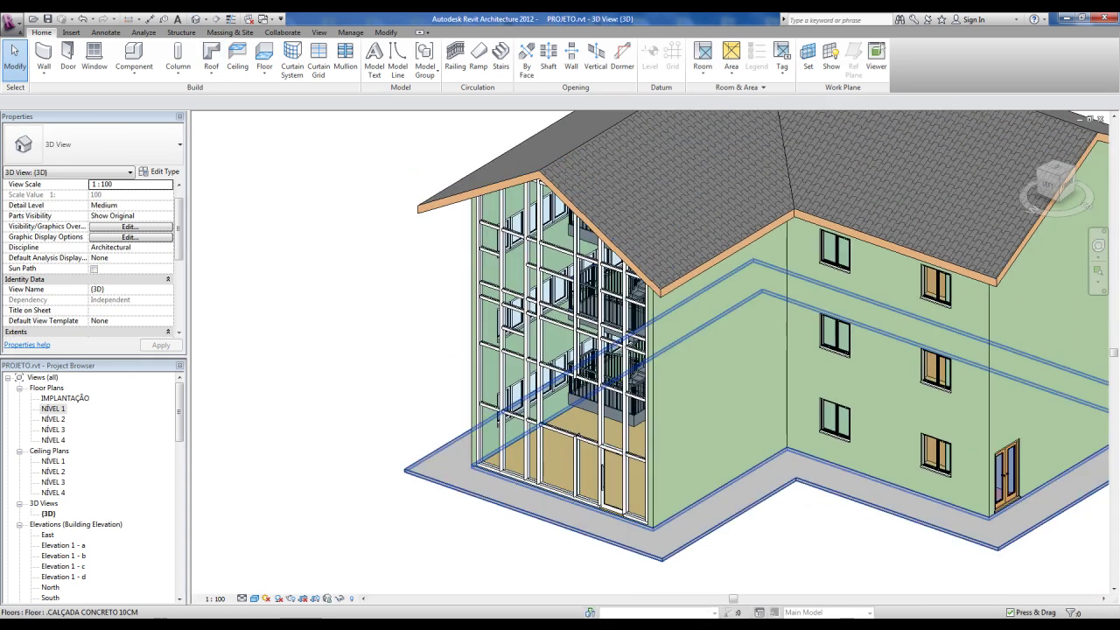
pyautogui.scroll(-1, 633, 392)
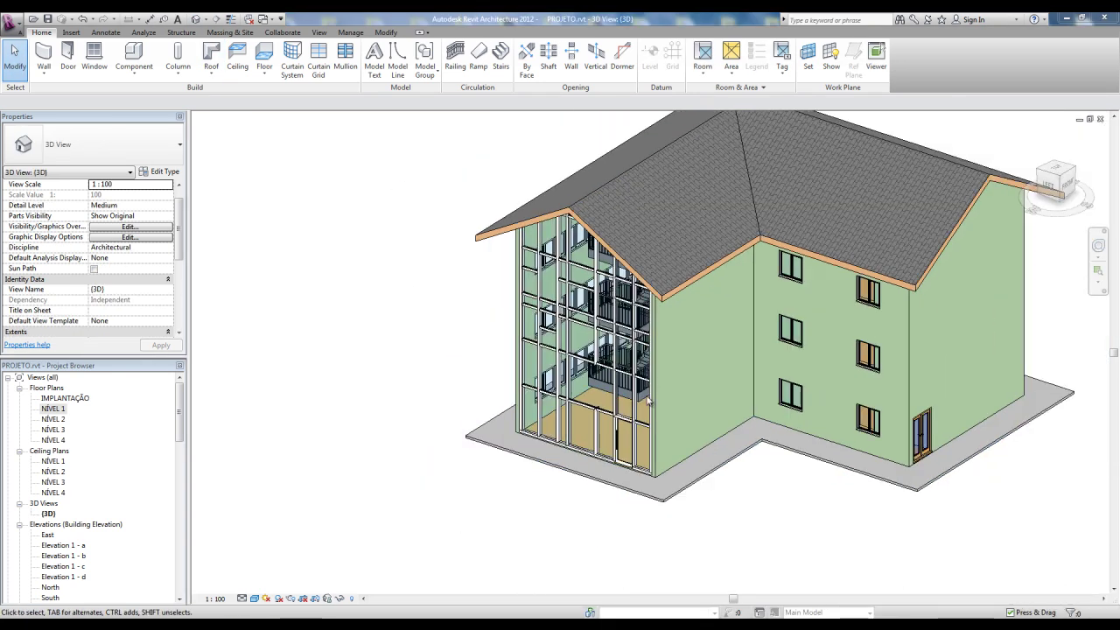
pyautogui.click(607, 396)
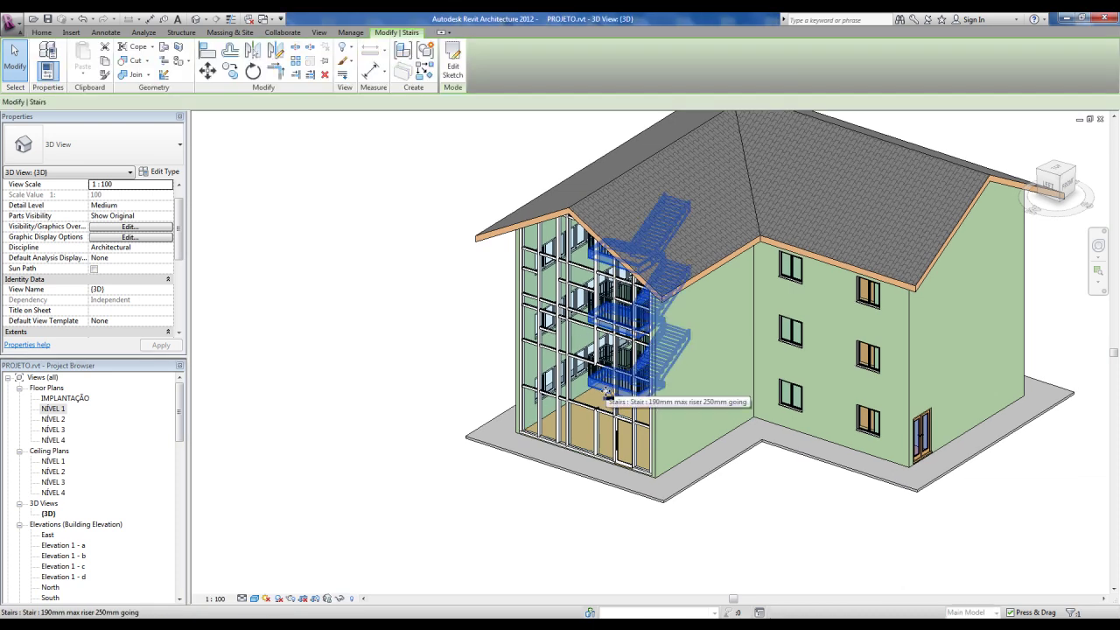
pyautogui.click(230, 71)
pyautogui.moveTo(757, 500); pyautogui.dragTo(790, 437, button='middle')
pyautogui.click(791, 433)
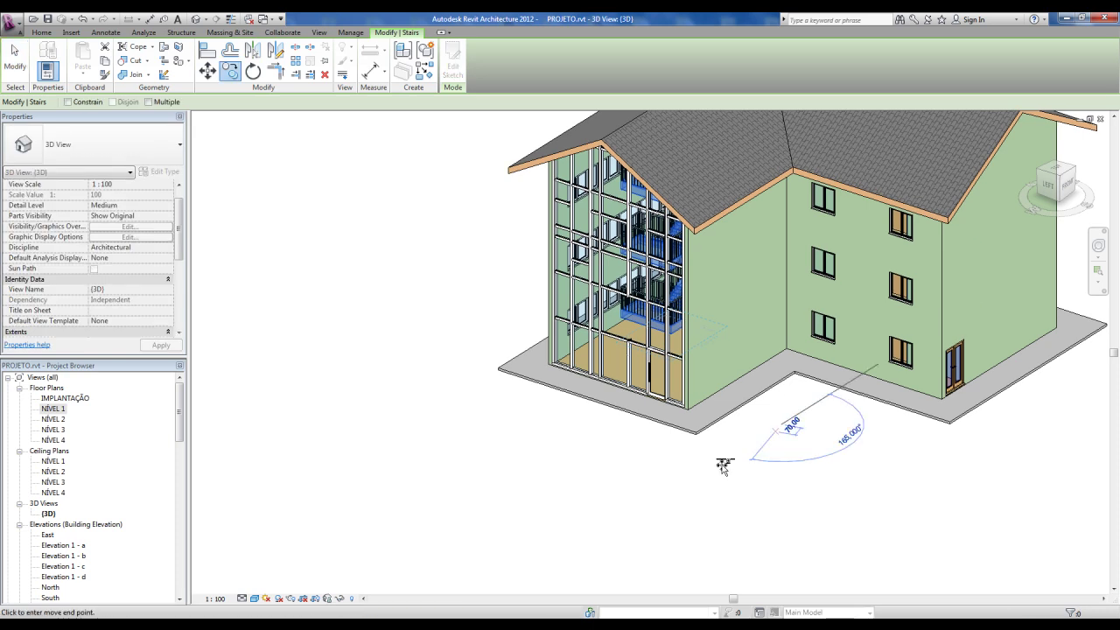
pyautogui.click(599, 542)
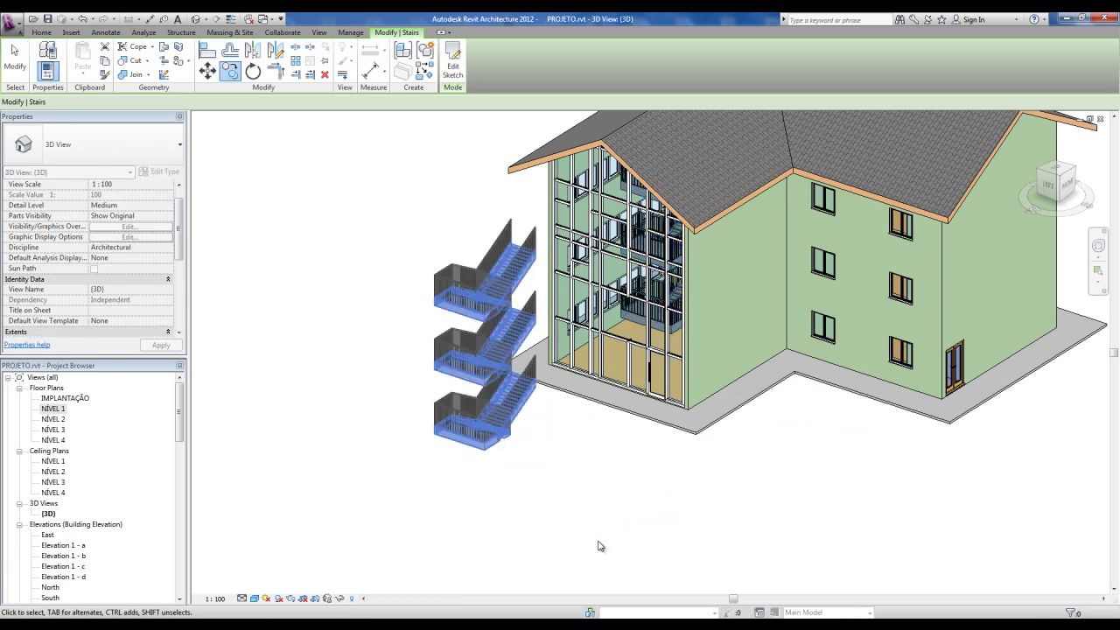
pyautogui.click(564, 520)
pyautogui.keyDown('shift'); pyautogui.moveTo(565, 519); pyautogui.dragTo(591, 513, button='middle'); pyautogui.keyUp('shift')
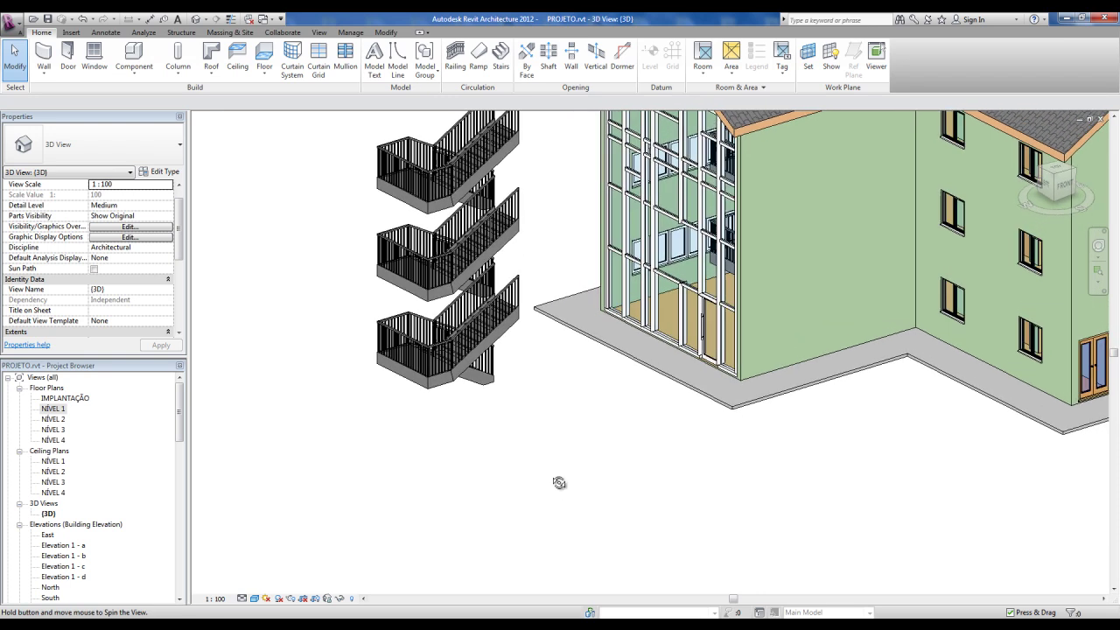
pyautogui.moveTo(549, 478); pyautogui.dragTo(615, 528, button='middle')
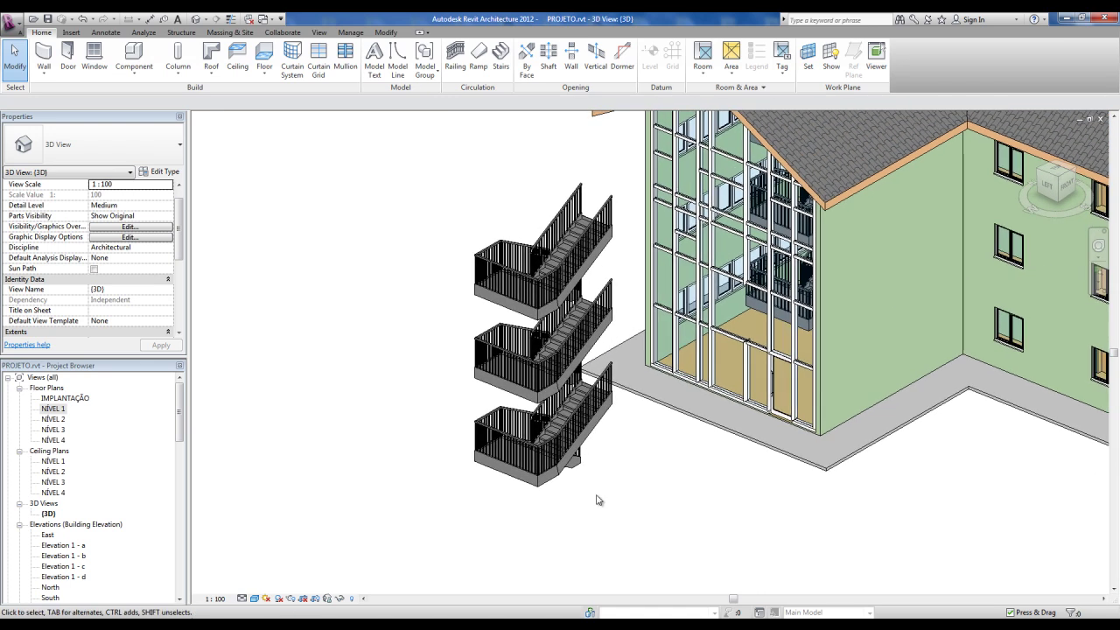
pyautogui.scroll(1, 601, 501)
pyautogui.scroll(2, 584, 433)
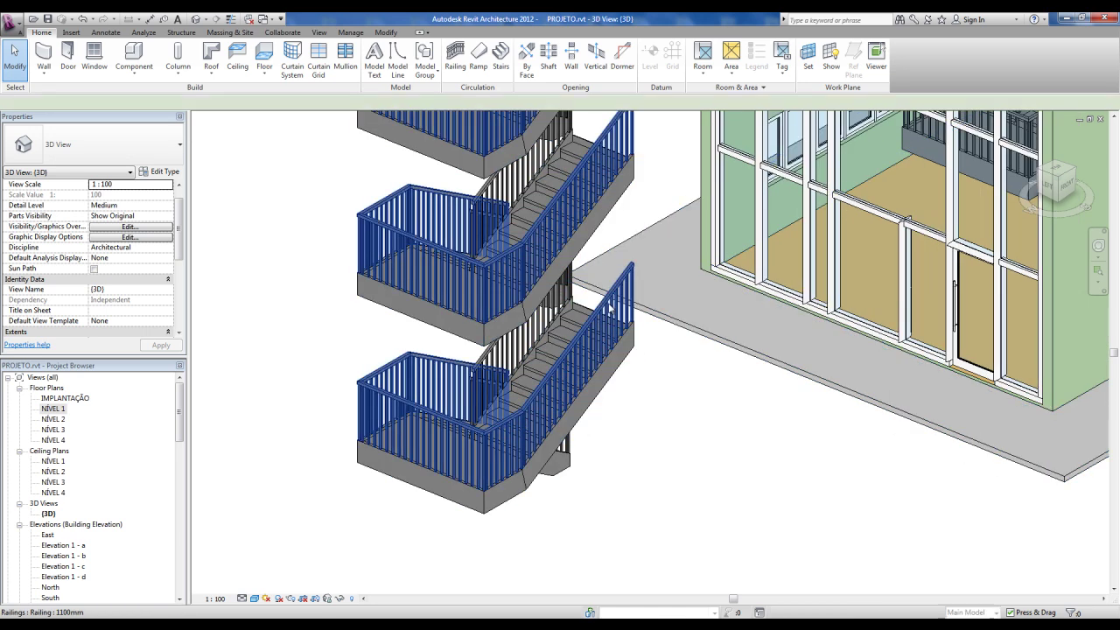
pyautogui.click(610, 308)
pyautogui.click(609, 336)
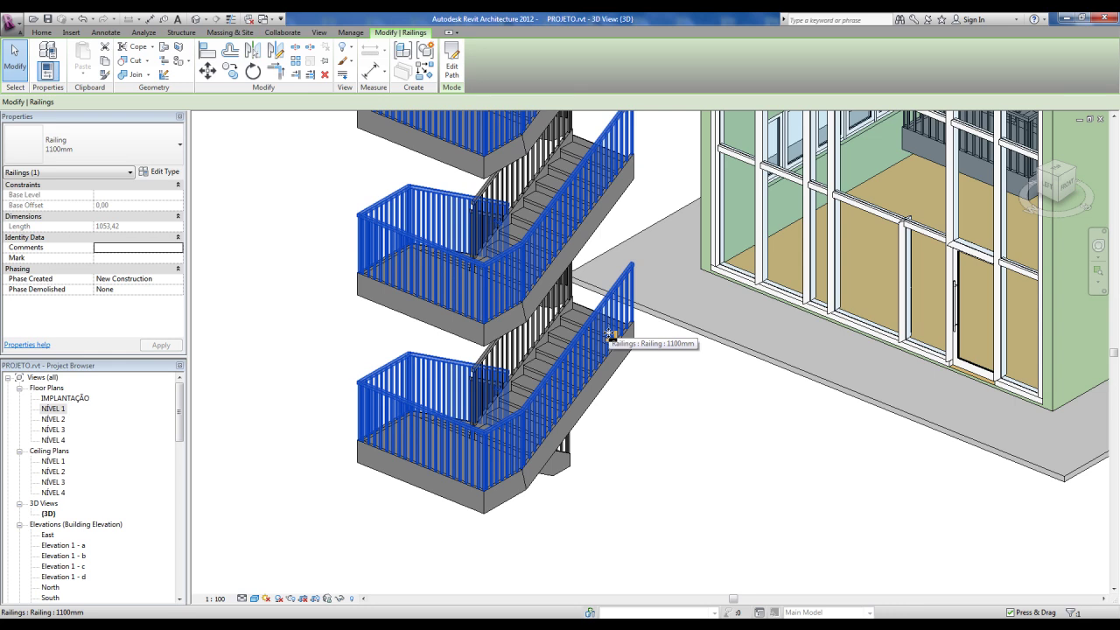
pyautogui.press('Escape')
pyautogui.click(610, 308)
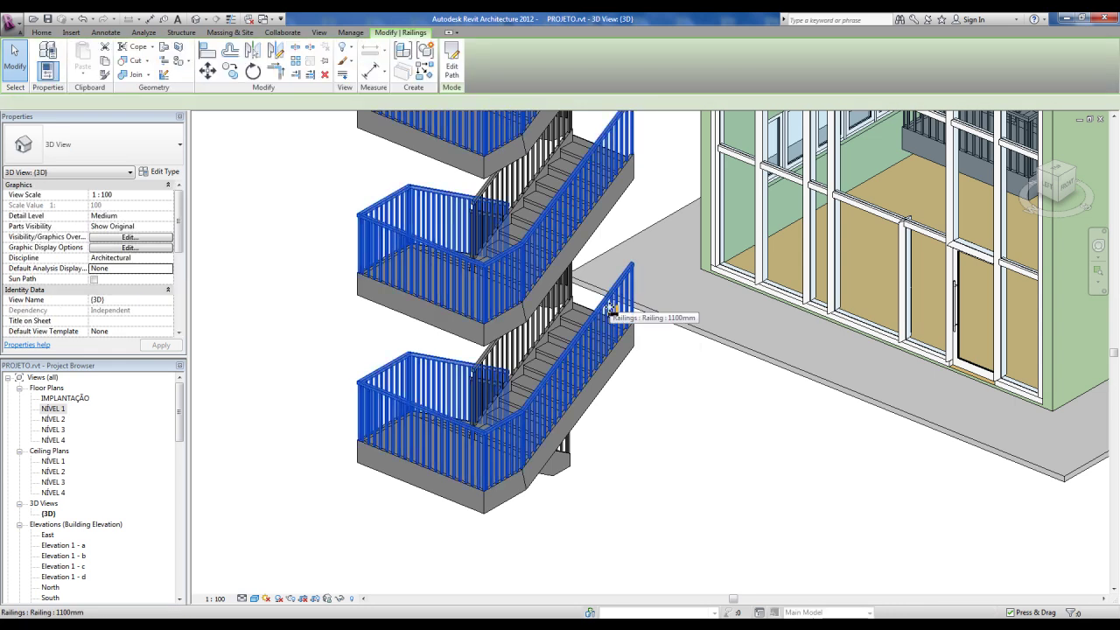
pyautogui.press('Delete')
pyautogui.hotkey('ctrl', 'z')
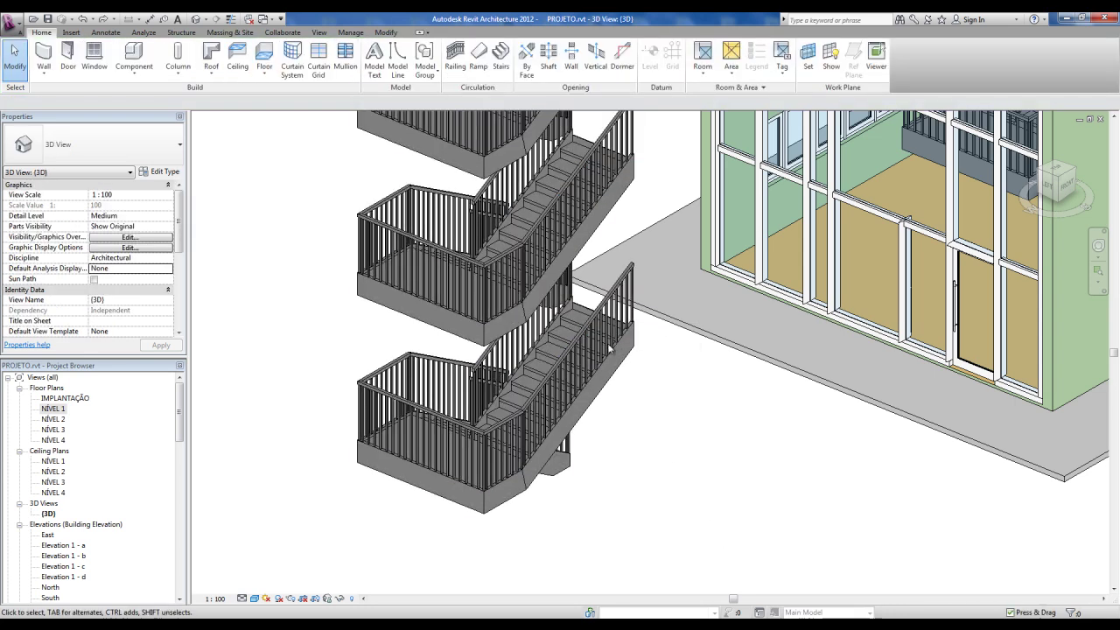
pyautogui.click(613, 306)
pyautogui.click(660, 427)
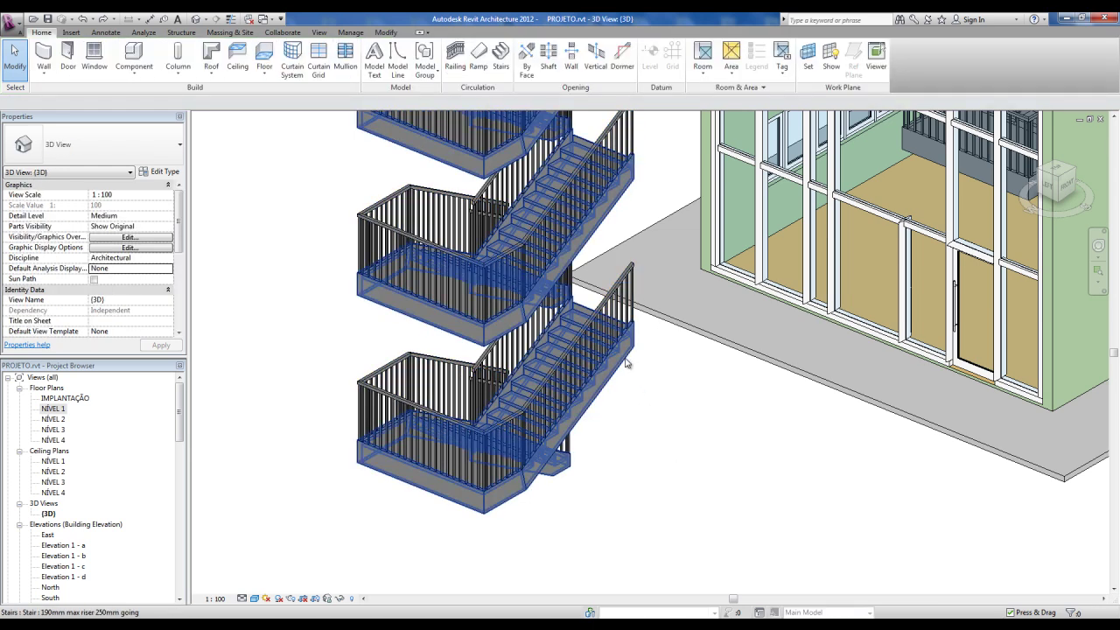
pyautogui.click(628, 364)
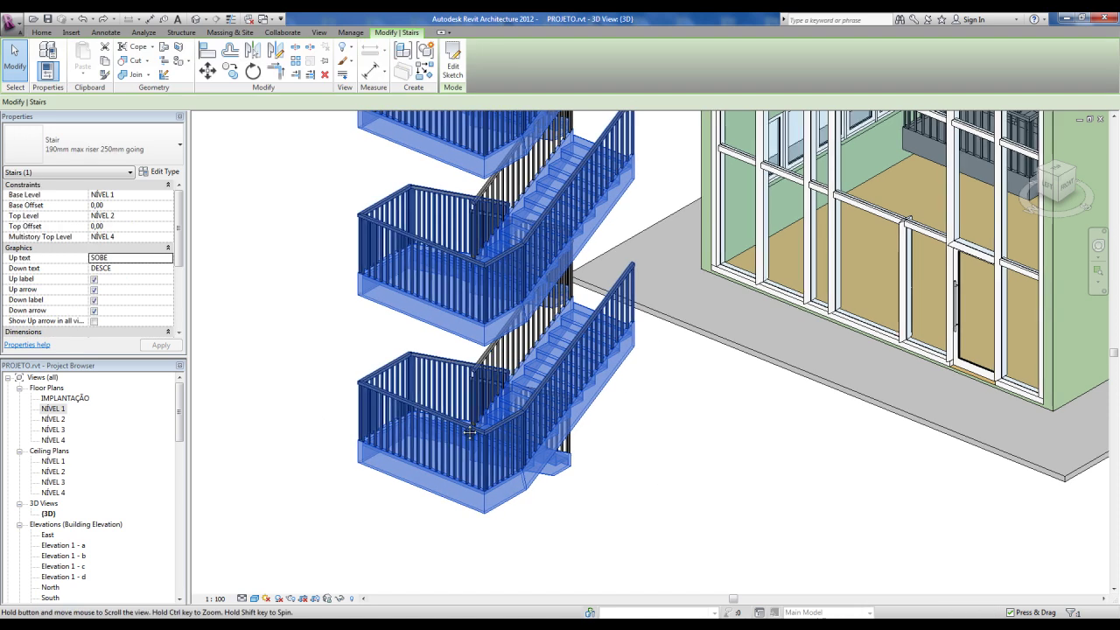
pyautogui.moveTo(577, 420); pyautogui.dragTo(615, 410, button='middle')
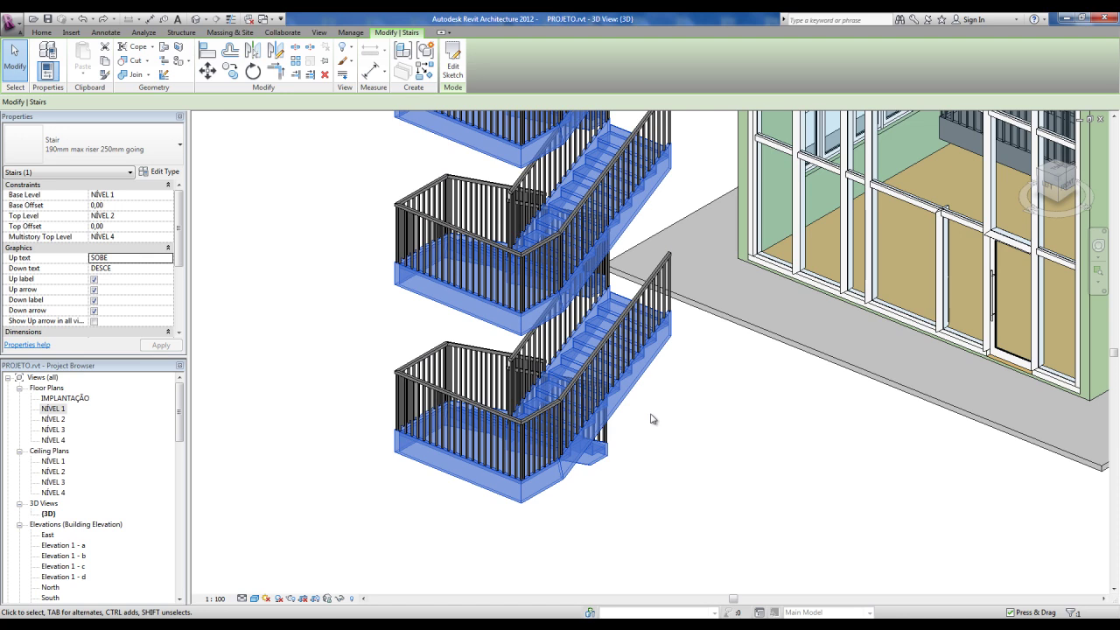
# - Duplicate the stair type in Type Properties and name it .ESCADA CONCRETO
pyautogui.click(159, 173)
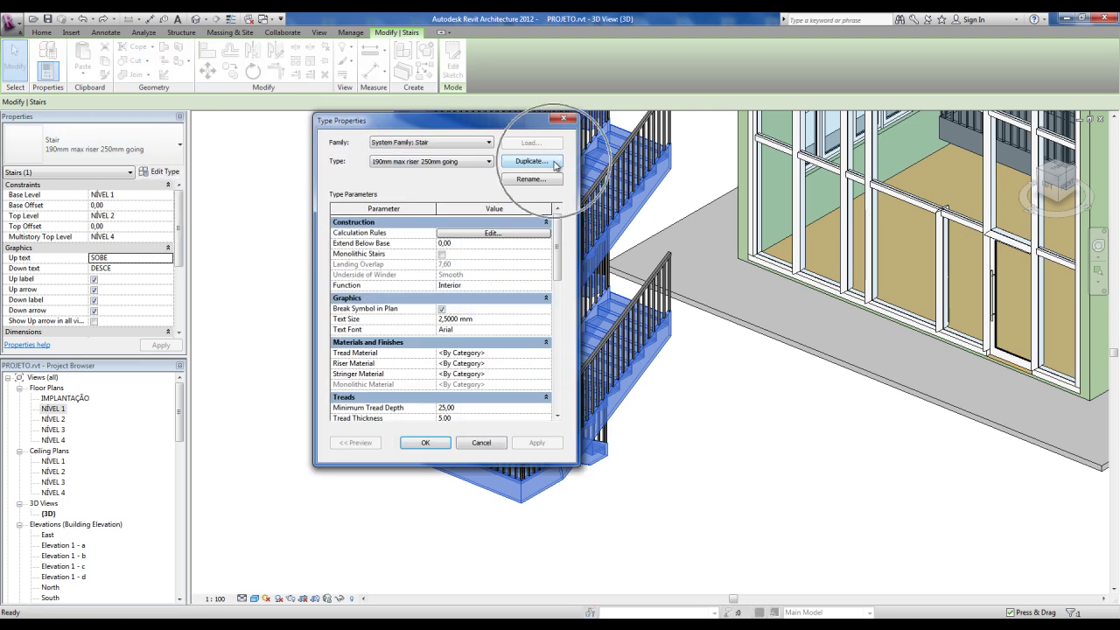
pyautogui.click(553, 161)
pyautogui.write('.ESCADA CONCRETO')
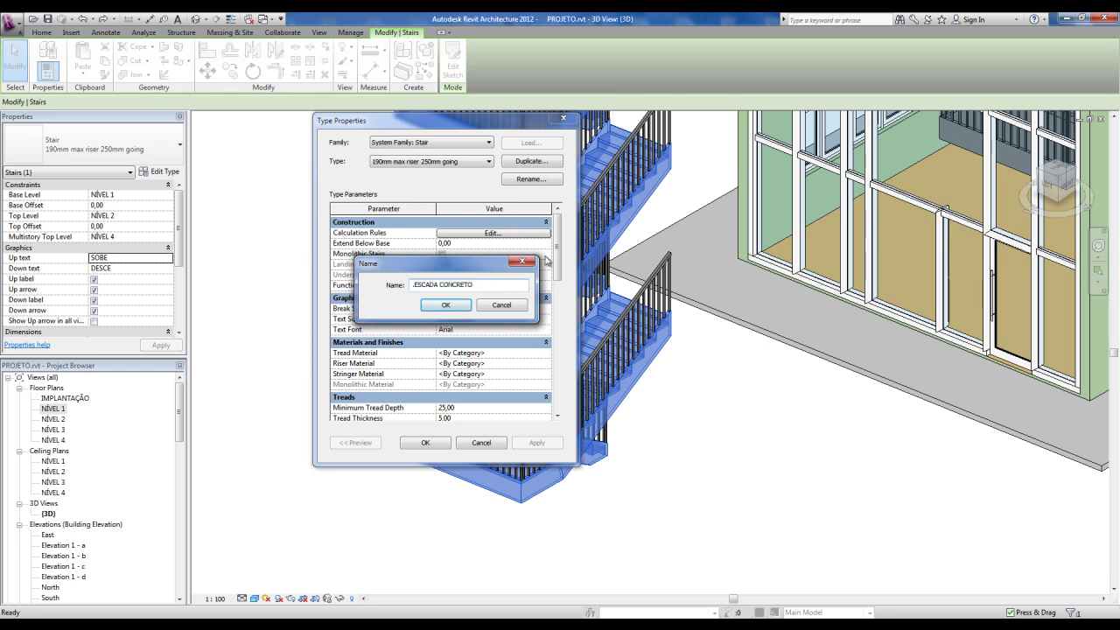
pyautogui.click(447, 306)
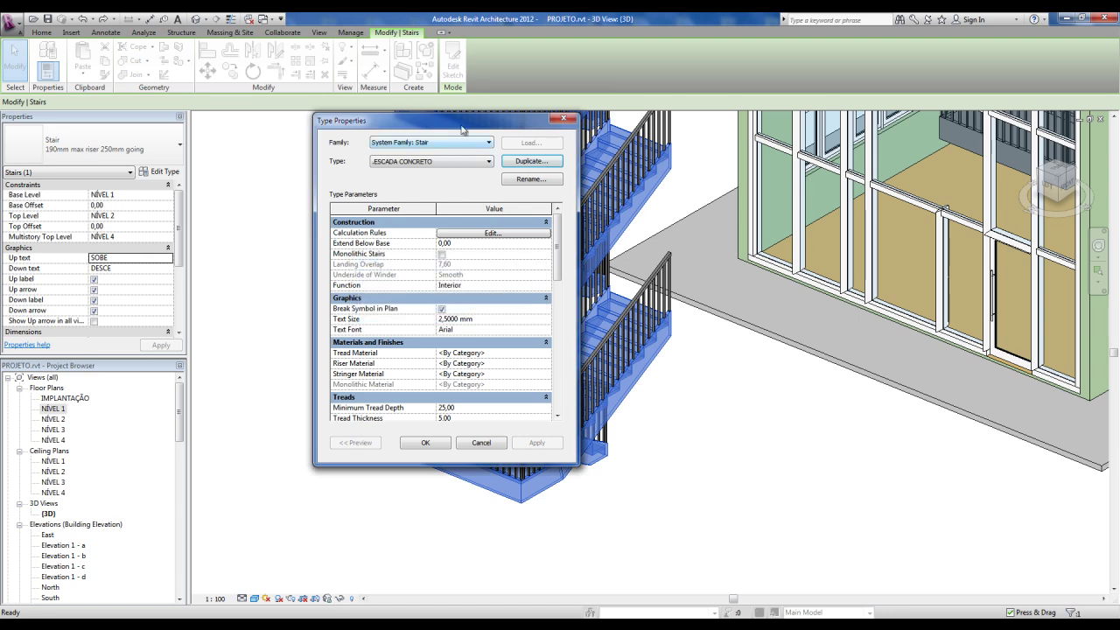
pyautogui.moveTo(463, 129); pyautogui.dragTo(266, 106)
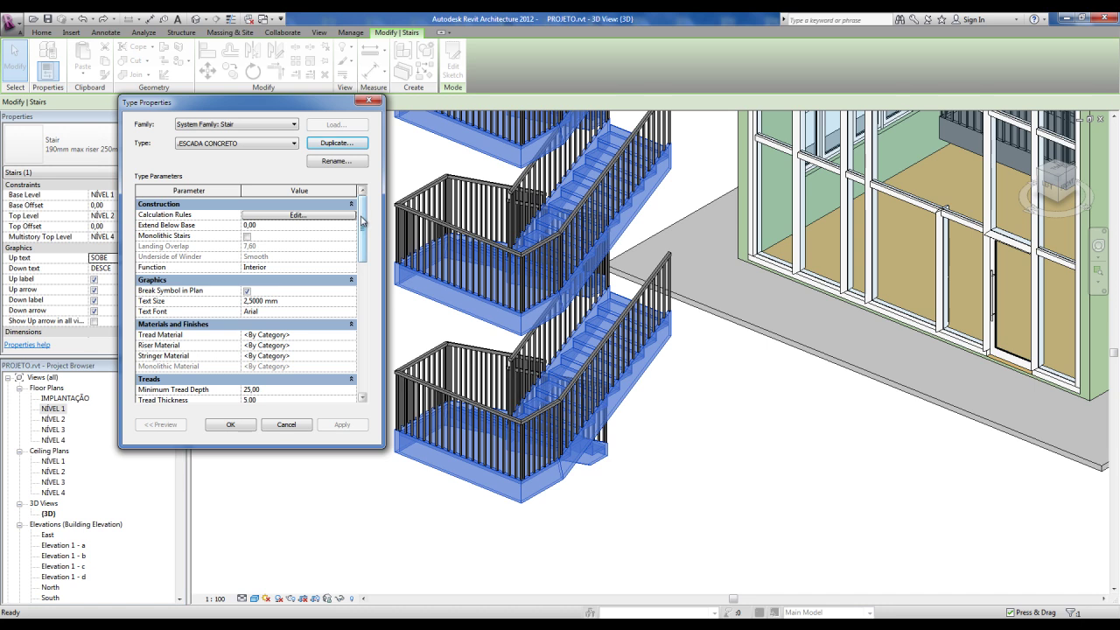
# - Toggle Monolithic Stairs on and then back off for the new type
pyautogui.moveTo(362, 222)
pyautogui.mouseDown()
pyautogui.moveTo(358, 317)
pyautogui.moveTo(364, 215)
pyautogui.mouseUp()
pyautogui.click(245, 237)
pyautogui.click(247, 237)
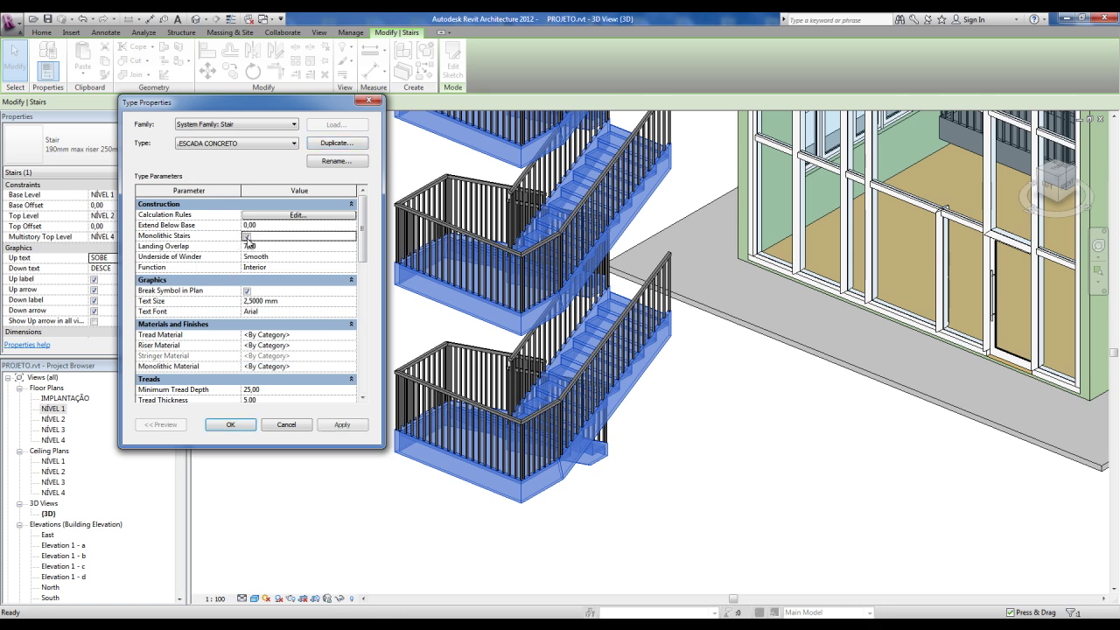
pyautogui.click(246, 236)
pyautogui.click(247, 236)
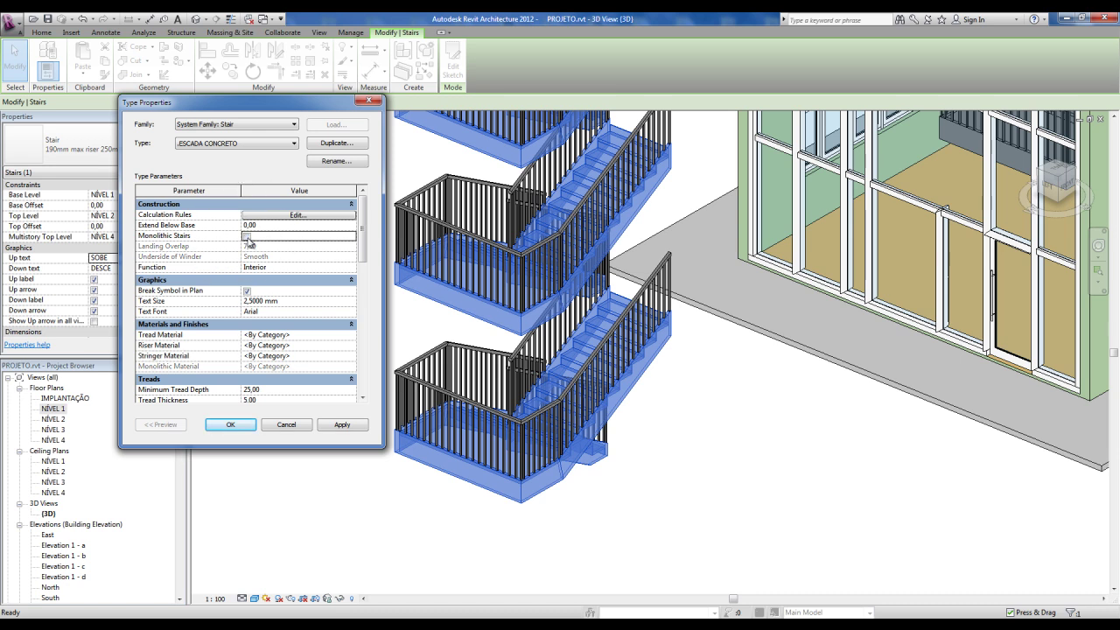
pyautogui.scroll(-2, 364, 256)
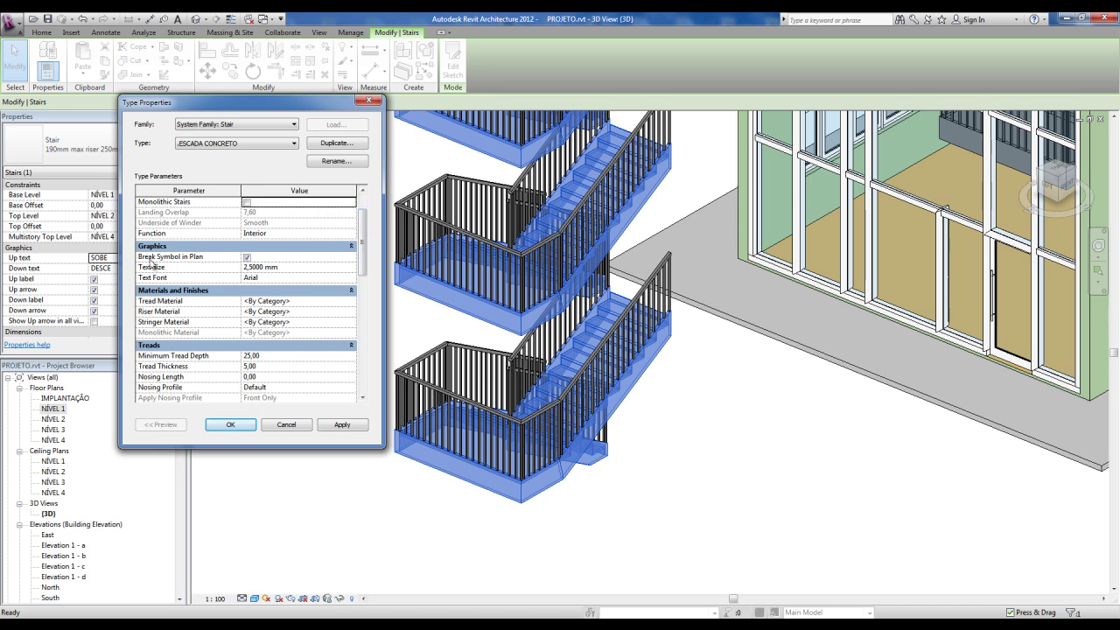
# - Leave Text Size unchanged and set Minimum Tread Depth under Treads to 28,00
pyautogui.click(265, 266)
pyautogui.doubleClick(265, 267)
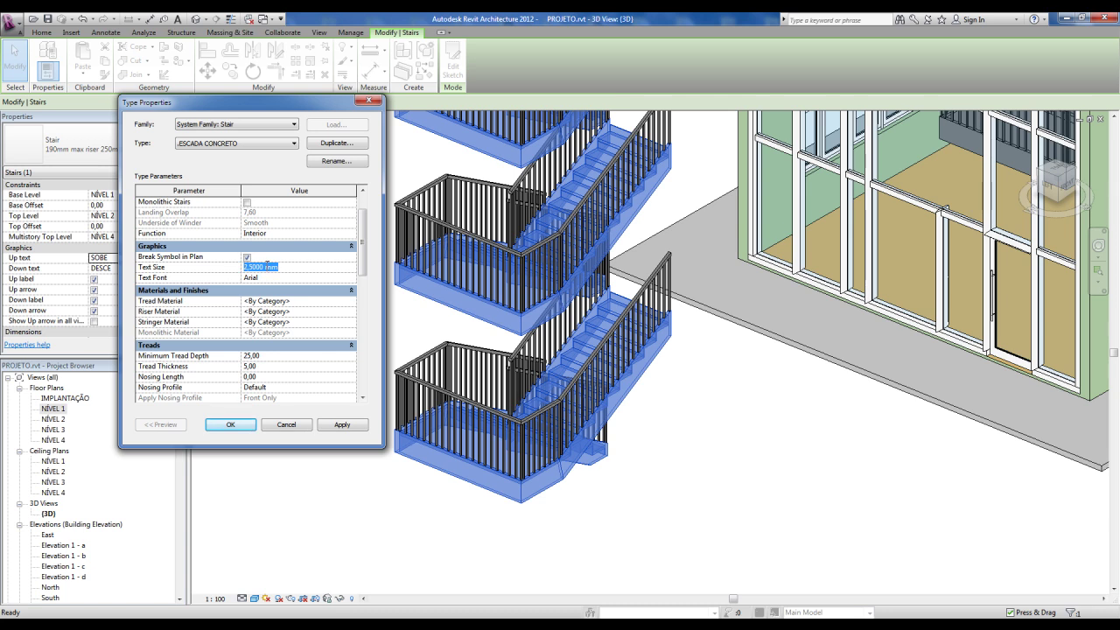
pyautogui.scroll(-1, 371, 264)
pyautogui.scroll(-1, 371, 264)
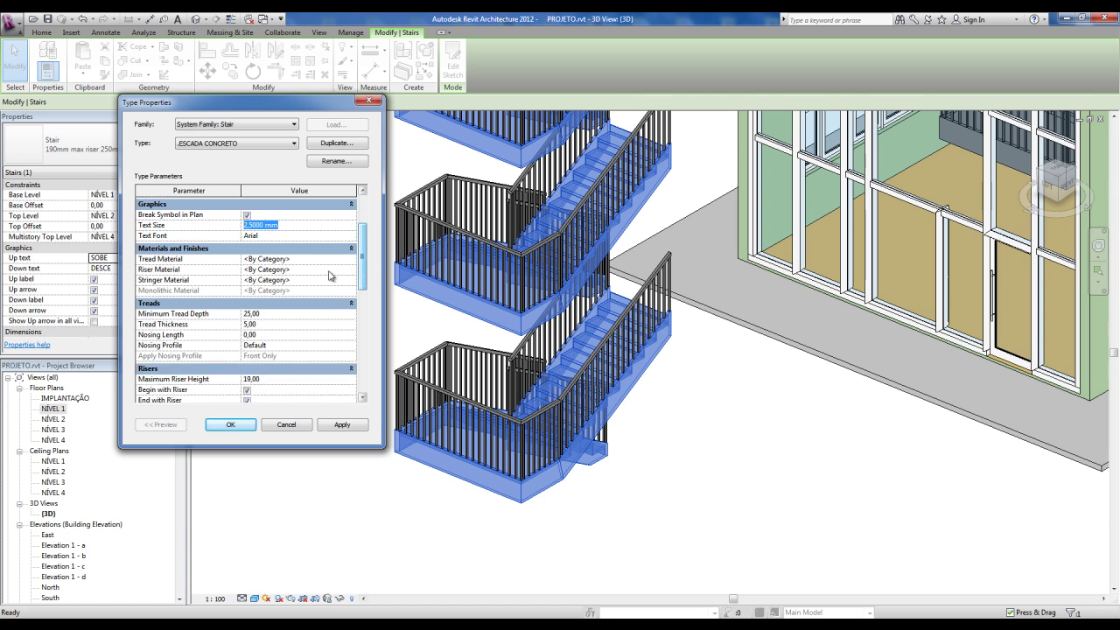
pyautogui.click(188, 262)
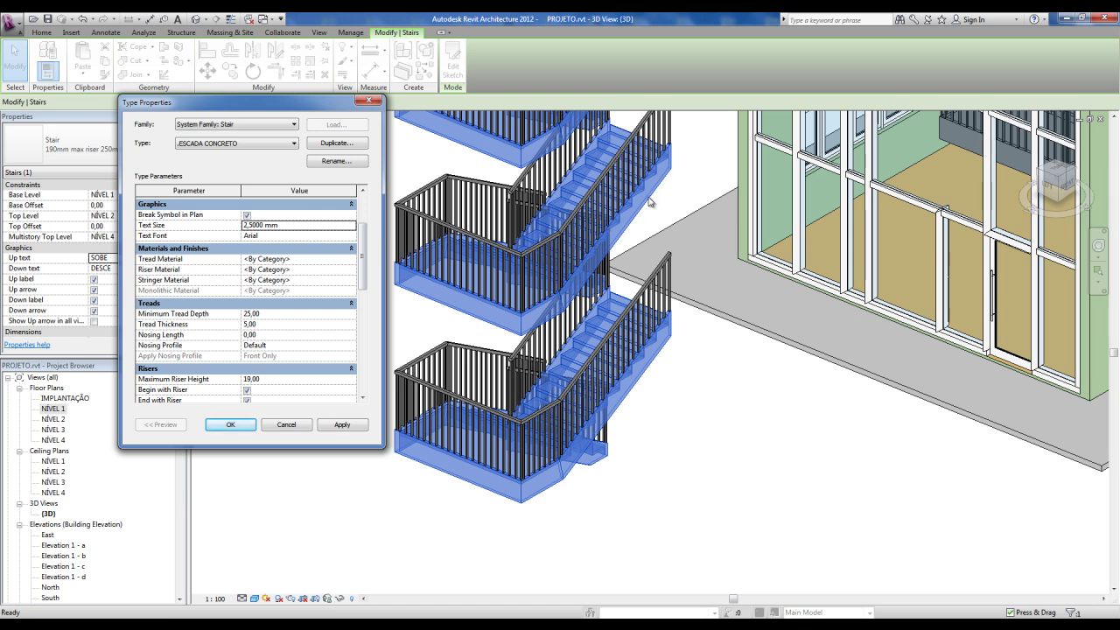
pyautogui.click(182, 297)
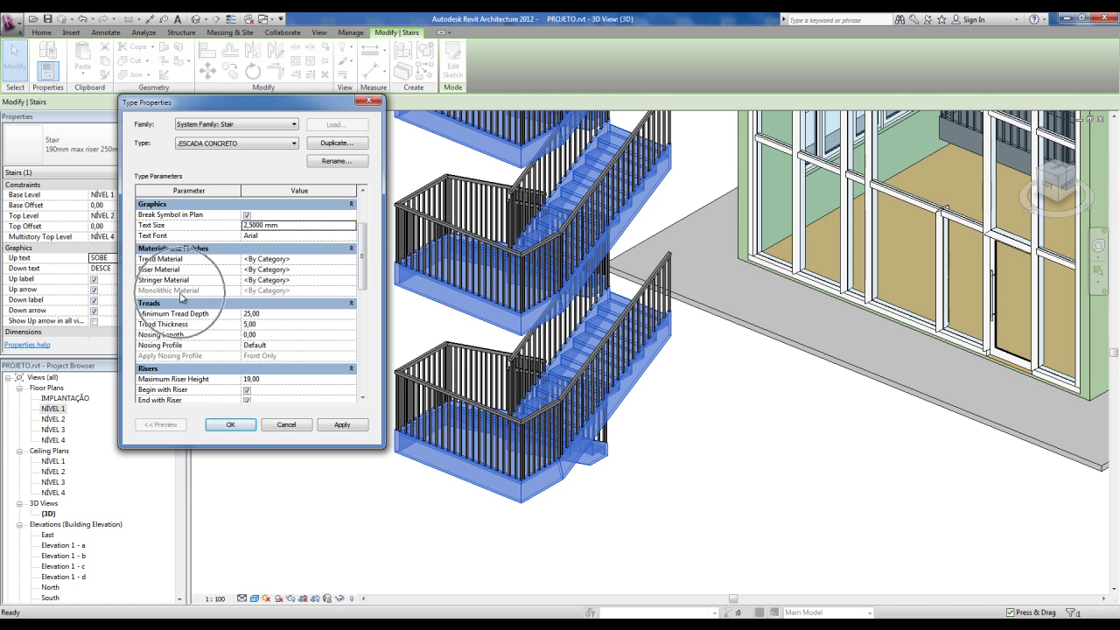
pyautogui.click(272, 293)
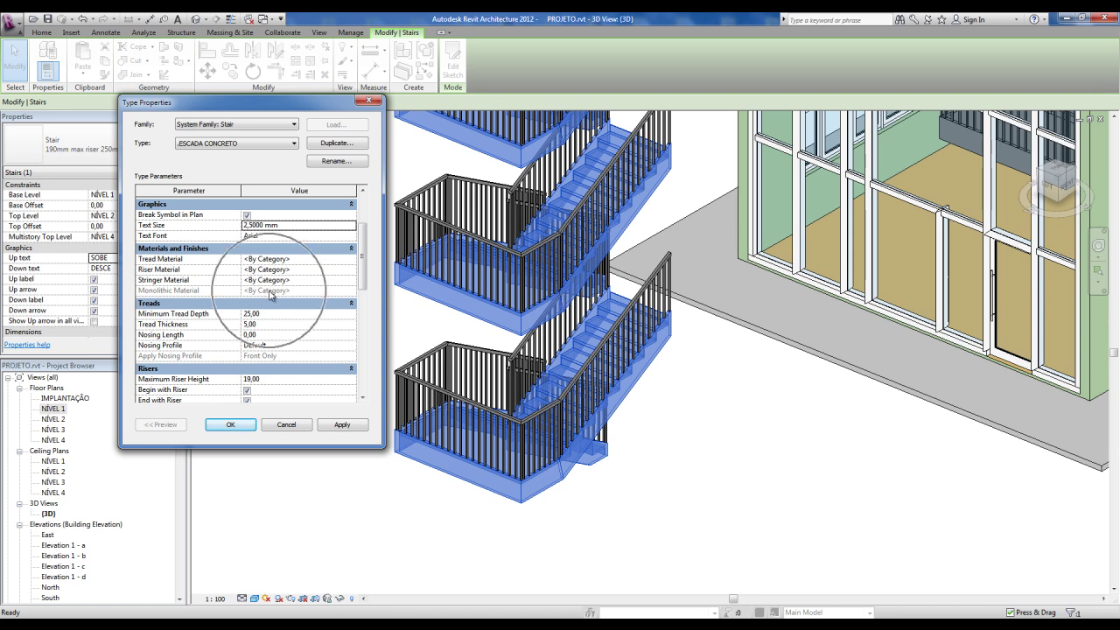
pyautogui.moveTo(364, 266); pyautogui.dragTo(363, 293)
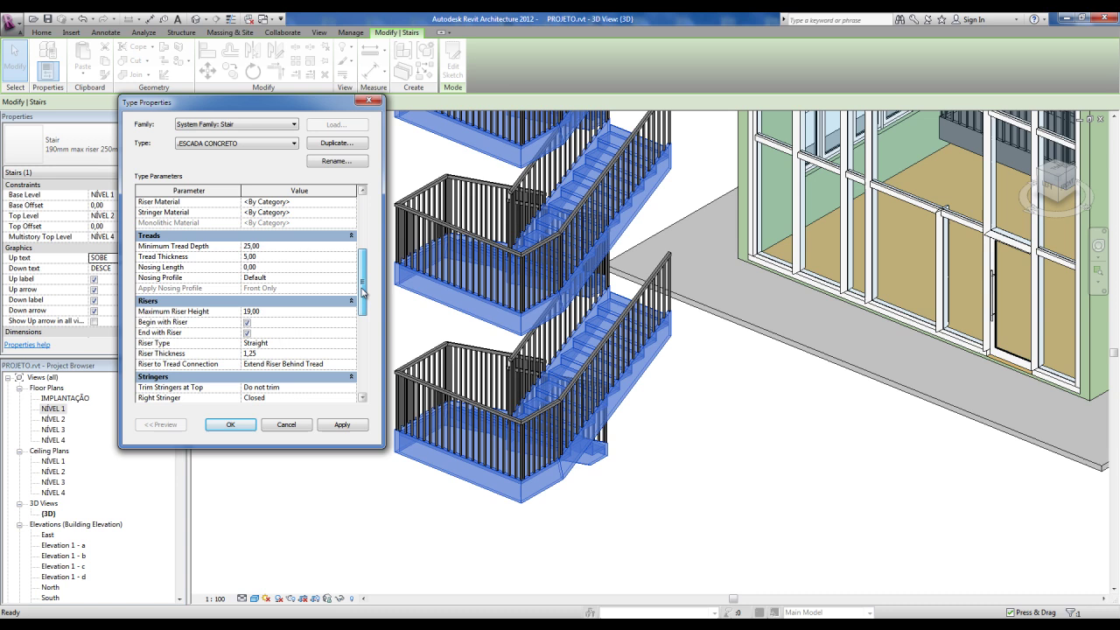
pyautogui.click(148, 236)
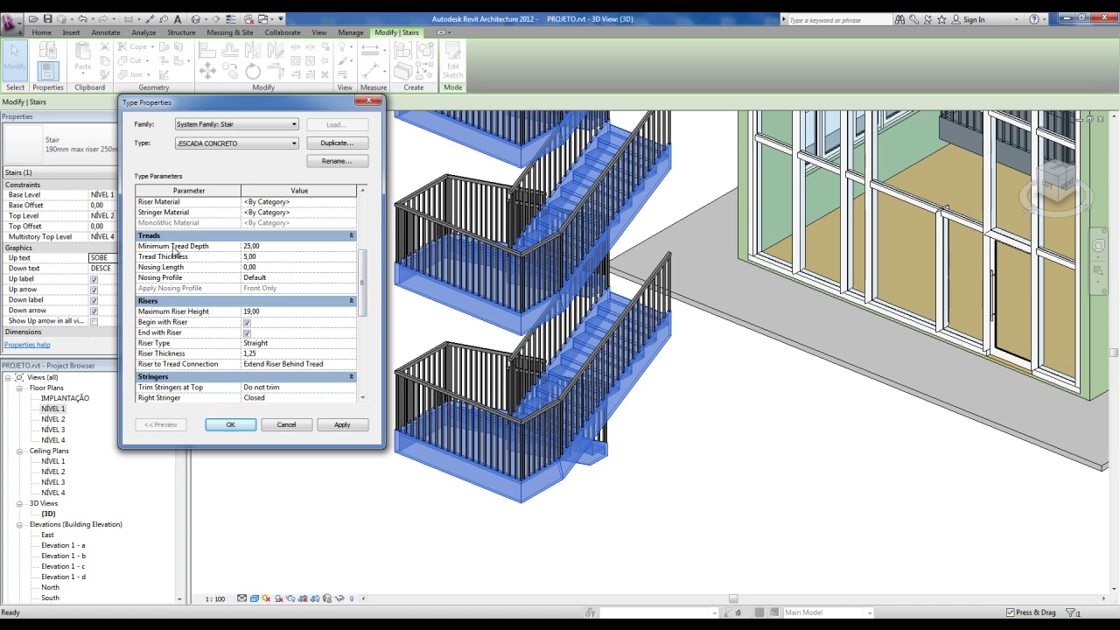
pyautogui.click(183, 249)
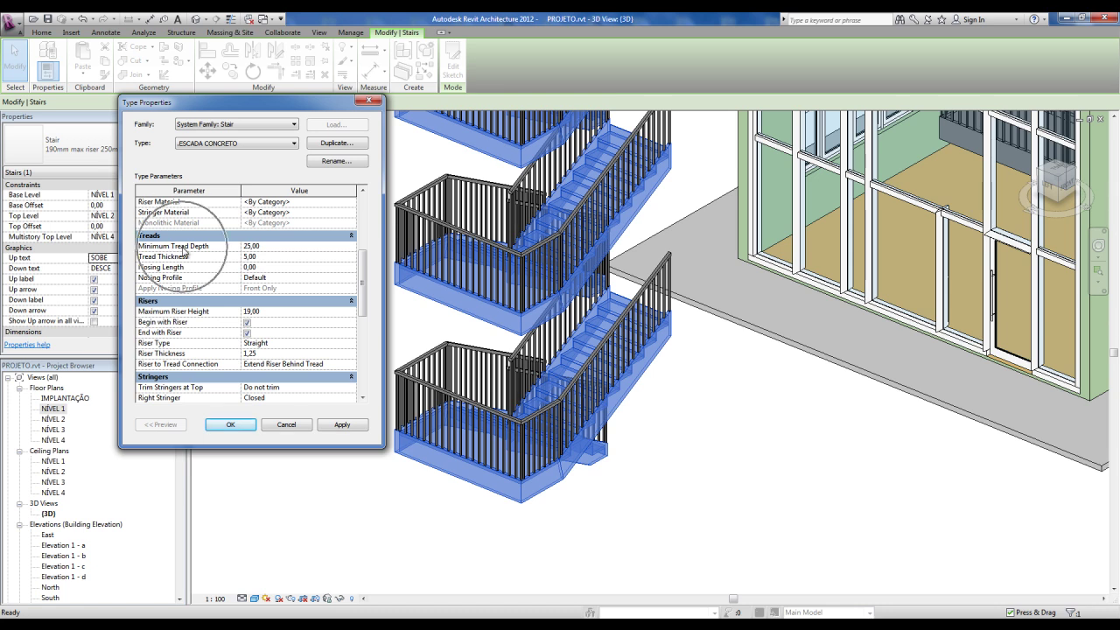
pyautogui.click(184, 247)
pyautogui.write('28')
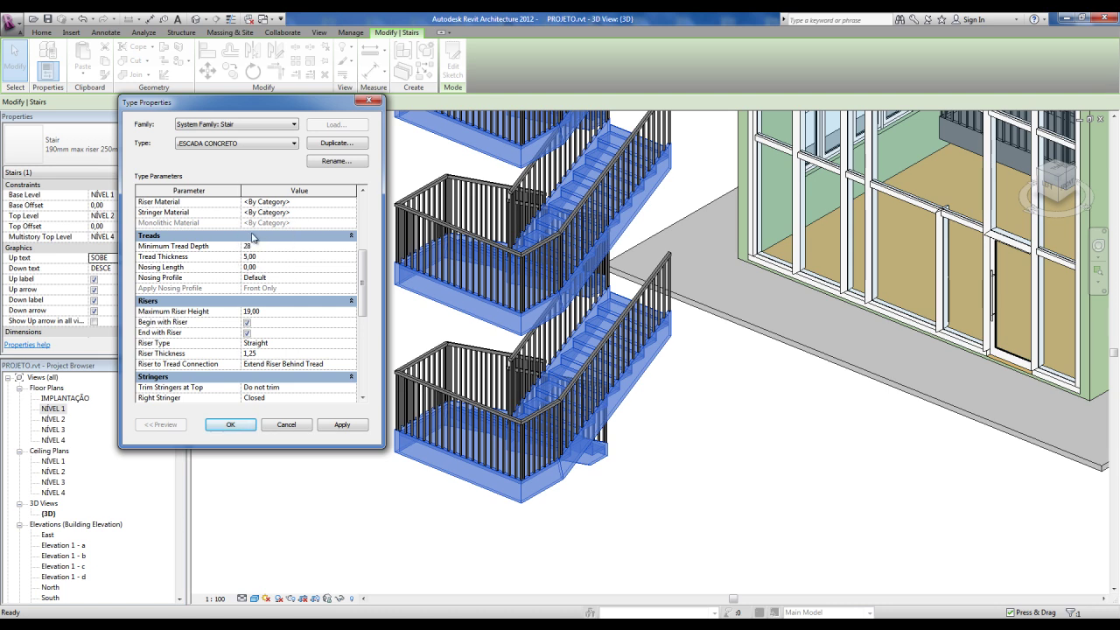
pyautogui.click(264, 257)
# - Change the Maximum Riser Height from 19,00 to 18,00
pyautogui.click(265, 268)
pyautogui.click(276, 267)
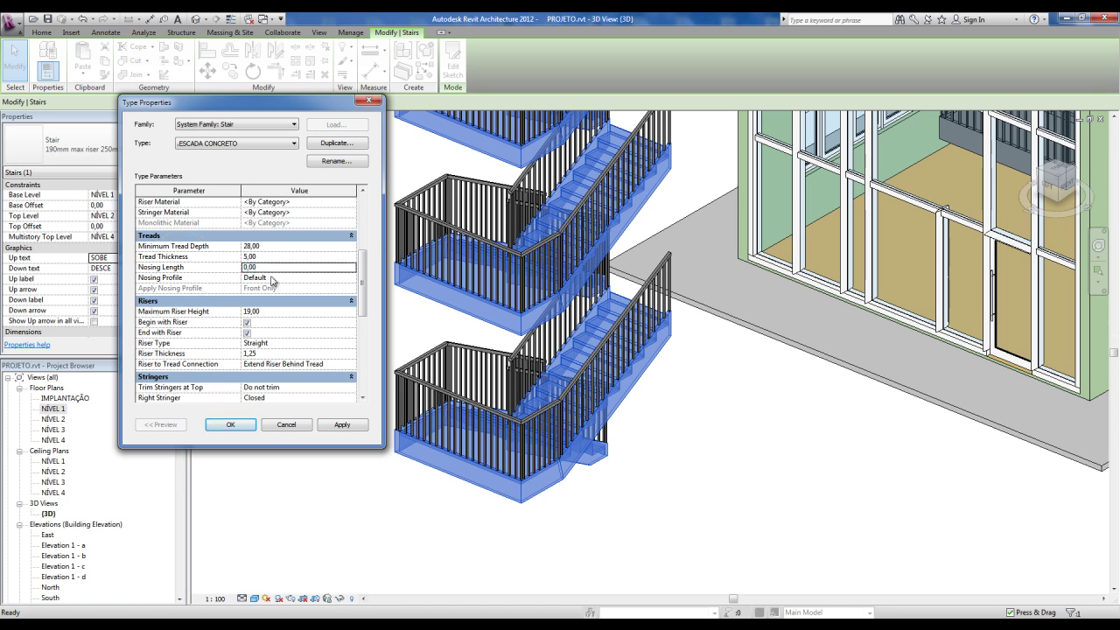
pyautogui.click(573, 200)
pyautogui.click(576, 200)
pyautogui.moveTo(367, 276); pyautogui.dragTo(367, 294)
pyautogui.click(154, 258)
pyautogui.click(267, 267)
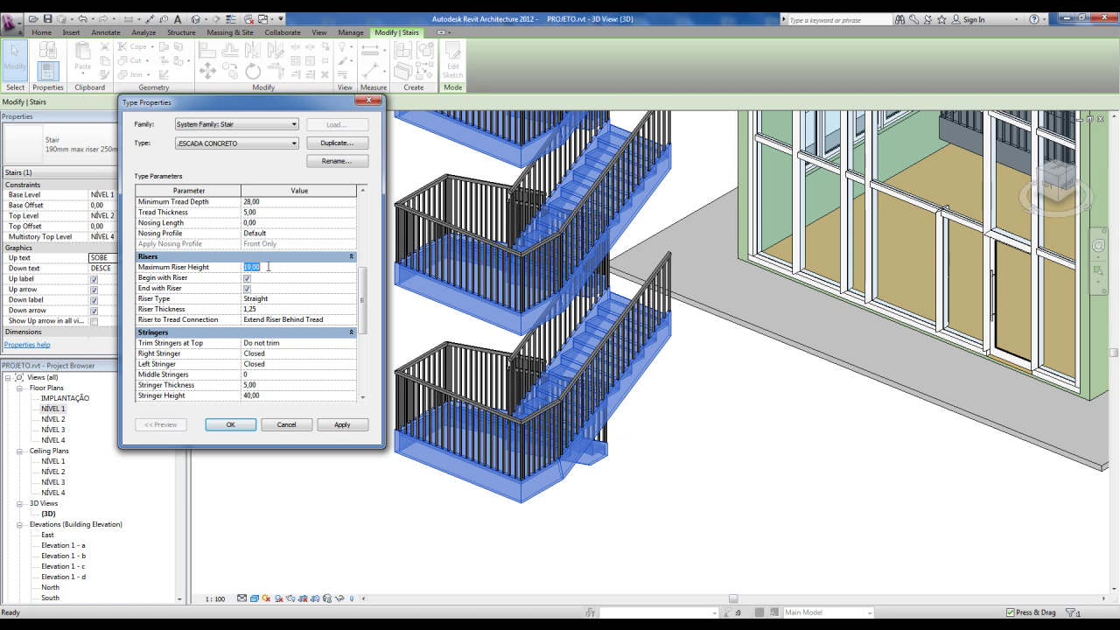
pyautogui.click(268, 267)
pyautogui.write('18')
pyautogui.scroll(-2, 363, 292)
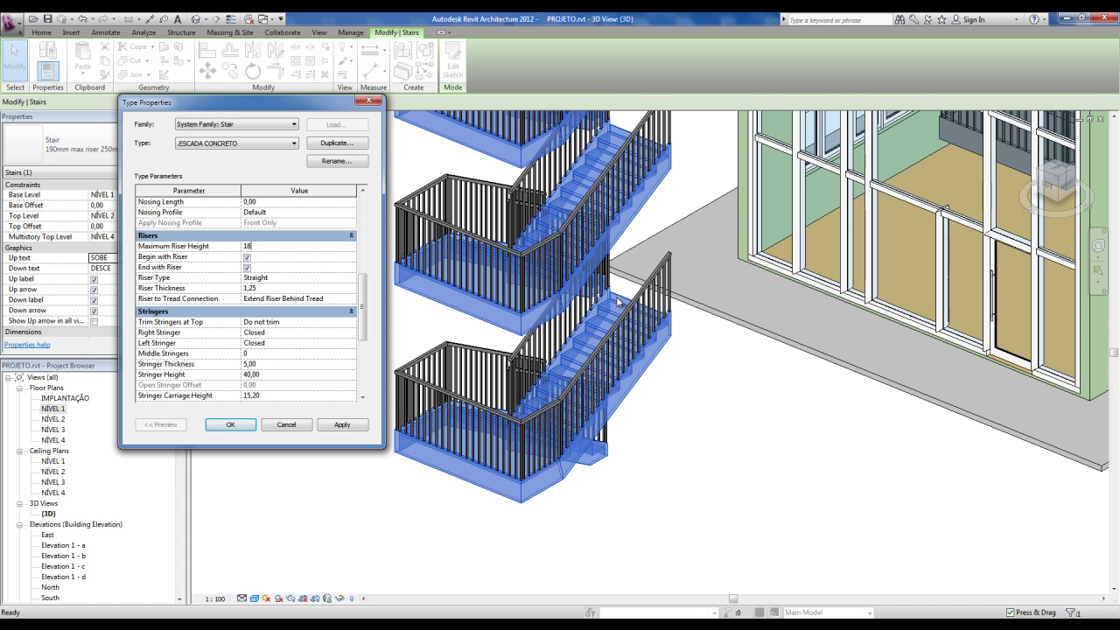
pyautogui.scroll(-1, 367, 302)
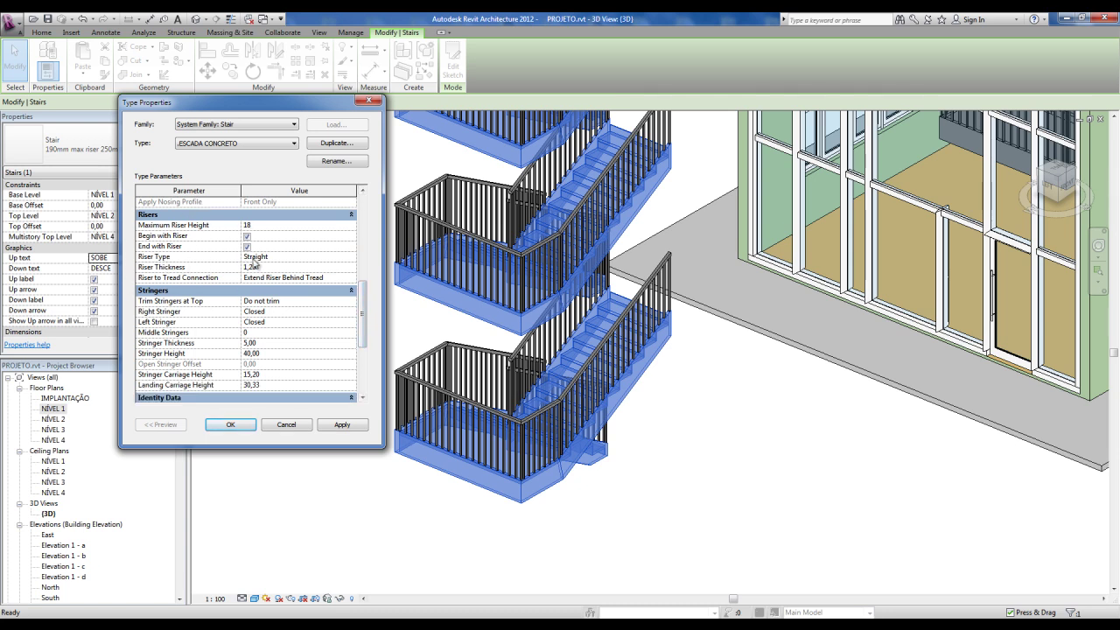
pyautogui.click(351, 256)
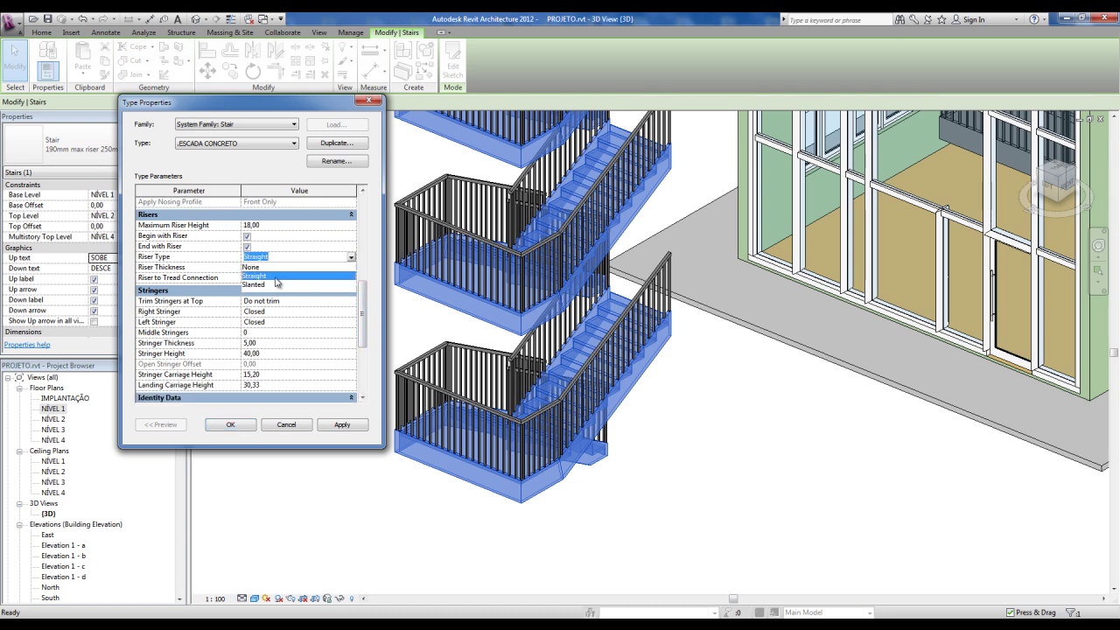
# - Try Slanted and None as Riser Type, then set it back to Straight
pyautogui.click(259, 285)
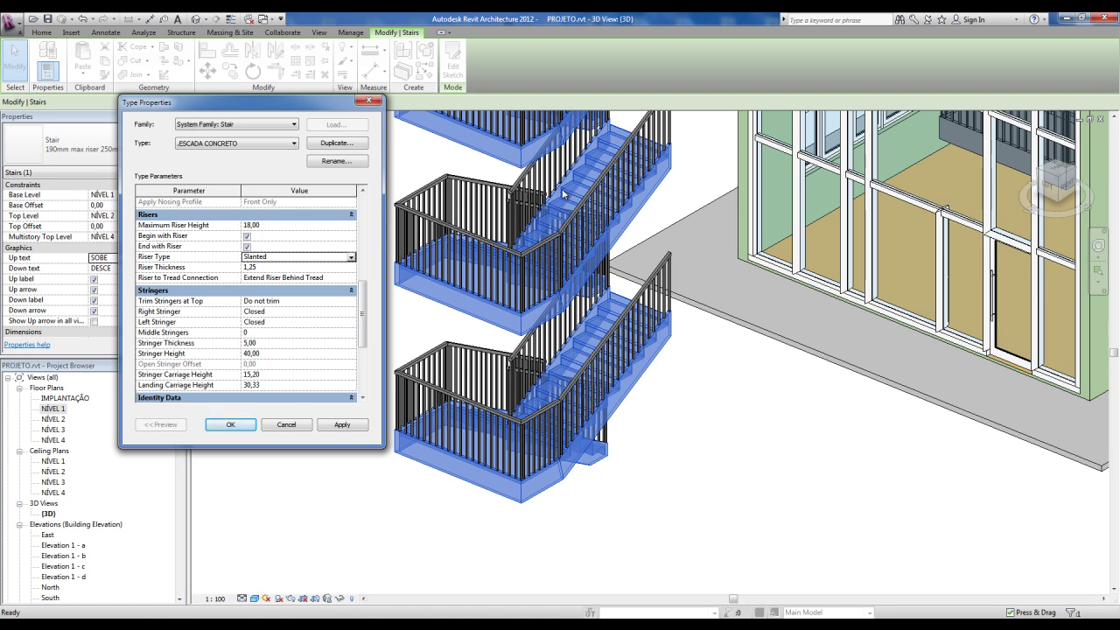
pyautogui.click(263, 259)
pyautogui.click(352, 260)
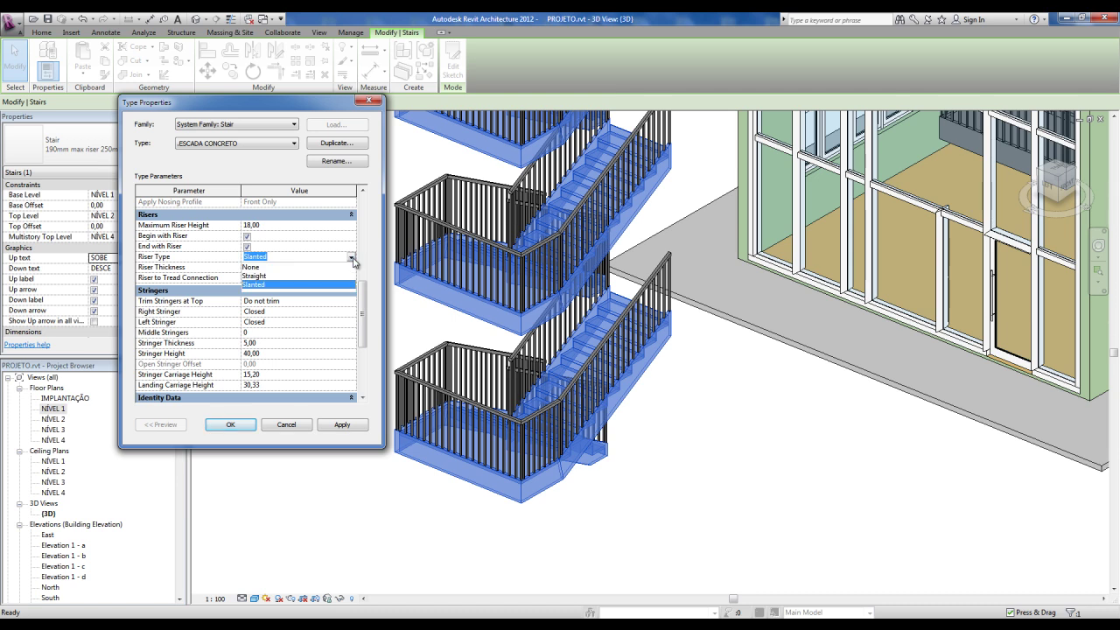
pyautogui.click(283, 268)
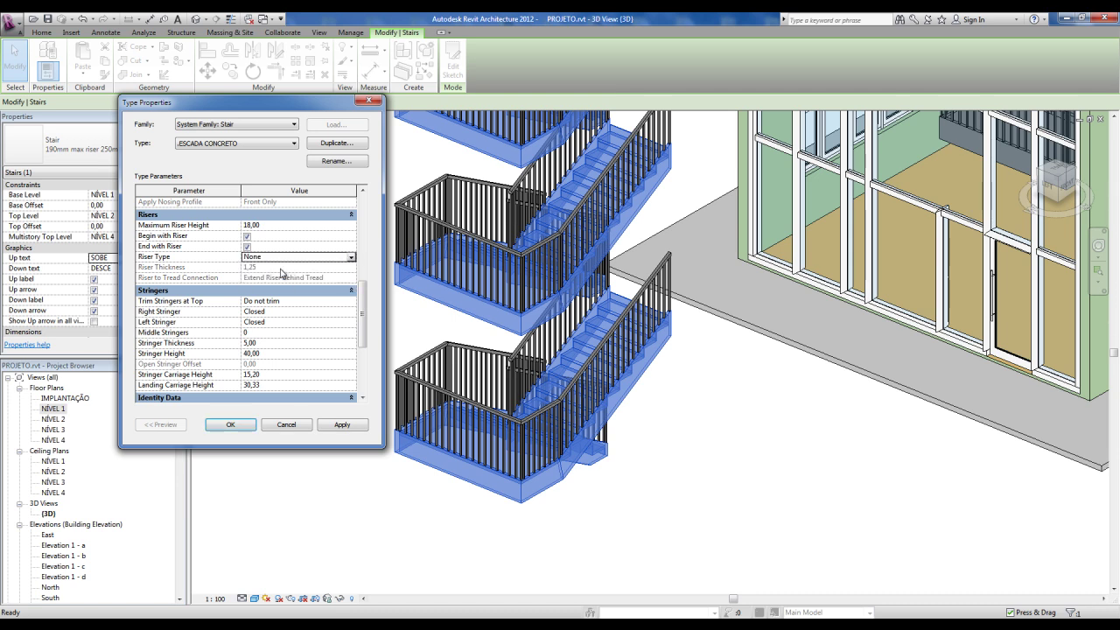
pyautogui.click(351, 257)
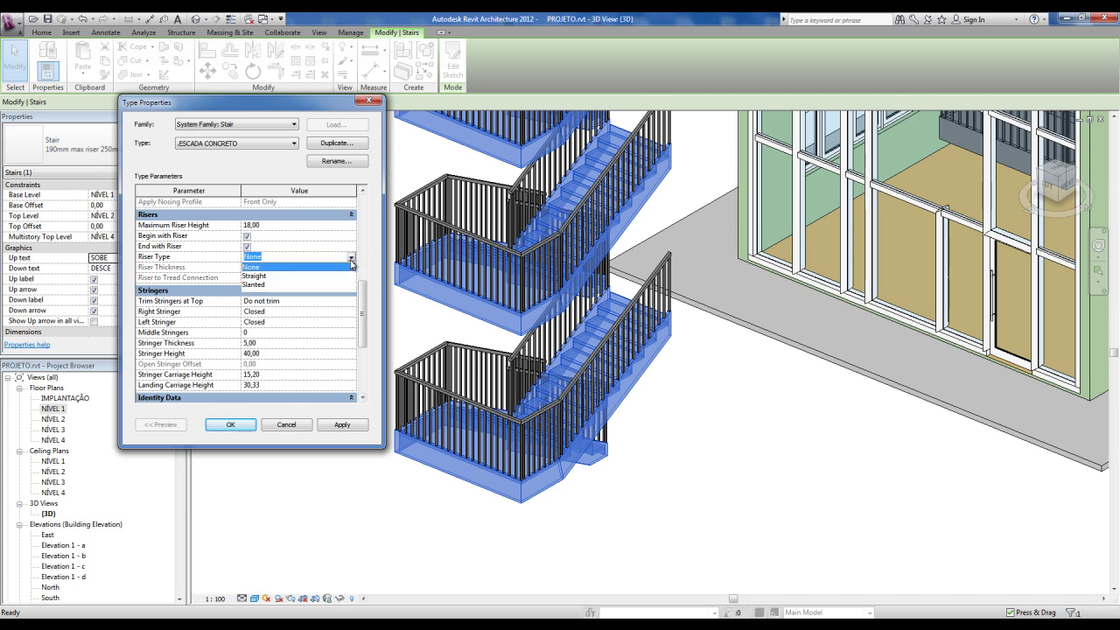
pyautogui.click(254, 276)
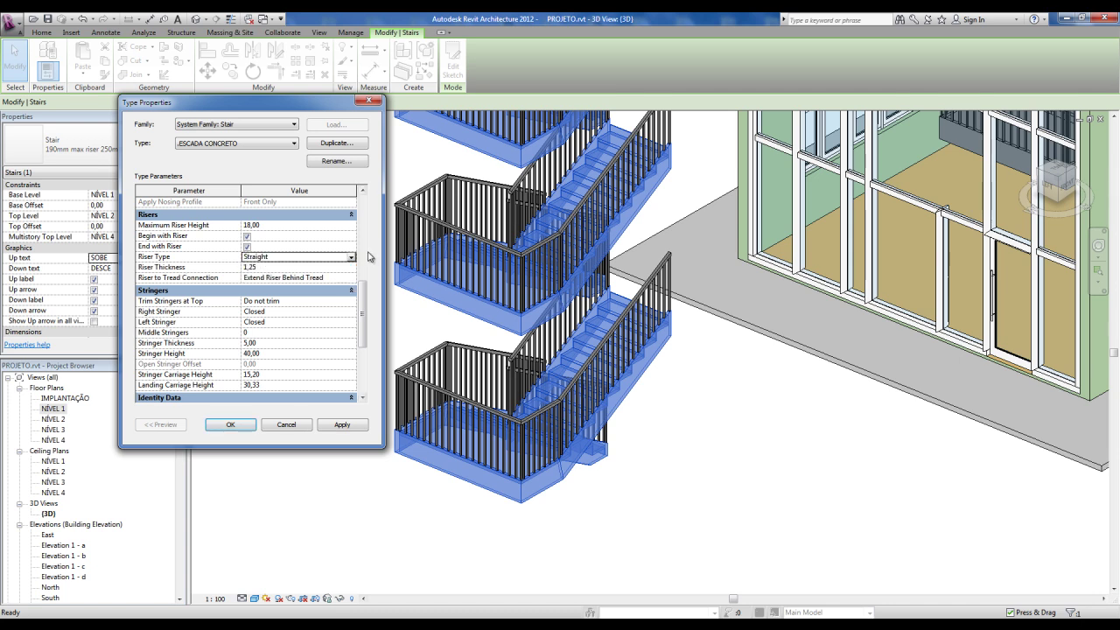
# - Select the Riser Thickness value and review the remaining riser parameters
pyautogui.scroll(-1, 364, 309)
pyautogui.moveTo(363, 310); pyautogui.dragTo(364, 313)
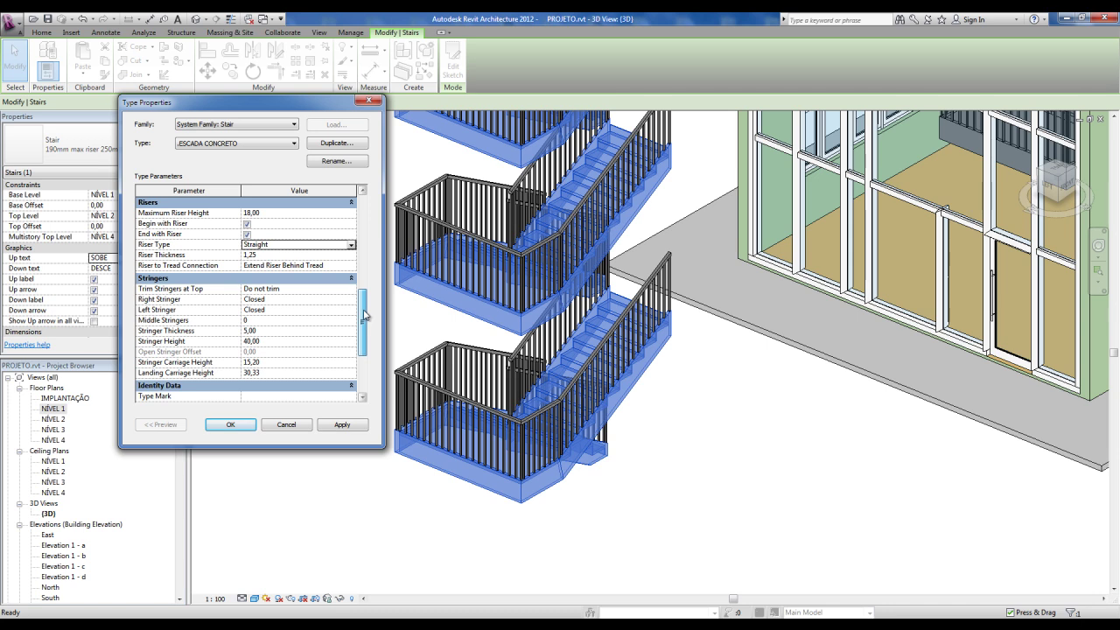
pyautogui.click(266, 255)
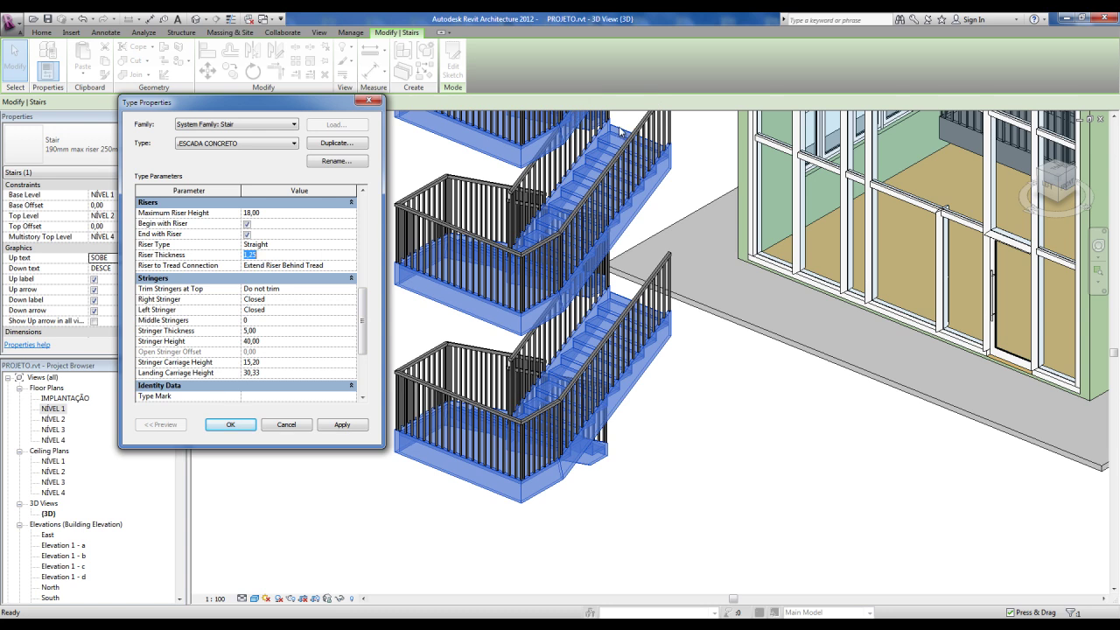
pyautogui.scroll(-1, 367, 312)
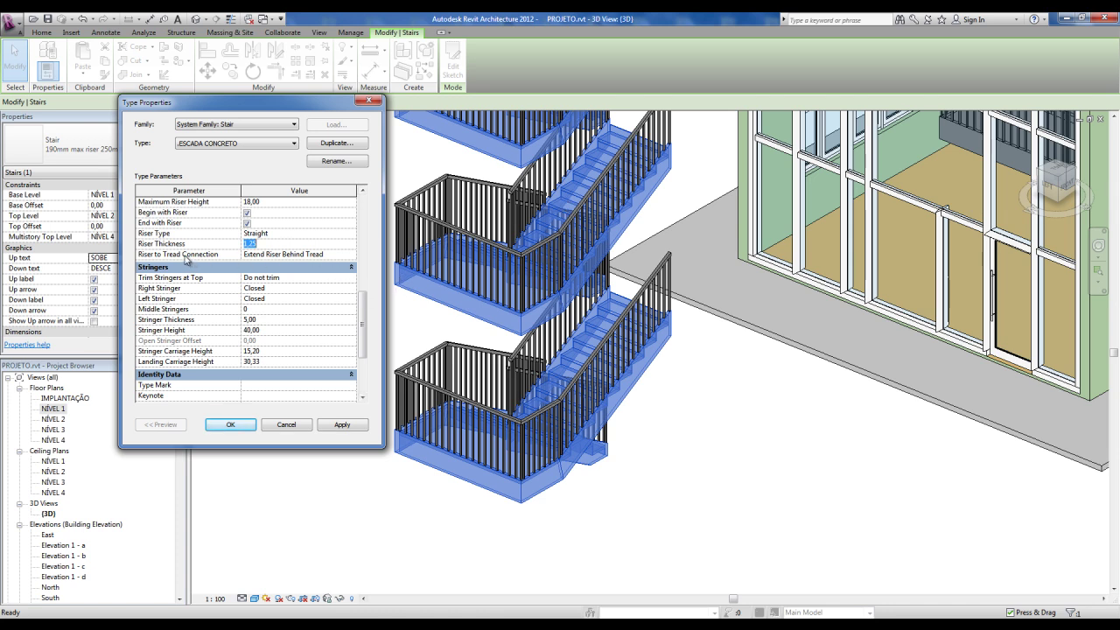
pyautogui.moveTo(364, 315); pyautogui.dragTo(364, 333)
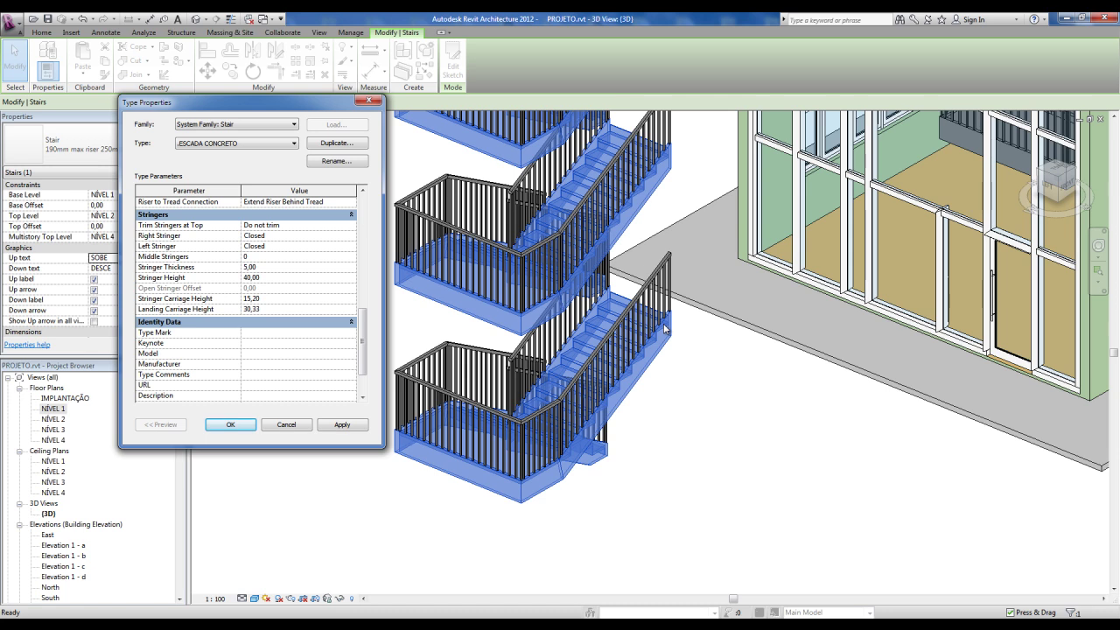
# - Try Open Right and Left Stringers on the stair type and preview the result
pyautogui.click(351, 236)
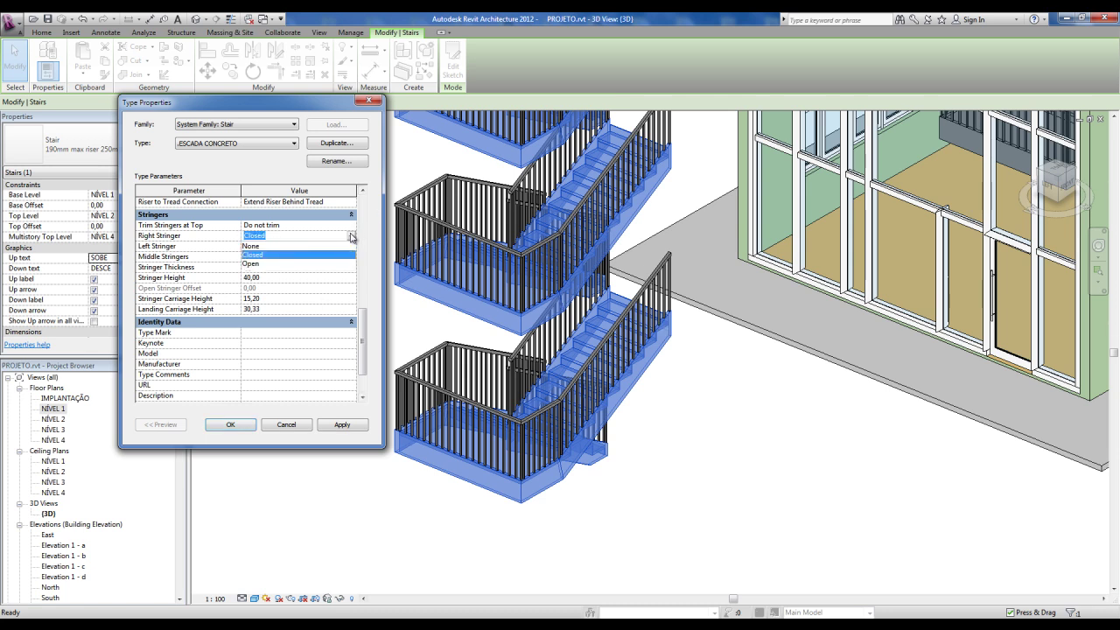
pyautogui.click(265, 264)
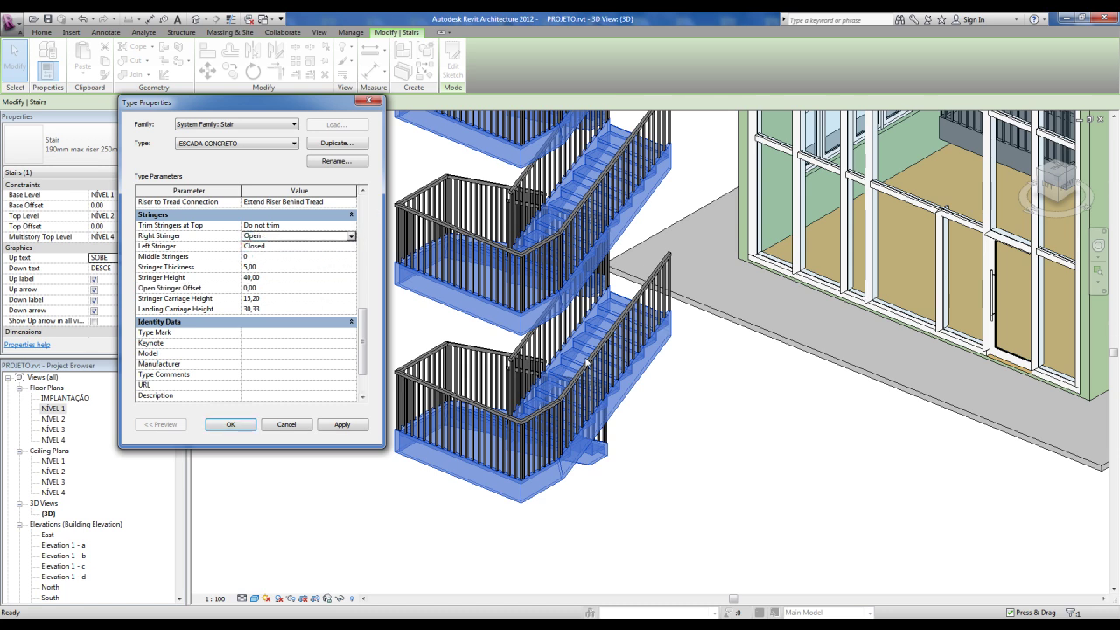
pyautogui.click(351, 245)
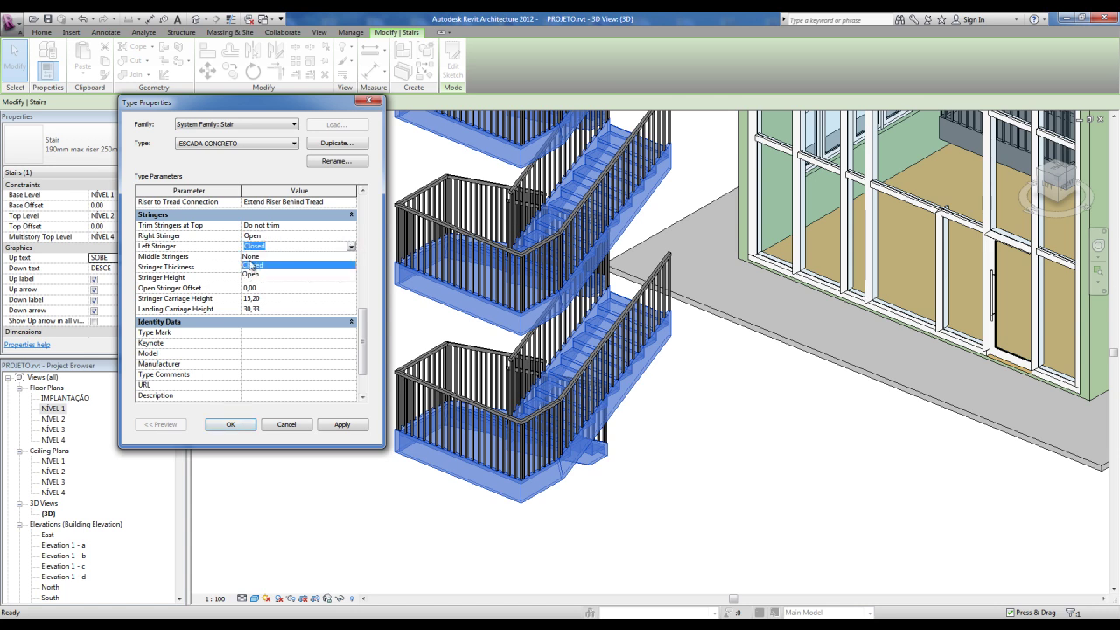
pyautogui.click(250, 273)
pyautogui.click(230, 424)
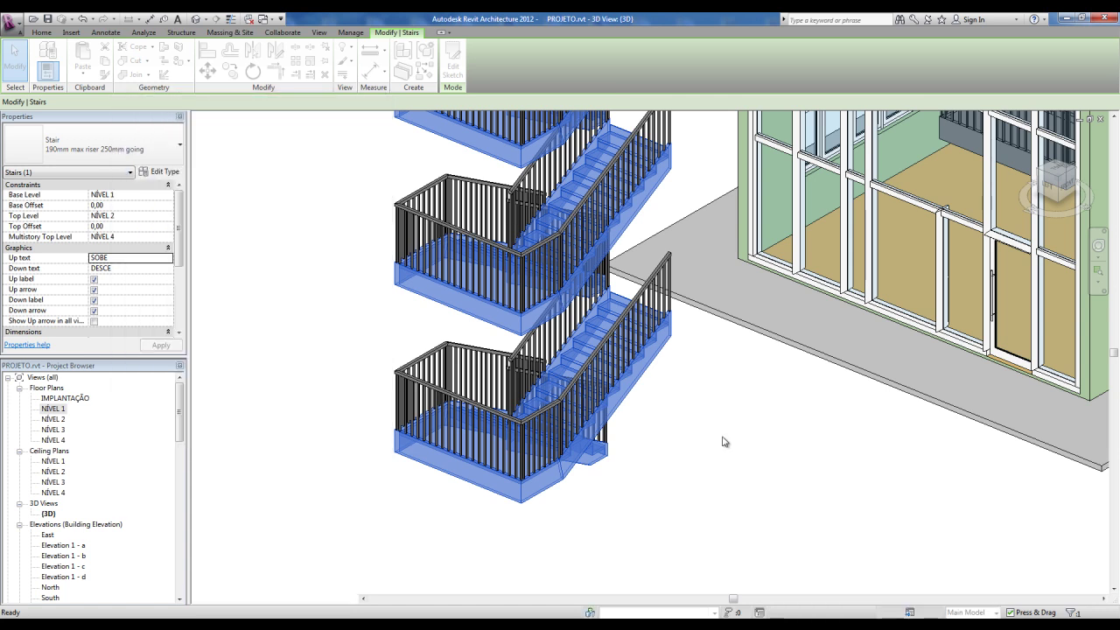
pyautogui.click(722, 442)
pyautogui.scroll(2, 658, 385)
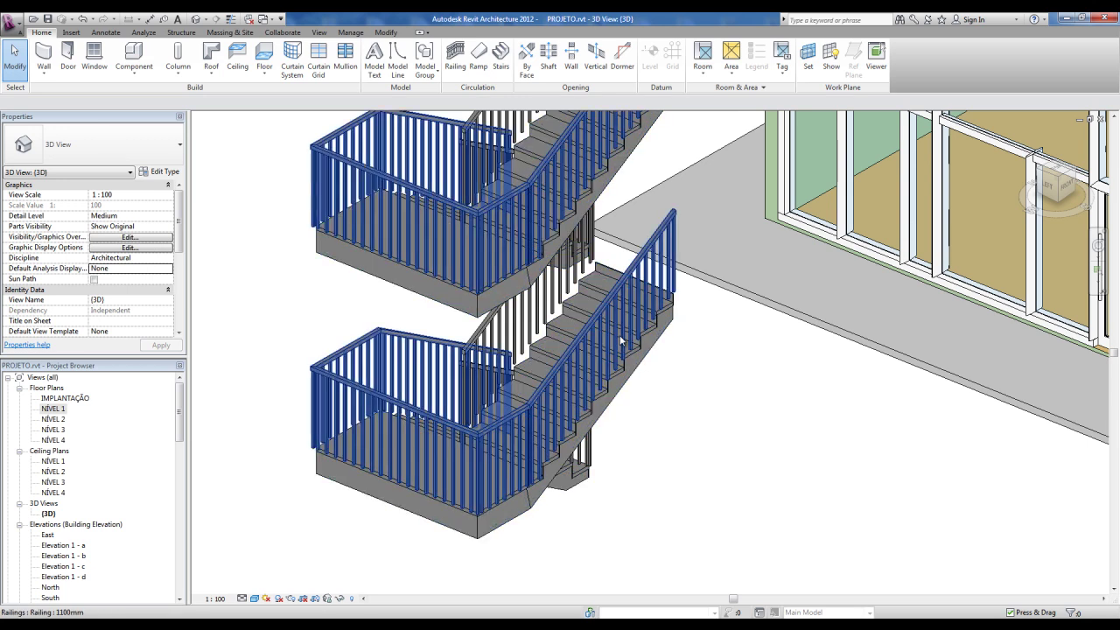
# - Reopen the stair type properties and set both Right and Left Stringer back to Closed
pyautogui.click(630, 388)
pyautogui.click(160, 172)
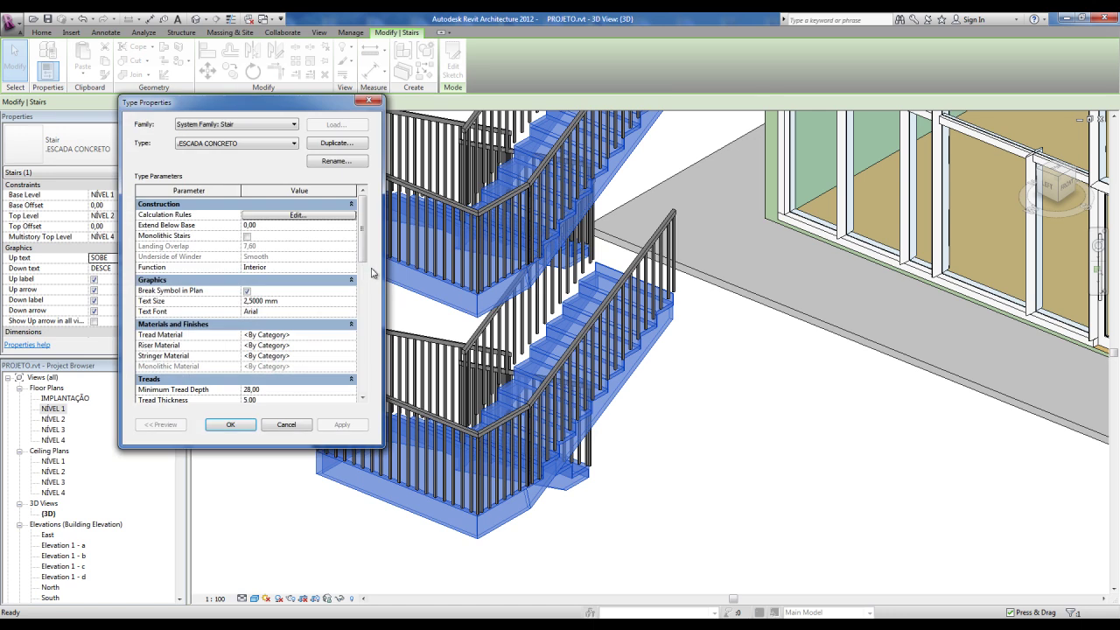
pyautogui.scroll(-5, 339, 298)
pyautogui.scroll(-5, 338, 297)
pyautogui.scroll(-3, 338, 297)
pyautogui.click(351, 277)
pyautogui.click(351, 278)
pyautogui.click(288, 294)
pyautogui.click(323, 289)
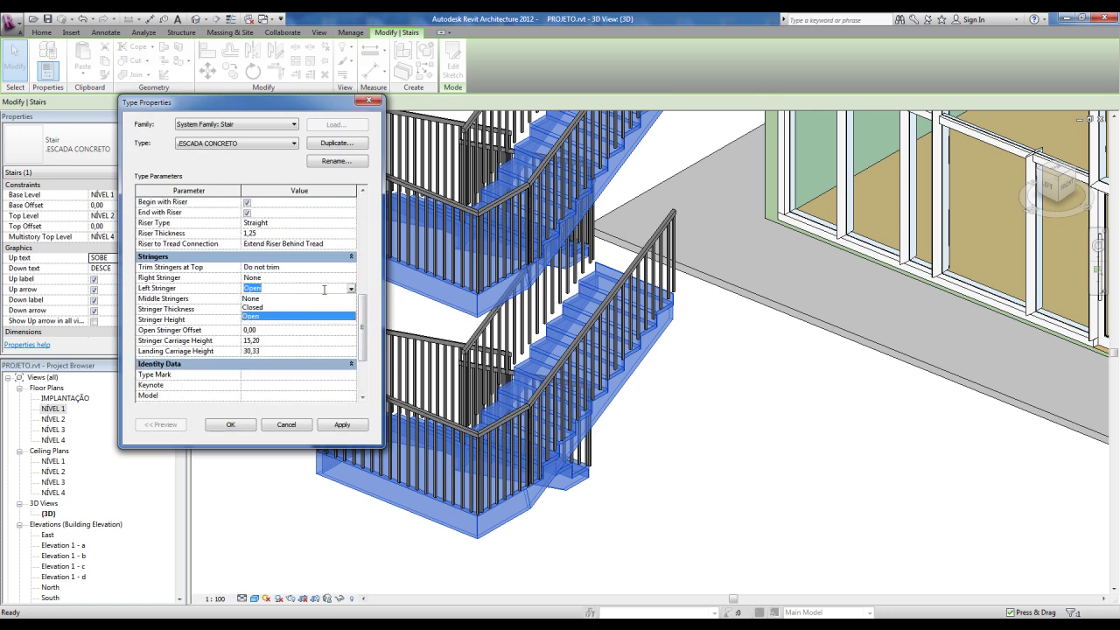
pyautogui.click(260, 308)
pyautogui.click(267, 277)
pyautogui.click(267, 277)
pyautogui.click(269, 298)
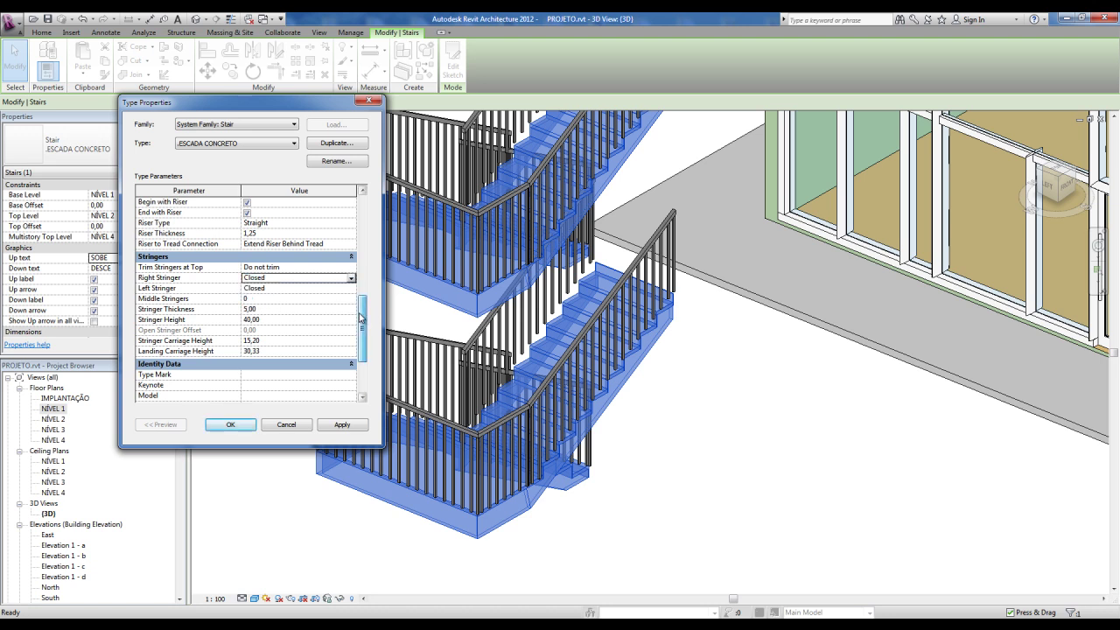
# - Check the Stringer Thickness, apply the closed stringers and inspect the stair
pyautogui.scroll(-1, 360, 320)
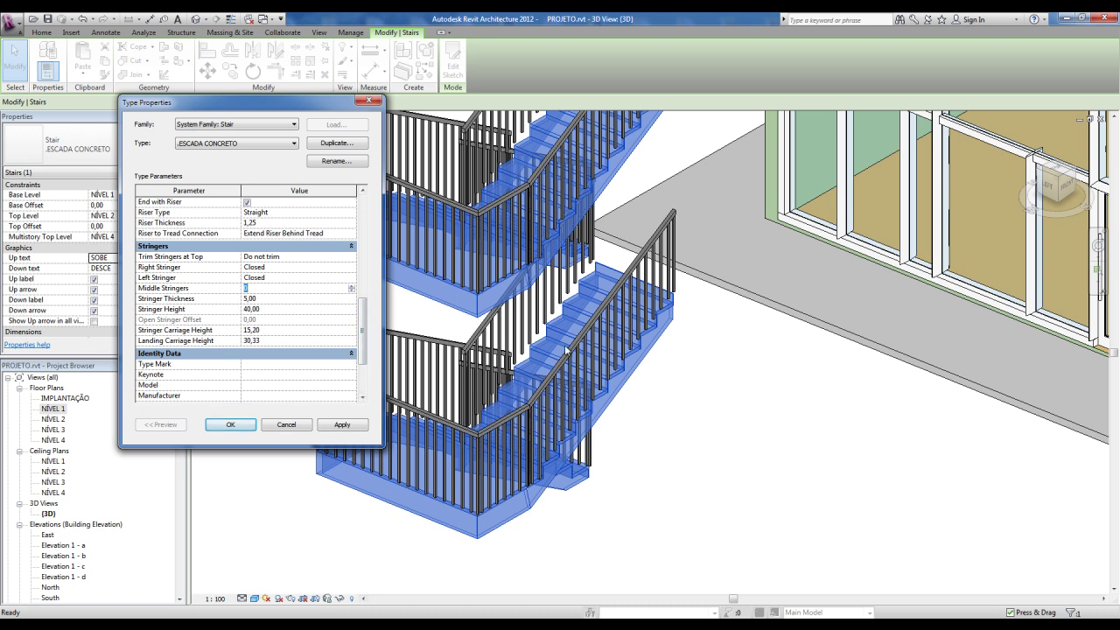
pyautogui.click(282, 299)
pyautogui.click(245, 424)
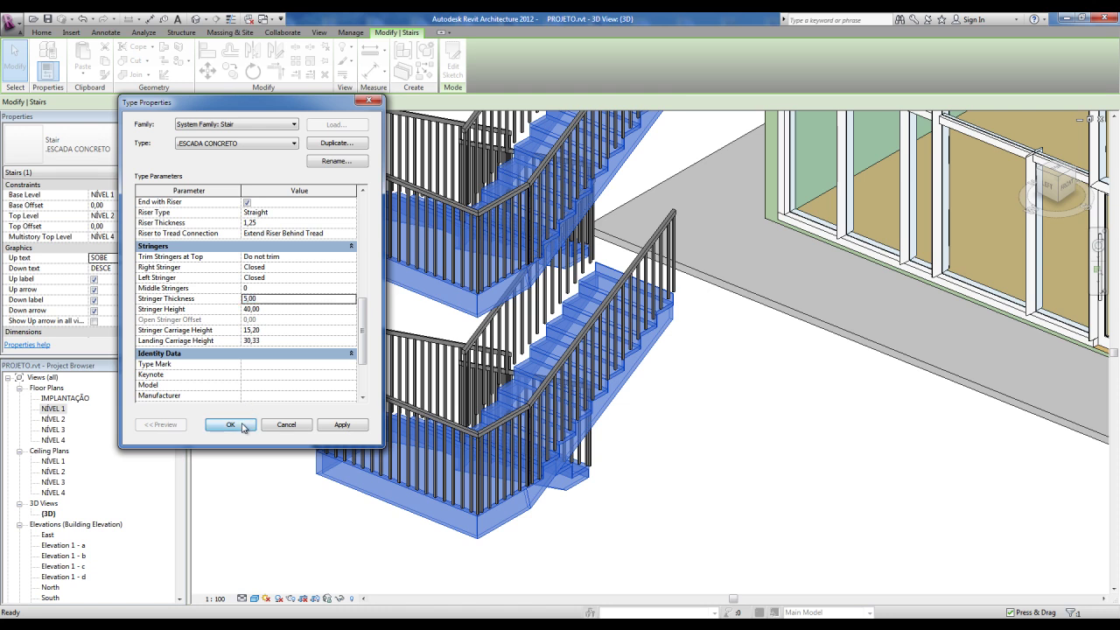
pyautogui.click(695, 428)
pyautogui.scroll(3, 750, 288)
pyautogui.scroll(3, 638, 308)
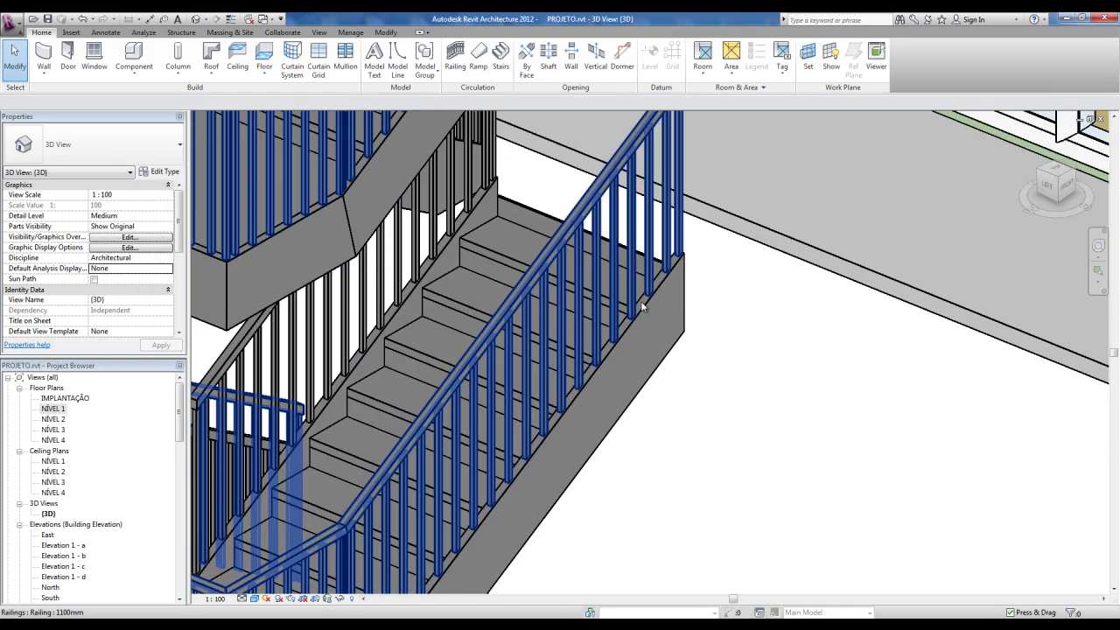
pyautogui.scroll(2, 639, 308)
pyautogui.scroll(-3, 639, 308)
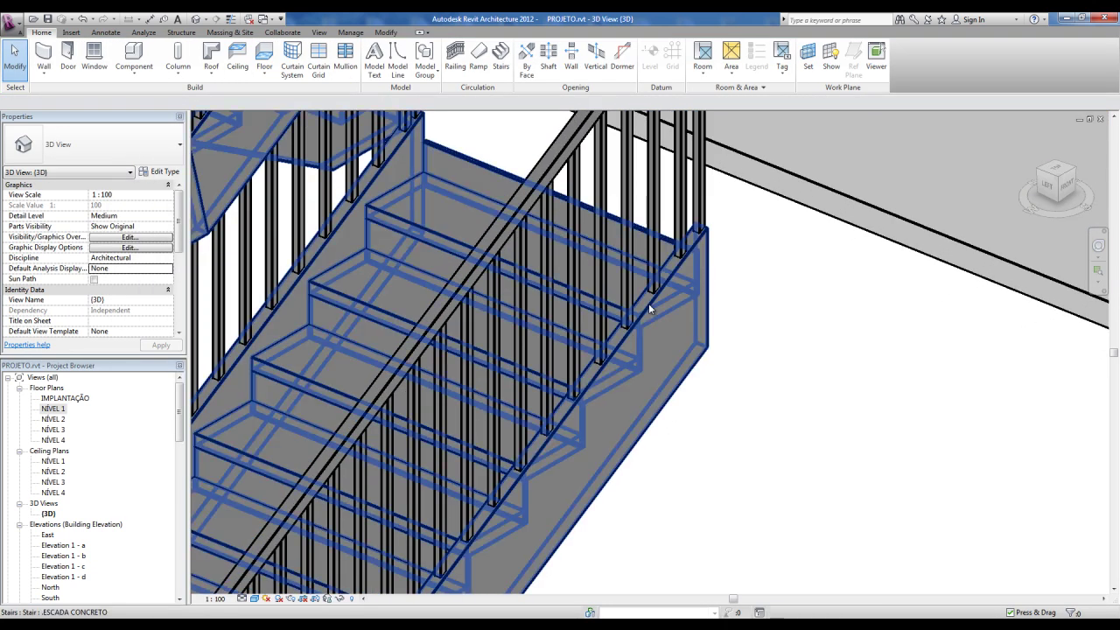
pyautogui.click(648, 302)
pyautogui.click(160, 171)
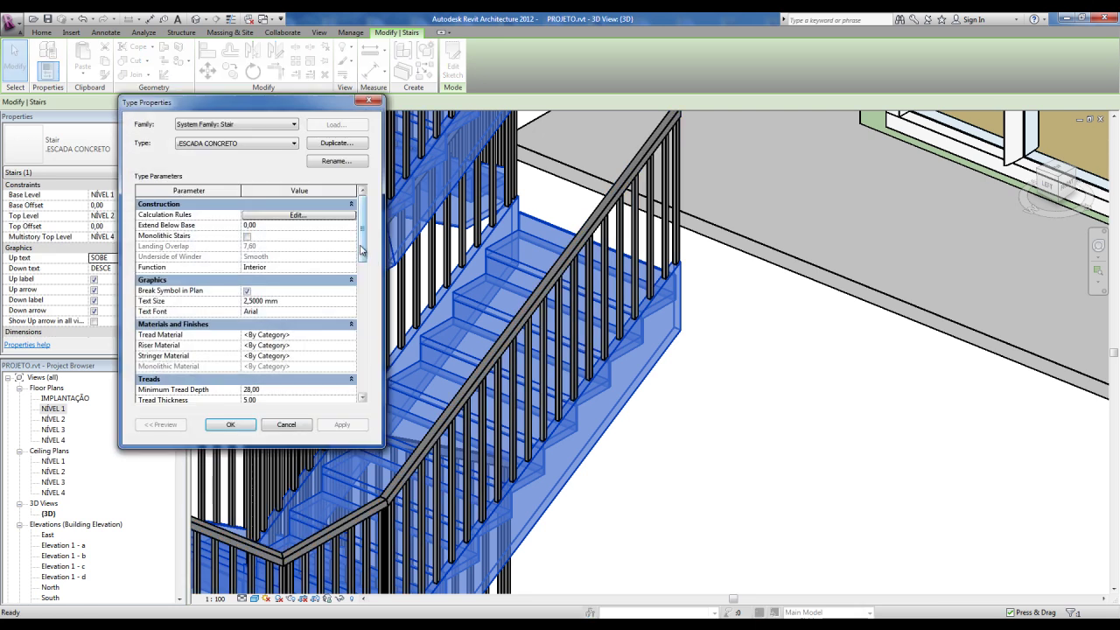
pyautogui.moveTo(362, 246); pyautogui.dragTo(362, 356)
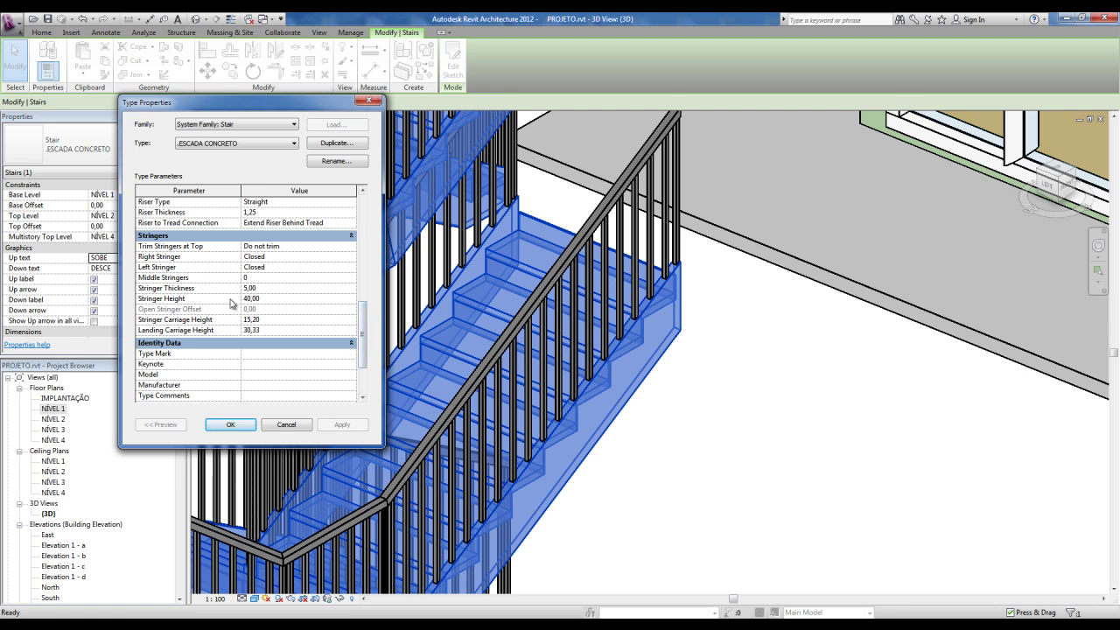
pyautogui.click(274, 300)
pyautogui.click(287, 320)
pyautogui.click(287, 330)
pyautogui.click(286, 319)
pyautogui.click(368, 101)
pyautogui.scroll(3, 551, 366)
pyautogui.scroll(2, 452, 448)
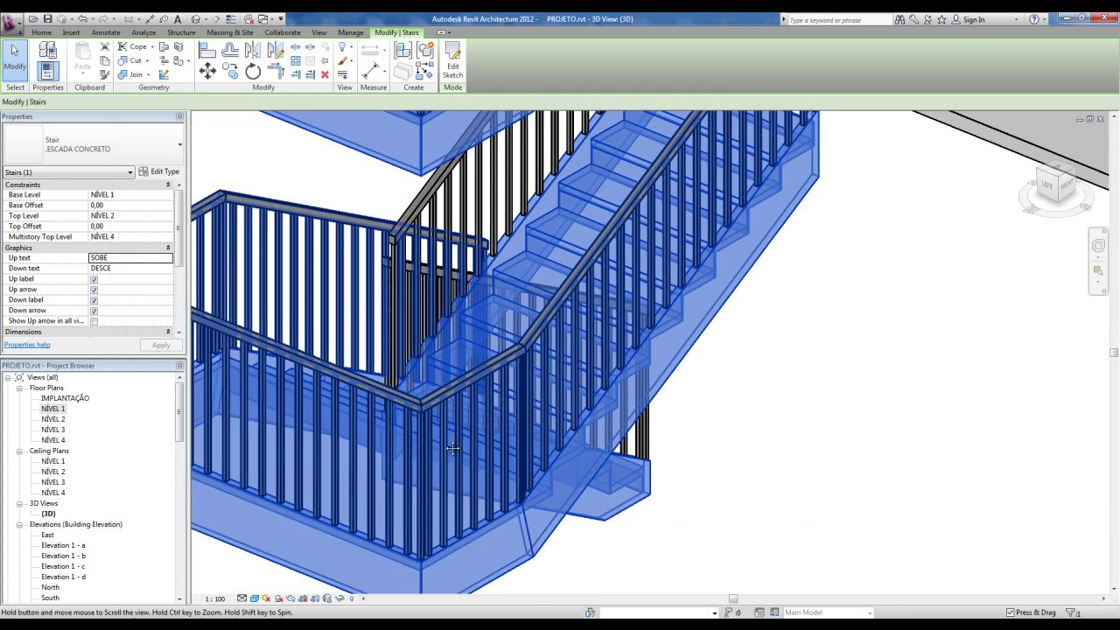
pyautogui.scroll(-2, 453, 448)
pyautogui.click(787, 487)
pyautogui.scroll(3, 489, 263)
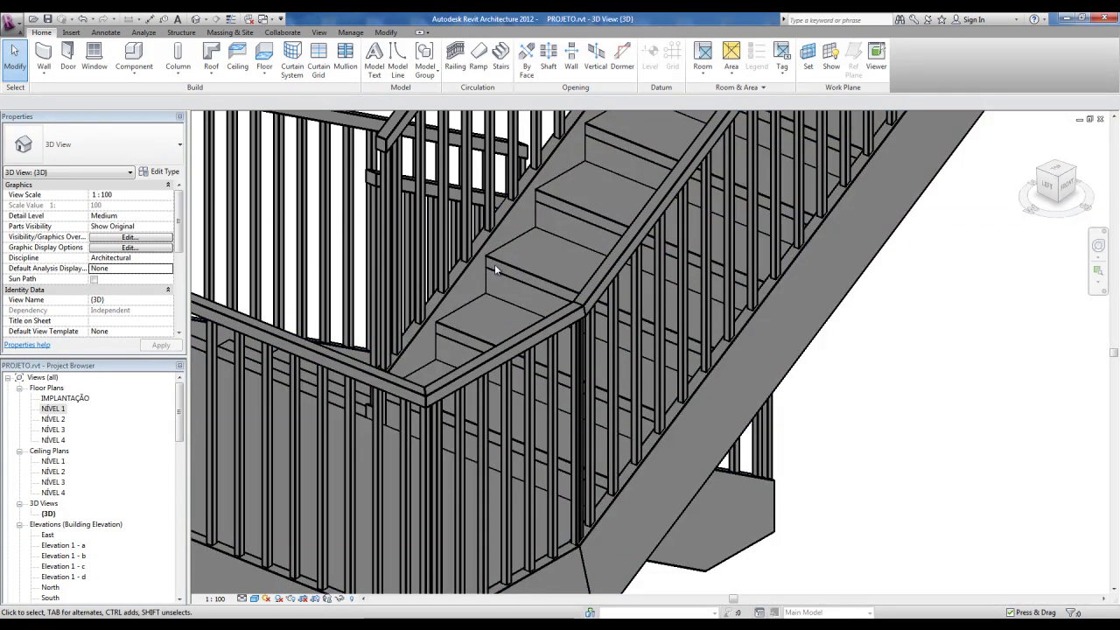
pyautogui.scroll(-3, 531, 300)
pyautogui.scroll(-4, 522, 303)
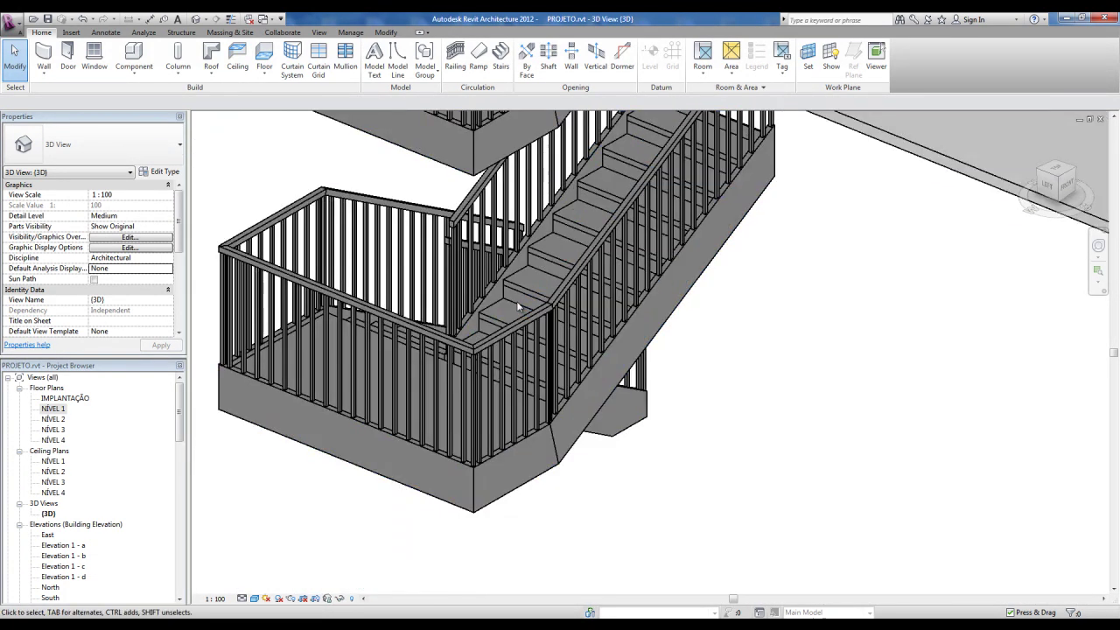
pyautogui.keyDown('shift'); pyautogui.moveTo(443, 460); pyautogui.dragTo(447, 469, button='middle'); pyautogui.keyUp('shift')
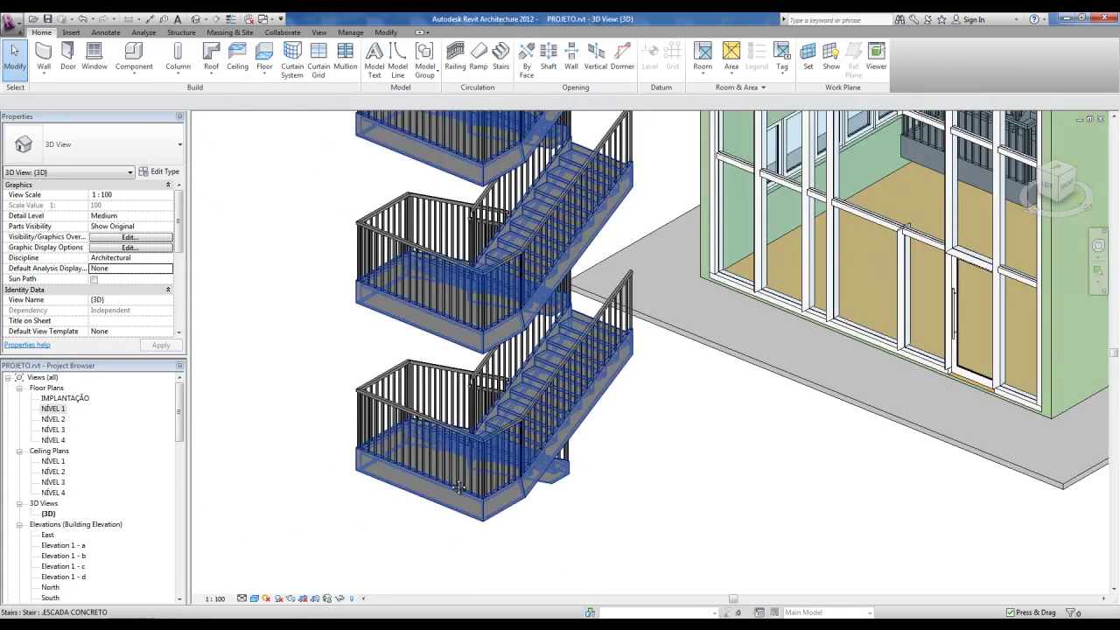
# - Review the ESCADA CONCRETO riser and tread settings, then tick Monolithic Stairs and apply
pyautogui.click(560, 433)
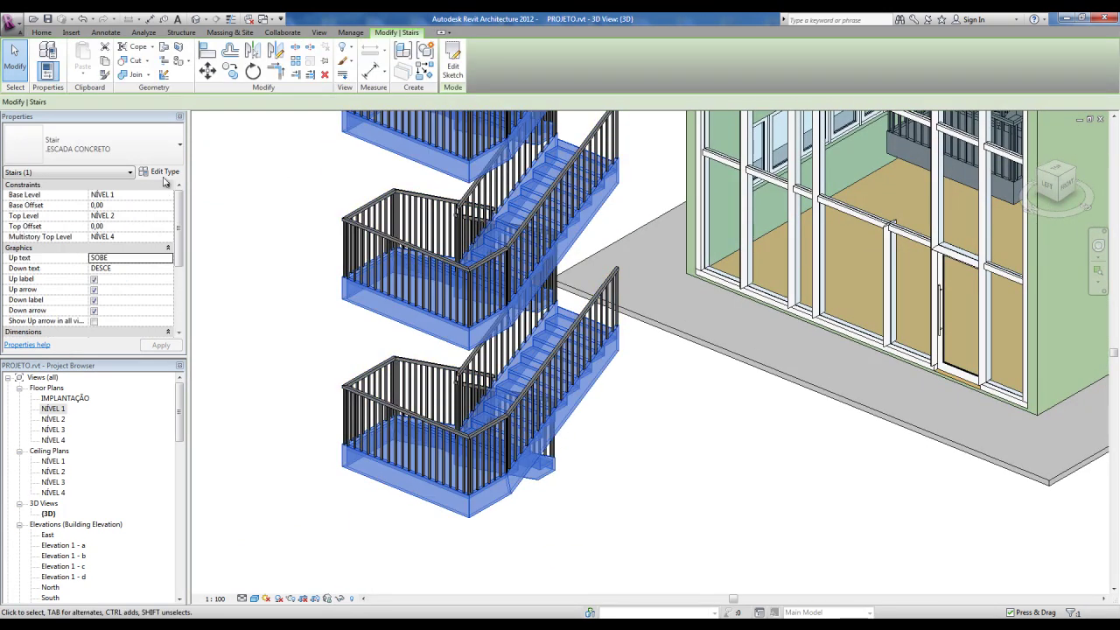
pyautogui.click(160, 172)
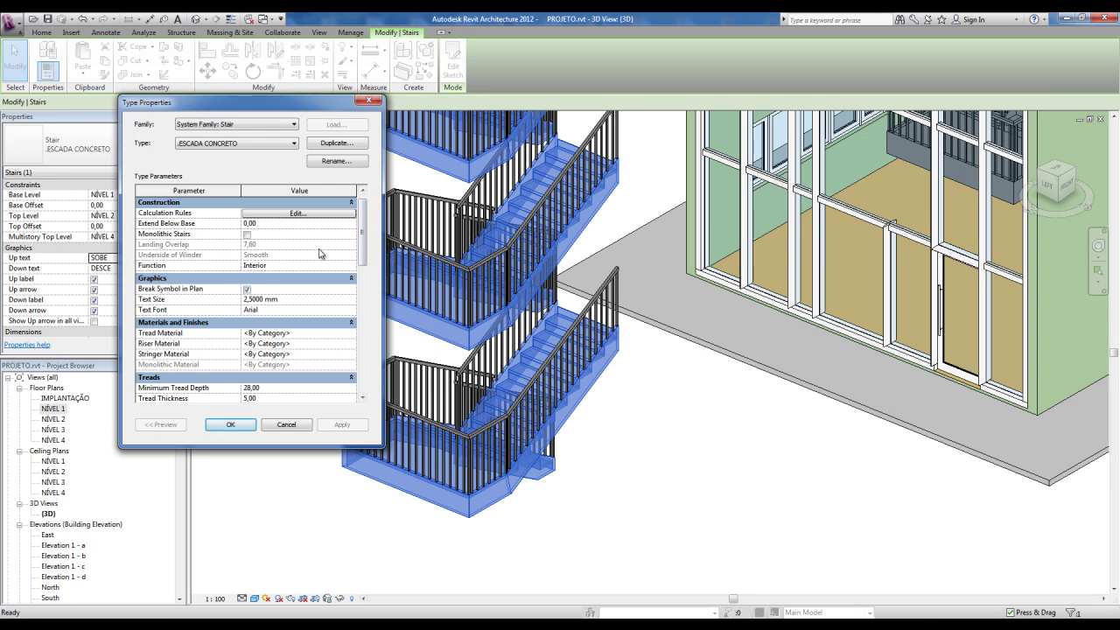
pyautogui.scroll(-3, 363, 249)
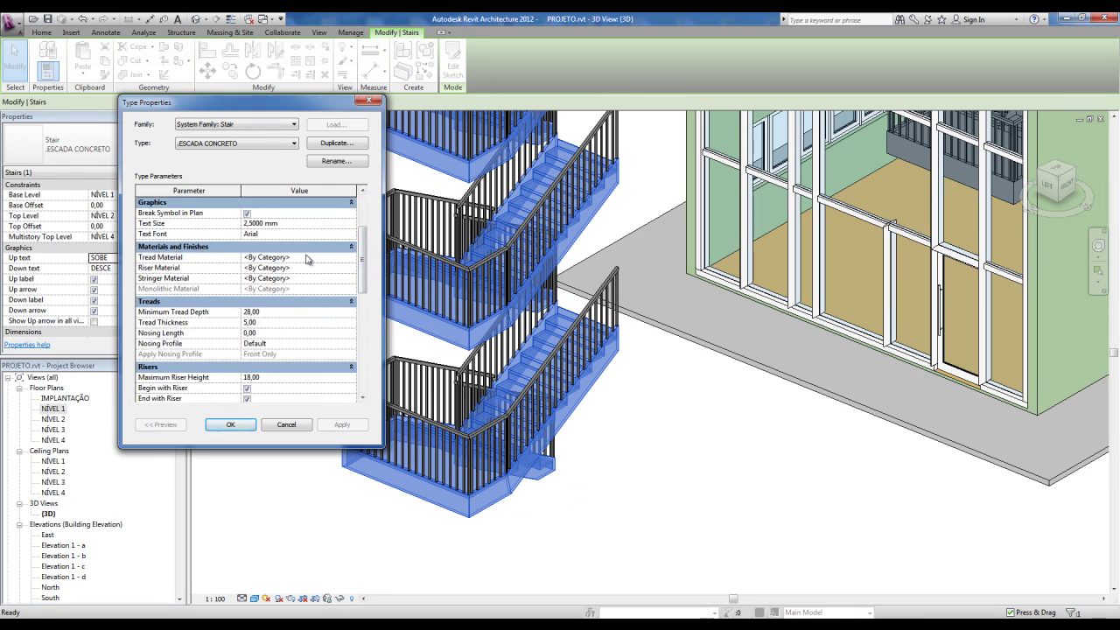
pyautogui.scroll(-2, 363, 258)
pyautogui.scroll(2, 363, 258)
pyautogui.click(169, 262)
pyautogui.scroll(-2, 366, 273)
pyautogui.click(168, 256)
pyautogui.click(168, 331)
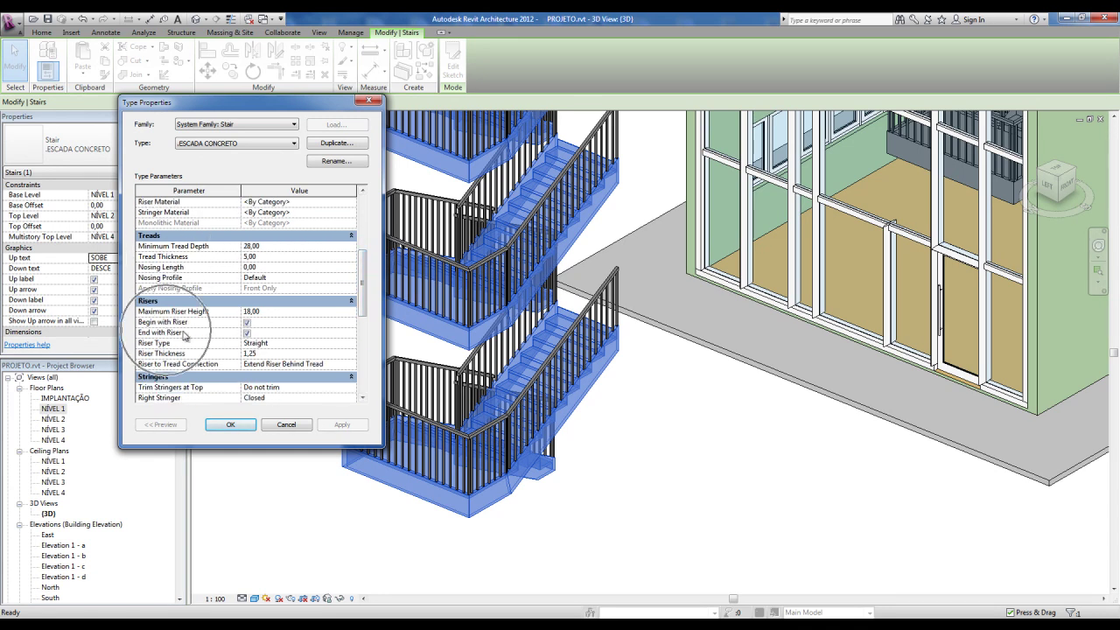
pyautogui.moveTo(366, 294)
pyautogui.mouseDown()
pyautogui.moveTo(366, 331)
pyautogui.moveTo(363, 203)
pyautogui.mouseUp()
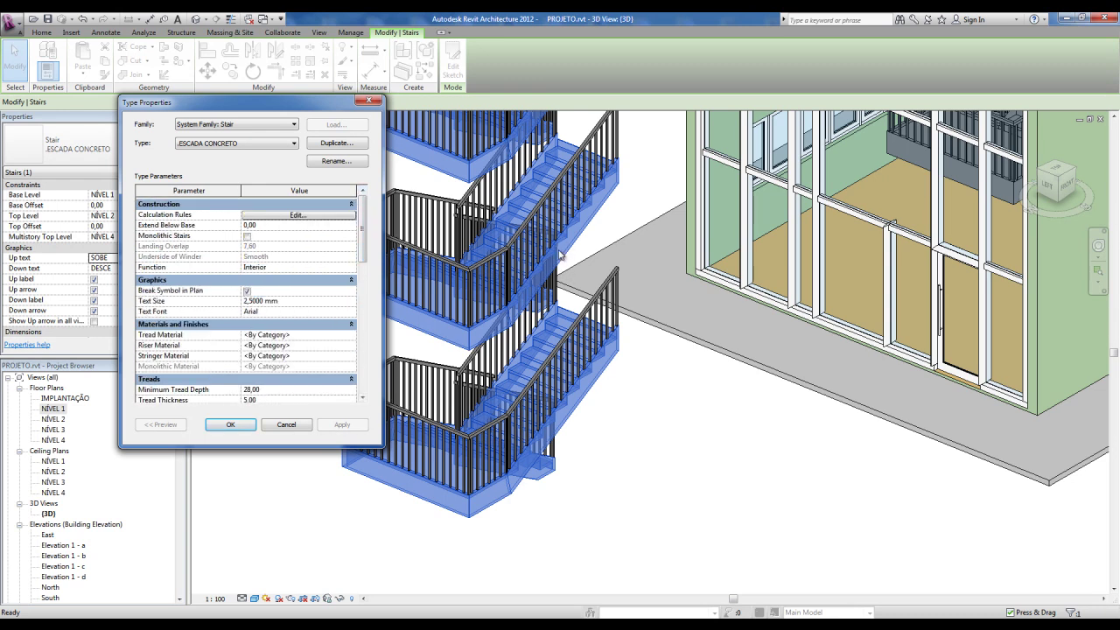
pyautogui.click(246, 236)
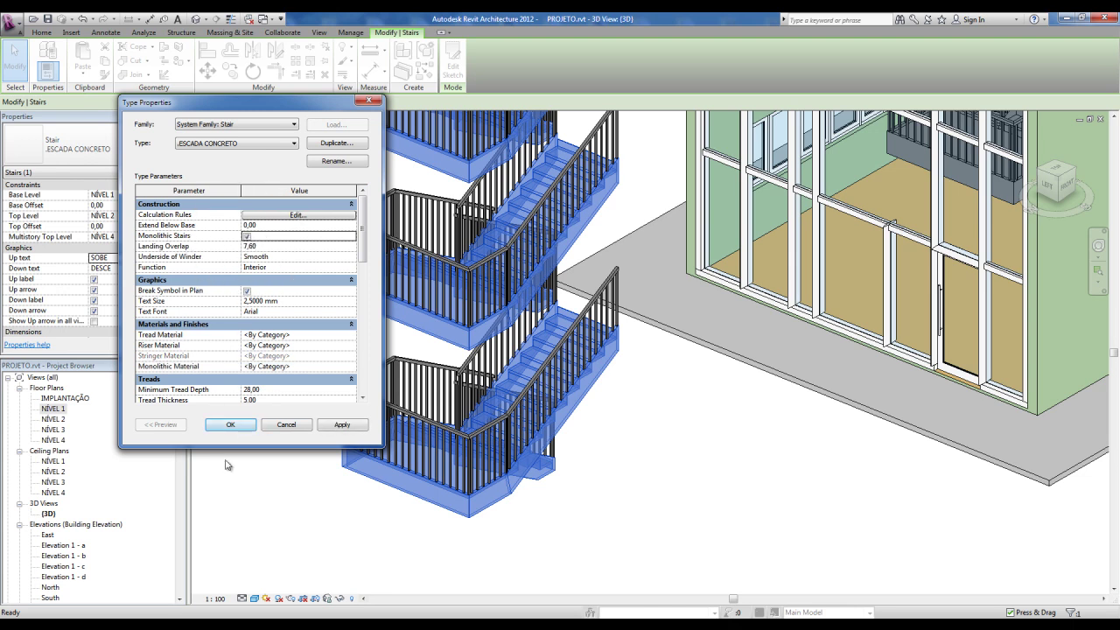
pyautogui.click(233, 425)
# - Orbit and zoom the 3D view to inspect the solid monolithic flights and their sloped undersides
pyautogui.click(675, 523)
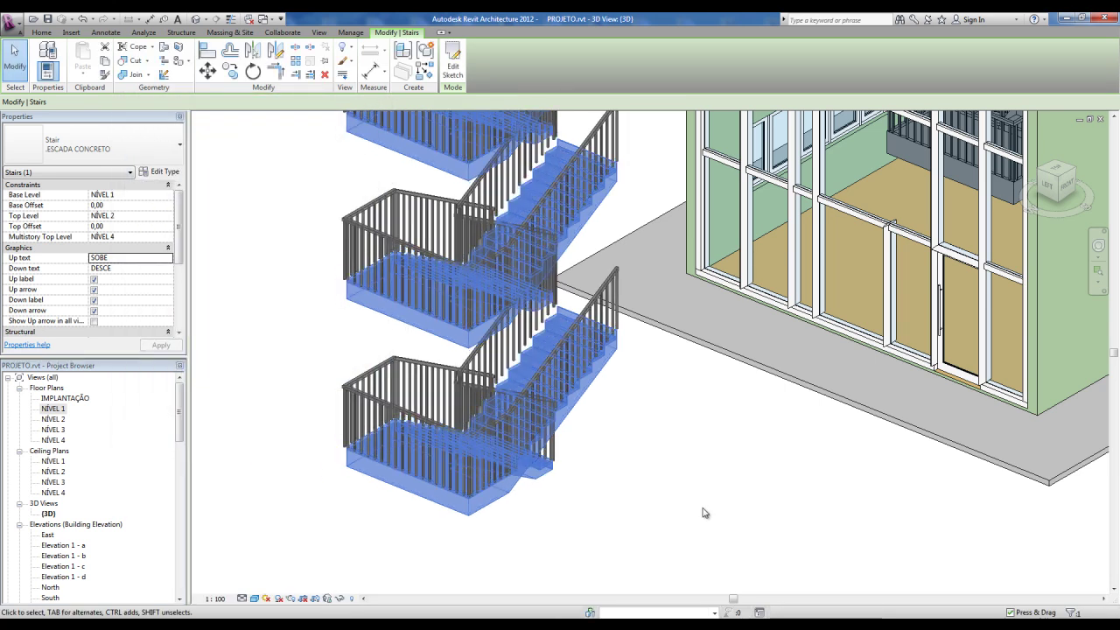
pyautogui.scroll(2, 640, 478)
pyautogui.scroll(-2, 634, 464)
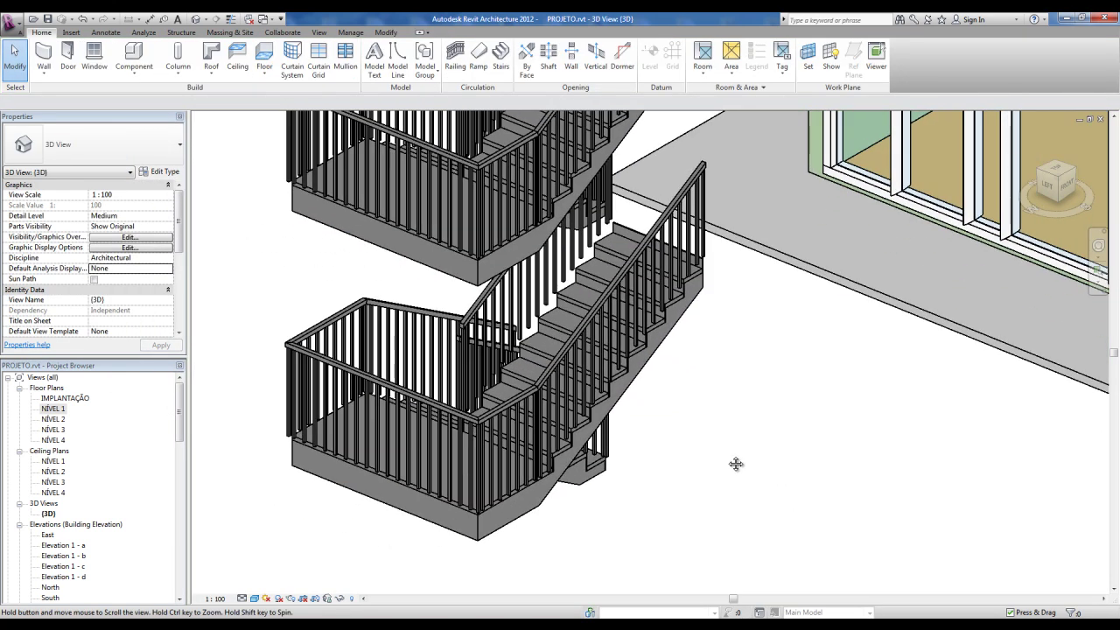
pyautogui.scroll(-2, 689, 457)
pyautogui.moveTo(689, 457)
pyautogui.keyDown('shift'); pyautogui.mouseDown(button='middle')
pyautogui.moveTo(718, 471)
pyautogui.moveTo(691, 465)
pyautogui.mouseUp(button='middle'); pyautogui.keyUp('shift')
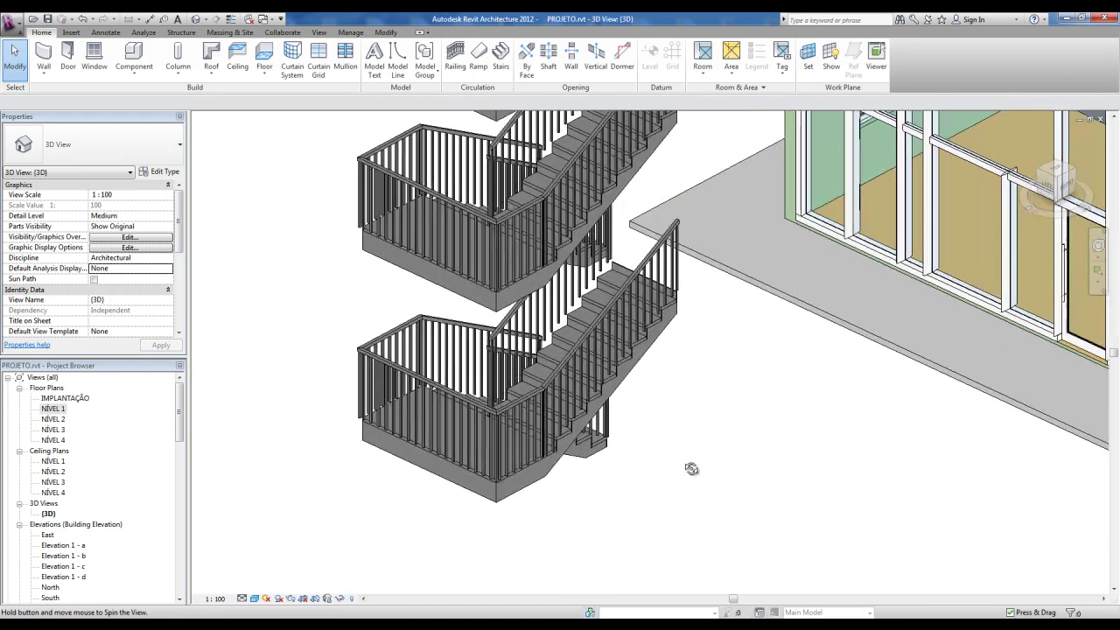
pyautogui.scroll(2, 562, 508)
pyautogui.scroll(-3, 575, 484)
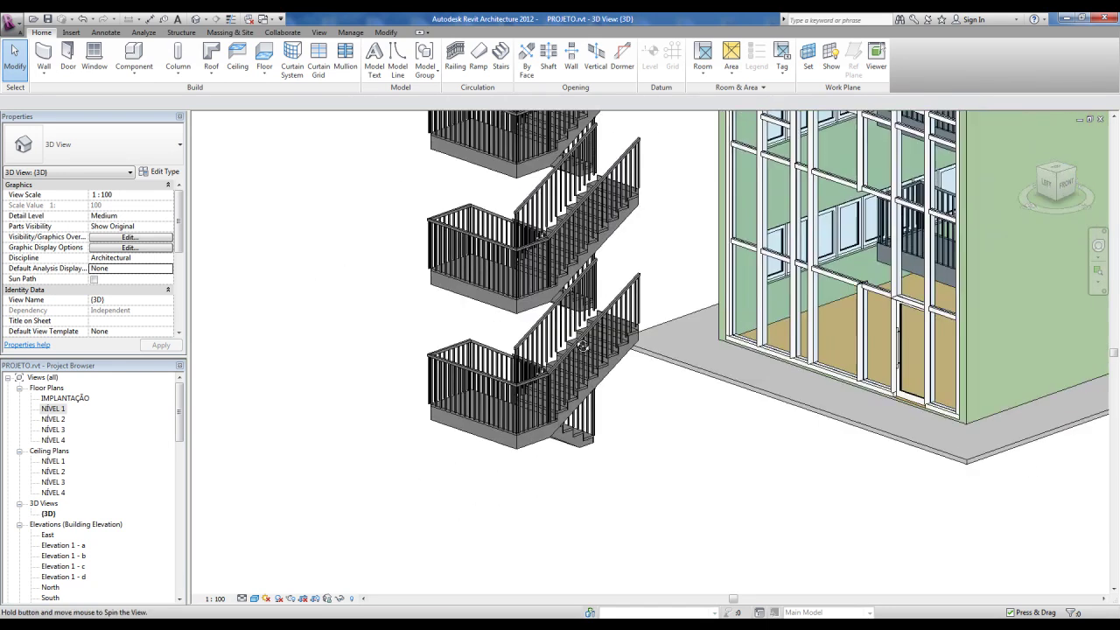
pyautogui.keyDown('shift'); pyautogui.moveTo(576, 484); pyautogui.dragTo(453, 420, button='middle'); pyautogui.keyUp('shift')
pyautogui.scroll(3, 455, 436)
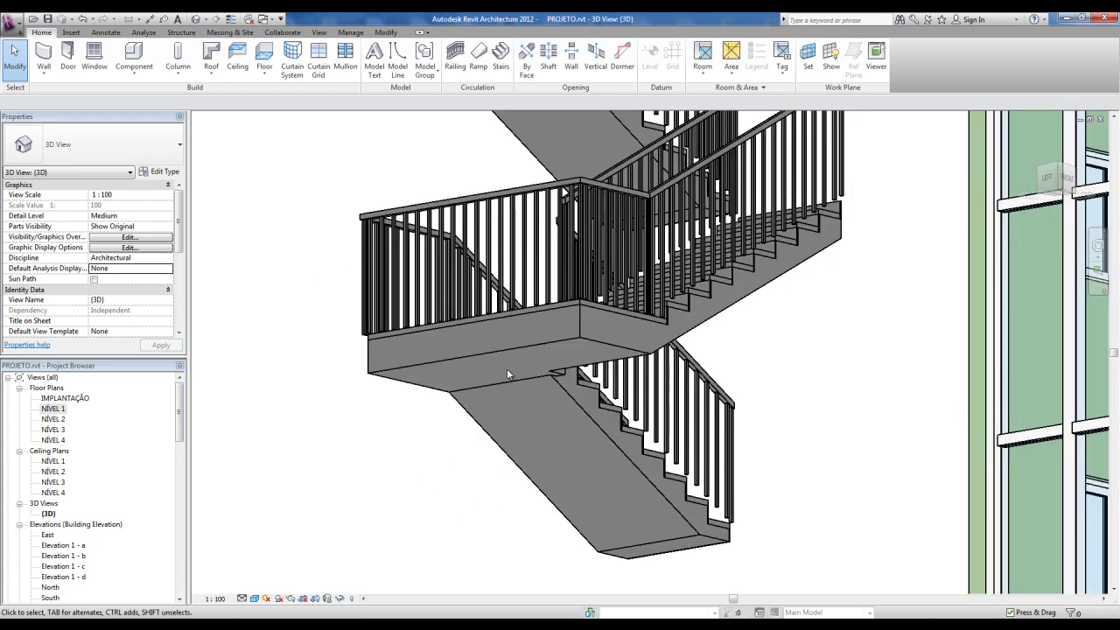
pyautogui.scroll(-3, 490, 362)
pyautogui.keyDown('shift'); pyautogui.moveTo(490, 362); pyautogui.dragTo(585, 362, button='middle'); pyautogui.keyUp('shift')
pyautogui.keyDown('shift'); pyautogui.moveTo(575, 491); pyautogui.dragTo(572, 530, button='middle'); pyautogui.keyUp('shift')
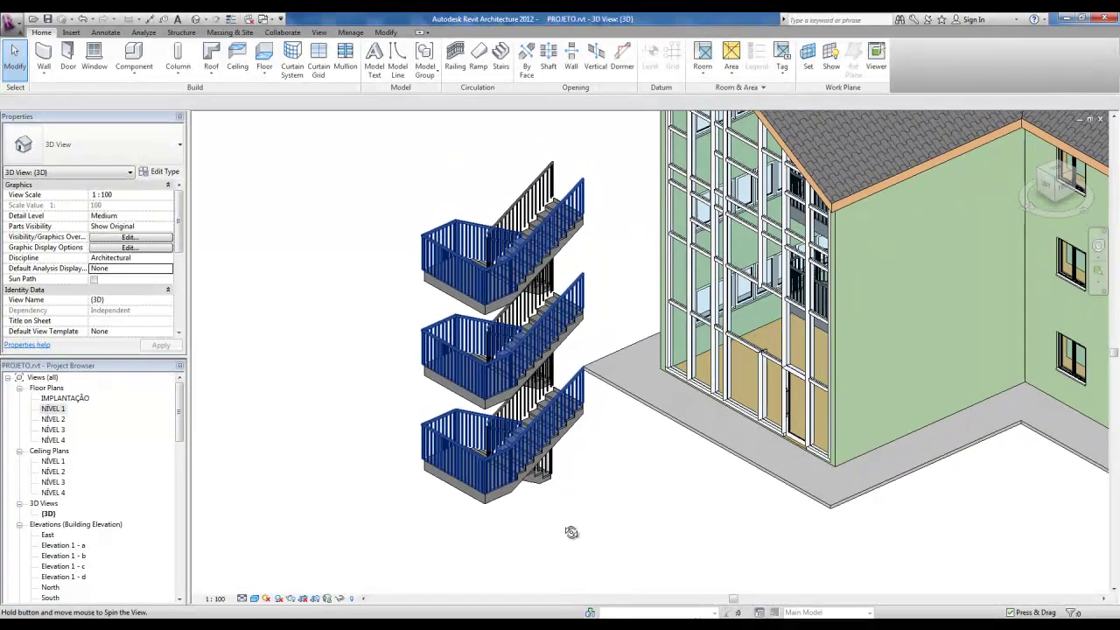
pyautogui.scroll(2, 393, 517)
pyautogui.scroll(2, 393, 520)
pyautogui.scroll(2, 396, 514)
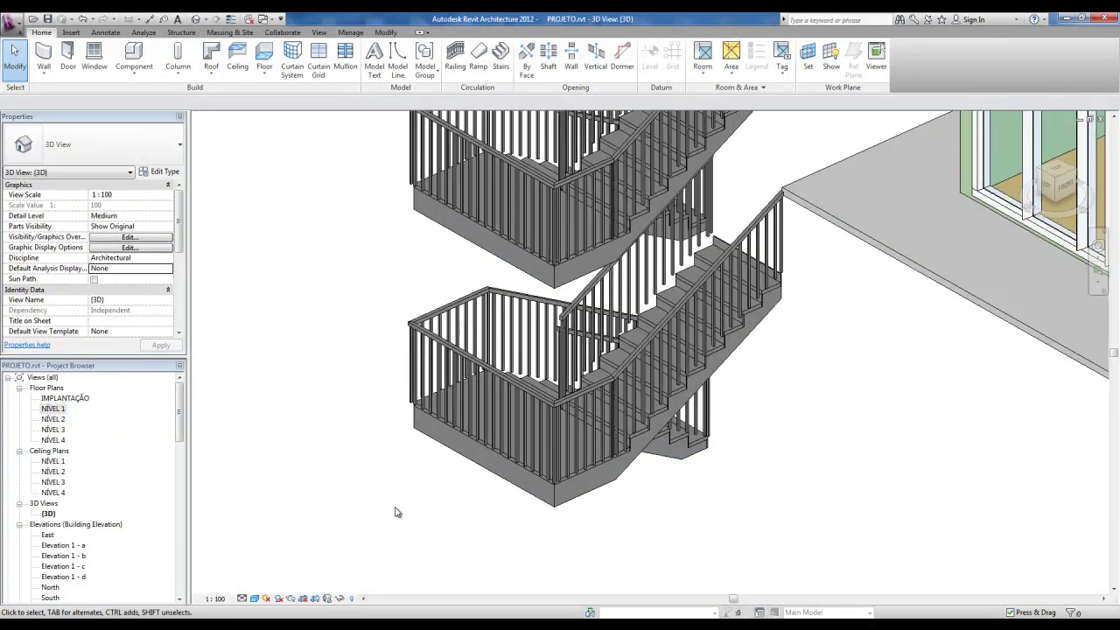
pyautogui.scroll(2, 866, 337)
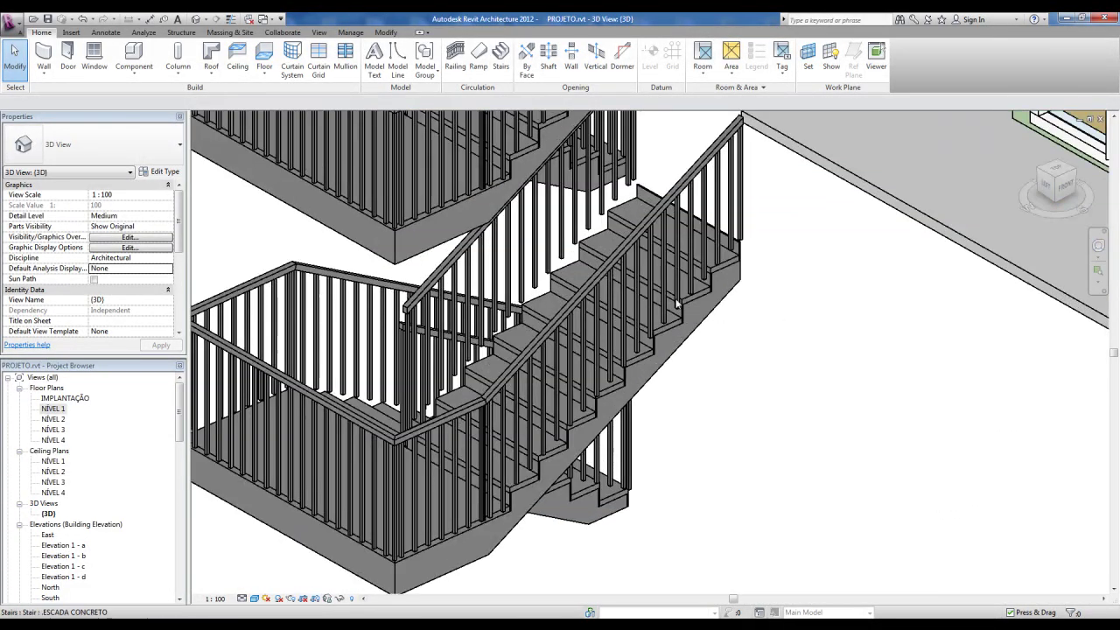
# - In the NÍVEL 1 plan, flip the railing along the stair's lower edge to the opposite side
pyautogui.doubleClick(51, 409)
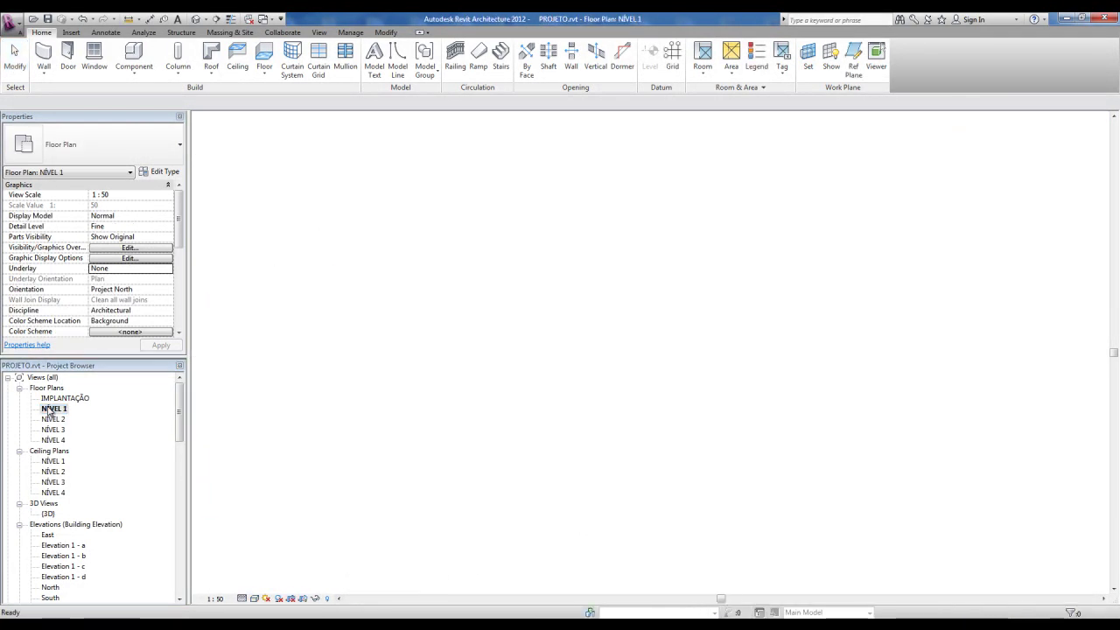
pyautogui.scroll(2, 554, 376)
pyautogui.scroll(2, 554, 375)
pyautogui.scroll(2, 377, 327)
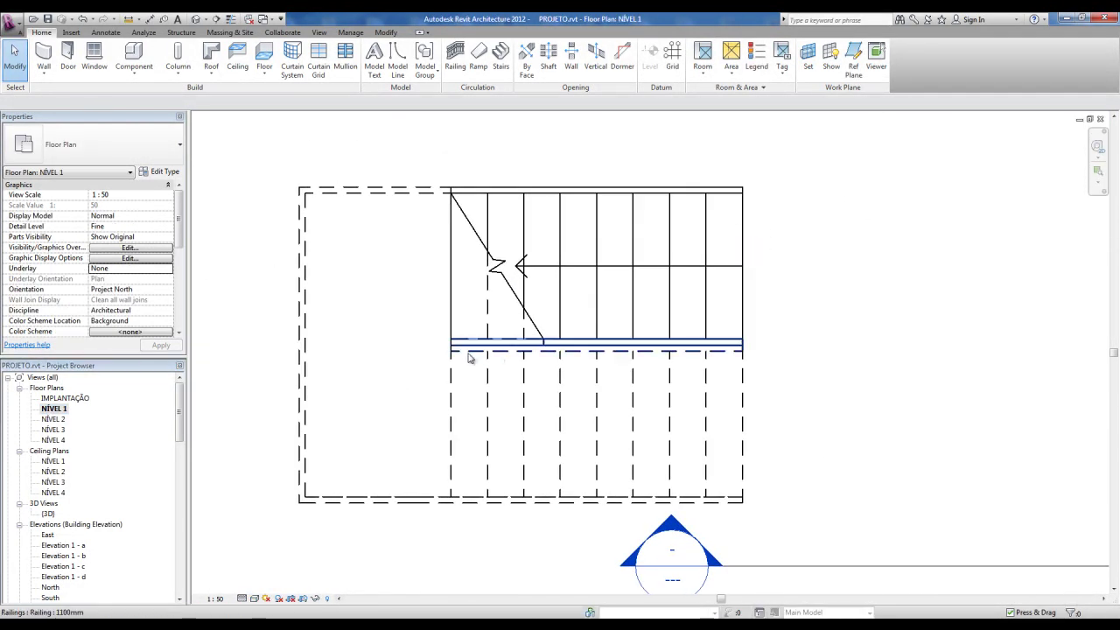
pyautogui.click(471, 357)
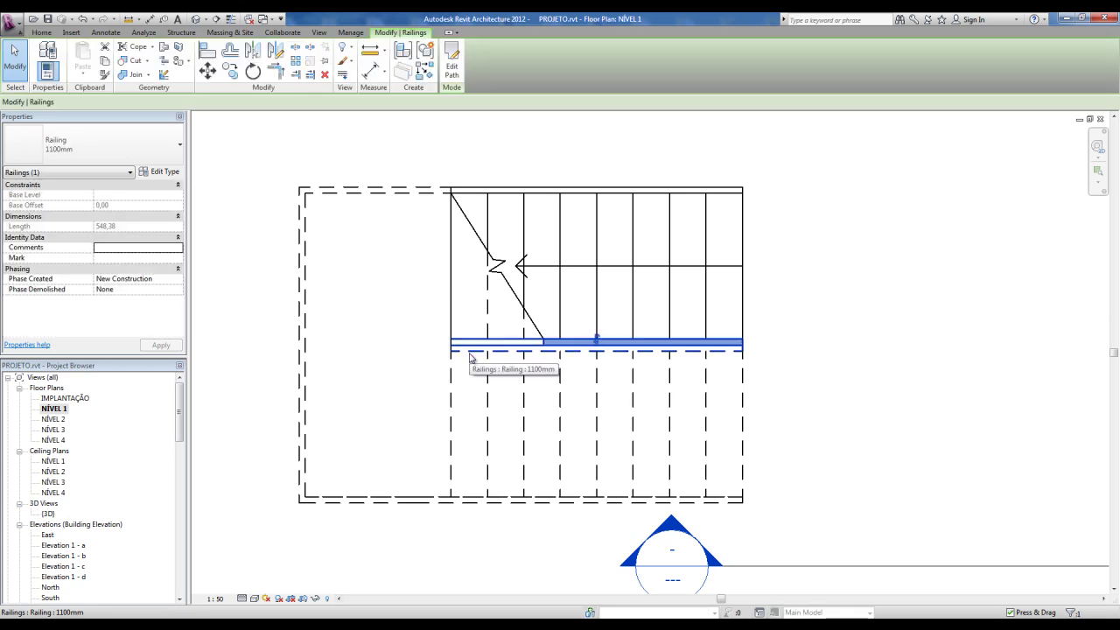
pyautogui.click(613, 338)
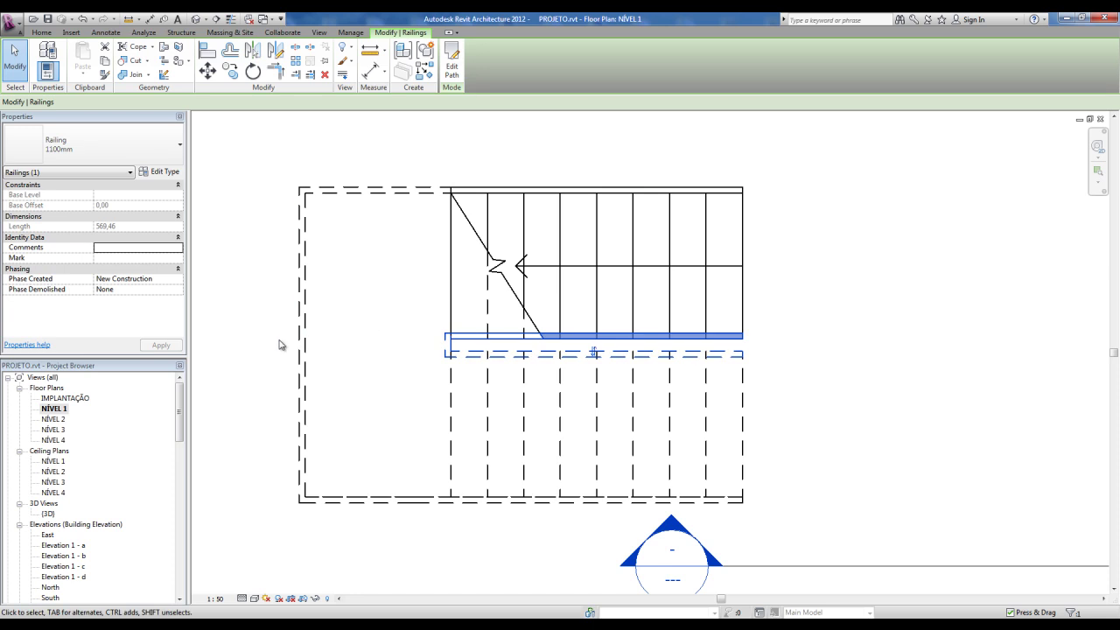
pyautogui.click(282, 345)
# - Flip the landing railing to its inner side and return to the 3D view
pyautogui.click(301, 345)
pyautogui.click(301, 344)
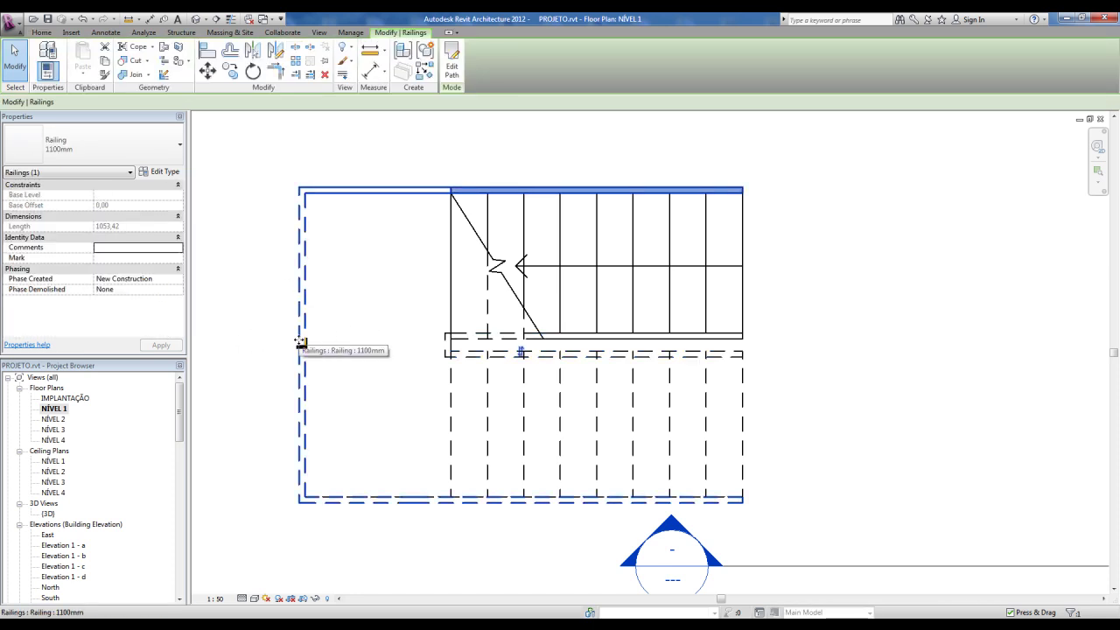
pyautogui.click(310, 342)
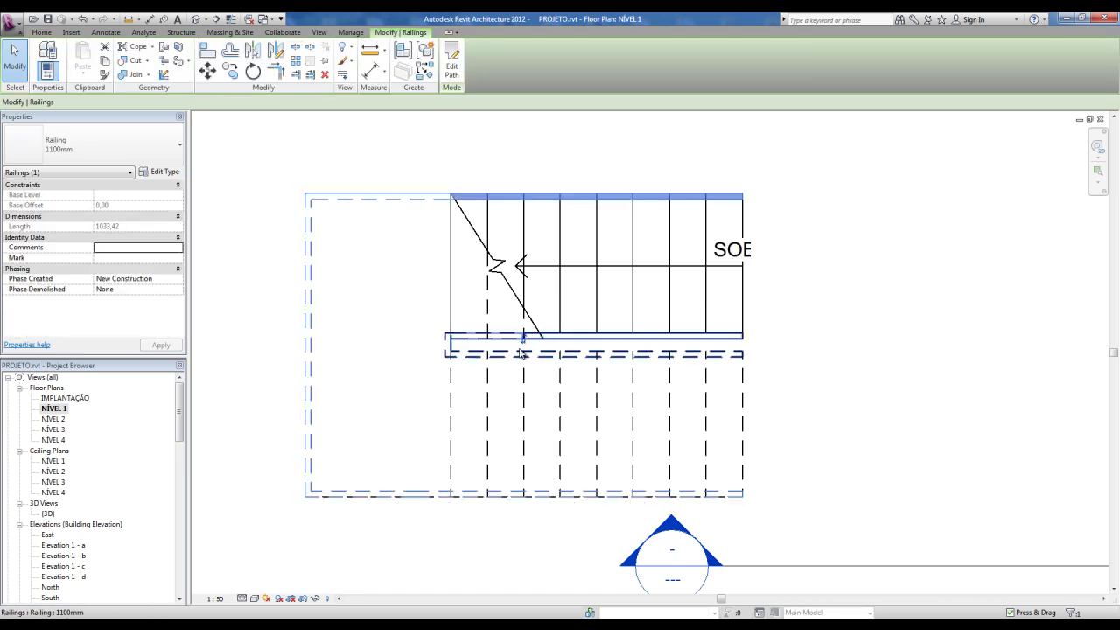
pyautogui.click(338, 205)
pyautogui.click(530, 371)
pyautogui.click(521, 350)
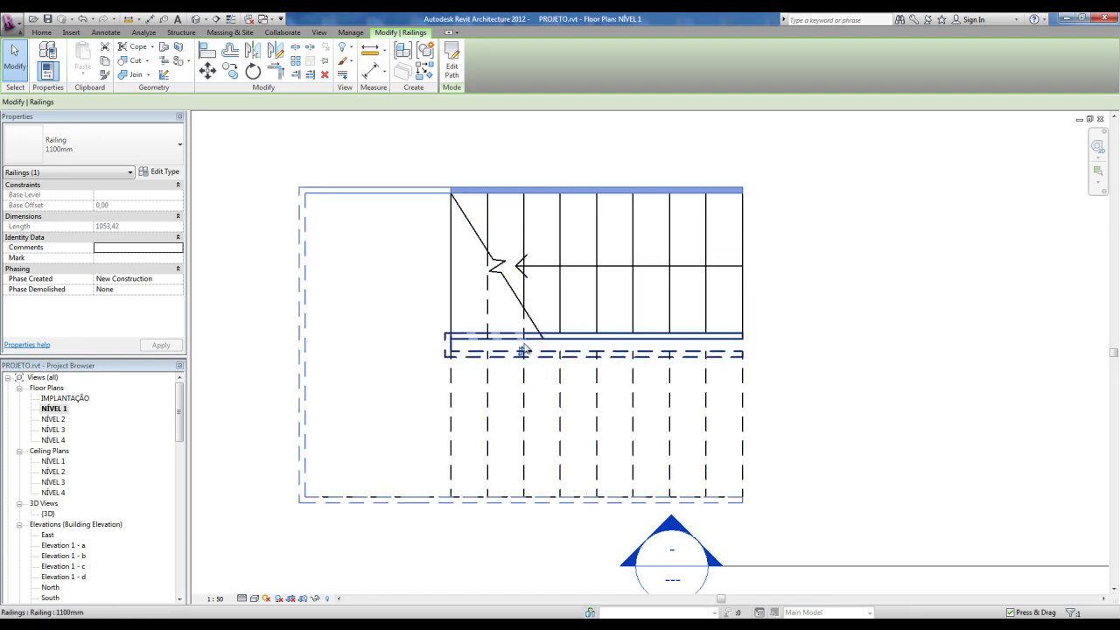
pyautogui.click(521, 353)
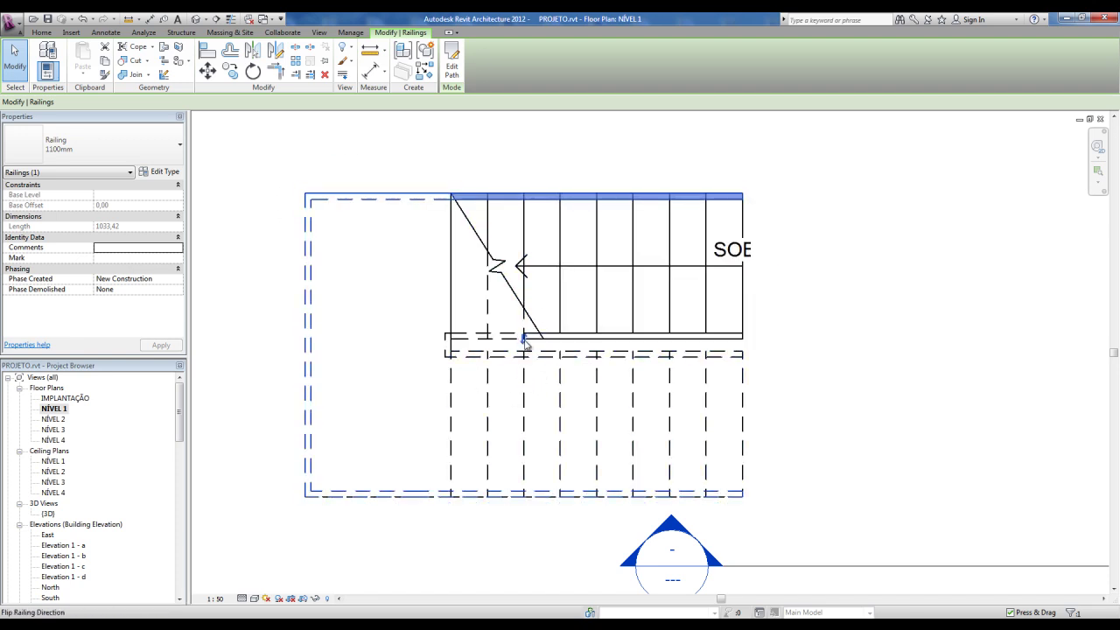
pyautogui.click(196, 18)
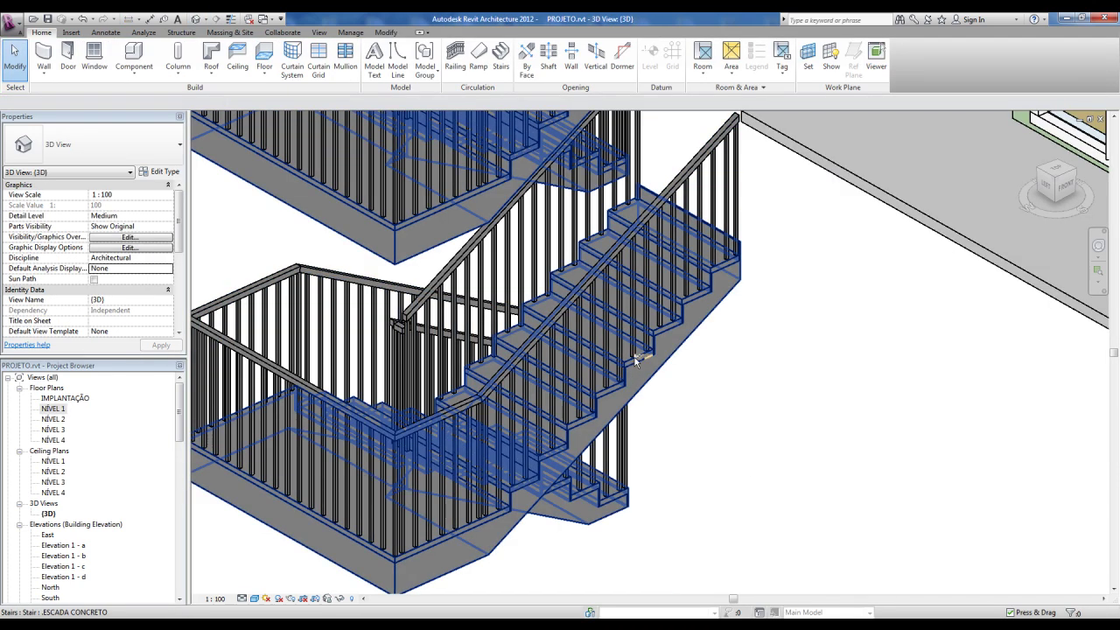
# - Set the ESCADA CONCRETO stair type's Tread Material to MADEIRA
pyautogui.click(722, 262)
pyautogui.click(688, 447)
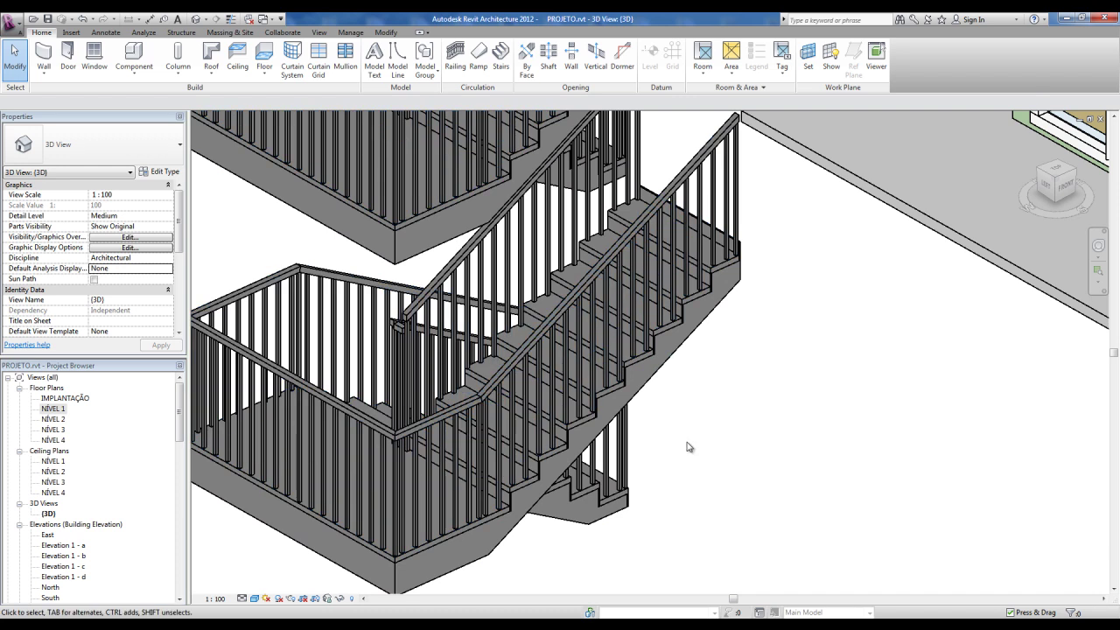
pyautogui.scroll(-2, 690, 445)
pyautogui.scroll(-1, 691, 442)
pyautogui.scroll(-1, 691, 440)
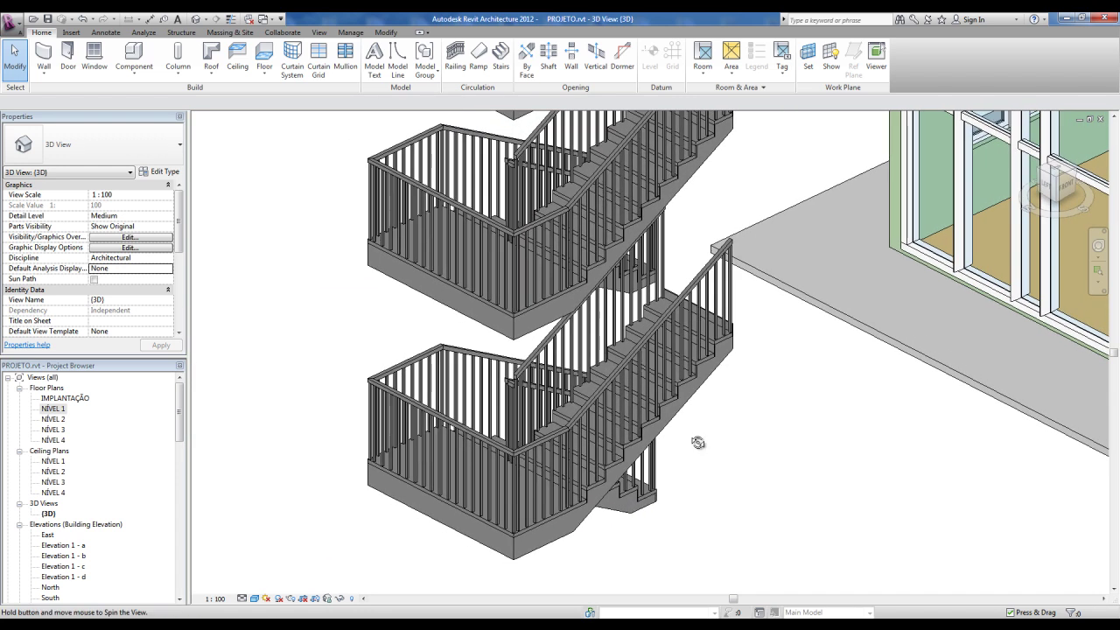
pyautogui.click(671, 395)
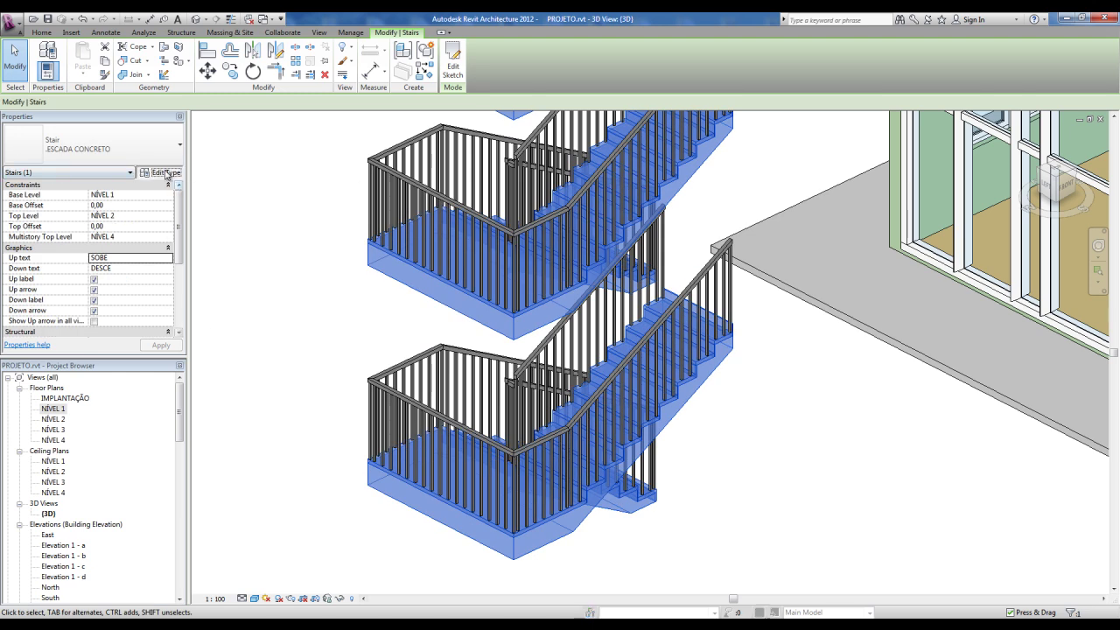
pyautogui.click(166, 172)
pyautogui.moveTo(360, 244); pyautogui.dragTo(363, 270)
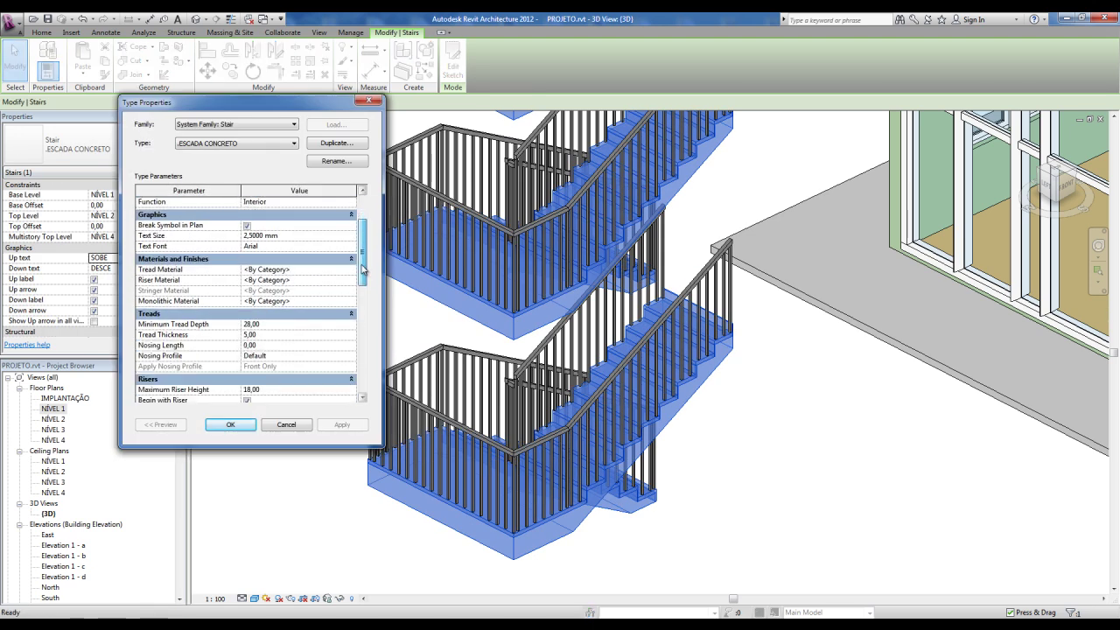
pyautogui.click(162, 235)
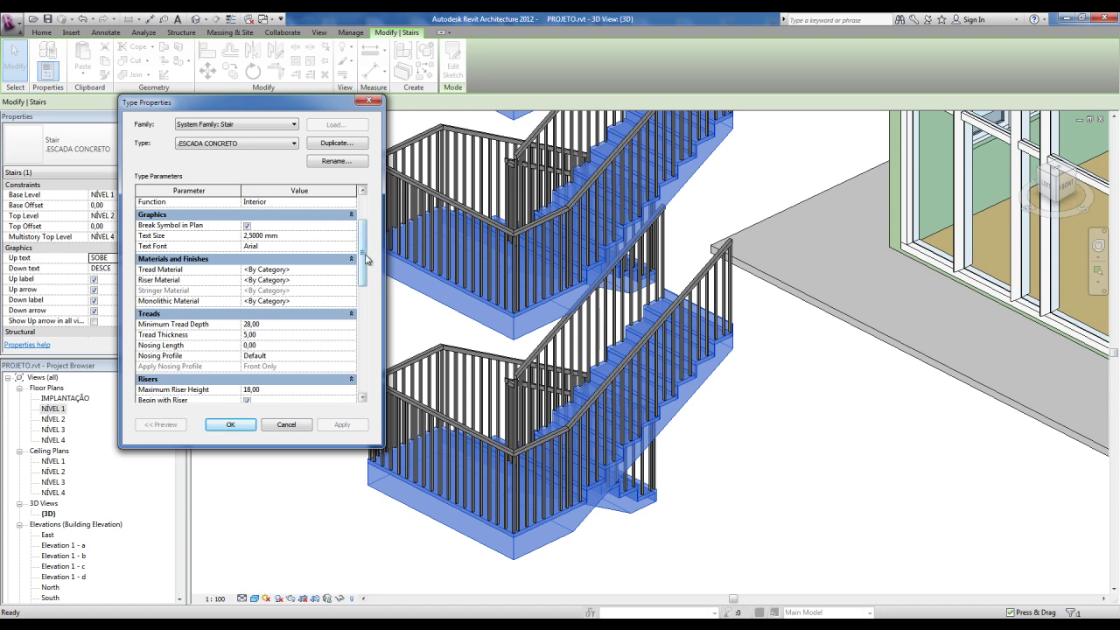
pyautogui.moveTo(363, 262); pyautogui.dragTo(363, 267)
pyautogui.click(163, 262)
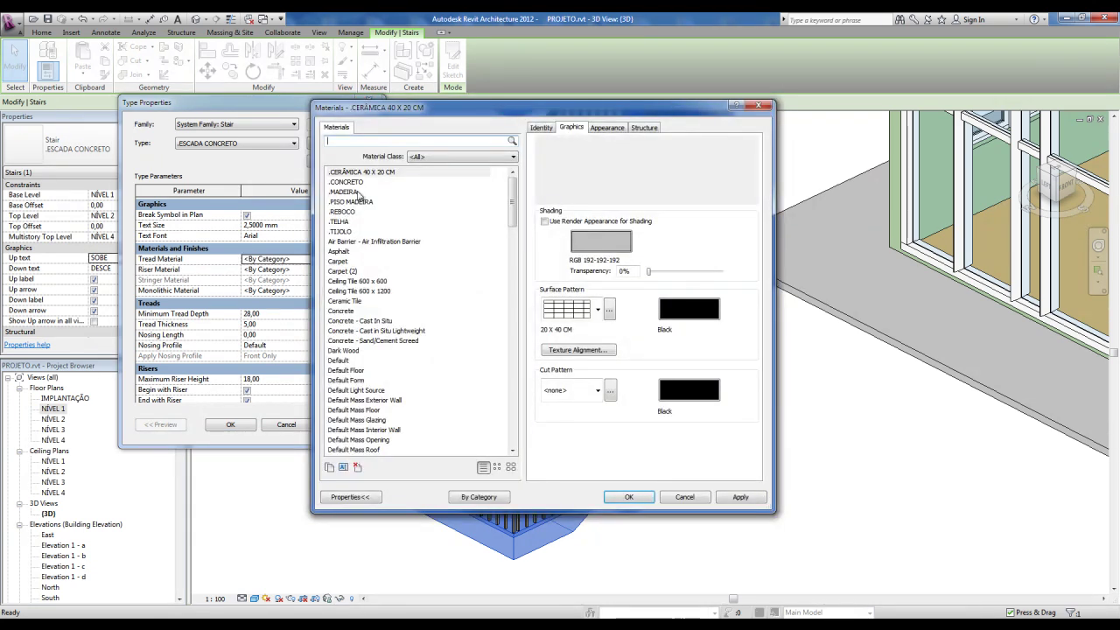
pyautogui.click(348, 192)
pyautogui.click(628, 496)
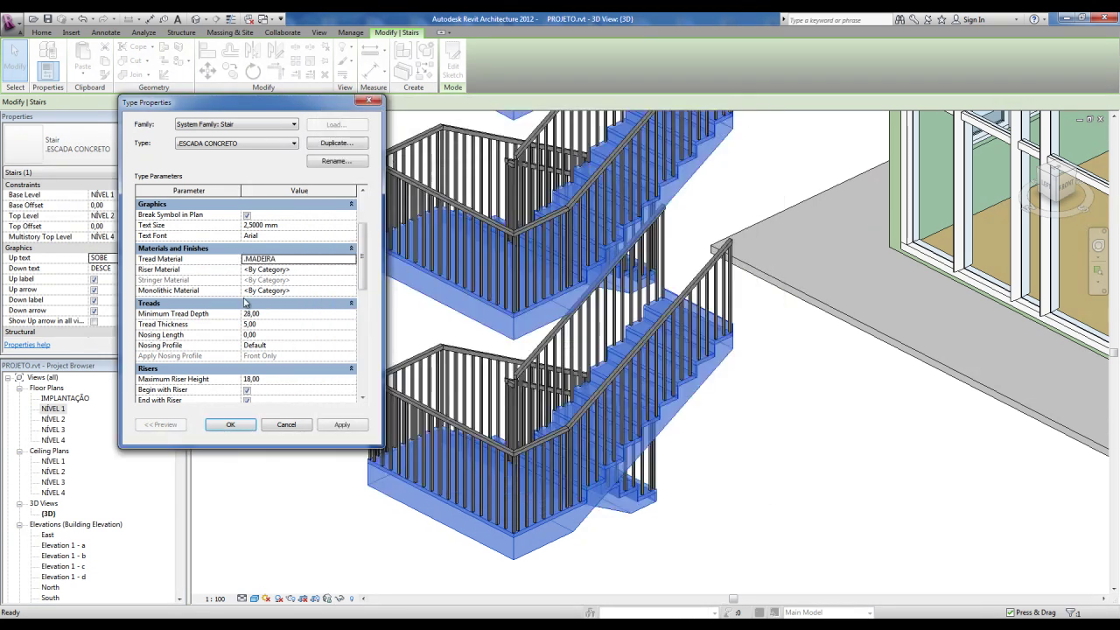
# - Set Riser Material to MADEIRA and Monolithic Material to CONCRETO, then apply
pyautogui.click(344, 270)
pyautogui.click(351, 269)
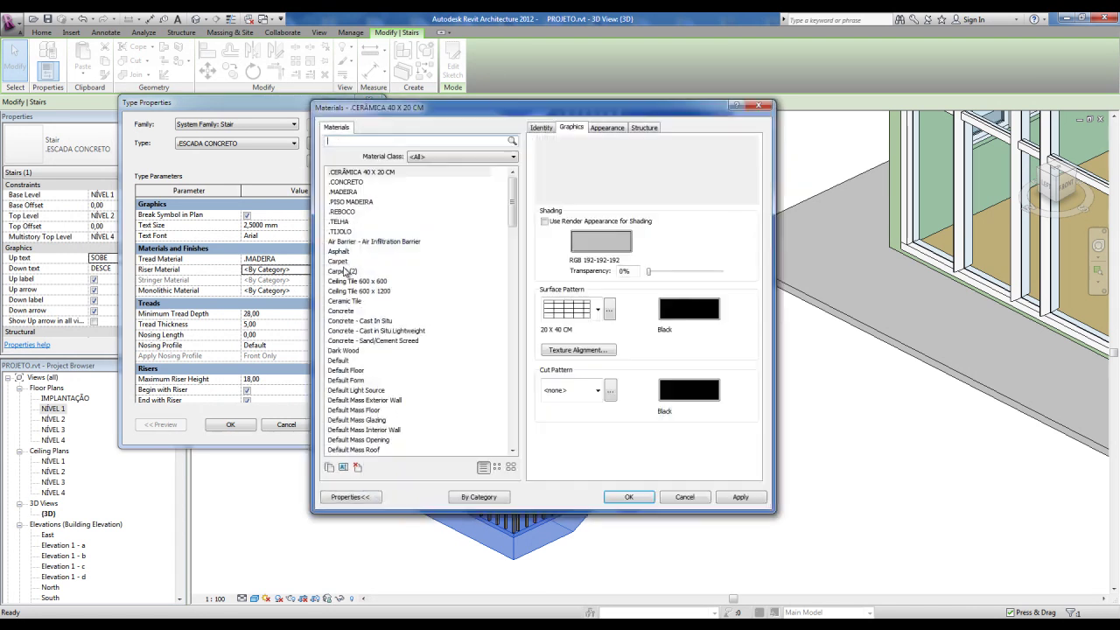
pyautogui.click(349, 192)
pyautogui.click(629, 496)
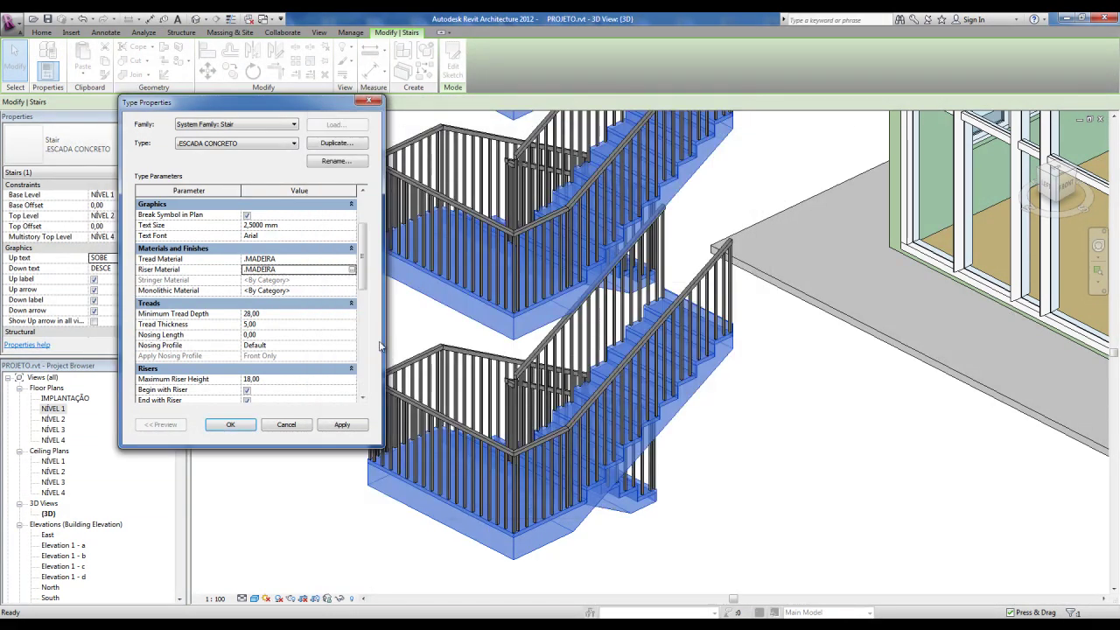
pyautogui.click(341, 290)
pyautogui.click(352, 291)
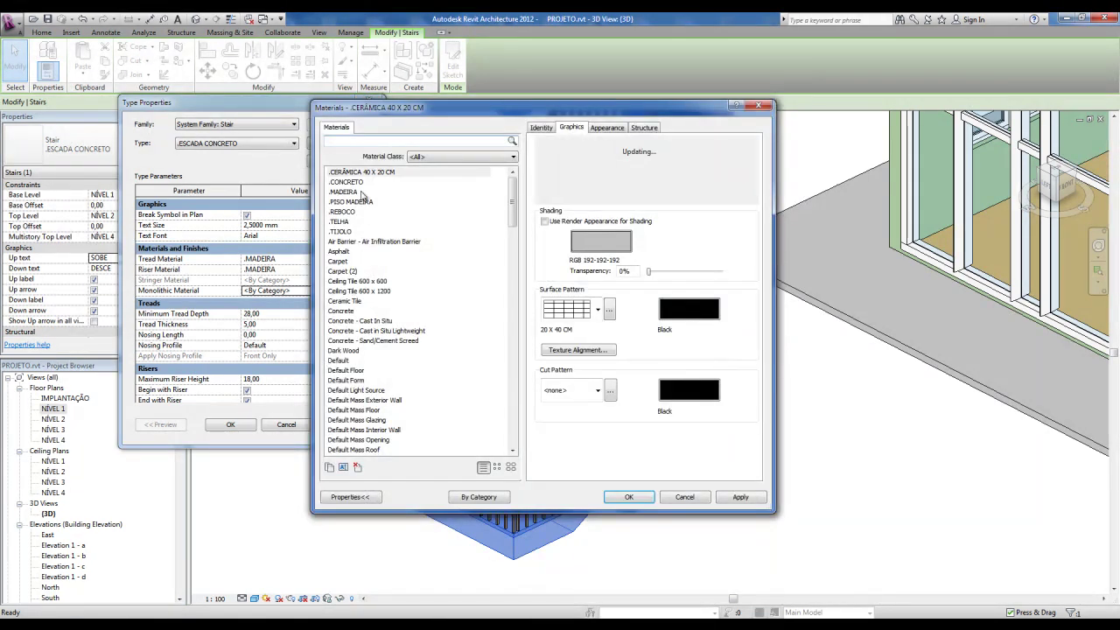
pyautogui.click(354, 183)
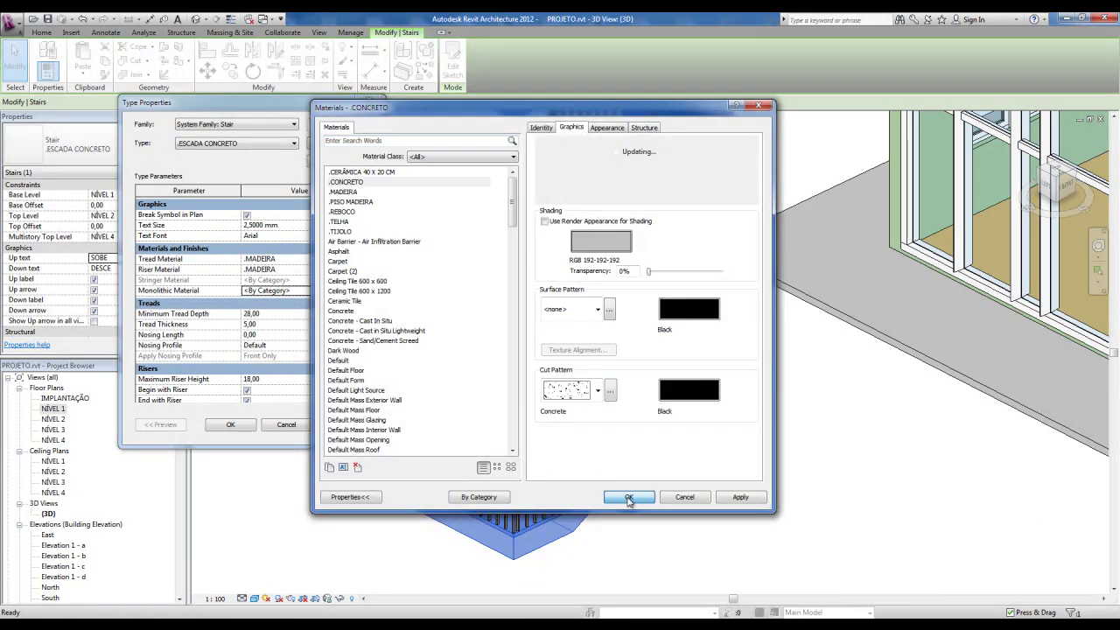
pyautogui.click(628, 497)
pyautogui.click(231, 425)
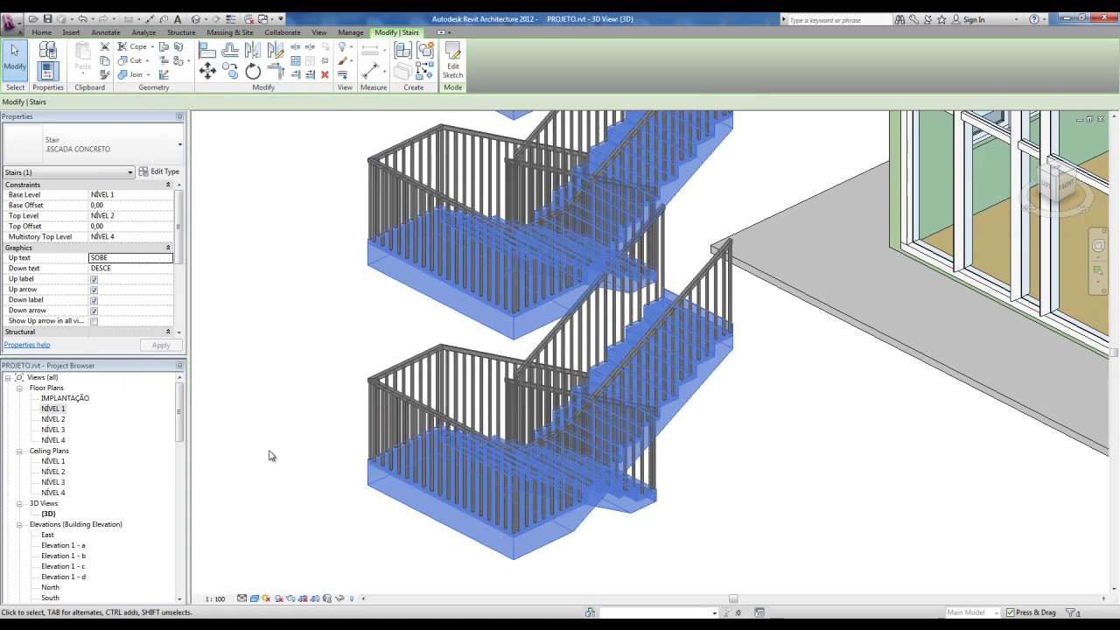
pyautogui.click(773, 473)
pyautogui.scroll(3, 755, 460)
pyautogui.scroll(2, 755, 460)
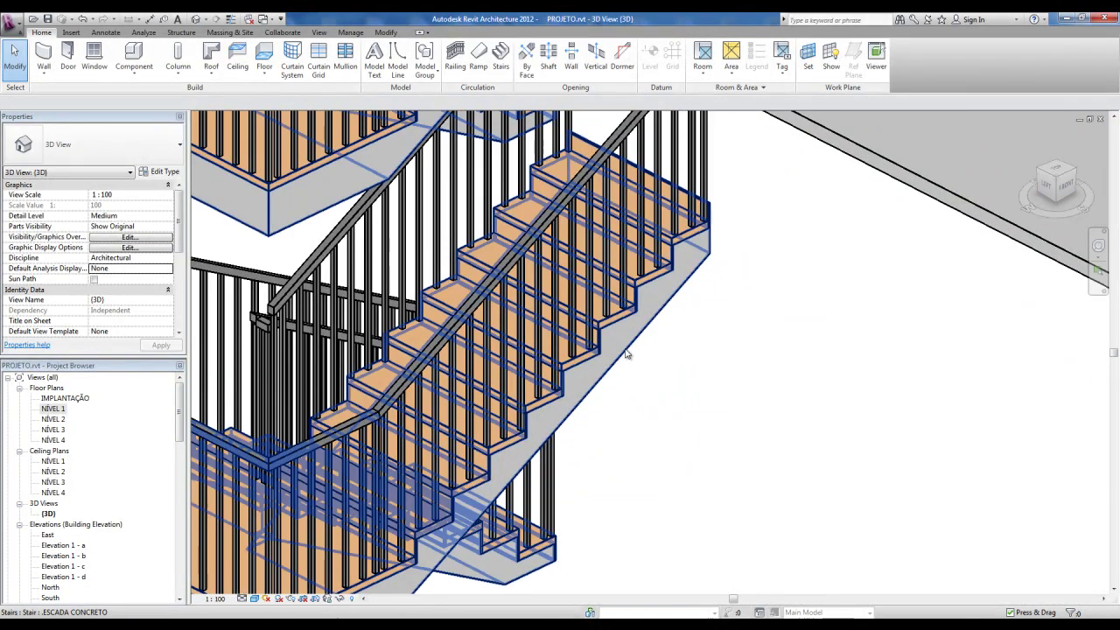
pyautogui.scroll(2, 565, 417)
pyautogui.scroll(1, 569, 388)
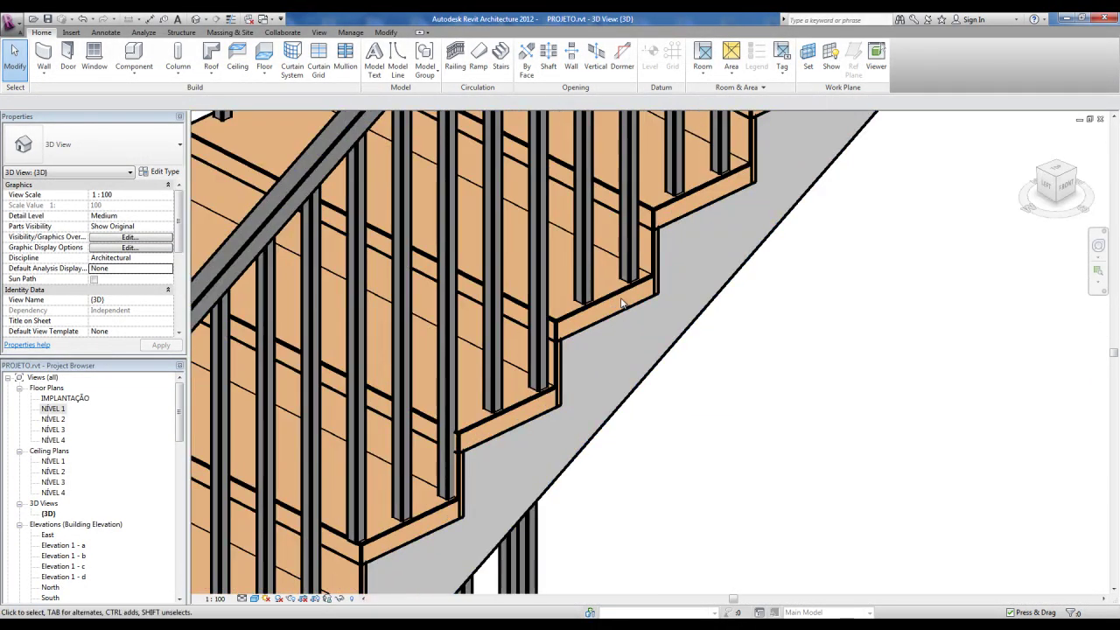
pyautogui.click(603, 395)
pyautogui.click(708, 438)
pyautogui.scroll(-3, 711, 436)
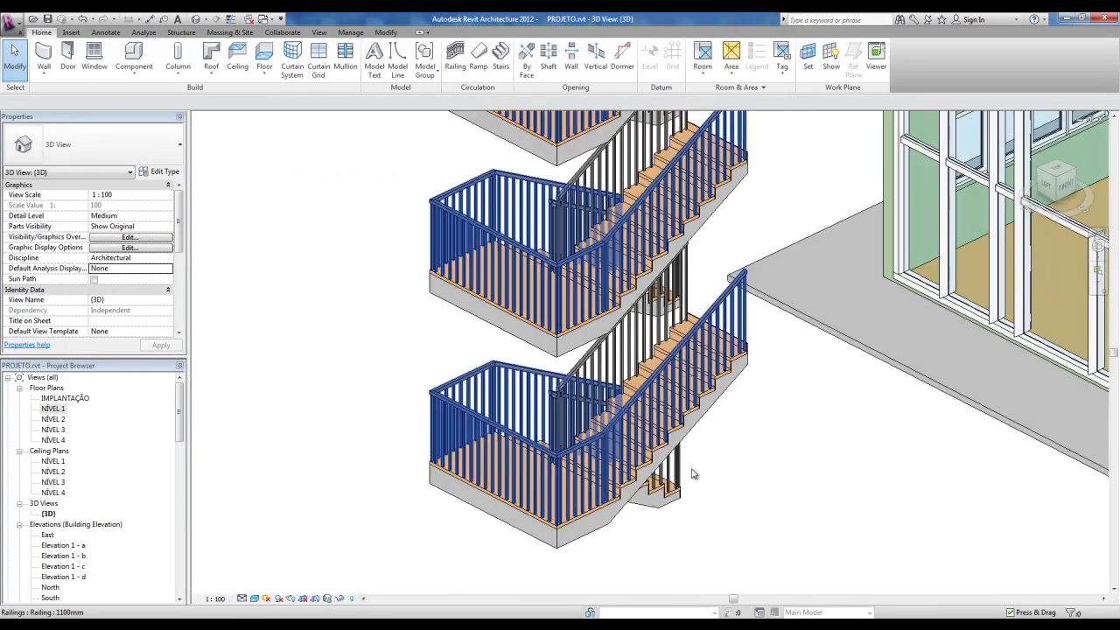
pyautogui.click(682, 422)
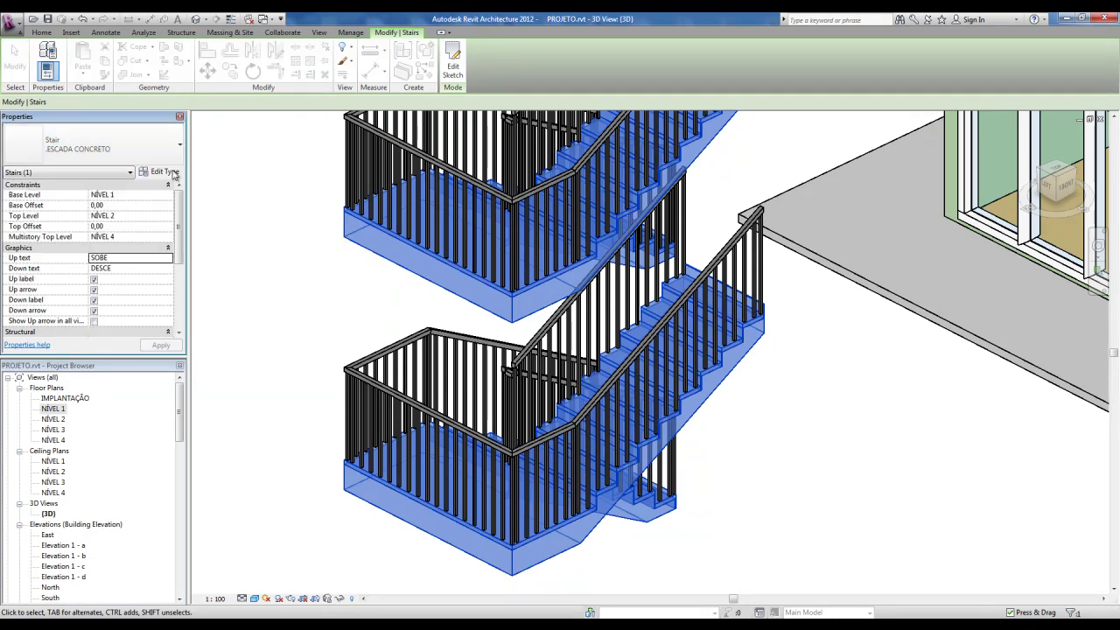
# - Give the ESCADA CONCRETO stair type a Tread Thickness of 2,50 and Nosing Length of 2,00
pyautogui.click(166, 171)
pyautogui.moveTo(363, 242); pyautogui.dragTo(364, 301)
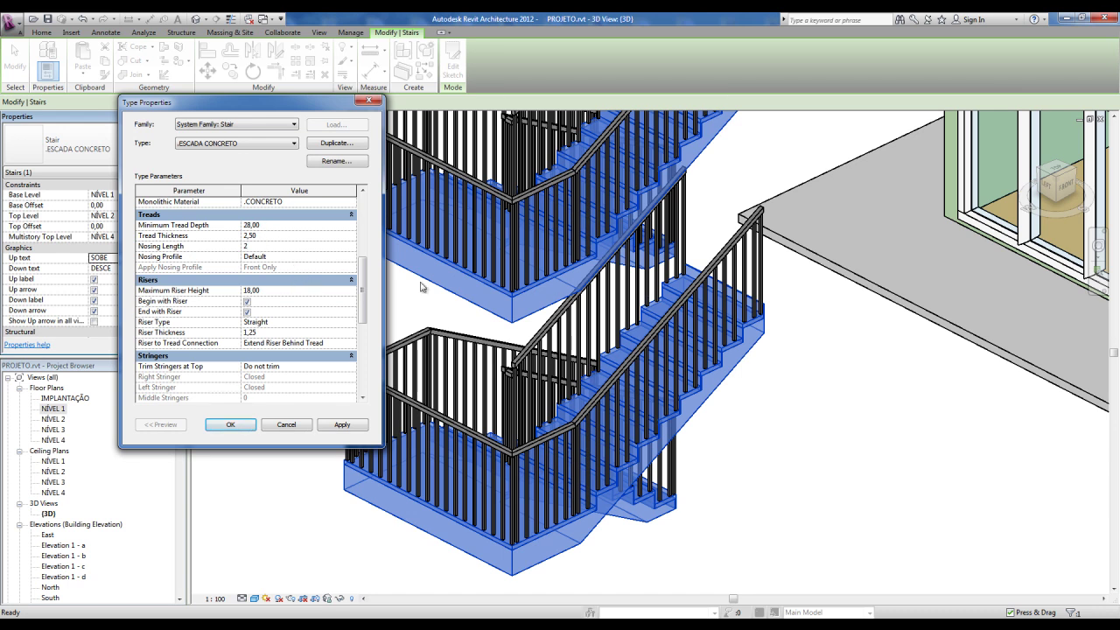
pyautogui.click(703, 388)
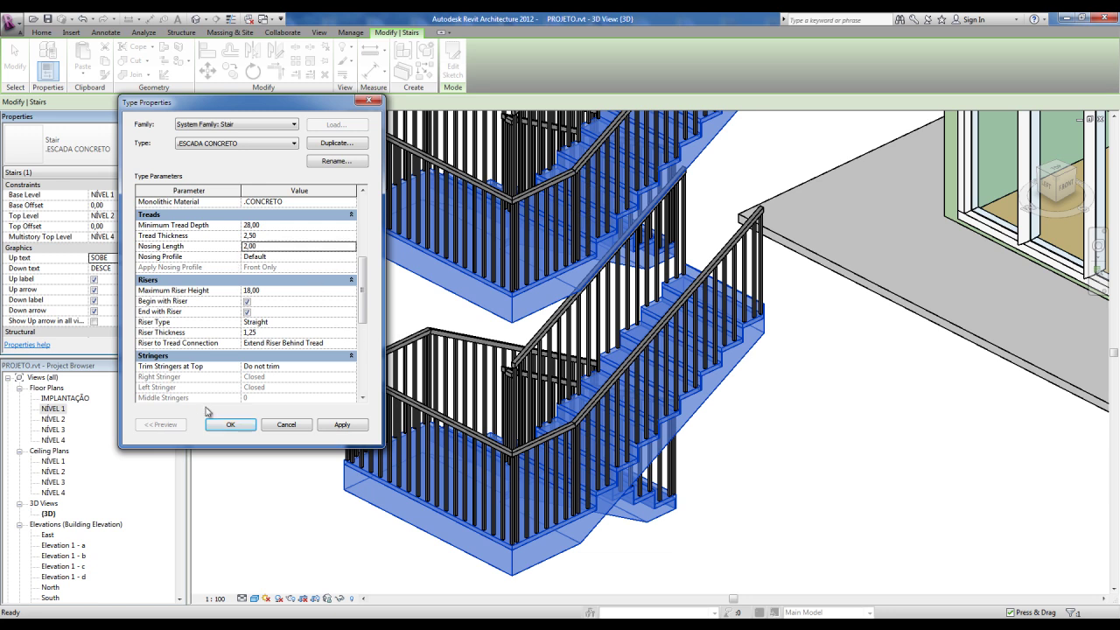
pyautogui.click(231, 425)
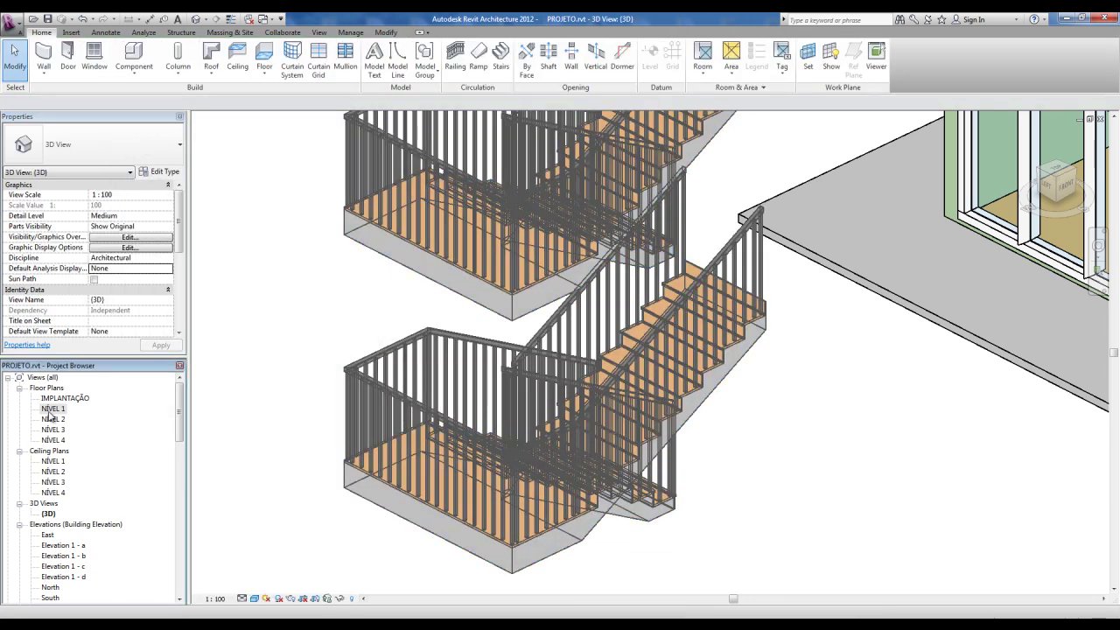
# - In the NÍVEL 1 plan, move the section line so it cuts across the stair
pyautogui.doubleClick(53, 408)
pyautogui.scroll(-2, 528, 411)
pyautogui.scroll(-3, 528, 411)
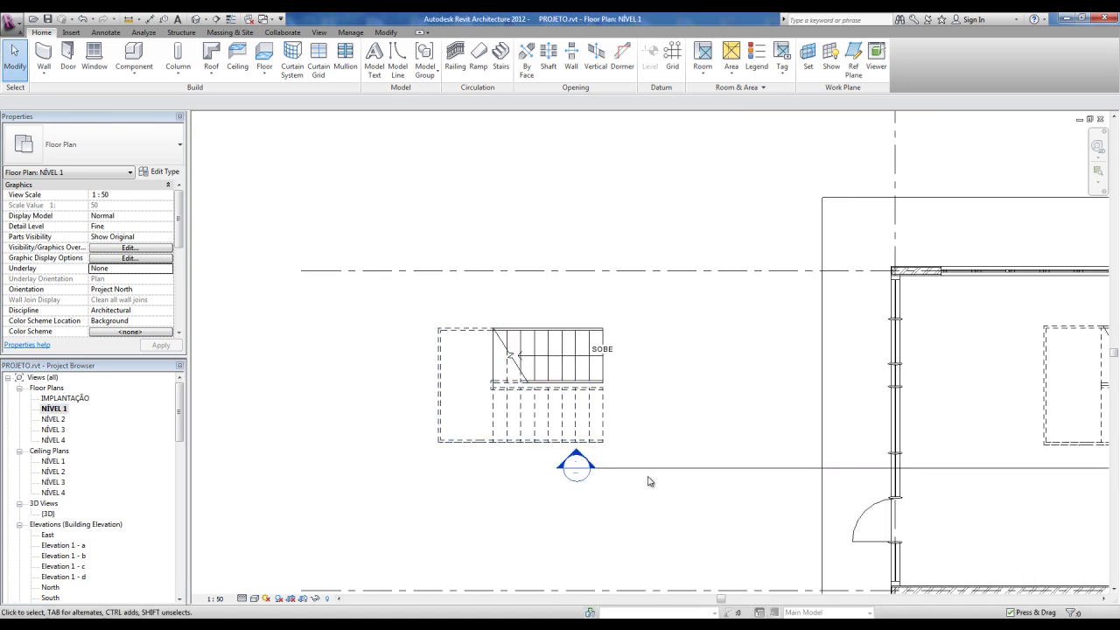
pyautogui.click(673, 473)
pyautogui.moveTo(705, 473); pyautogui.dragTo(361, 430)
# - Open Section 1 and set its view scale to 1:50
pyautogui.doubleClick(238, 421)
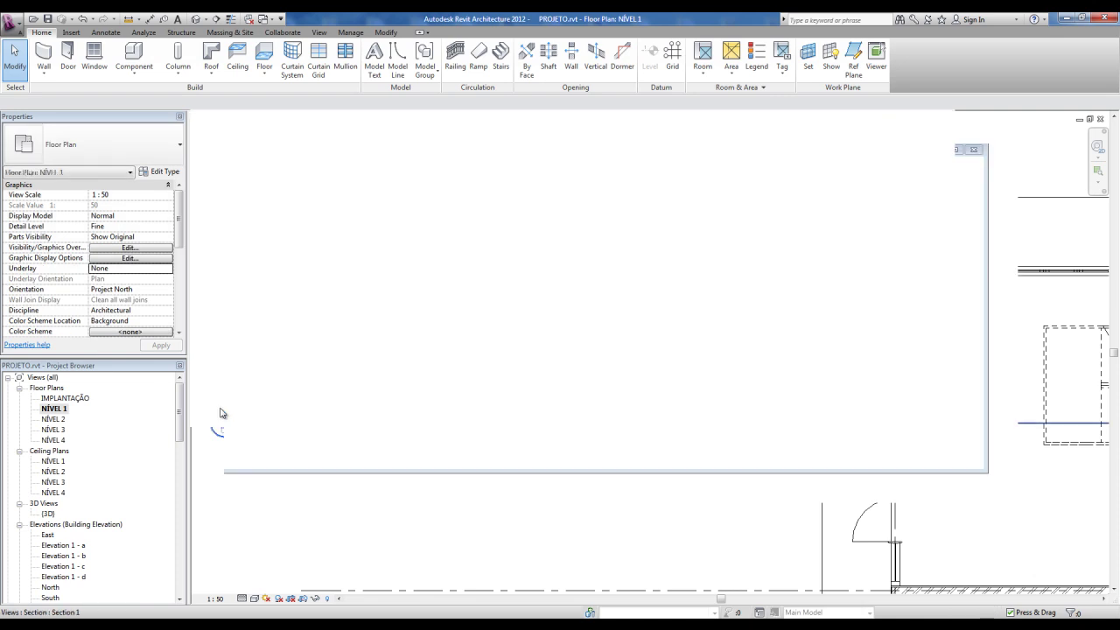
pyautogui.scroll(1, 464, 455)
pyautogui.scroll(2, 477, 508)
pyautogui.scroll(2, 497, 502)
pyautogui.scroll(2, 477, 502)
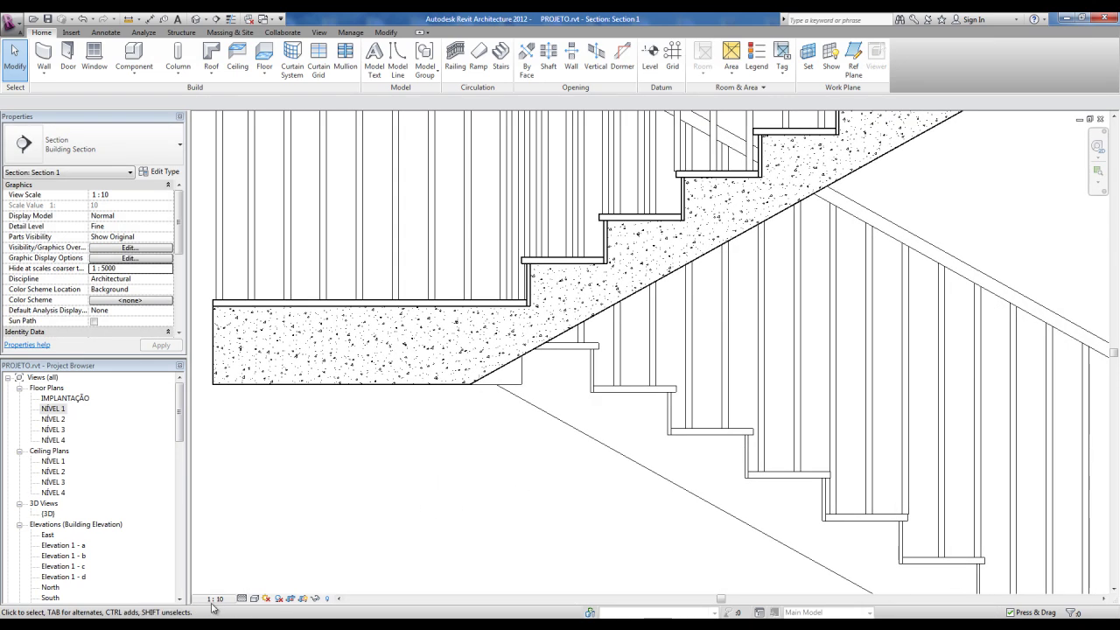
pyautogui.click(215, 598)
pyautogui.click(220, 510)
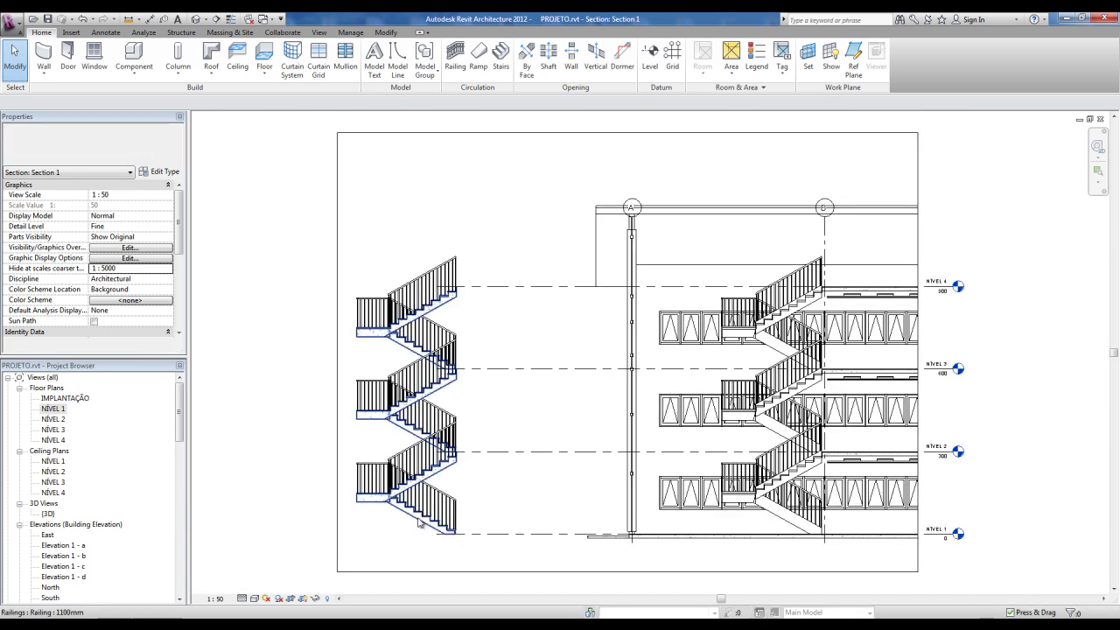
pyautogui.scroll(3, 418, 523)
pyautogui.scroll(1, 317, 520)
pyautogui.scroll(1, 709, 288)
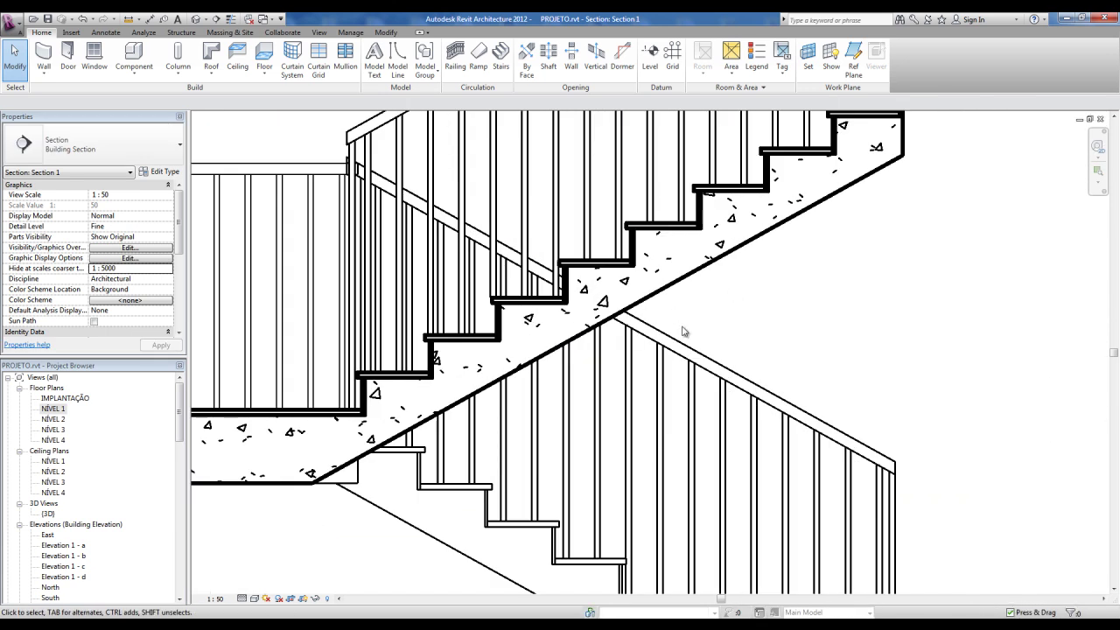
pyautogui.scroll(1, 807, 317)
pyautogui.scroll(2, 600, 300)
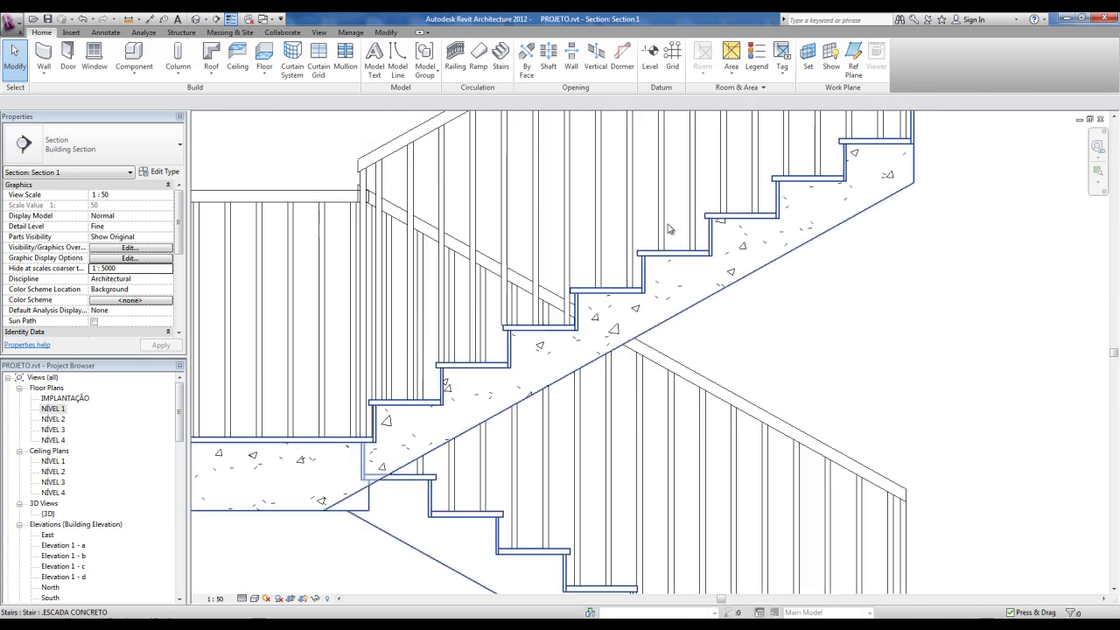
pyautogui.scroll(2, 588, 305)
pyautogui.scroll(2, 588, 305)
# - Measure the tread depths between step corners in Section 1
pyautogui.click(128, 18)
pyautogui.click(562, 291)
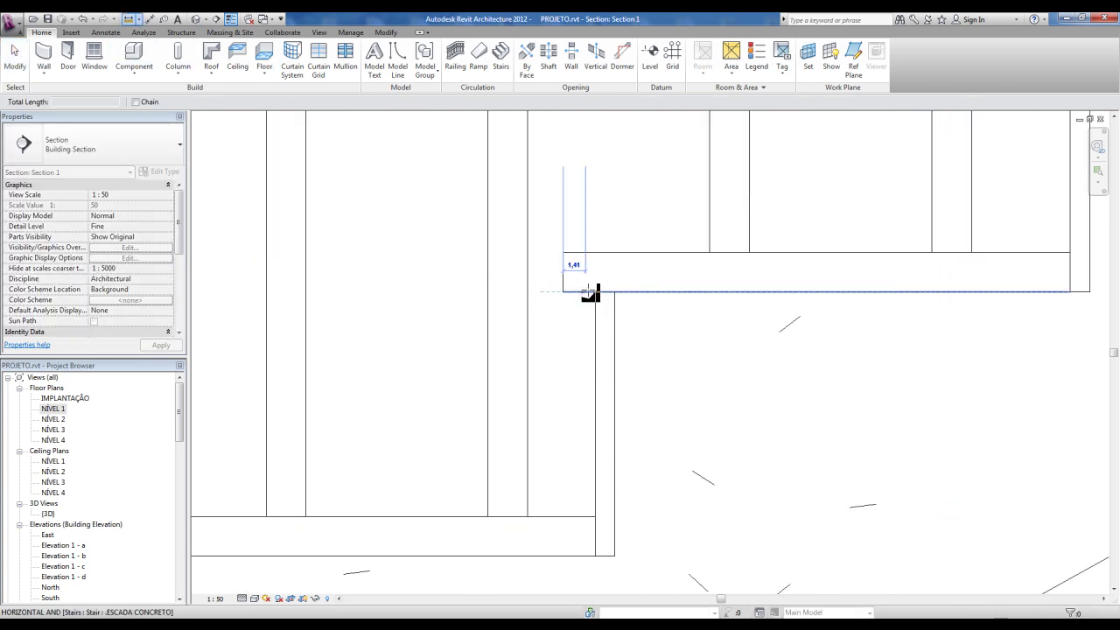
pyautogui.click(595, 292)
pyautogui.scroll(-1, 595, 293)
pyautogui.scroll(-2, 594, 293)
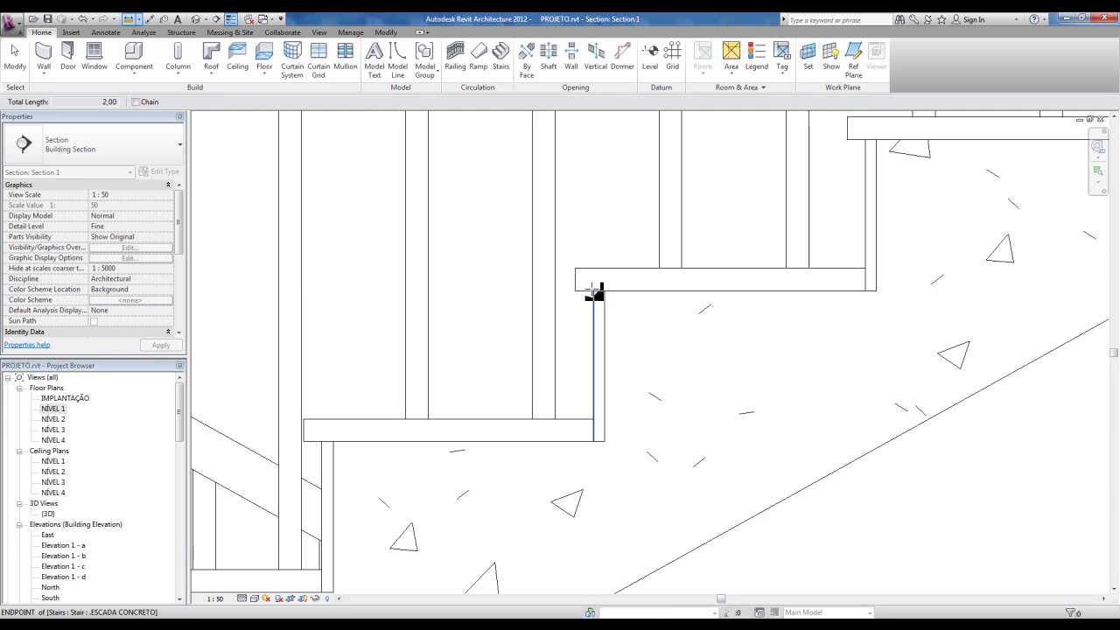
pyautogui.scroll(-1, 519, 300)
pyautogui.scroll(-1, 560, 320)
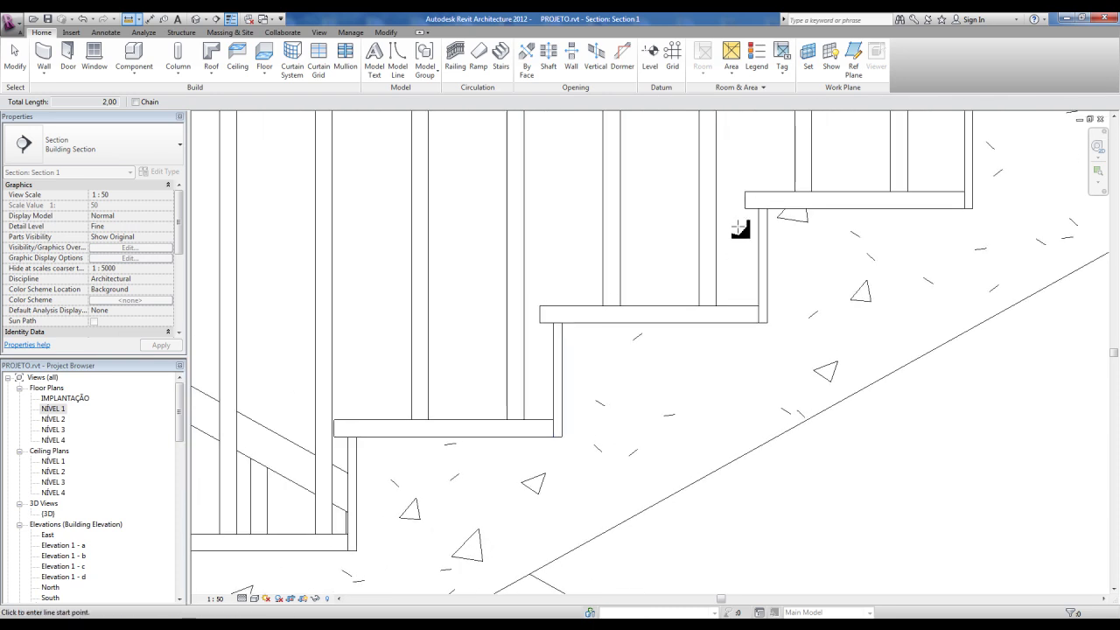
pyautogui.click(540, 307)
pyautogui.press('Escape')
pyautogui.press('Escape')
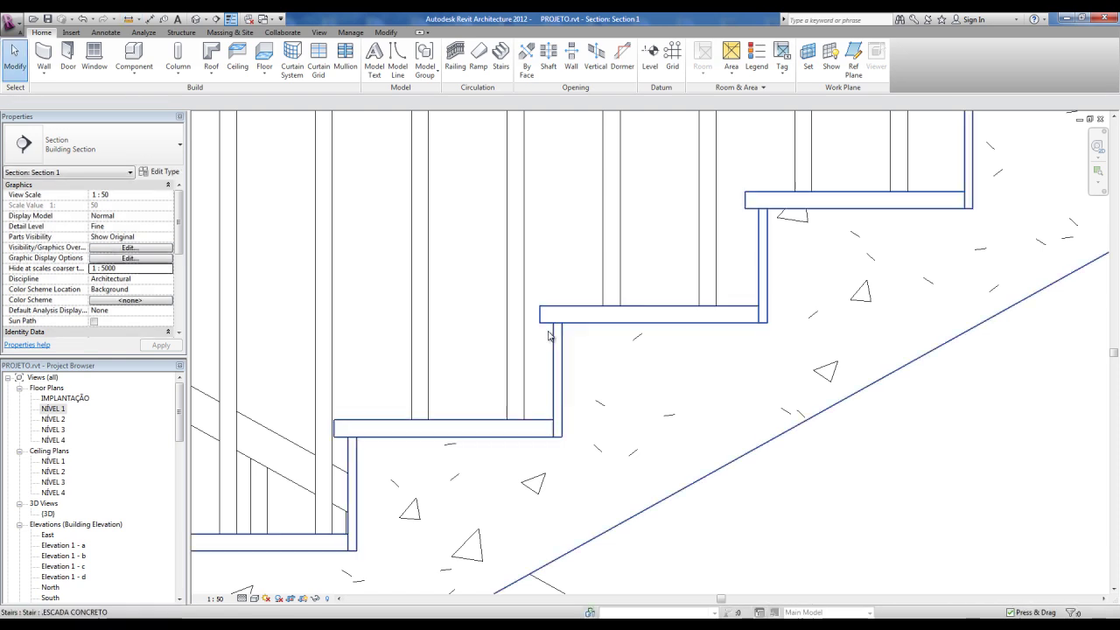
# - Cancel a second tread measurement, pan along the flight, and switch to the default 3D view
pyautogui.click(128, 20)
pyautogui.press('Escape')
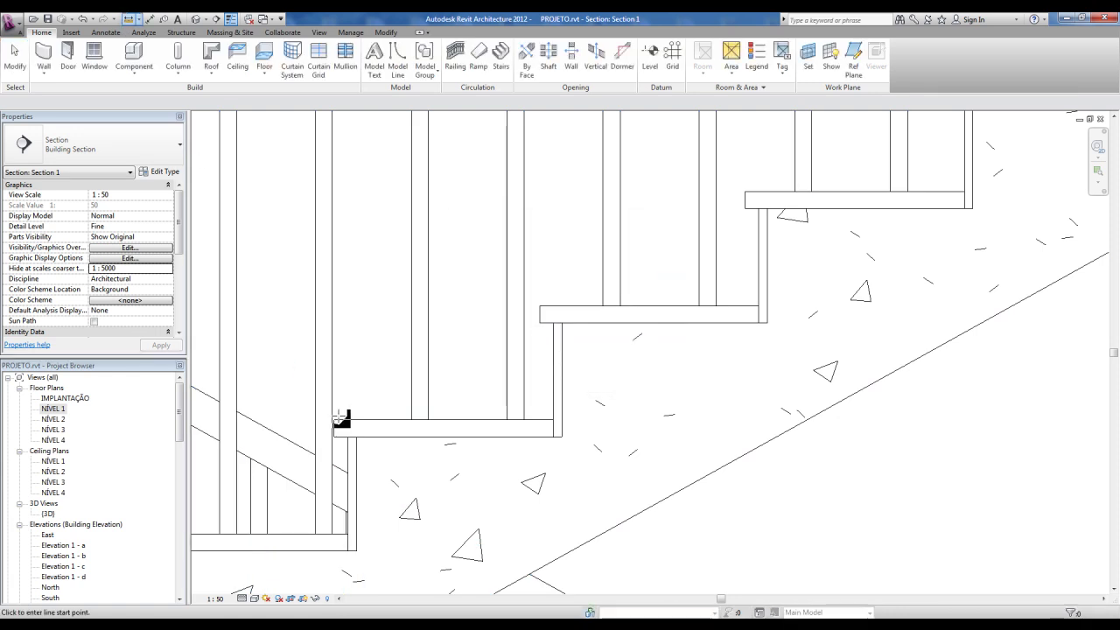
pyautogui.click(336, 421)
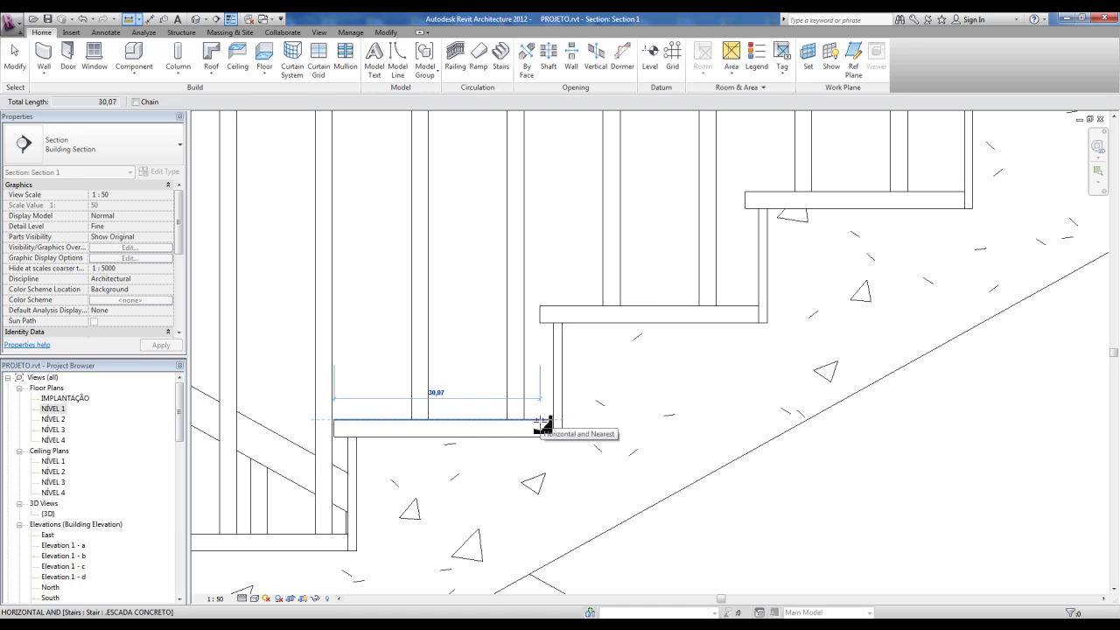
pyautogui.press('Escape')
pyautogui.scroll(-2, 475, 394)
pyautogui.scroll(-3, 475, 395)
pyautogui.press('Escape')
pyautogui.scroll(2, 464, 443)
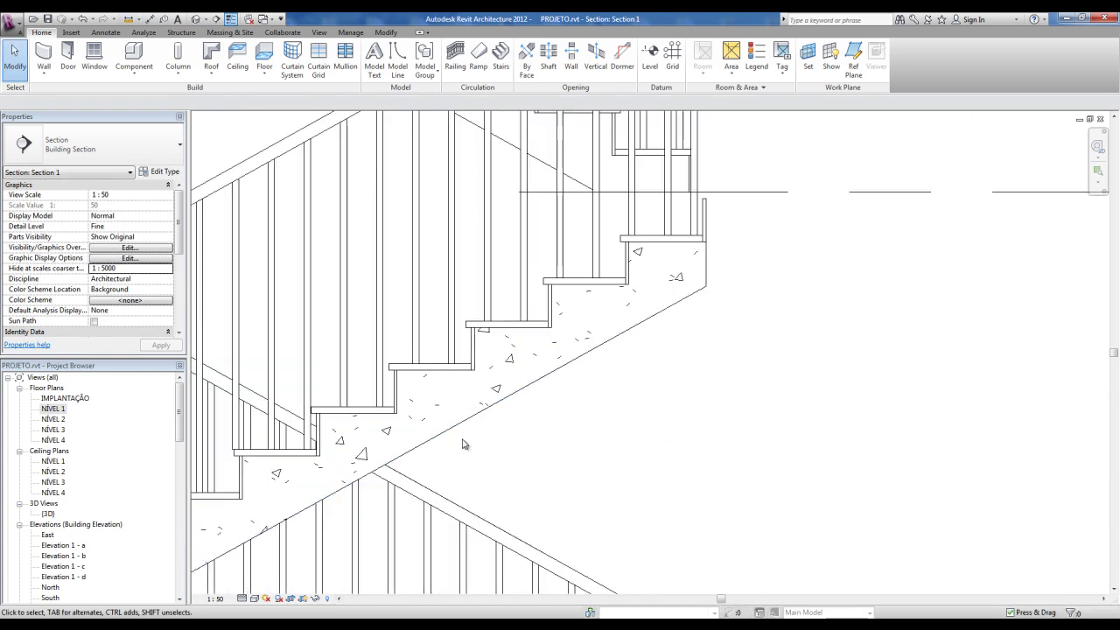
pyautogui.moveTo(464, 444); pyautogui.dragTo(670, 450, button='middle')
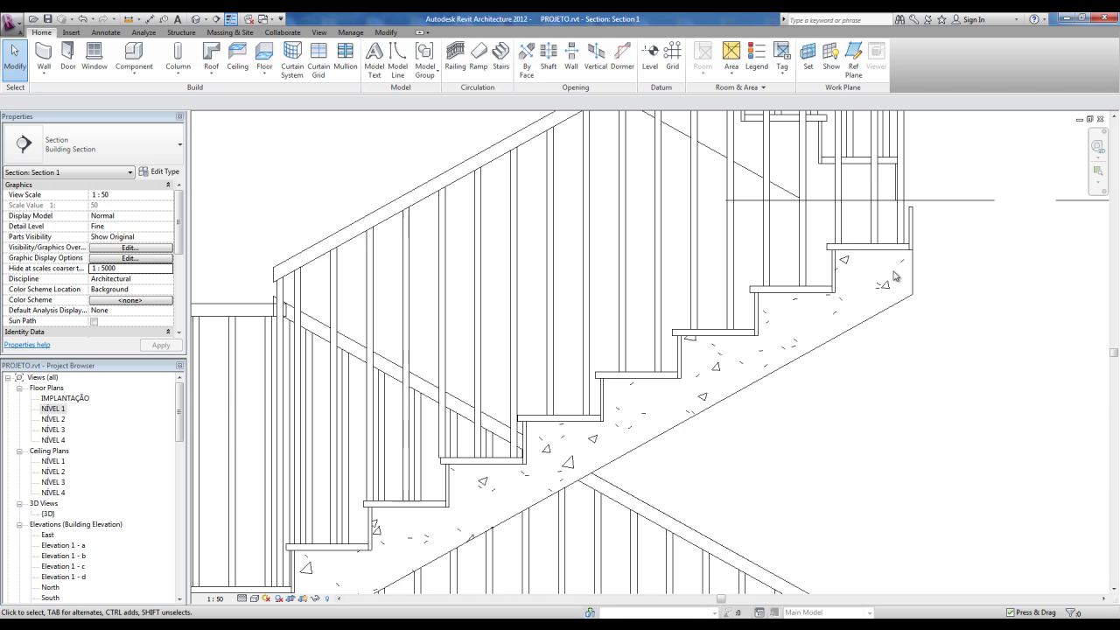
pyautogui.click(197, 19)
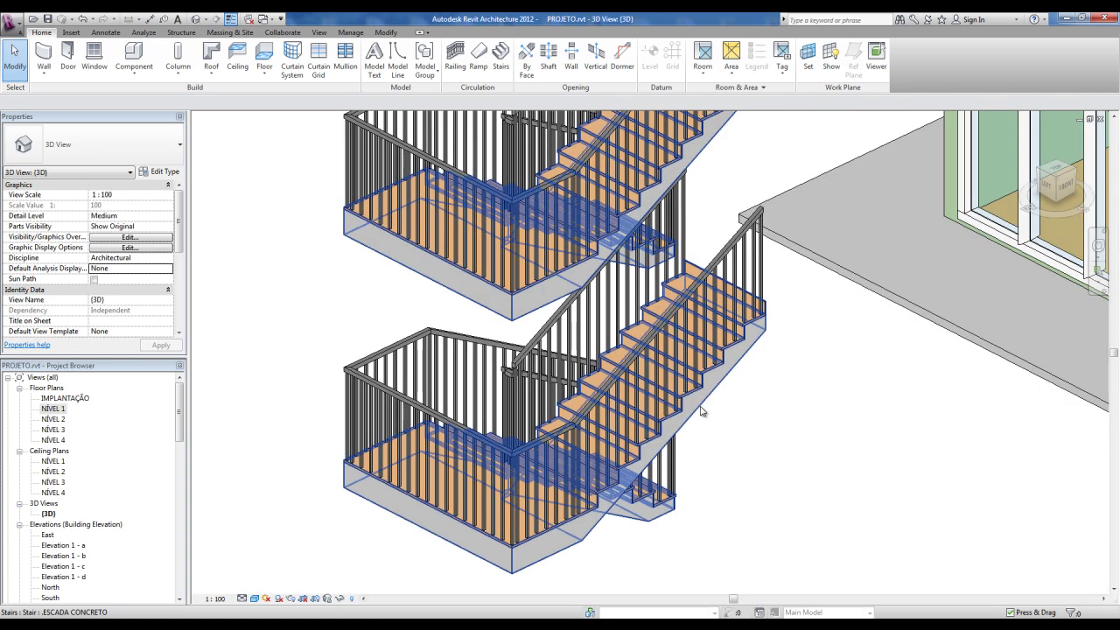
# - Go from the NÍVEL 1 floor plan to the Section 1 view of the concrete stair
pyautogui.click(700, 411)
pyautogui.click(48, 70)
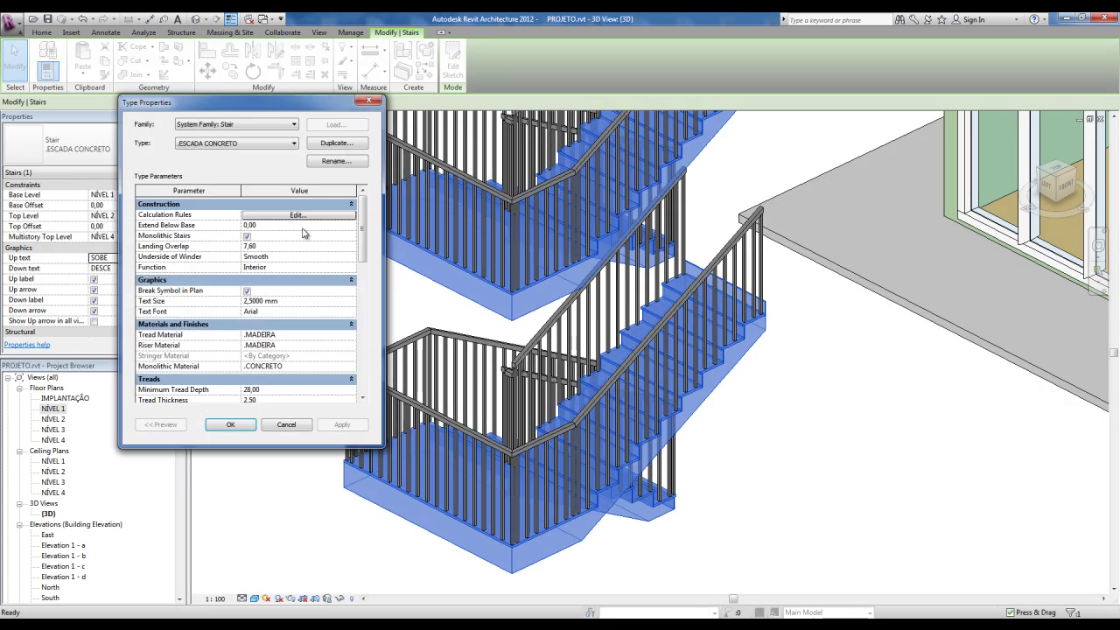
pyautogui.click(230, 425)
pyautogui.doubleClick(54, 408)
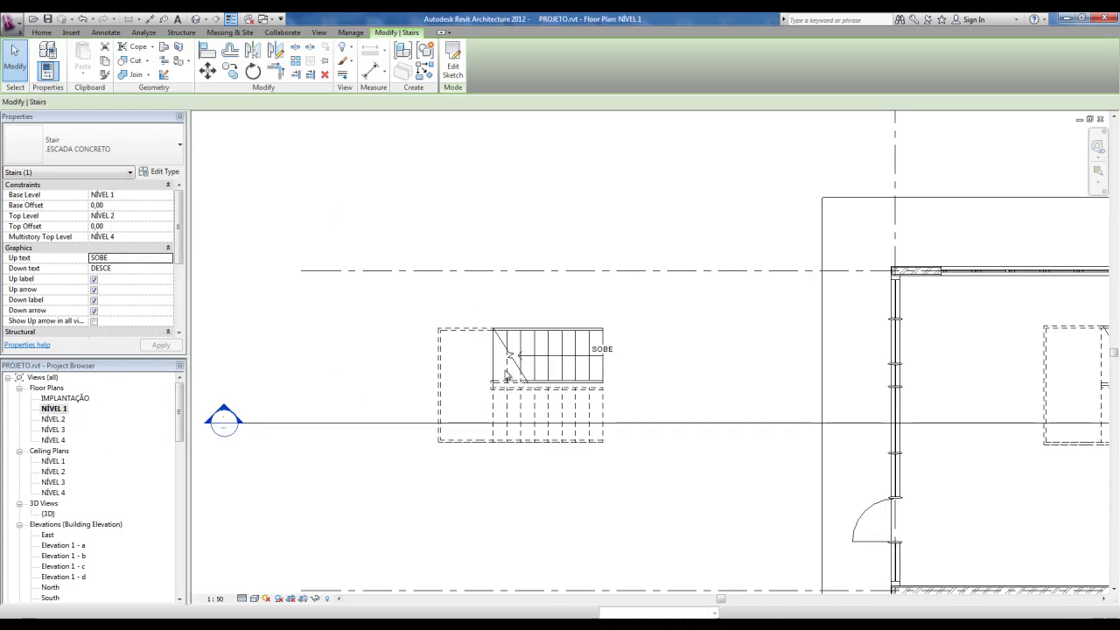
pyautogui.doubleClick(236, 419)
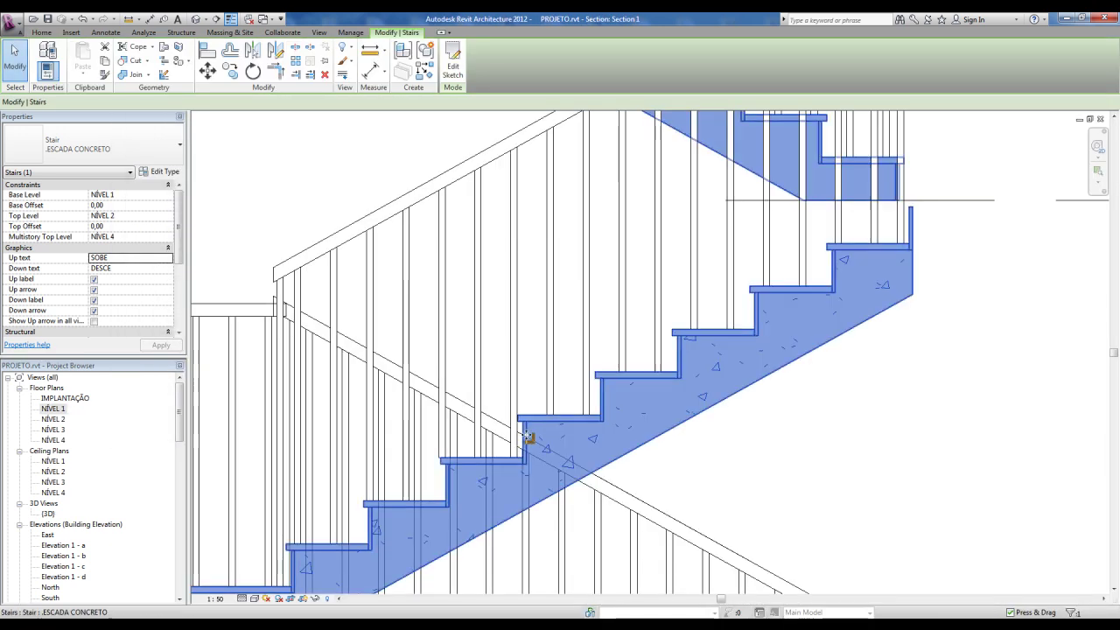
pyautogui.click(598, 372)
pyautogui.scroll(5, 598, 371)
pyautogui.scroll(2, 595, 355)
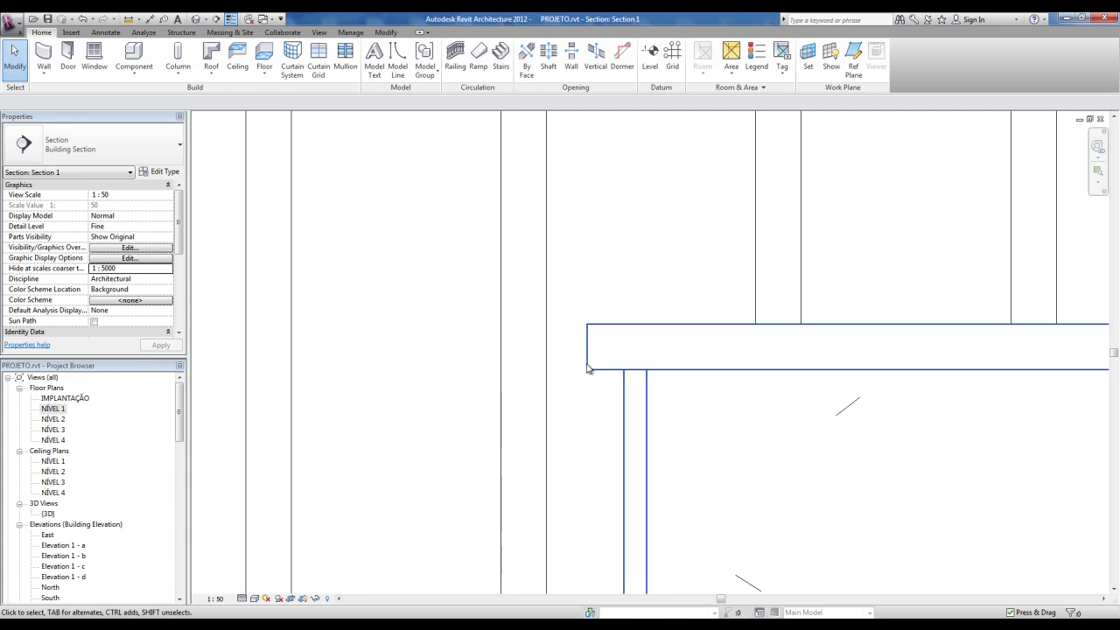
pyautogui.scroll(-2, 589, 327)
pyautogui.scroll(-1, 591, 327)
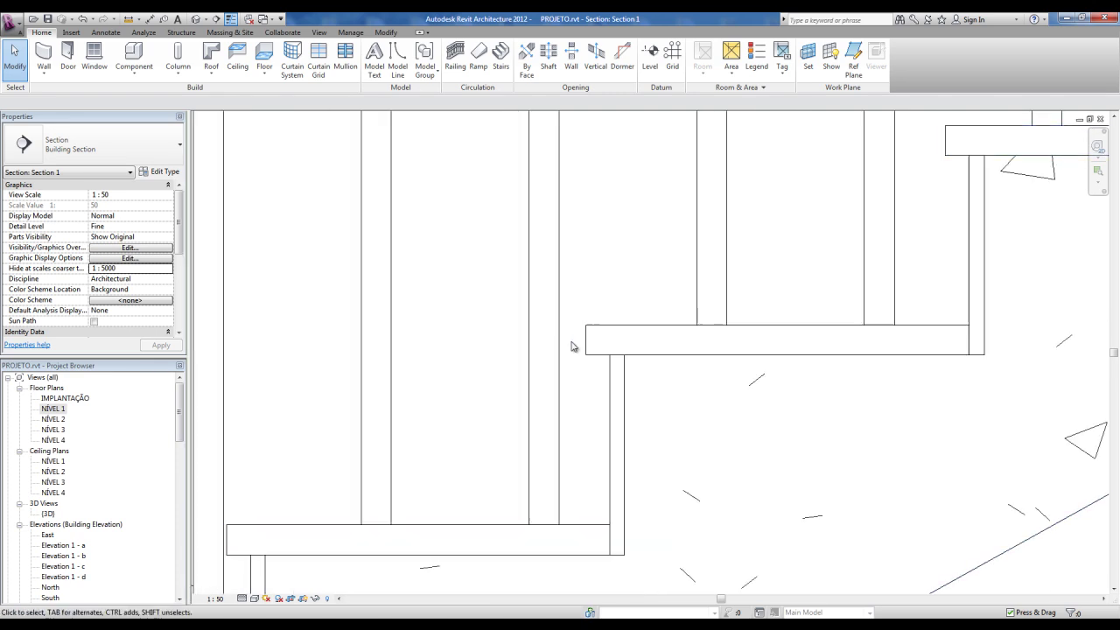
# - Set the ESCADA CONCRETO stair type's Nosing Profile to M_Stair Nosing - Radius : 20mm
pyautogui.click(584, 337)
pyautogui.click(160, 171)
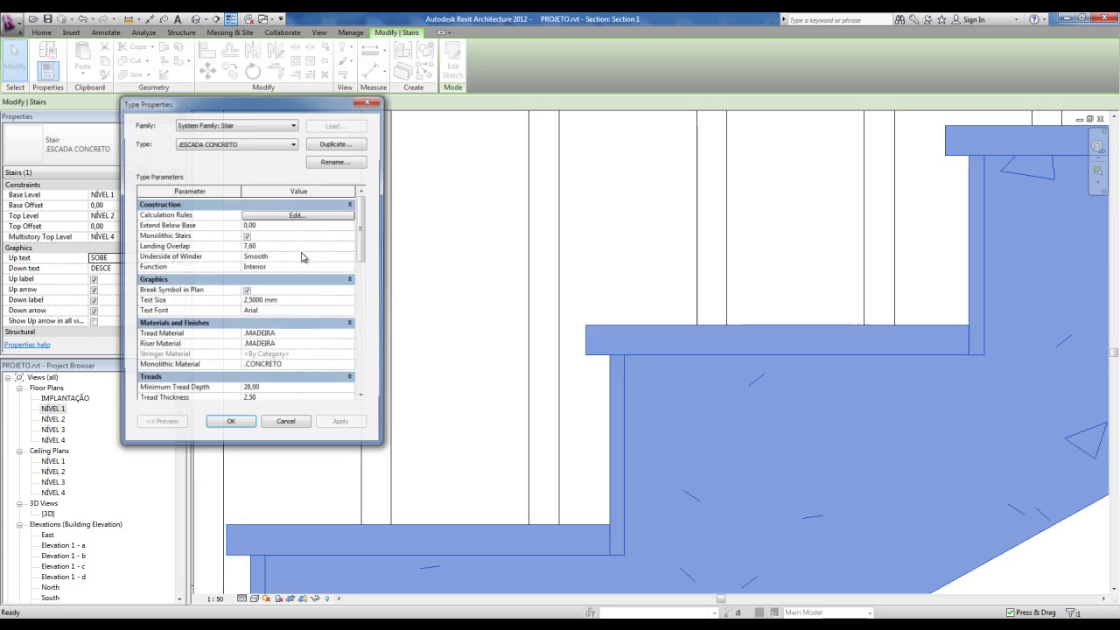
pyautogui.moveTo(366, 264); pyautogui.dragTo(366, 304)
pyautogui.click(149, 308)
pyautogui.click(351, 303)
pyautogui.click(316, 323)
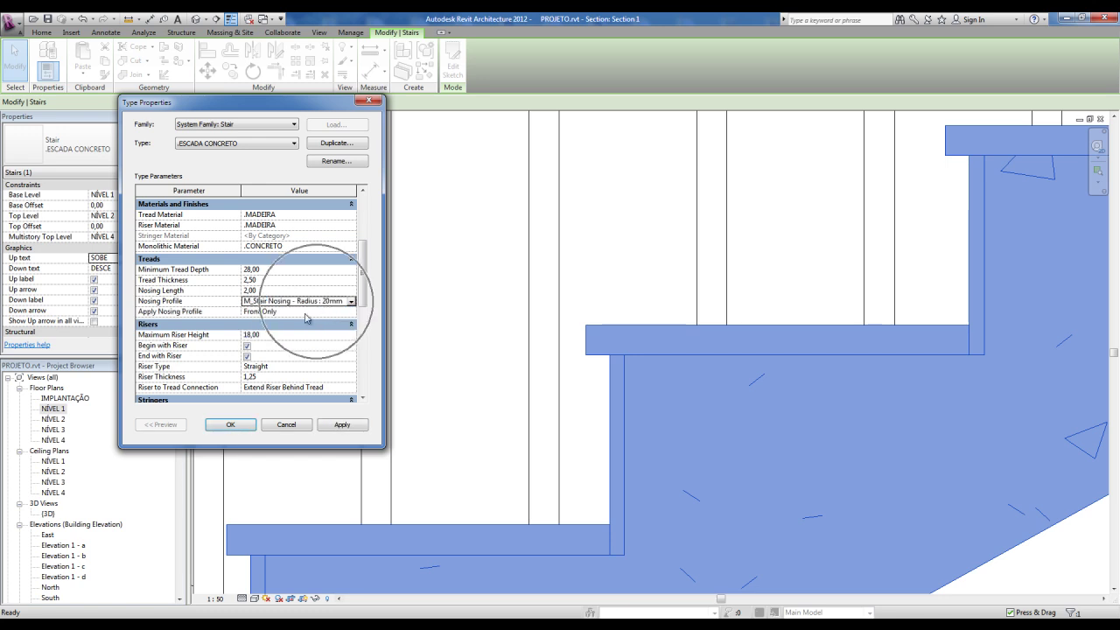
pyautogui.click(233, 425)
pyautogui.click(412, 365)
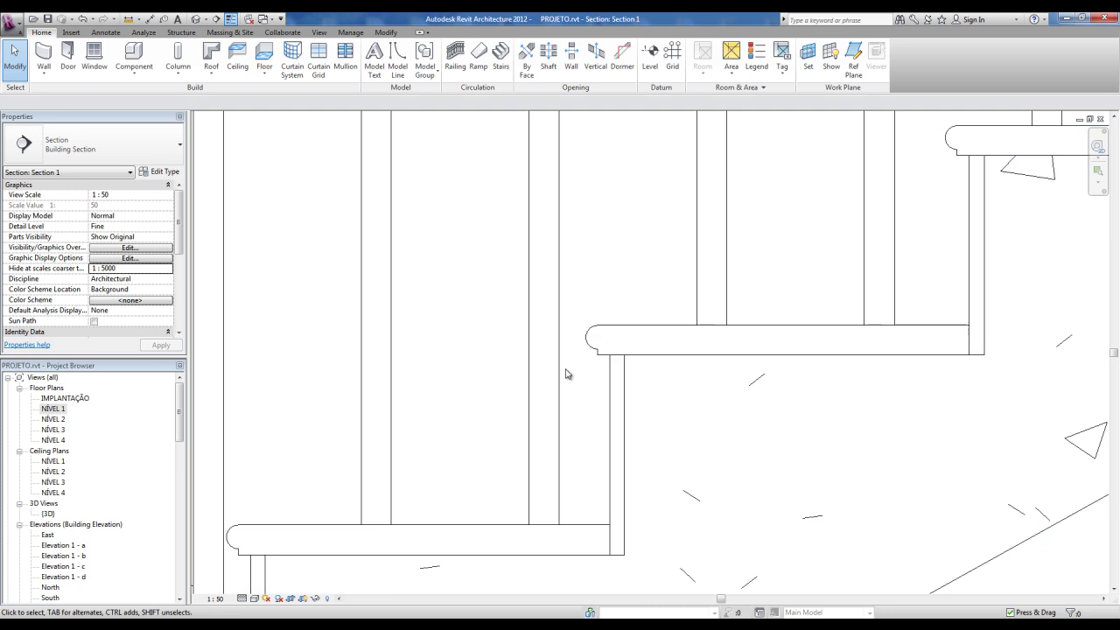
pyautogui.click(609, 360)
pyautogui.scroll(-1, 477, 399)
pyautogui.scroll(-1, 477, 399)
# - Switch the stair type's Riser Type to Slanted, then undo it with Ctrl+Z
pyautogui.scroll(-1, 476, 399)
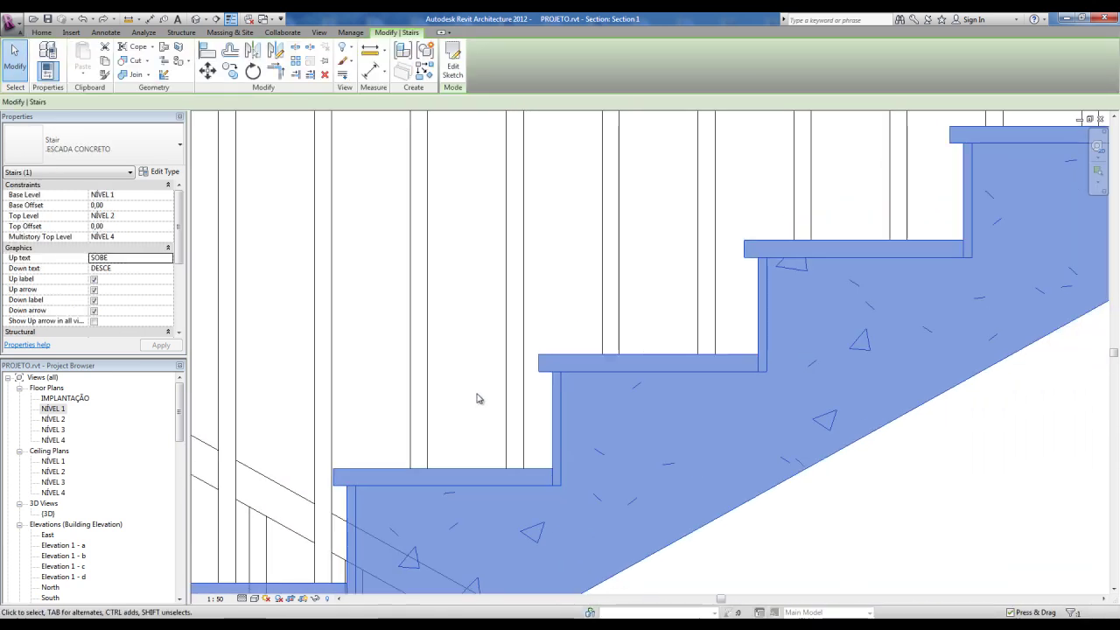
pyautogui.scroll(-1, 476, 399)
pyautogui.click(170, 173)
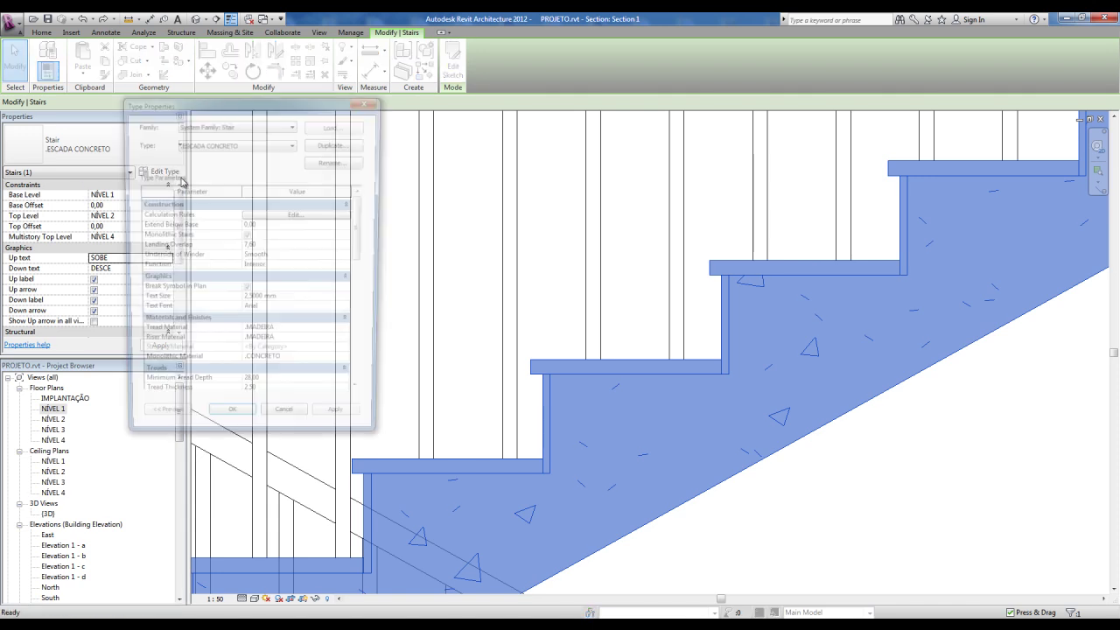
pyautogui.moveTo(363, 229); pyautogui.dragTo(369, 292)
pyautogui.scroll(-2, 161, 260)
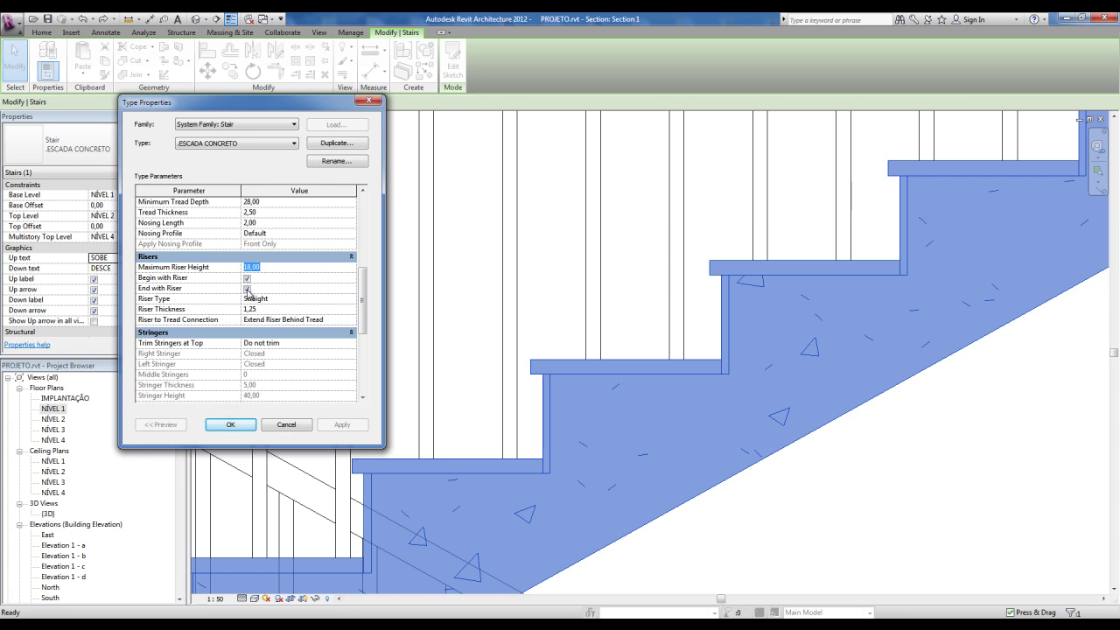
pyautogui.moveTo(363, 300); pyautogui.dragTo(365, 307)
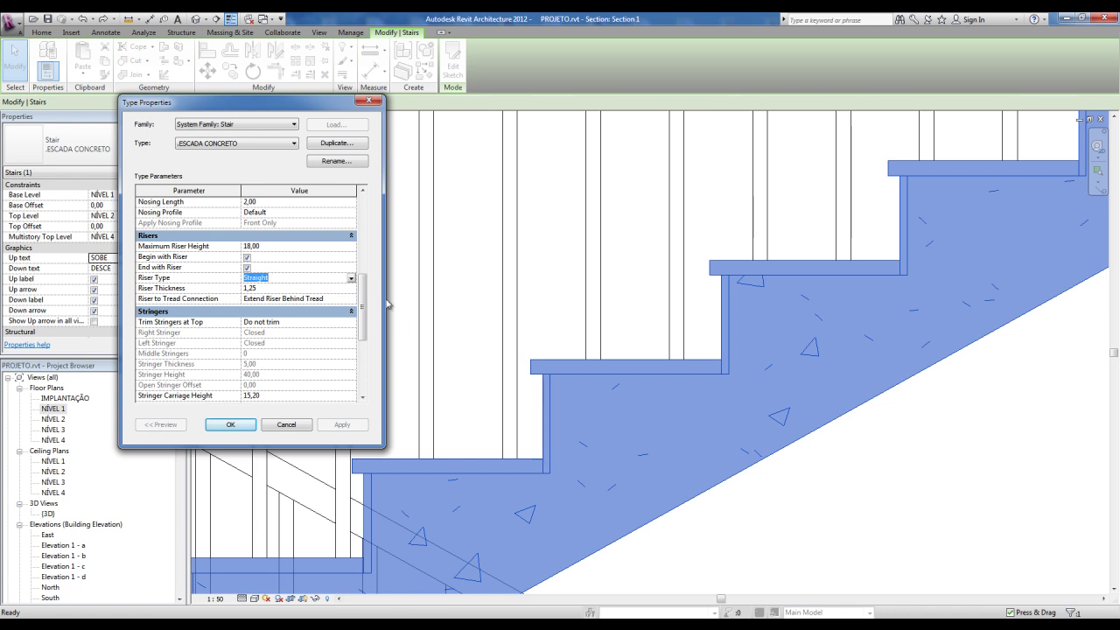
pyautogui.click(349, 280)
pyautogui.click(257, 308)
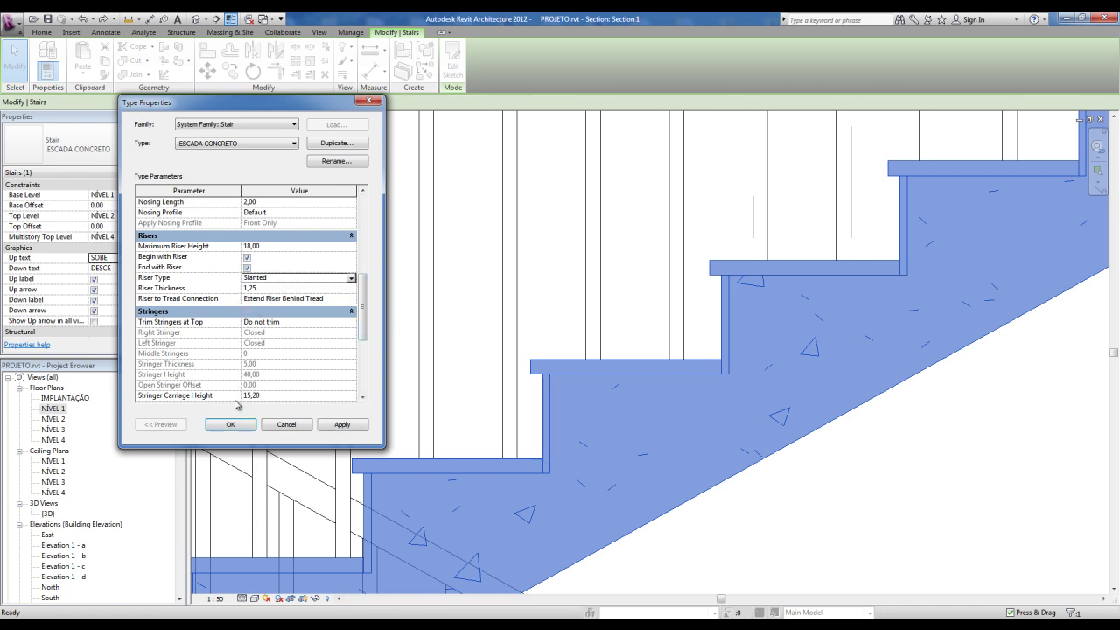
pyautogui.click(230, 424)
pyautogui.click(512, 425)
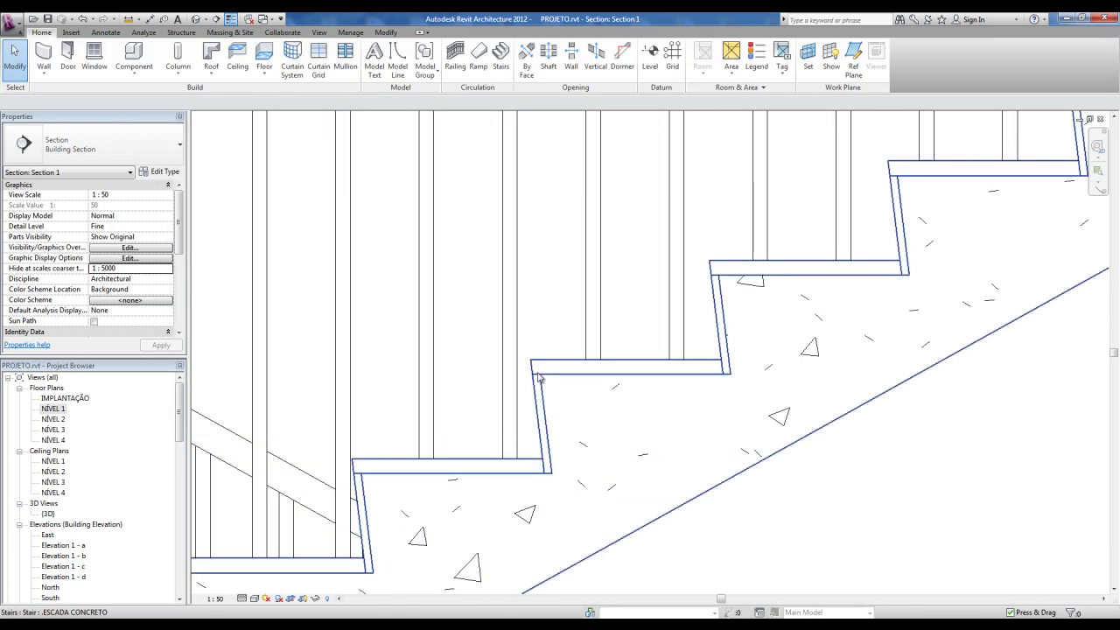
pyautogui.hotkey('ctrl', 'z')
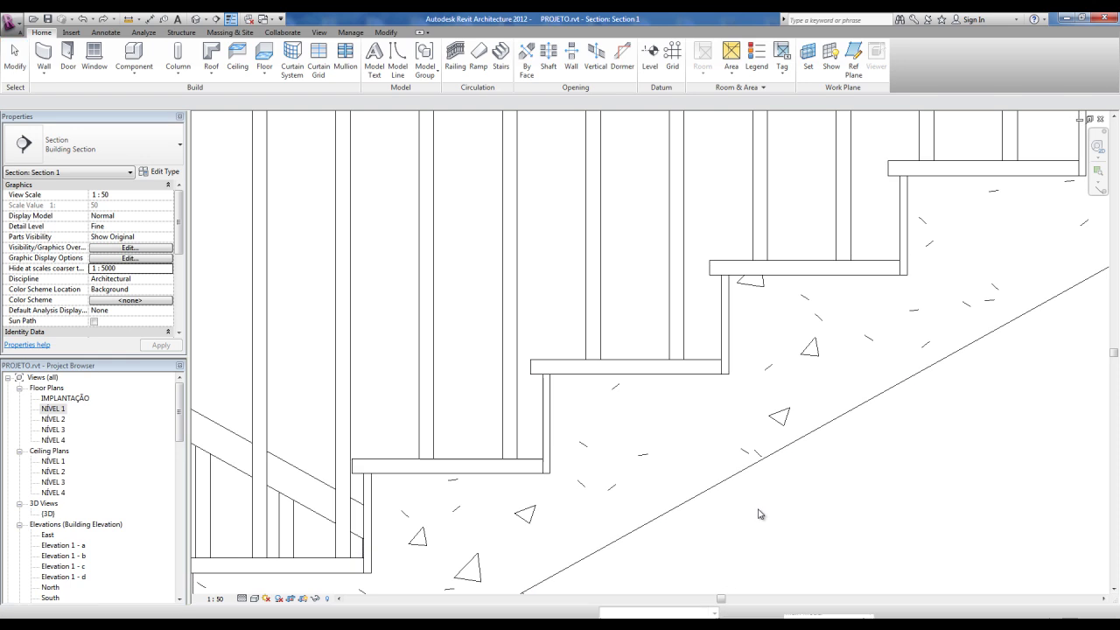
# - Set the ESCADA CONCRETO stair type's Riser Type to None
pyautogui.click(731, 481)
pyautogui.click(158, 171)
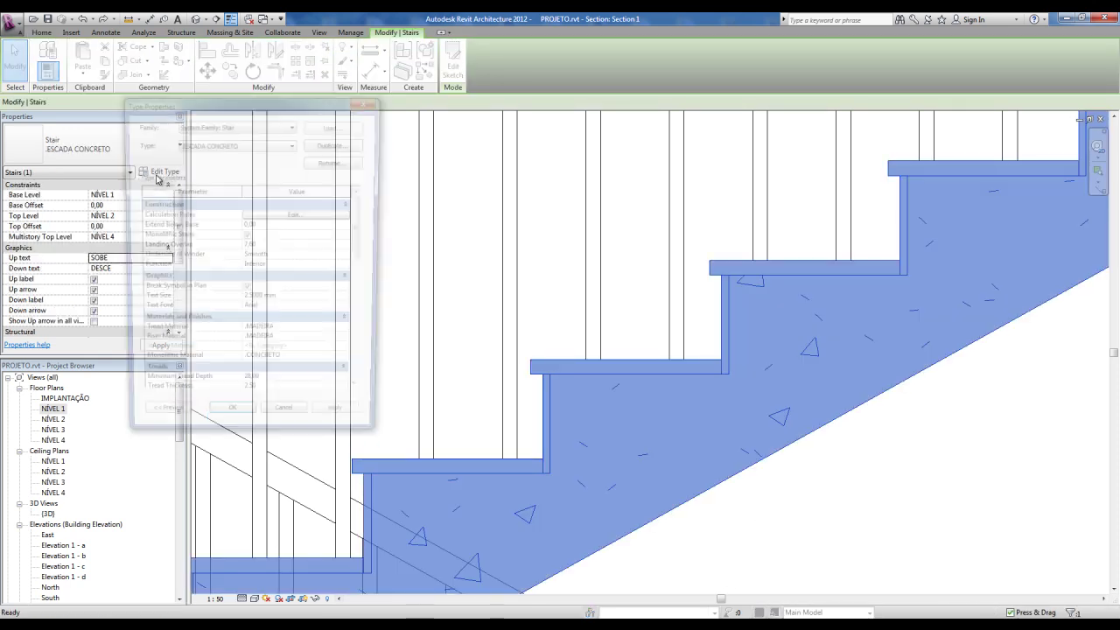
pyautogui.moveTo(362, 272); pyautogui.dragTo(363, 324)
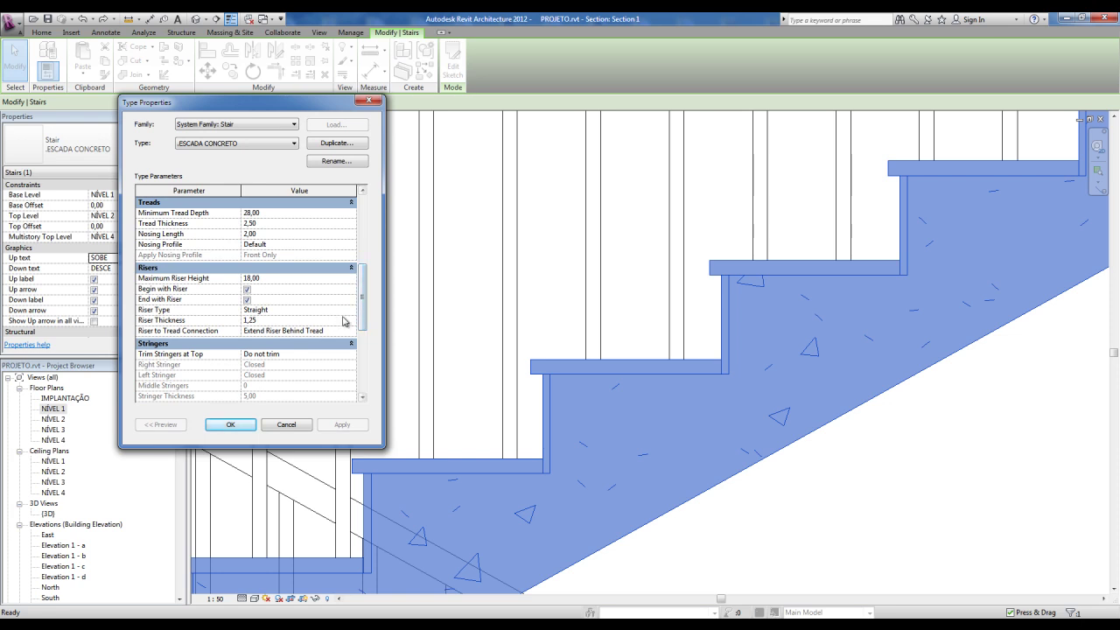
pyautogui.click(352, 311)
pyautogui.click(253, 333)
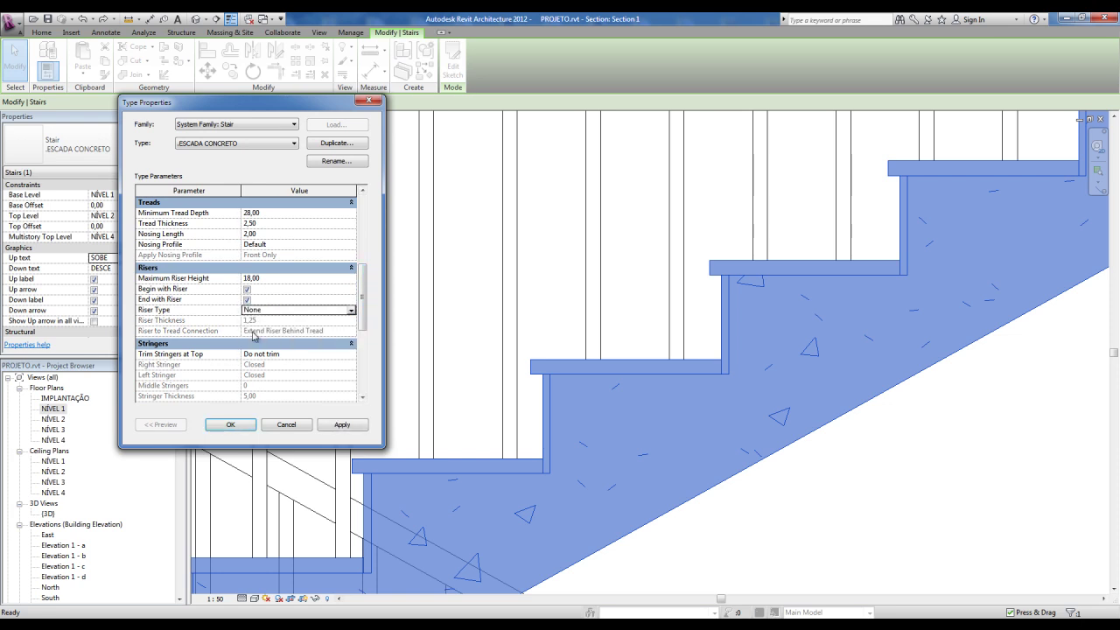
pyautogui.click(230, 424)
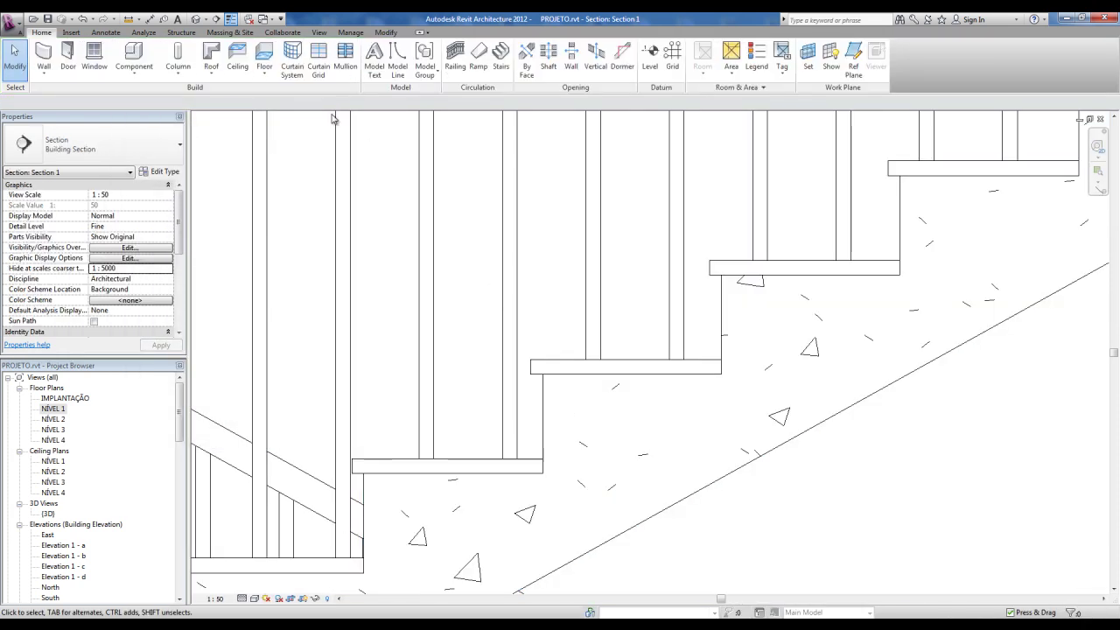
# - Show the stair in the default 3D view, framed and zoomed in
pyautogui.click(197, 19)
pyautogui.scroll(2, 691, 433)
pyautogui.scroll(2, 668, 422)
pyautogui.scroll(1, 667, 423)
pyautogui.scroll(2, 613, 453)
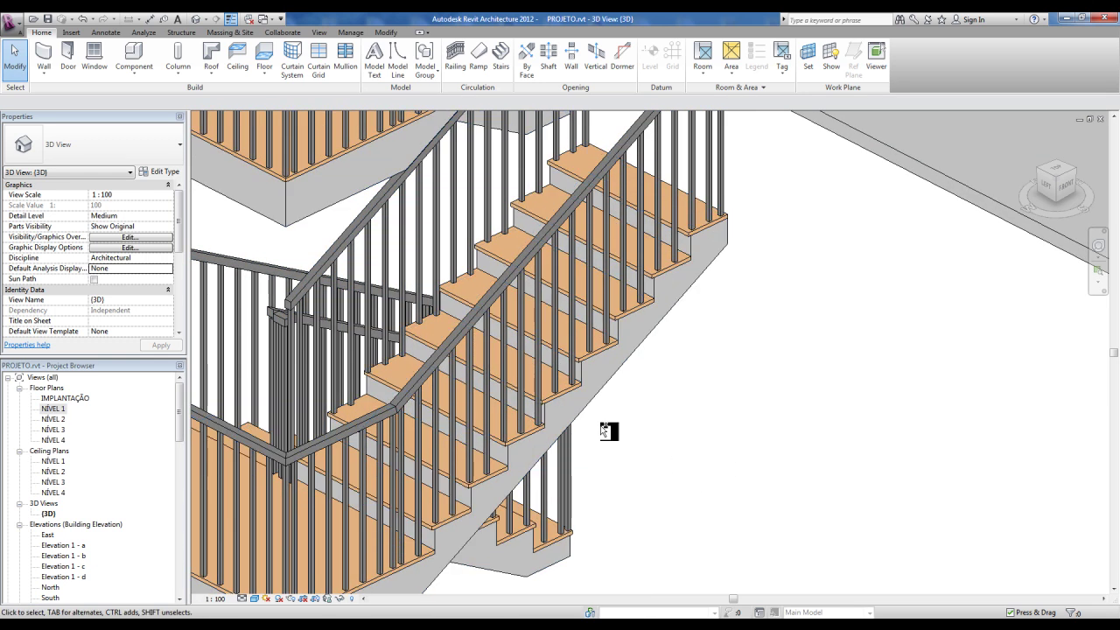
pyautogui.moveTo(617, 445); pyautogui.dragTo(700, 429, button='middle')
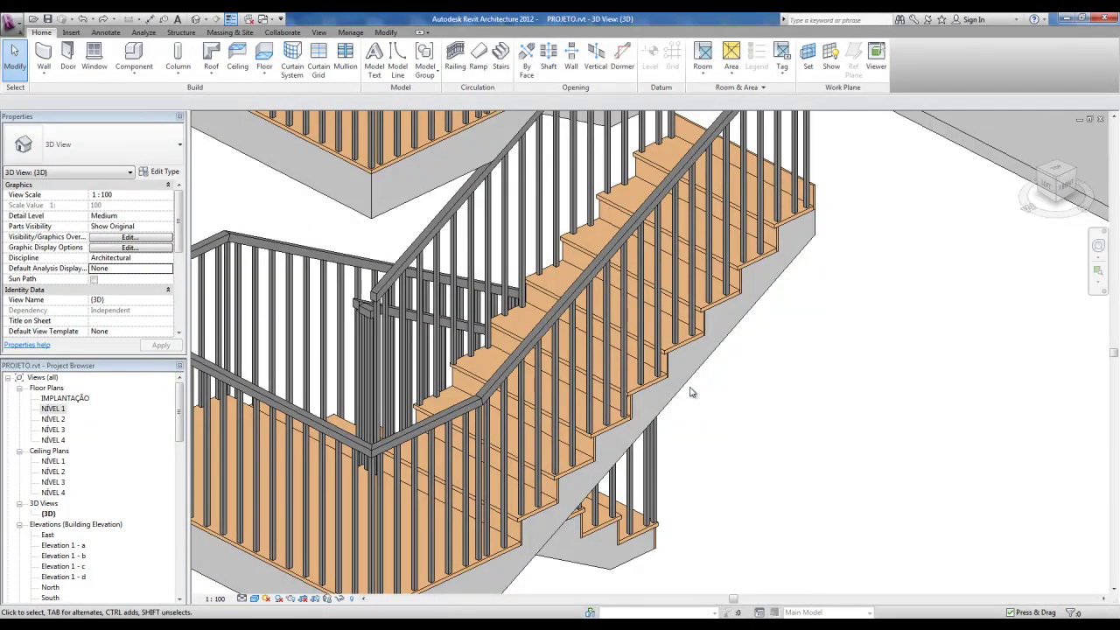
# - Change the ESCADA CONCRETO type's Riser Thickness to 2,50 and apply it
pyautogui.click(787, 437)
pyautogui.click(160, 171)
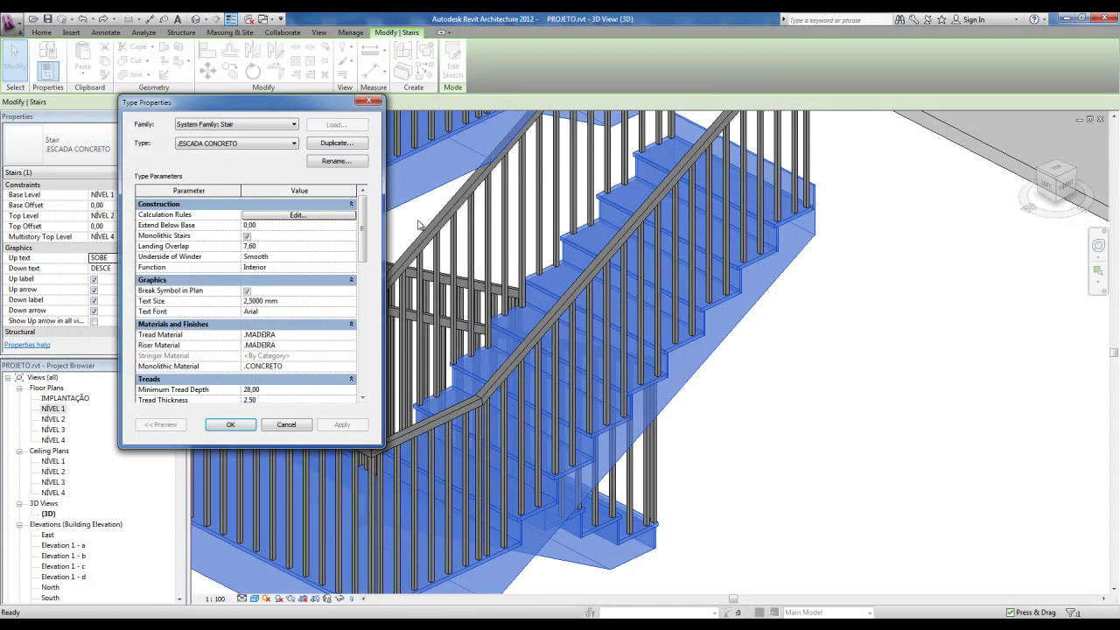
pyautogui.moveTo(365, 251)
pyautogui.mouseDown()
pyautogui.moveTo(366, 328)
pyautogui.moveTo(365, 318)
pyautogui.mouseUp()
pyautogui.click(281, 299)
pyautogui.write('2,5')
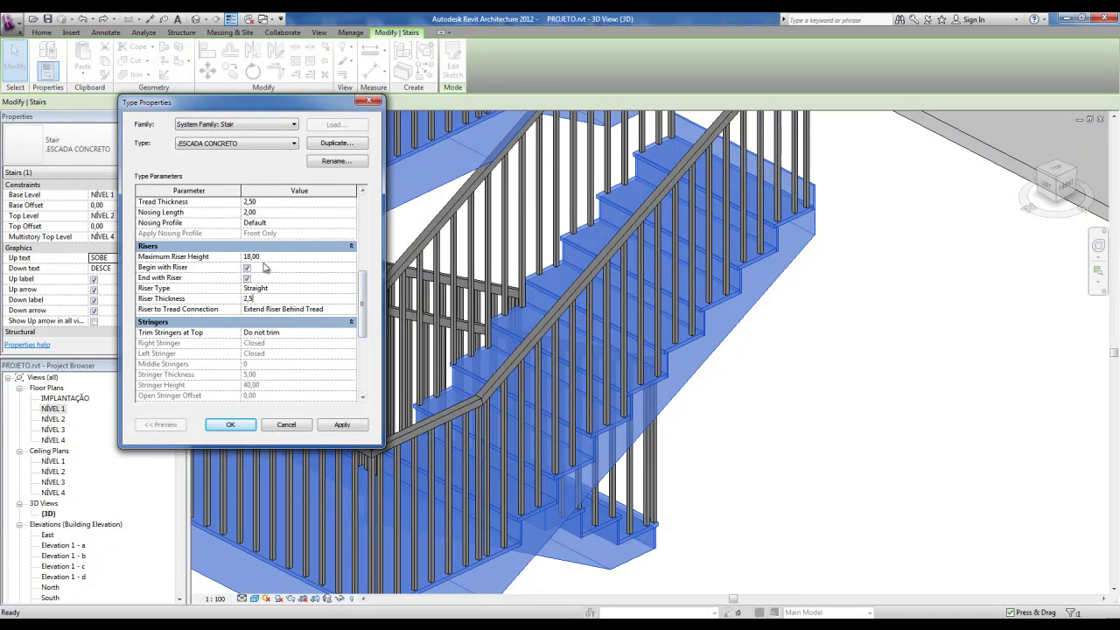
pyautogui.moveTo(362, 299); pyautogui.dragTo(362, 288)
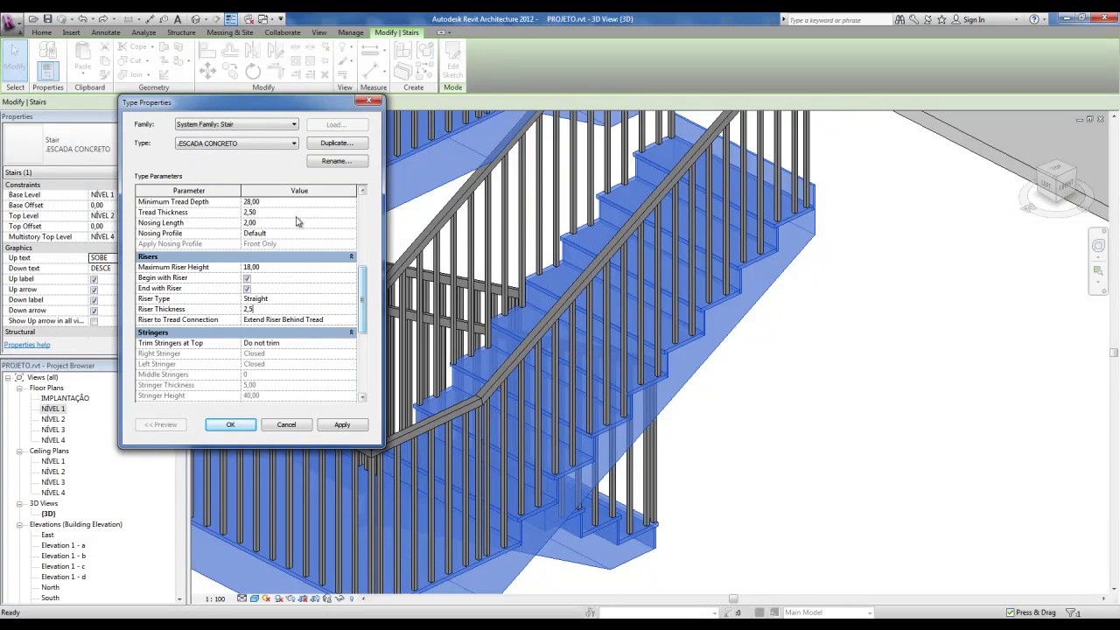
pyautogui.click(360, 426)
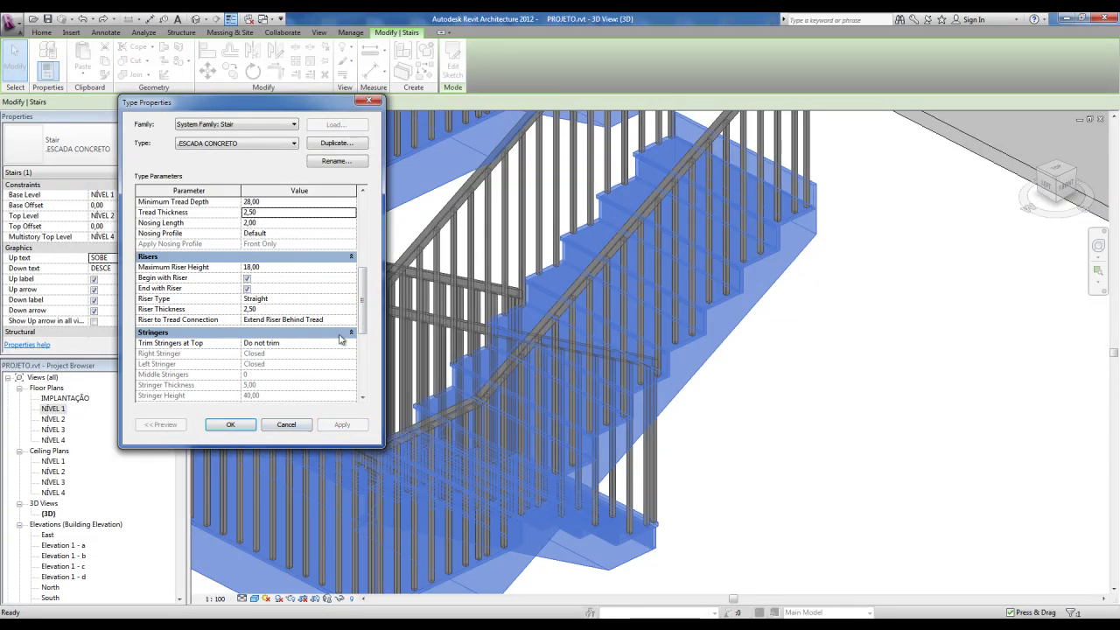
pyautogui.click(227, 426)
pyautogui.click(760, 480)
# - Review the stair's type properties and close them without changes
pyautogui.scroll(2, 685, 420)
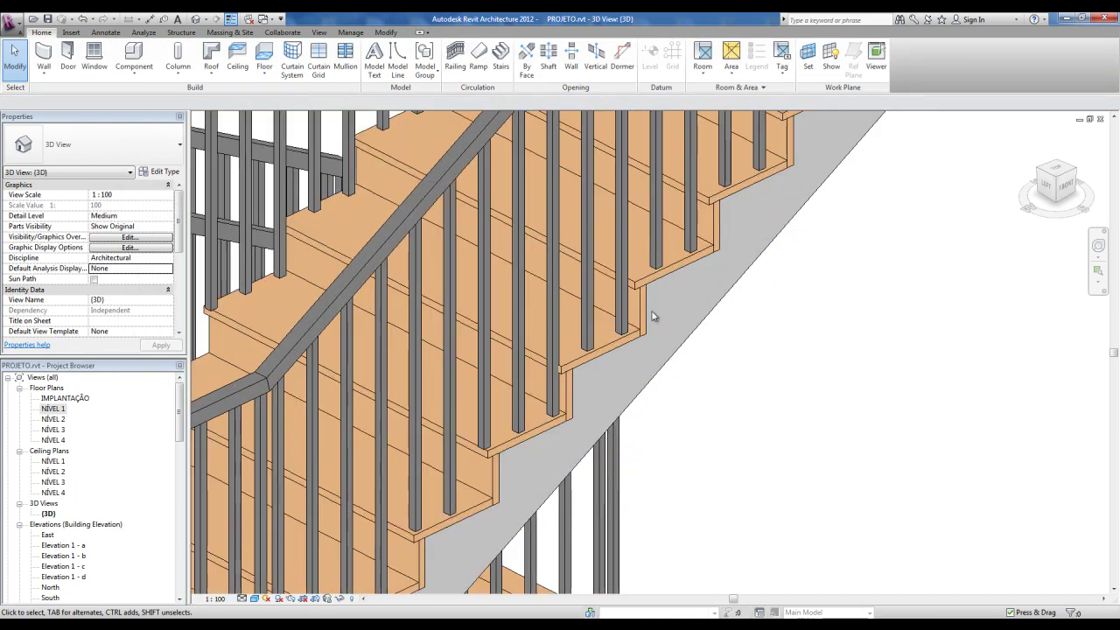
pyautogui.scroll(2, 681, 351)
pyautogui.click(681, 352)
pyautogui.click(160, 171)
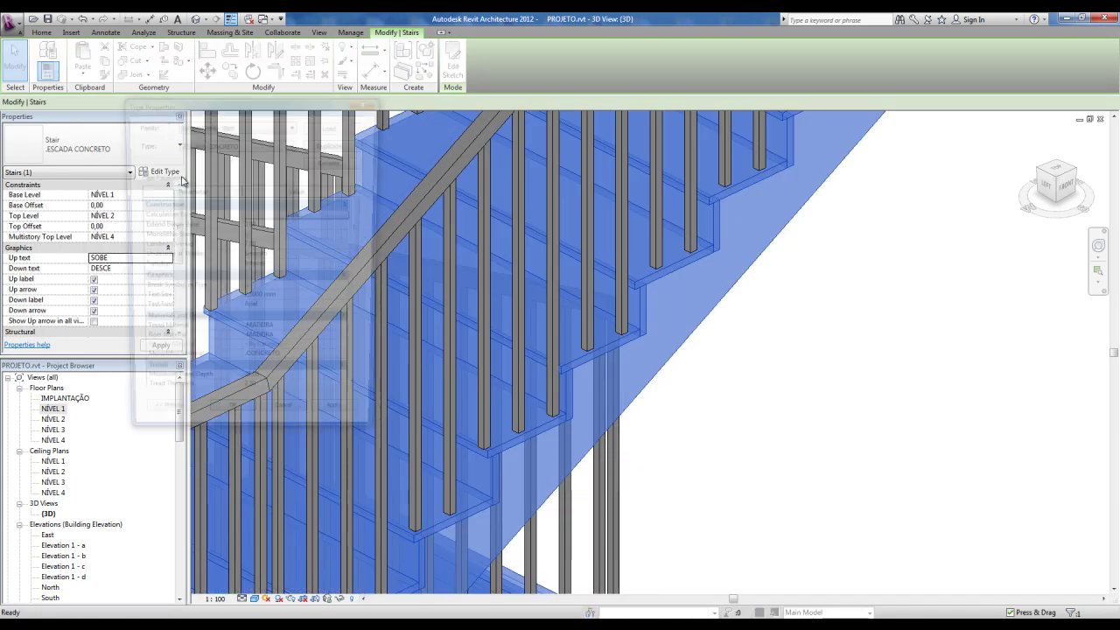
pyautogui.moveTo(362, 236); pyautogui.dragTo(366, 331)
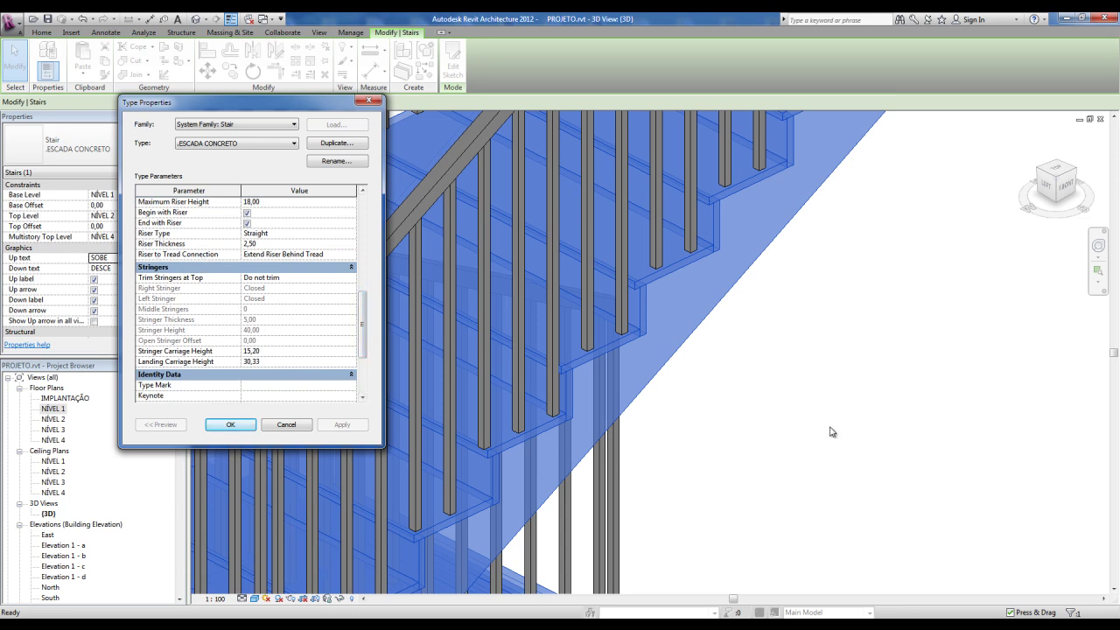
pyautogui.press('Escape')
pyautogui.press('Escape')
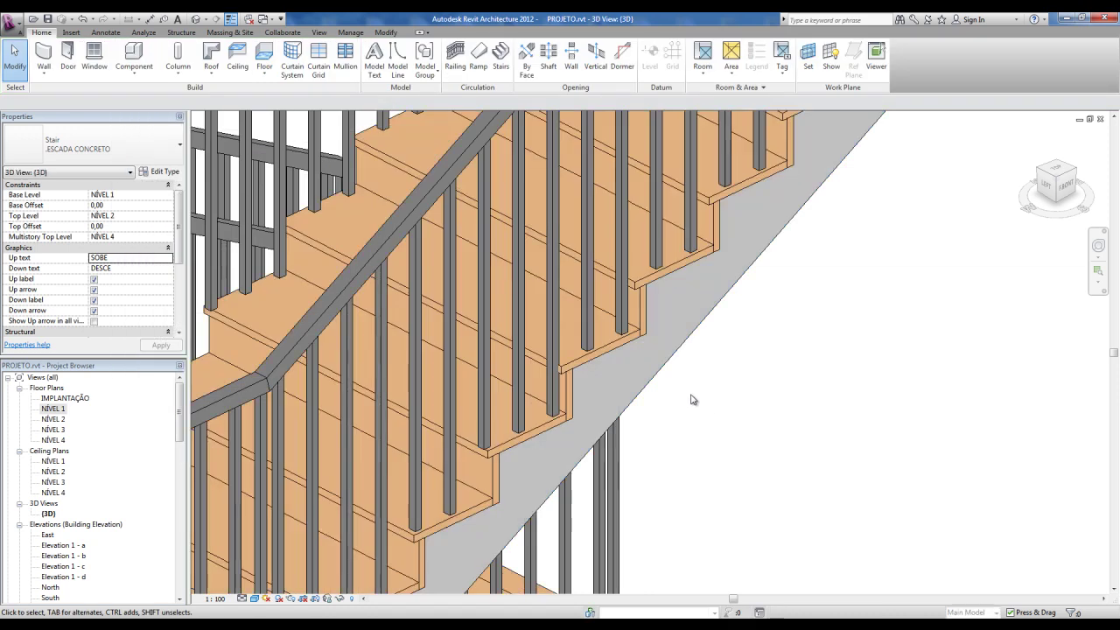
pyautogui.scroll(3, 626, 311)
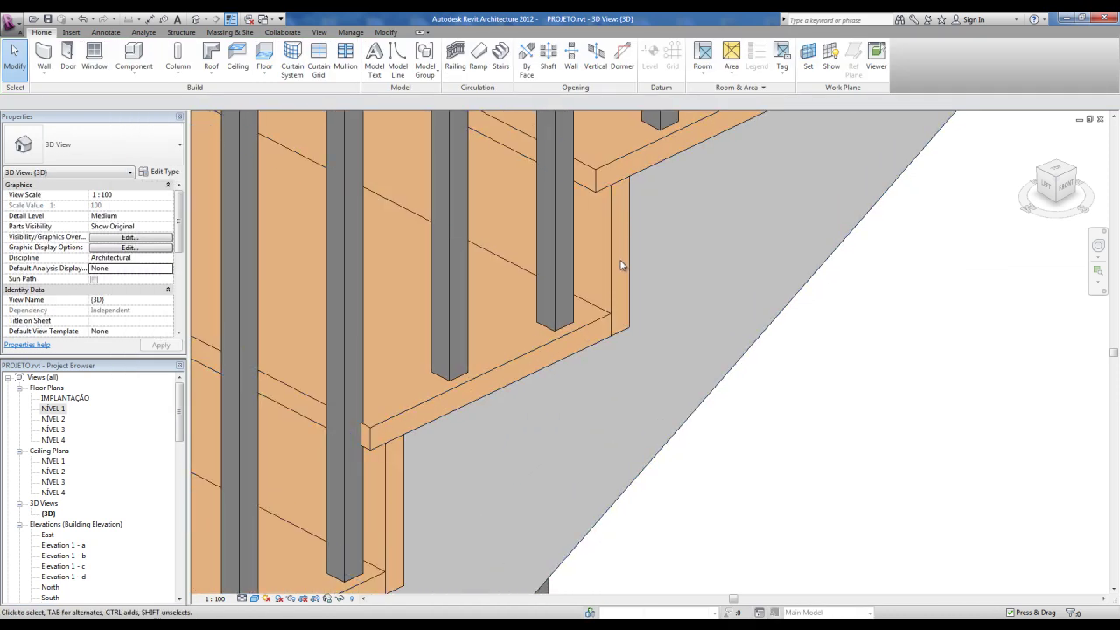
# - Set the stair type's Riser to Tread Connection to Extend Tread Under Riser
pyautogui.click(617, 321)
pyautogui.click(162, 172)
pyautogui.scroll(-3, 354, 303)
pyautogui.scroll(-1, 353, 303)
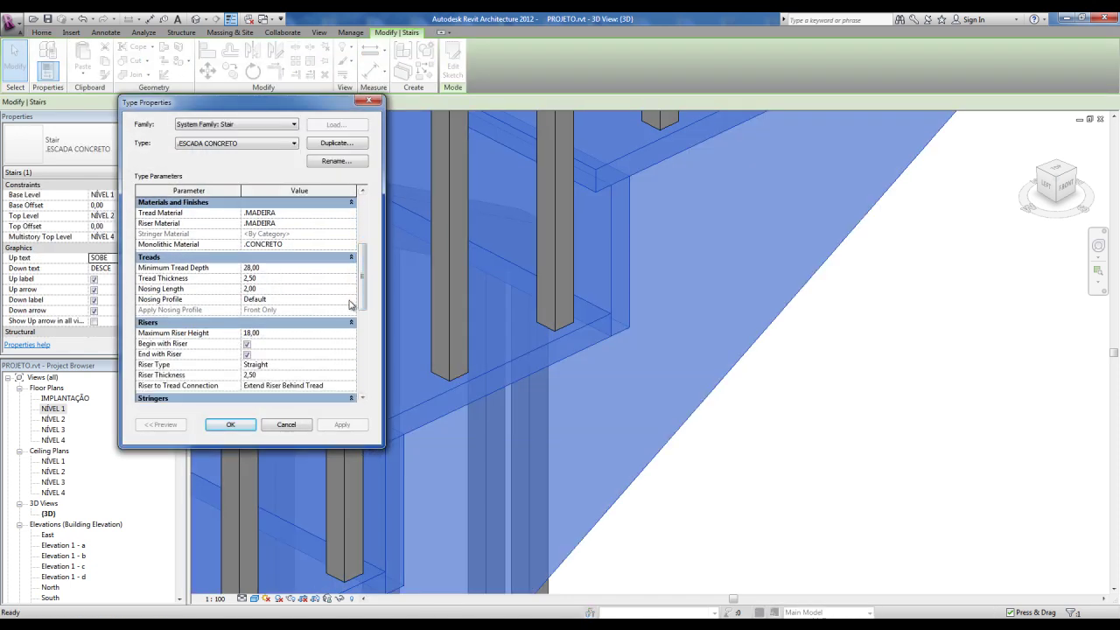
pyautogui.scroll(-2, 359, 297)
pyautogui.click(297, 330)
pyautogui.click(351, 331)
pyautogui.click(308, 354)
pyautogui.click(230, 425)
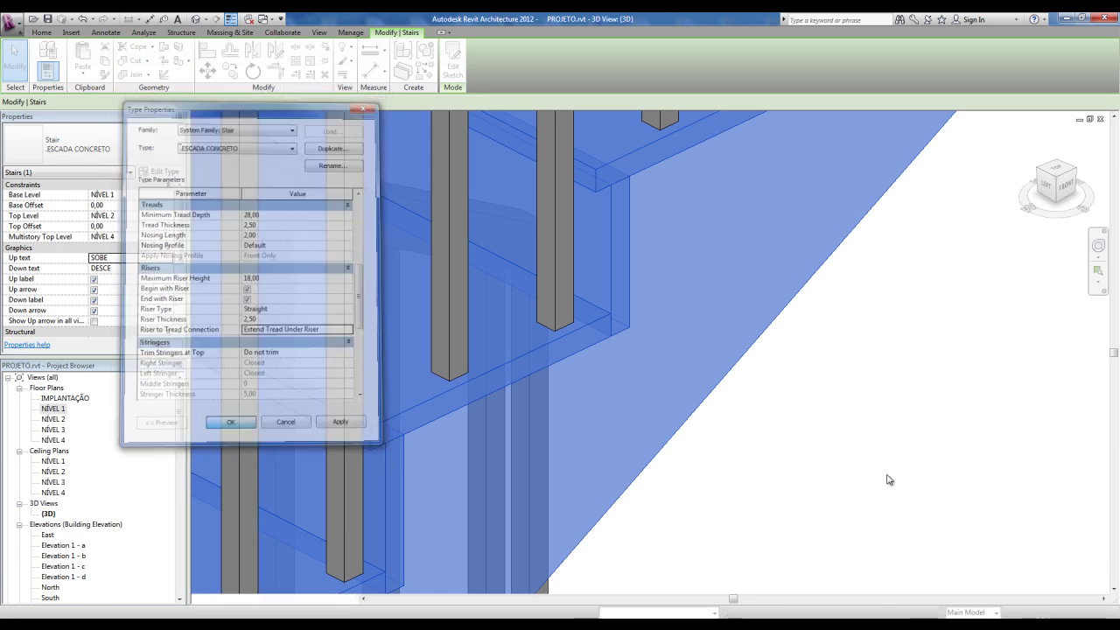
pyautogui.click(887, 475)
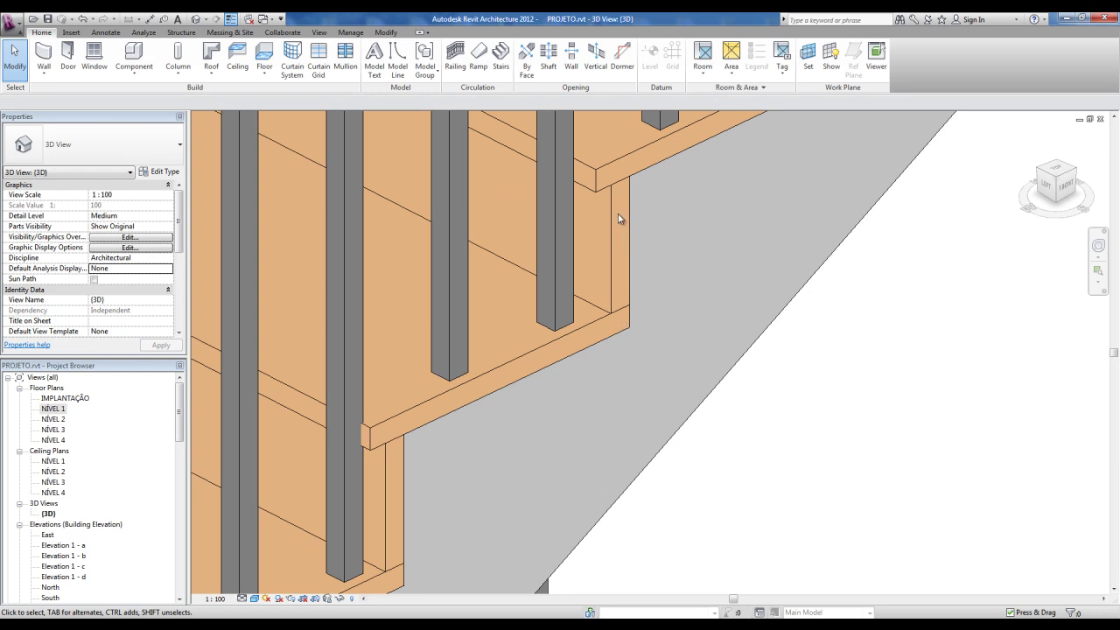
pyautogui.scroll(-1, 623, 285)
pyautogui.scroll(-2, 648, 324)
pyautogui.scroll(-2, 667, 365)
# - Set Stringer Carriage Height and Landing Carriage Height of the stair type to 12,00
pyautogui.click(669, 359)
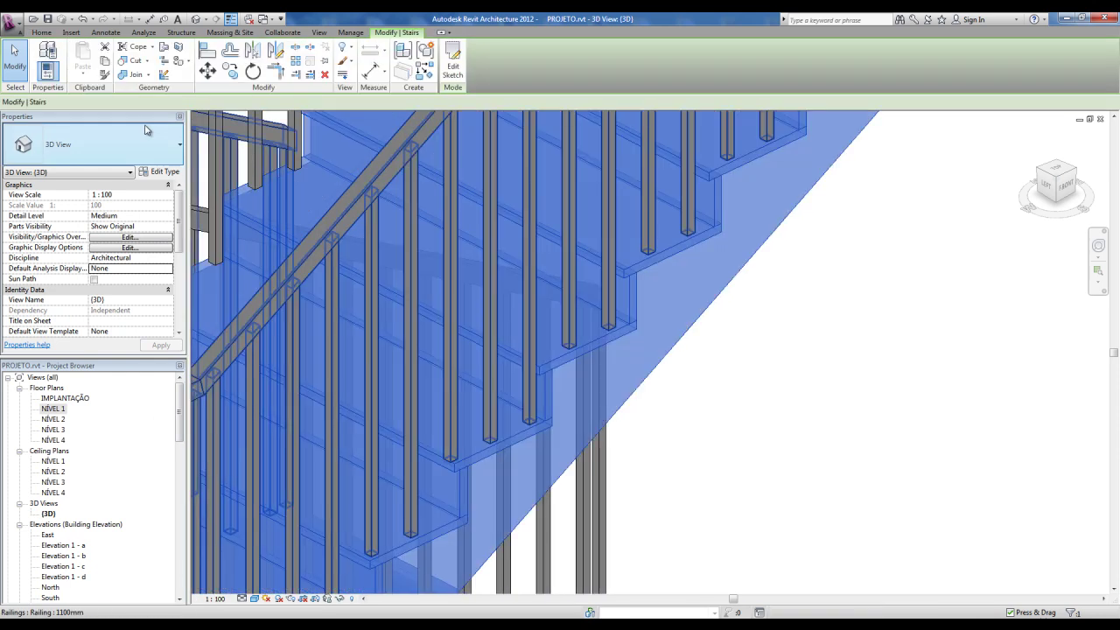
pyautogui.click(160, 172)
pyautogui.moveTo(361, 252); pyautogui.dragTo(362, 357)
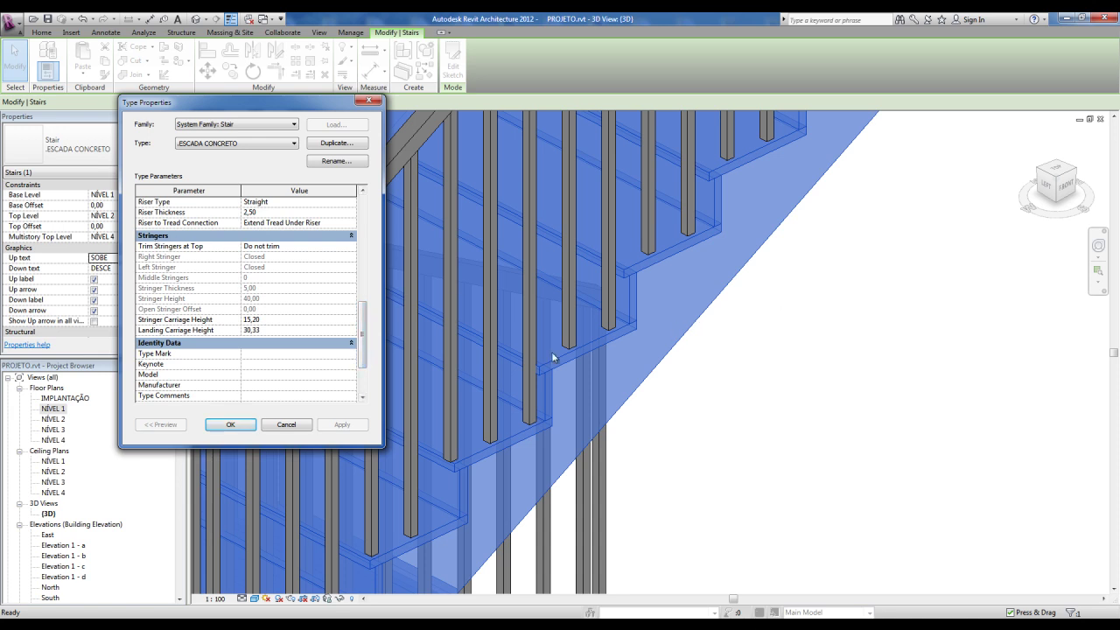
pyautogui.press('Tab')
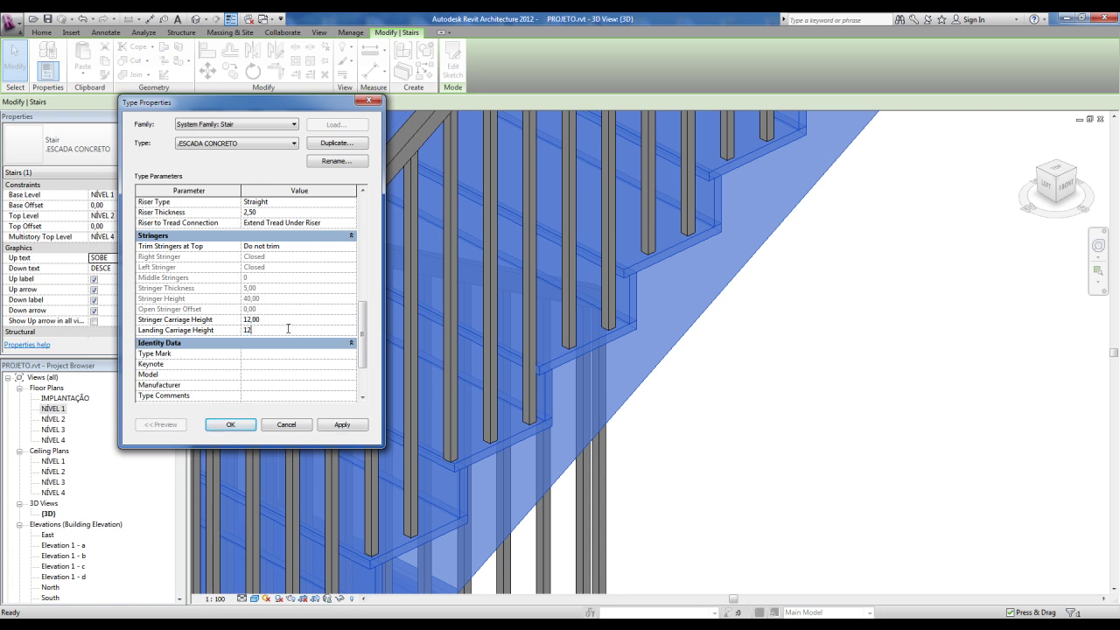
pyautogui.click(230, 424)
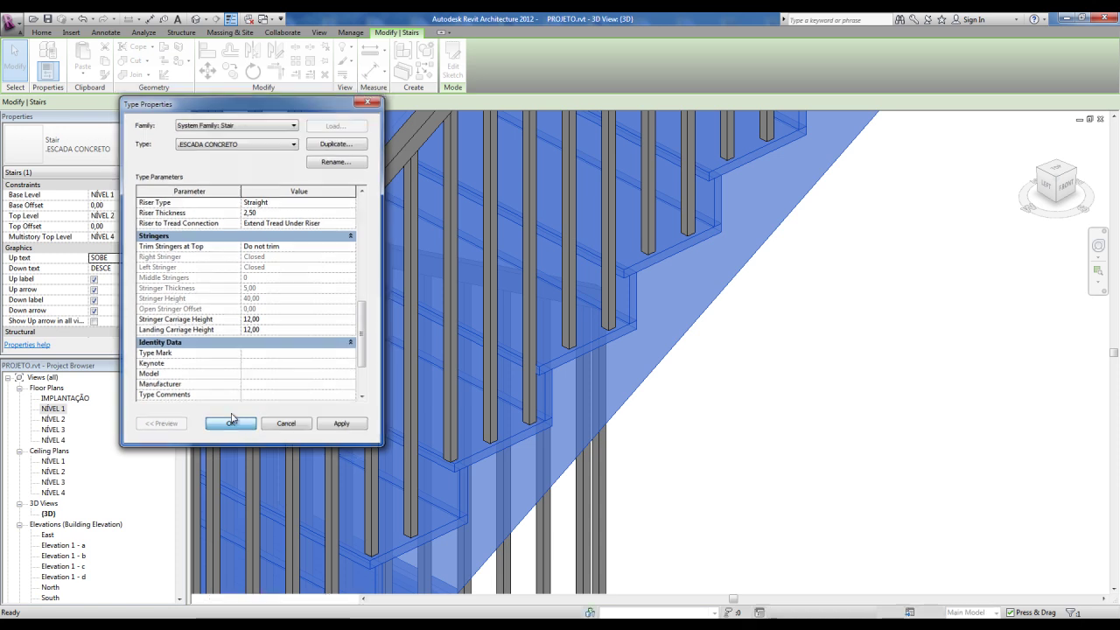
pyautogui.click(787, 468)
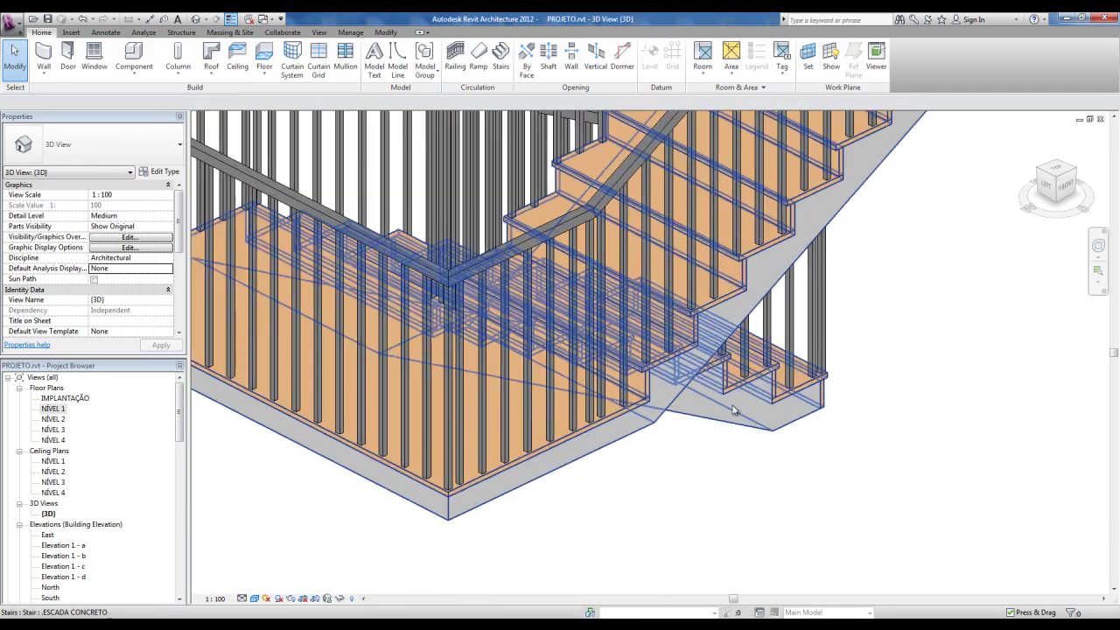
# - Orbit the 3D stair, then return to Section 1 via the NÍVEL 1 plan
pyautogui.scroll(2, 794, 380)
pyautogui.scroll(2, 761, 332)
pyautogui.scroll(2, 724, 271)
pyautogui.scroll(1, 725, 271)
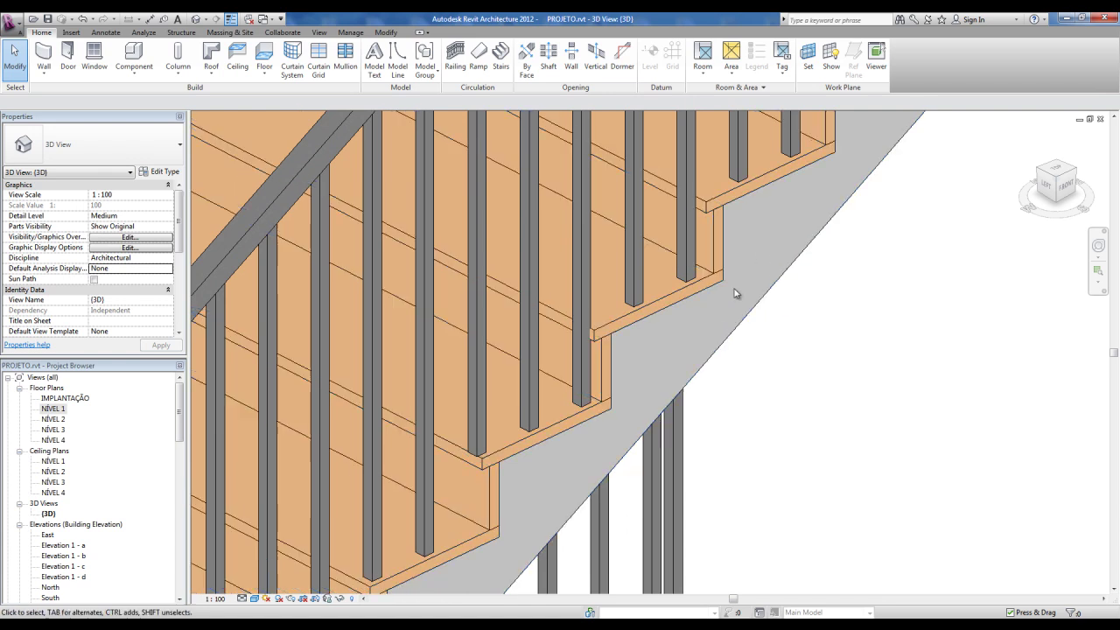
pyautogui.keyDown('shift'); pyautogui.moveTo(757, 308); pyautogui.dragTo(549, 423, button='middle'); pyautogui.keyUp('shift')
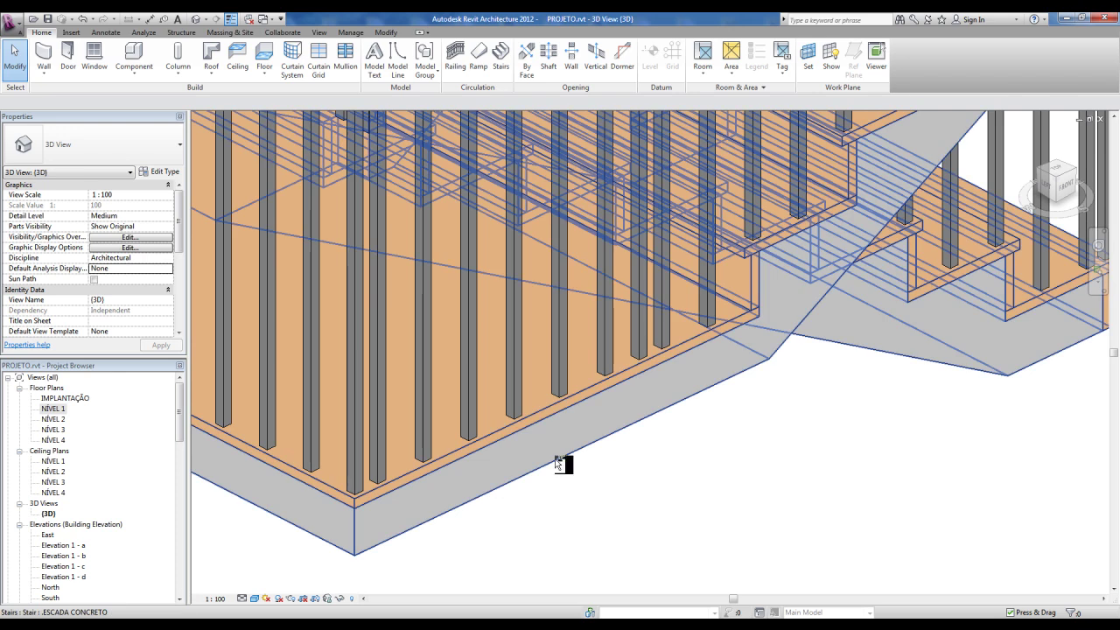
pyautogui.doubleClick(50, 408)
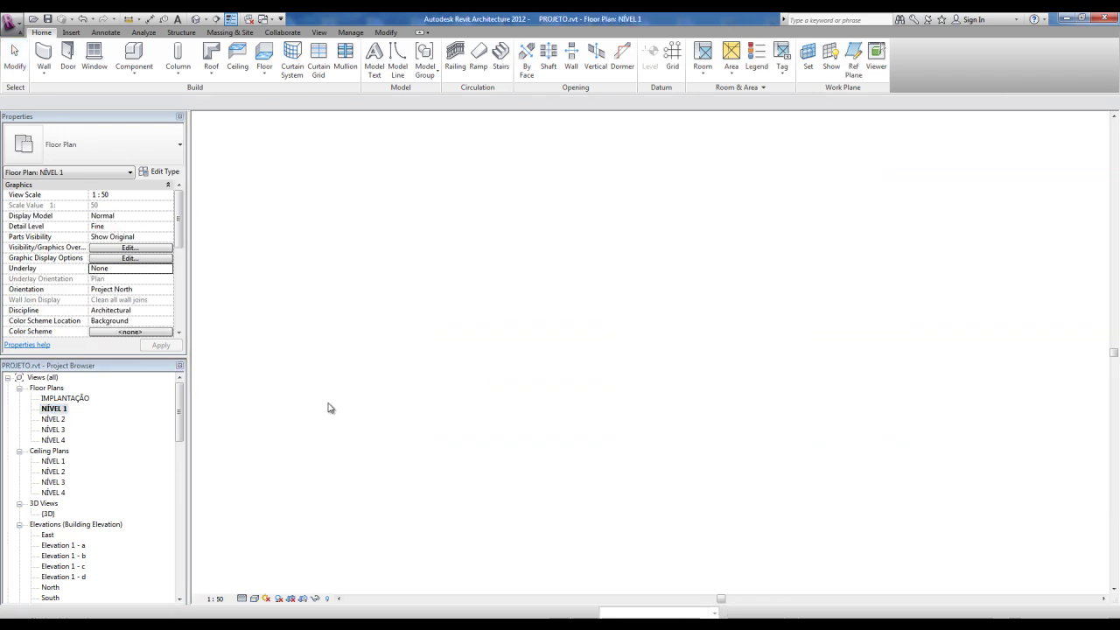
pyautogui.doubleClick(222, 411)
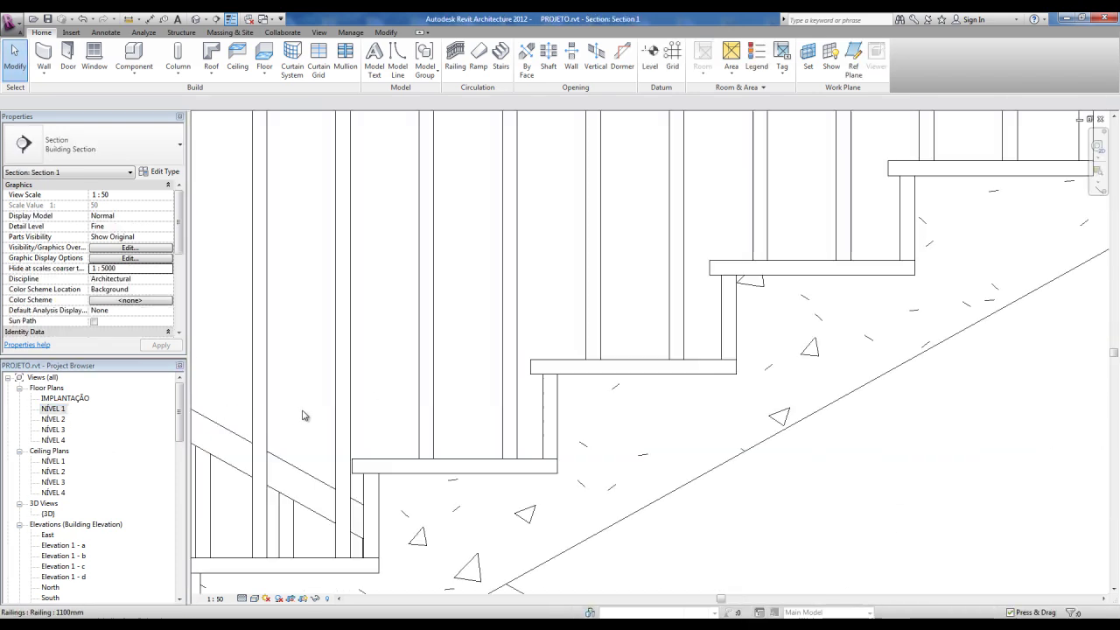
# - Measure the stair slab depth in Section 1 to confirm it is 12.00
pyautogui.click(123, 19)
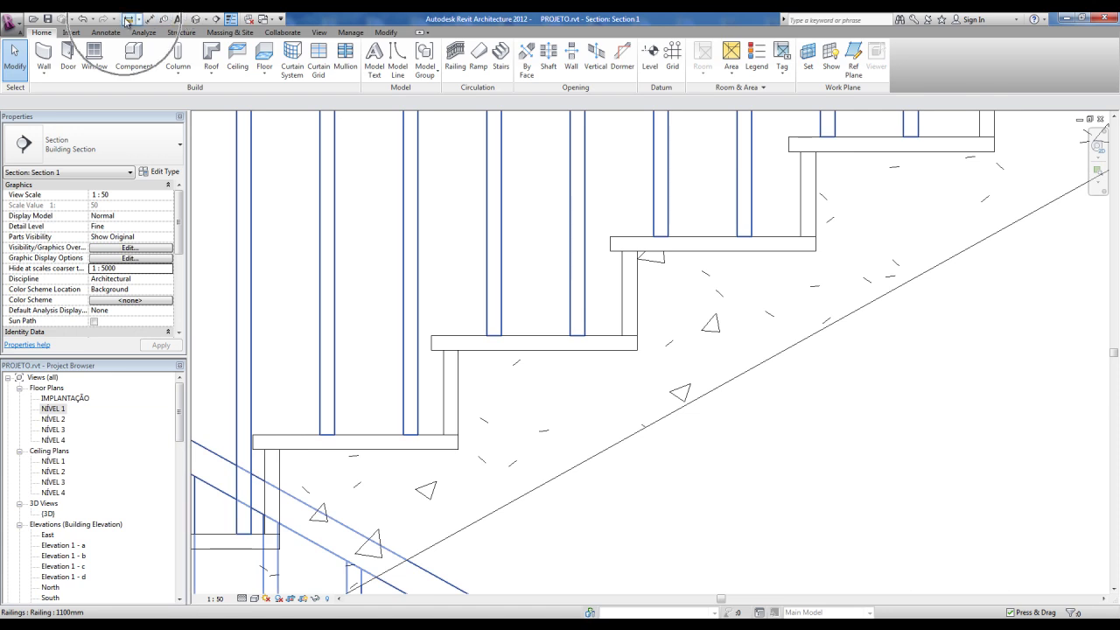
pyautogui.click(640, 351)
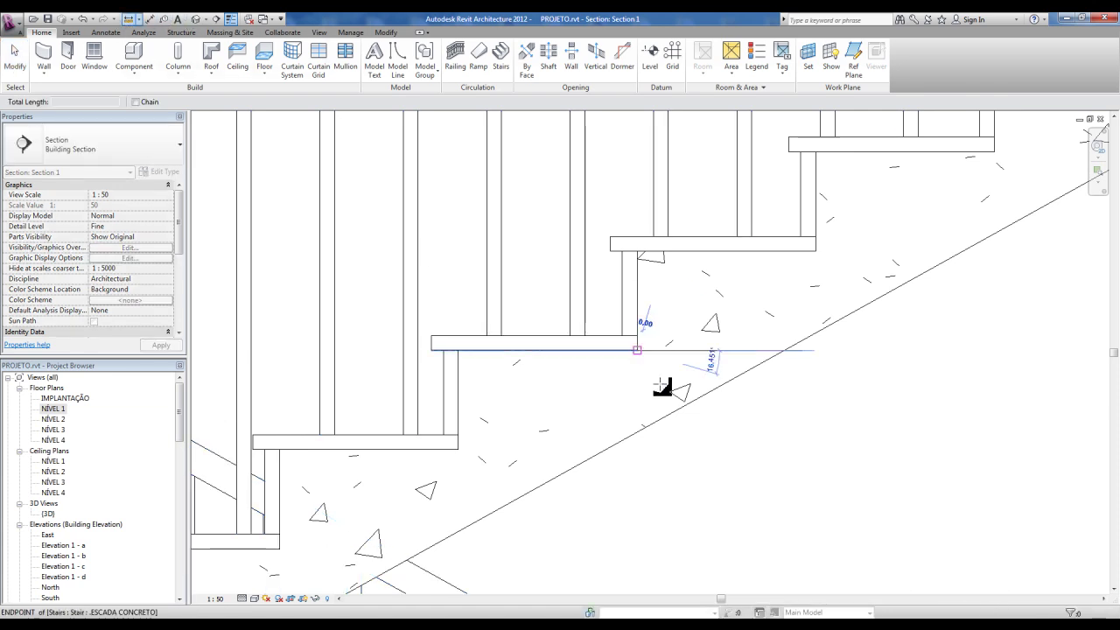
pyautogui.click(673, 415)
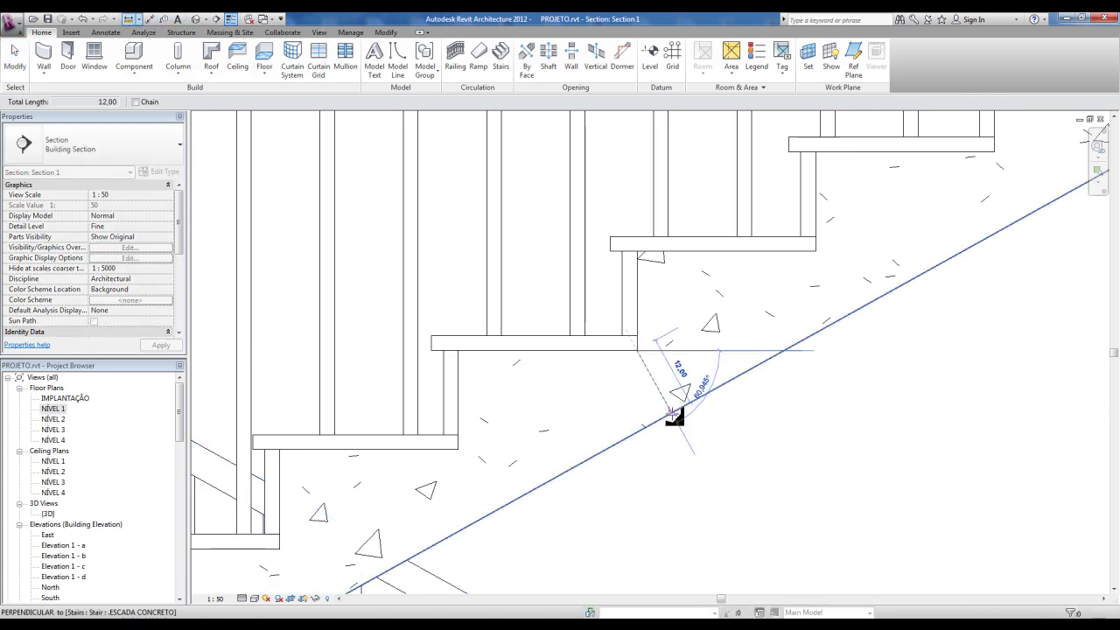
pyautogui.scroll(-3, 655, 440)
pyautogui.moveTo(645, 498)
pyautogui.mouseDown(button='middle')
pyautogui.moveTo(645, 450)
pyautogui.moveTo(725, 359)
pyautogui.moveTo(350, 429)
pyautogui.mouseUp(button='middle')
pyautogui.scroll(1, 350, 430)
pyautogui.scroll(1, 458, 363)
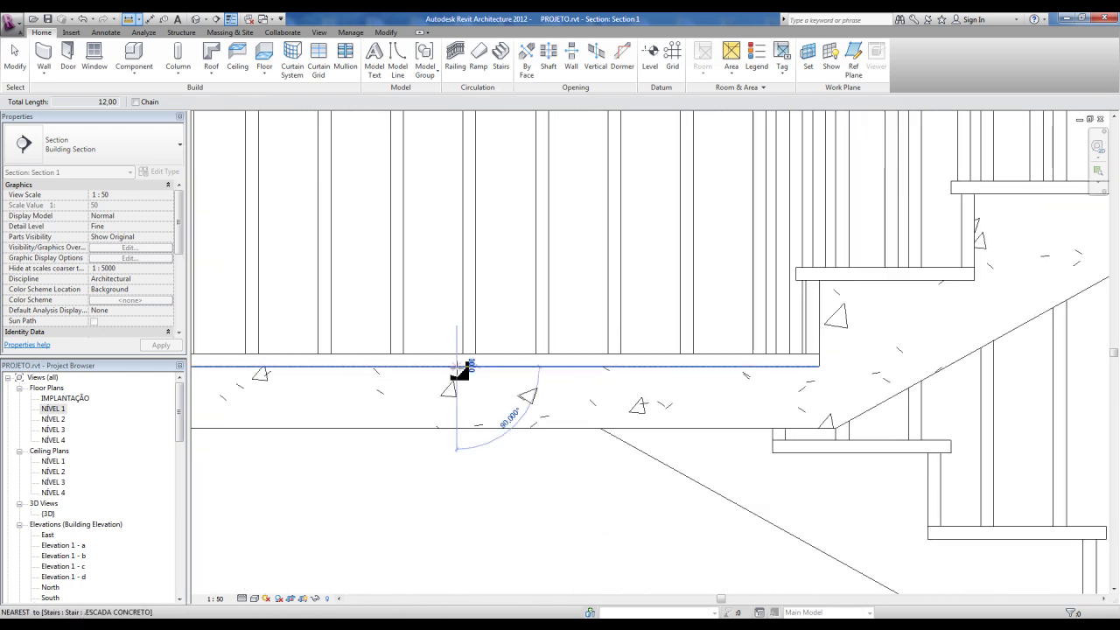
pyautogui.press('Escape')
pyautogui.press('Escape')
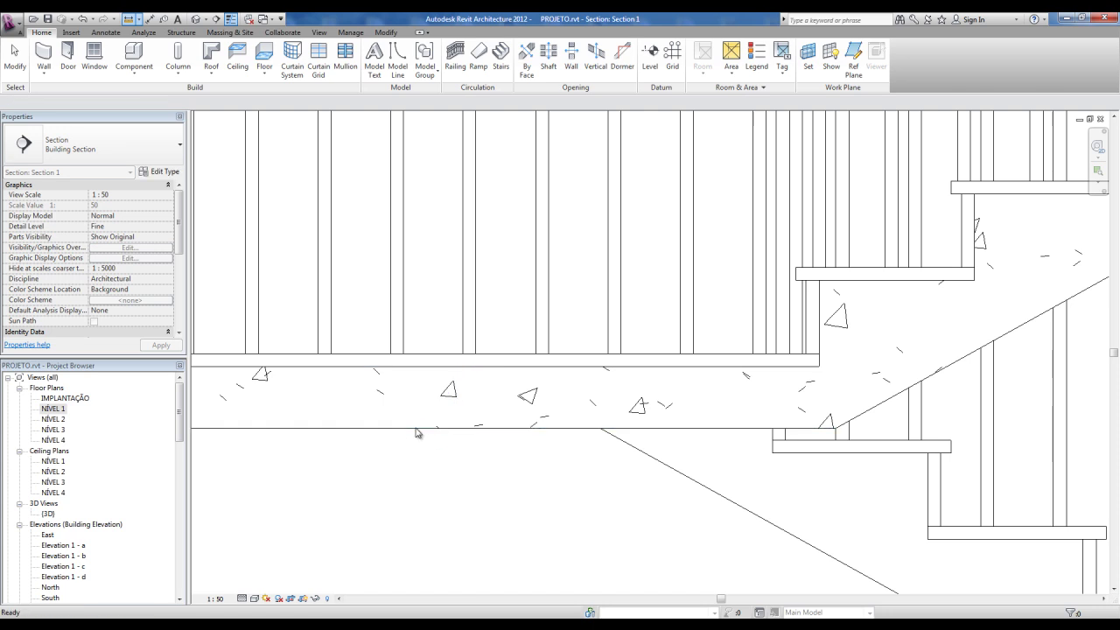
# - Return to the default 3D view and zoom out to show the stair tower
pyautogui.scroll(-3, 417, 432)
pyautogui.click(196, 18)
pyautogui.scroll(-3, 542, 389)
pyautogui.scroll(-4, 538, 394)
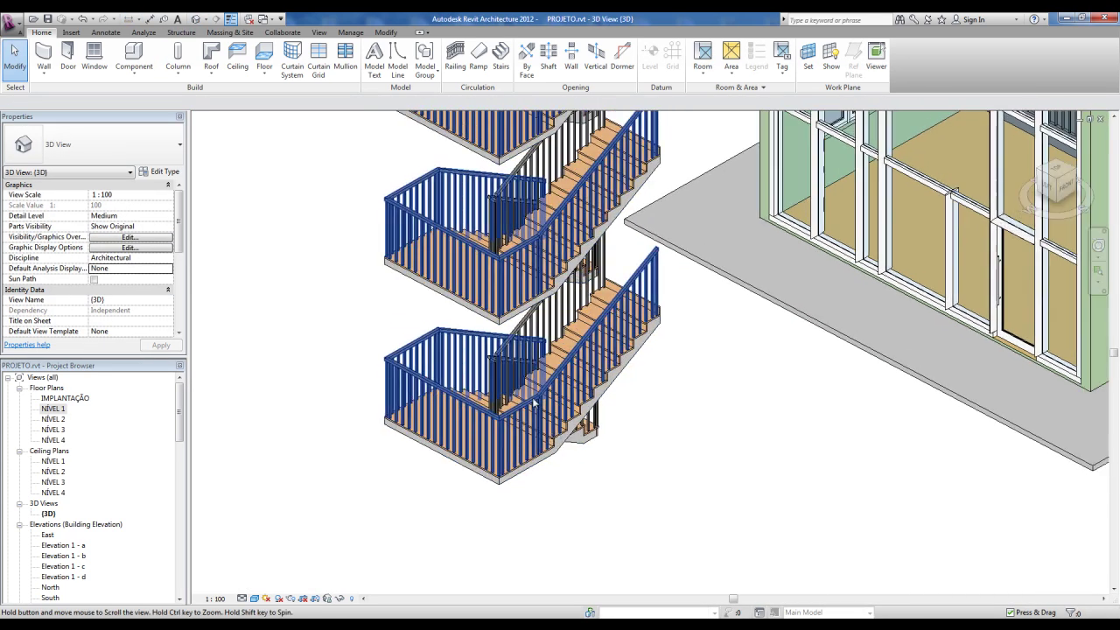
# - Inspect the concrete stair tower's type list, leaving its type unchanged
pyautogui.click(48, 20)
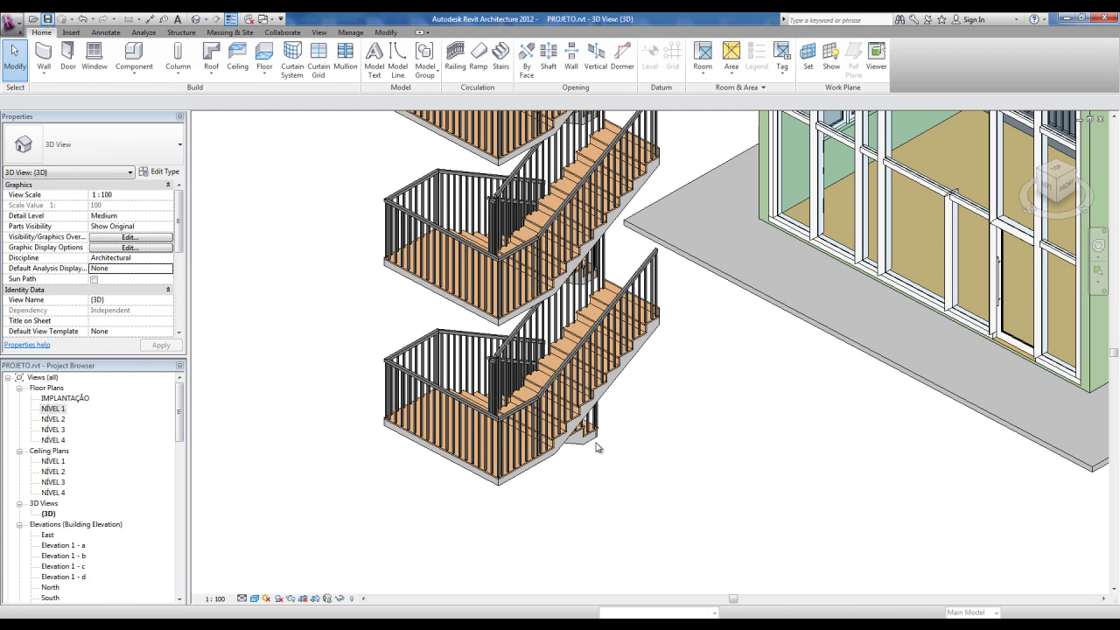
pyautogui.moveTo(617, 371); pyautogui.dragTo(602, 367, button='middle')
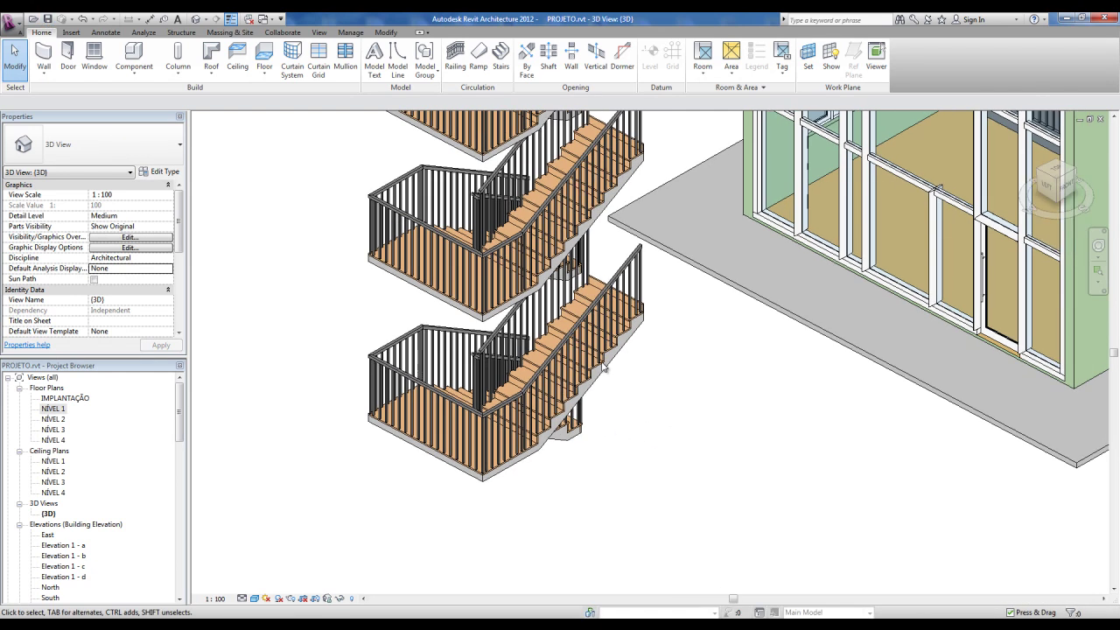
pyautogui.click(602, 368)
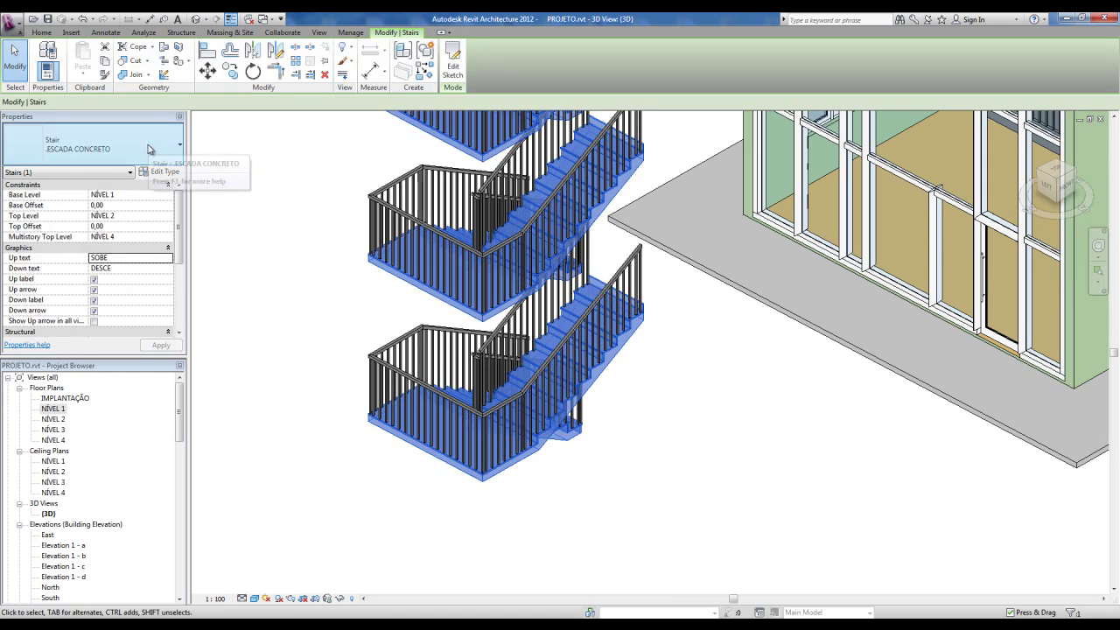
pyautogui.click(148, 148)
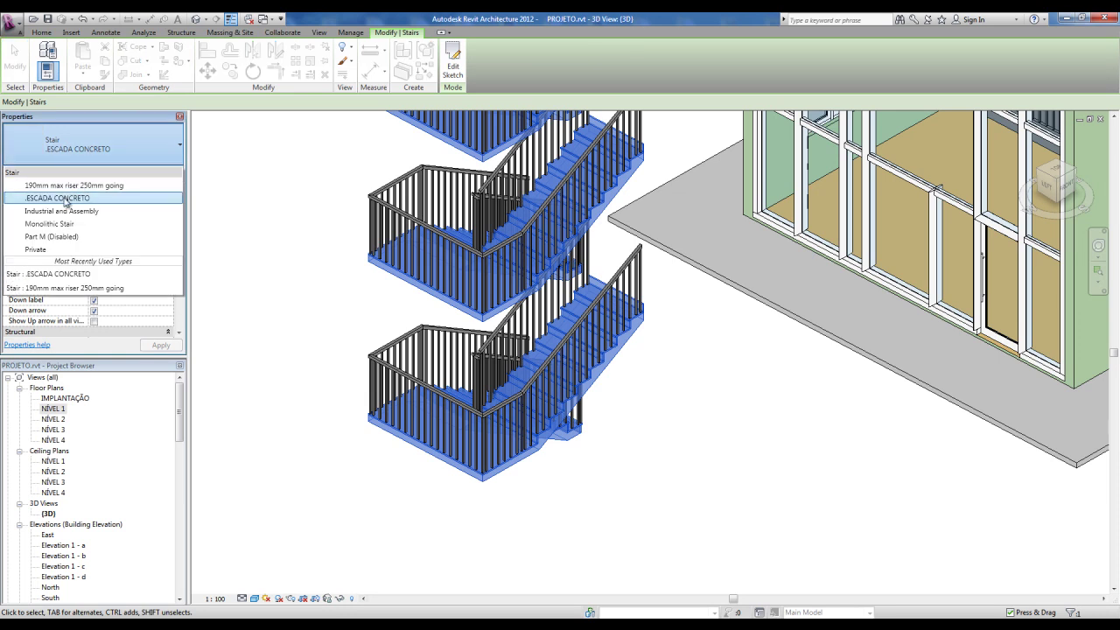
pyautogui.click(305, 306)
pyautogui.press('Escape')
pyautogui.moveTo(750, 530)
pyautogui.keyDown('shift'); pyautogui.mouseDown(button='middle')
pyautogui.moveTo(683, 533)
pyautogui.moveTo(576, 444)
pyautogui.mouseUp(button='middle'); pyautogui.keyUp('shift')
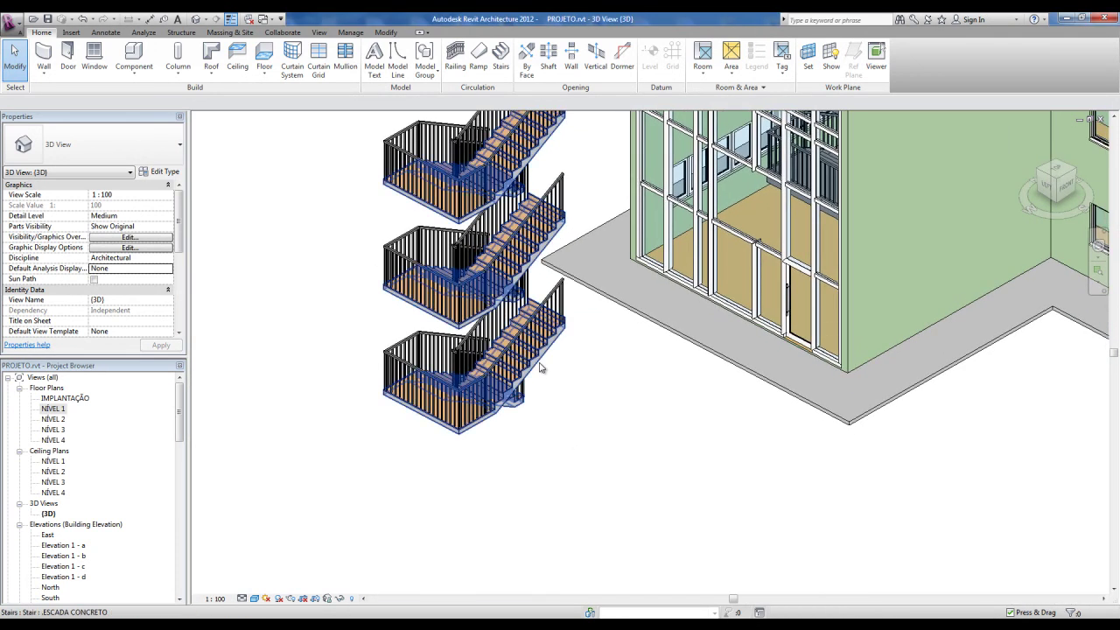
# - Copy the concrete stair tower 630 to the side and select the copy
pyautogui.click(544, 378)
pyautogui.press('o')
pyautogui.click(576, 441)
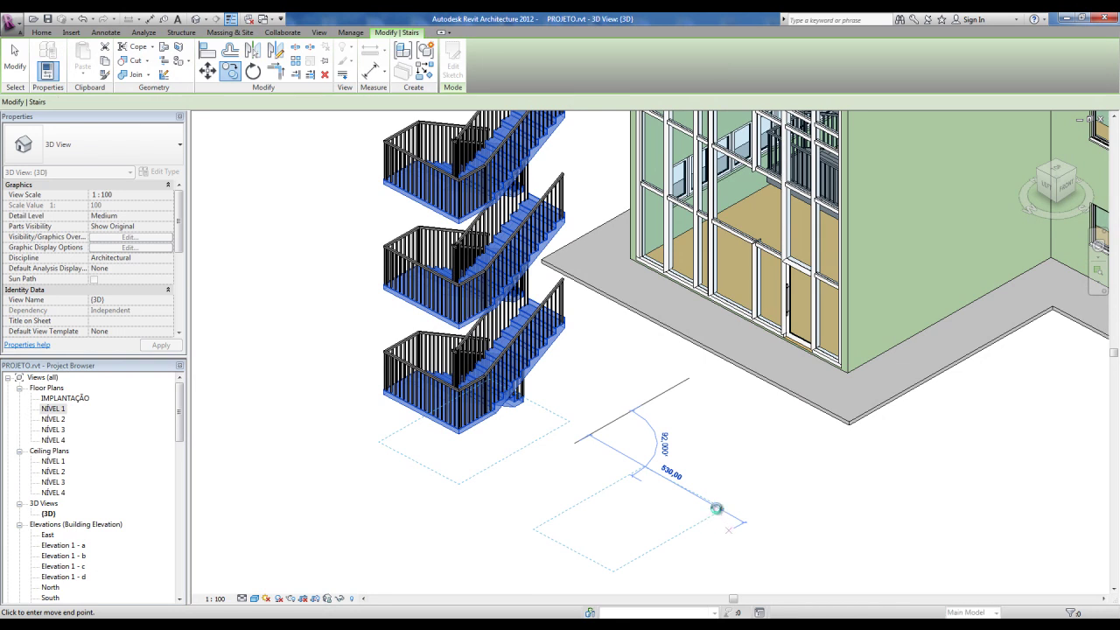
pyautogui.click(715, 518)
pyautogui.press('Escape')
pyautogui.scroll(2, 735, 497)
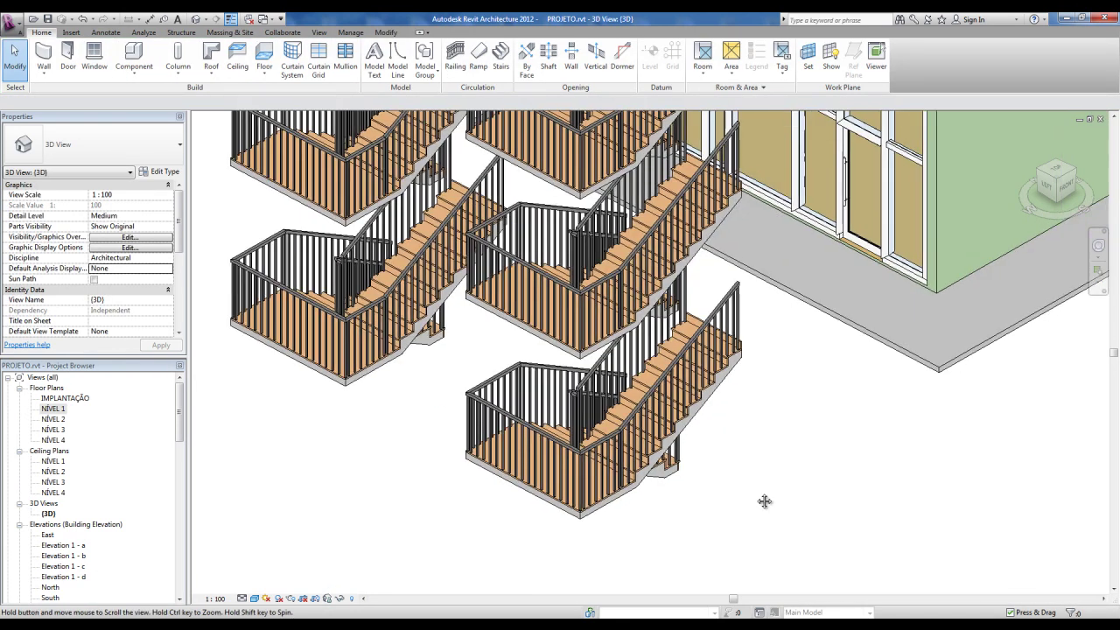
pyautogui.scroll(1, 765, 499)
pyautogui.scroll(1, 755, 485)
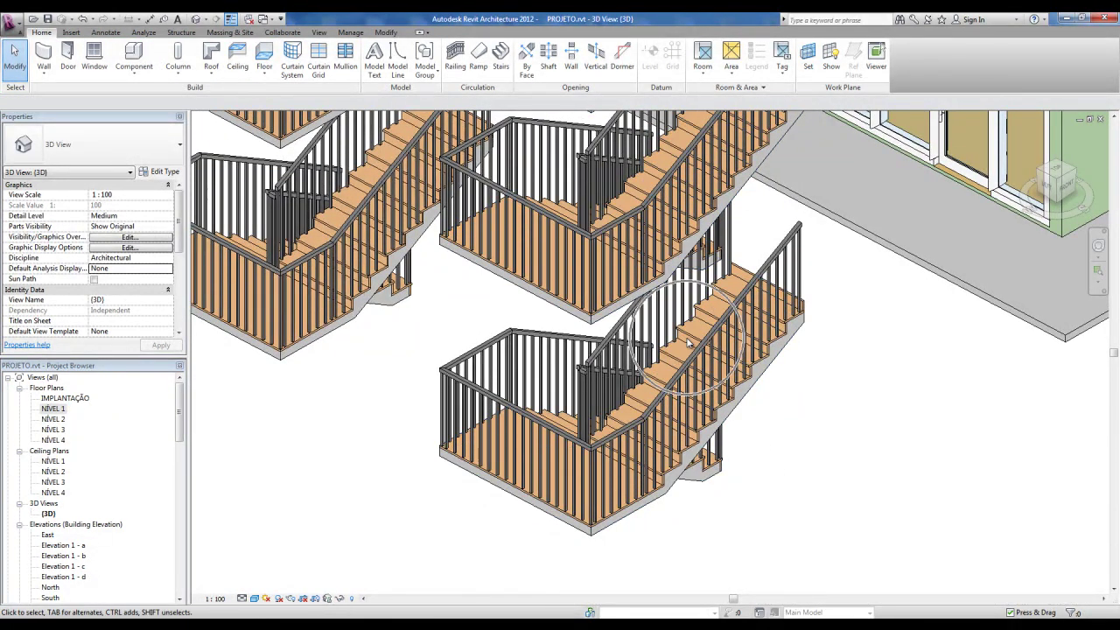
pyautogui.click(688, 347)
# - Duplicate the stair type as .ESCADA METÁLICA SEM ESPELHO and uncheck Monolithic Stairs
pyautogui.click(178, 173)
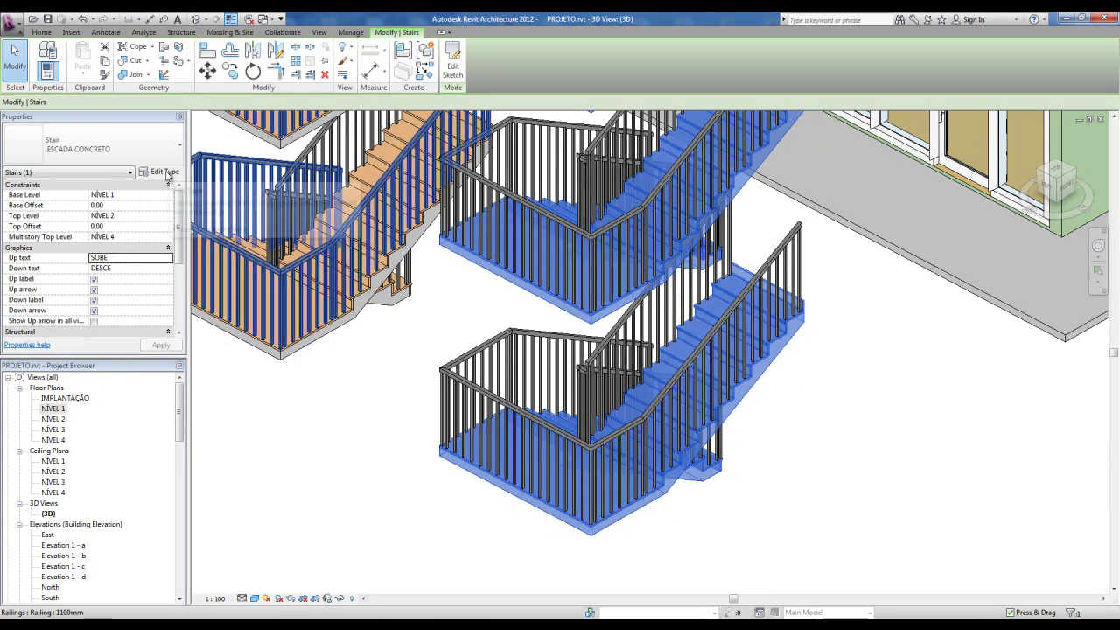
pyautogui.click(333, 143)
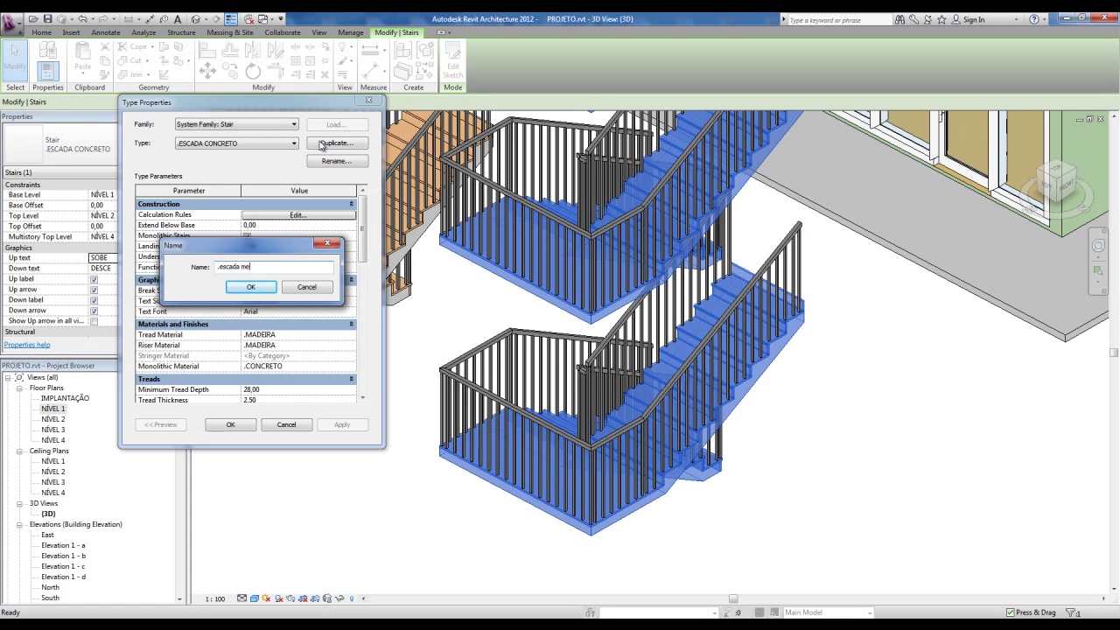
pyautogui.press('BackSpace')
pyautogui.press('BackSpace')
pyautogui.write('ES')
pyautogui.click(251, 287)
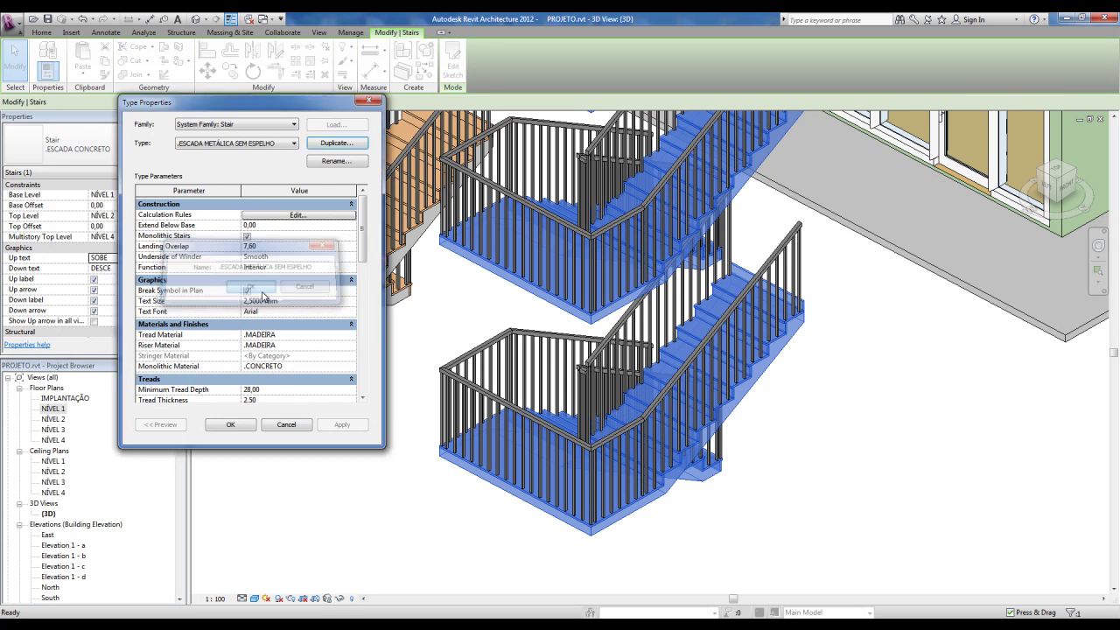
pyautogui.moveTo(310, 99); pyautogui.dragTo(317, 92)
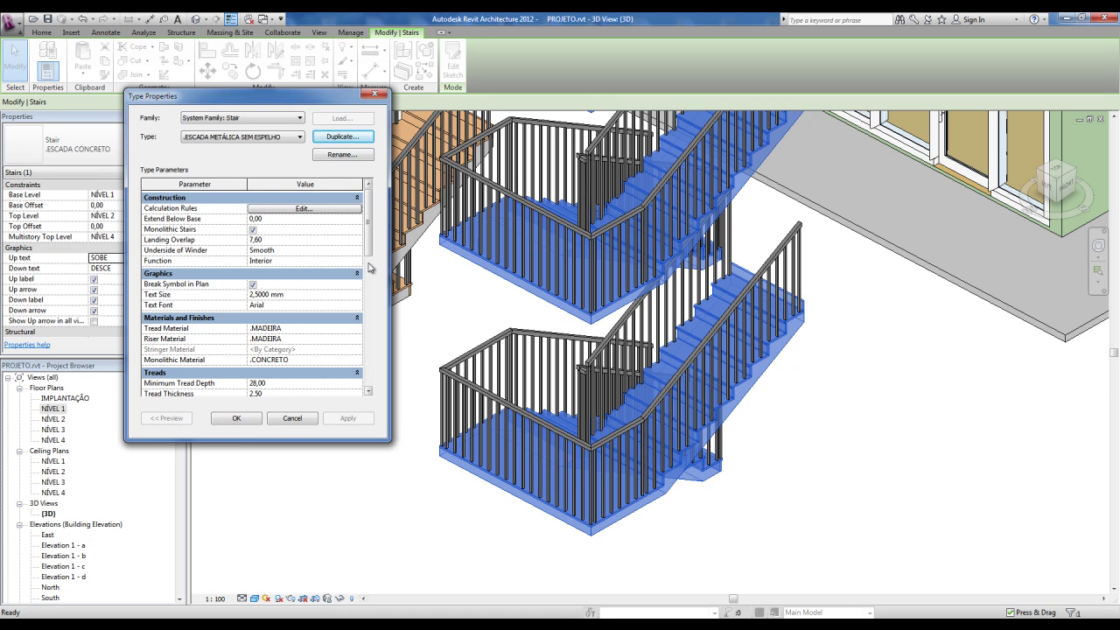
pyautogui.click(253, 231)
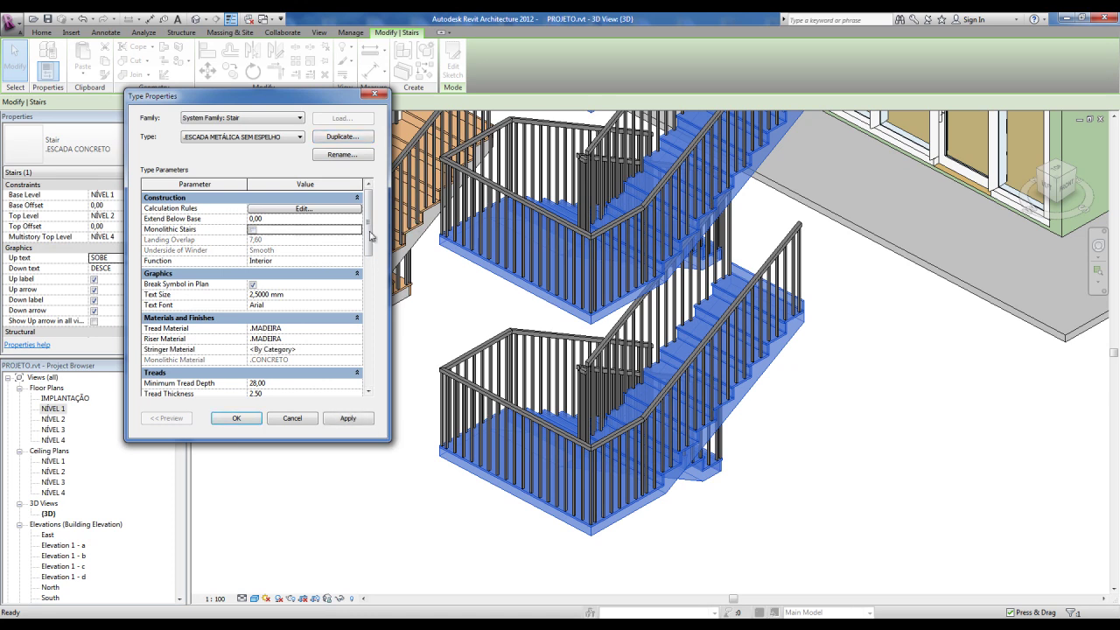
# - Set Tread, Riser and Stringer Material of the new type to Metal - Steel
pyautogui.moveTo(367, 242); pyautogui.dragTo(354, 261)
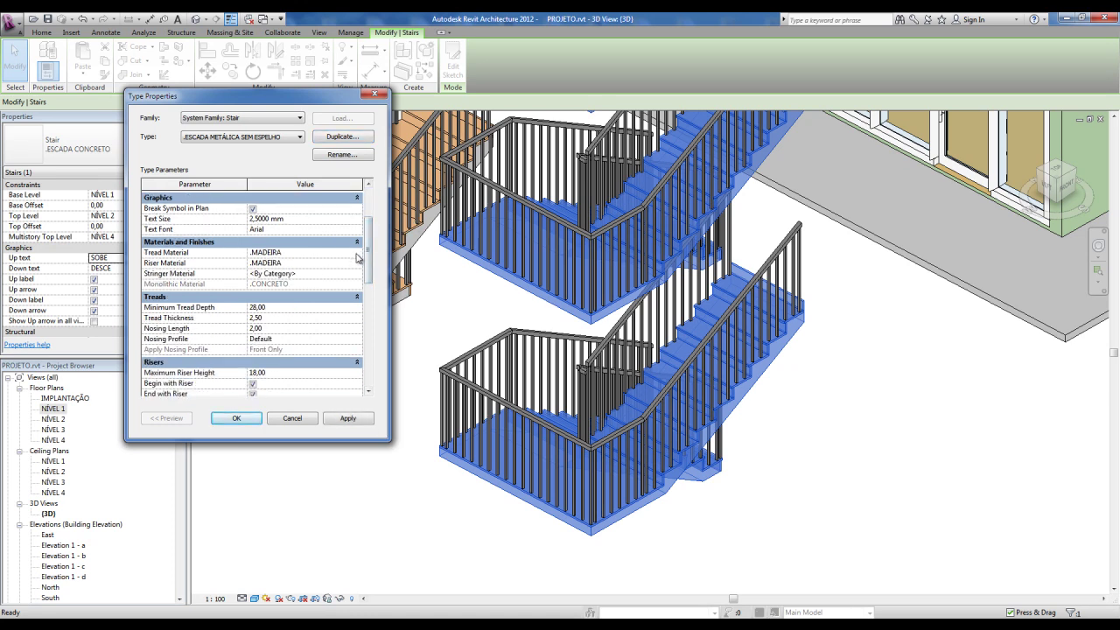
pyautogui.click(357, 255)
pyautogui.click(358, 253)
pyautogui.moveTo(513, 214); pyautogui.dragTo(517, 323)
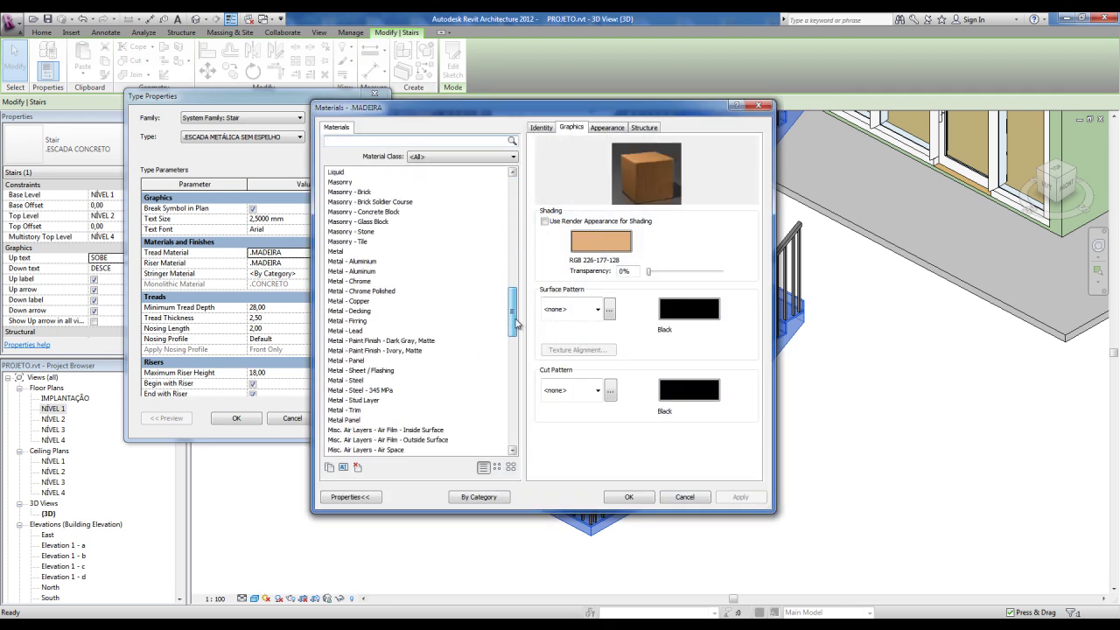
pyautogui.click(356, 383)
pyautogui.click(628, 497)
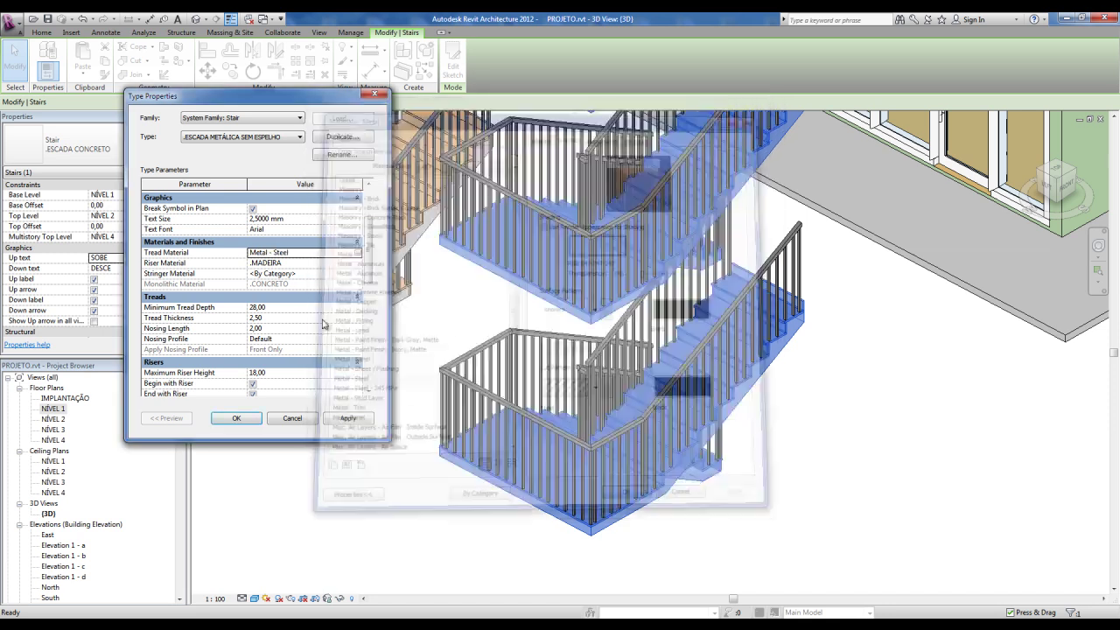
pyautogui.click(357, 264)
pyautogui.click(358, 263)
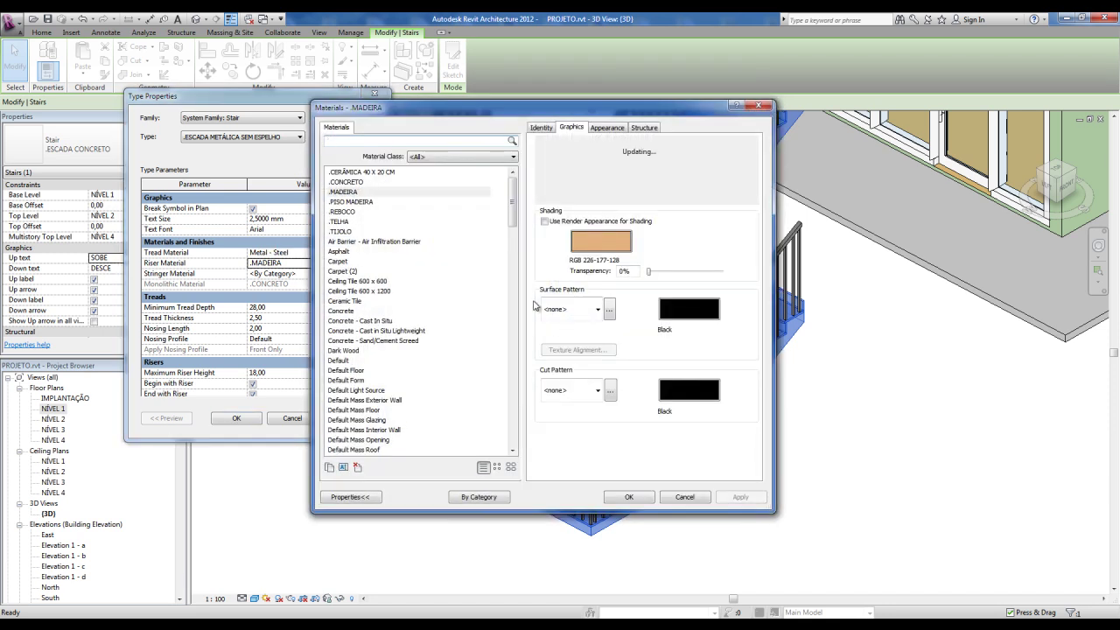
pyautogui.moveTo(514, 210); pyautogui.dragTo(520, 323)
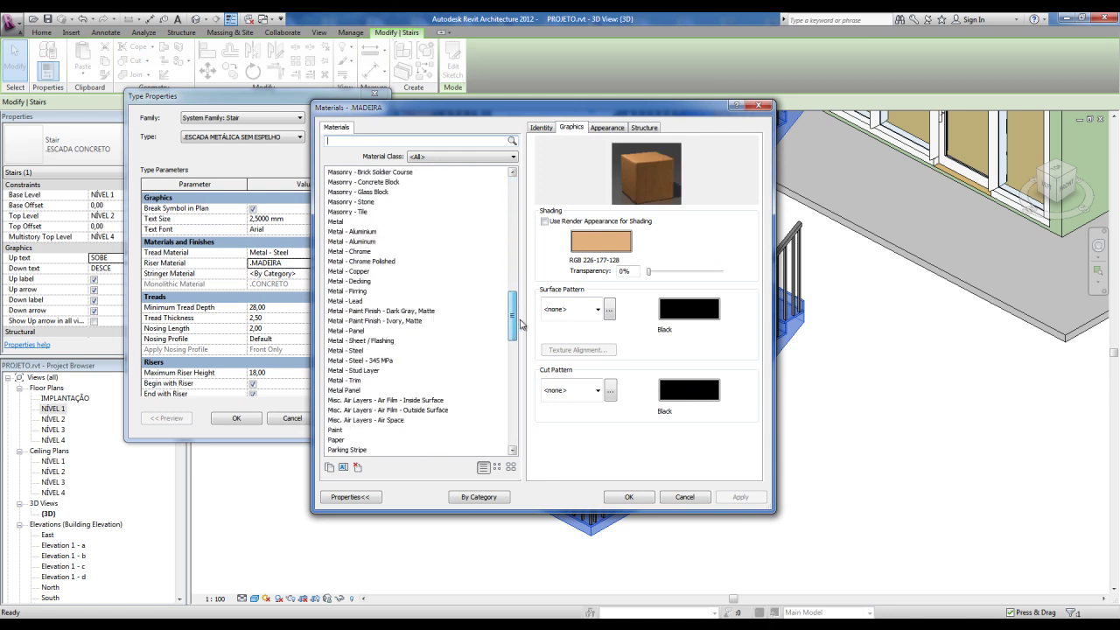
pyautogui.click(357, 350)
pyautogui.click(628, 497)
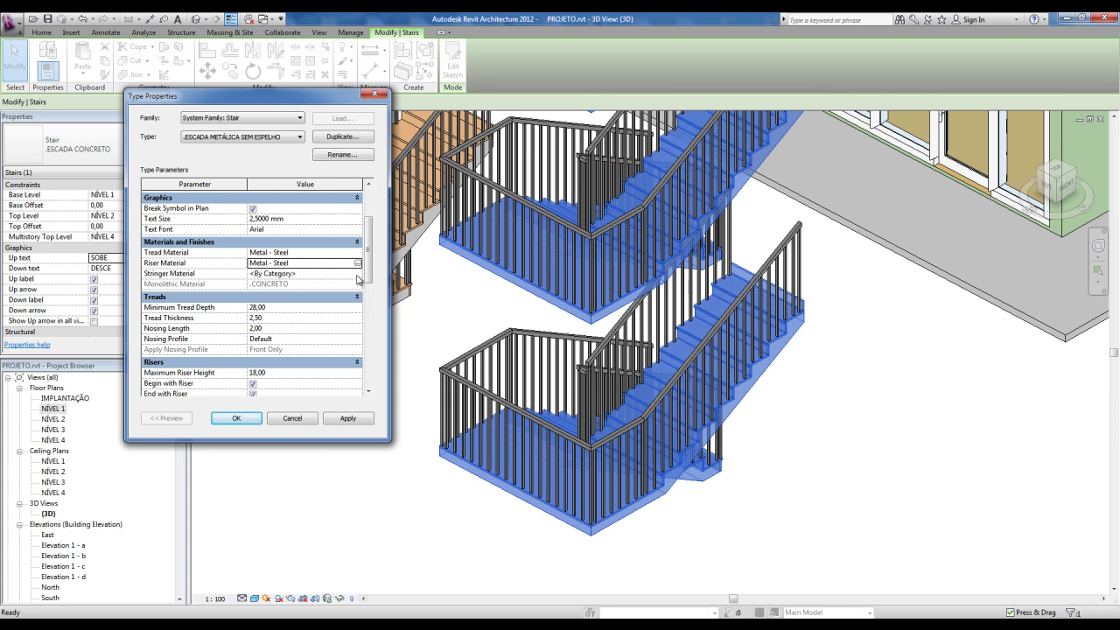
pyautogui.click(356, 274)
pyautogui.click(357, 273)
pyautogui.moveTo(513, 263); pyautogui.dragTo(514, 344)
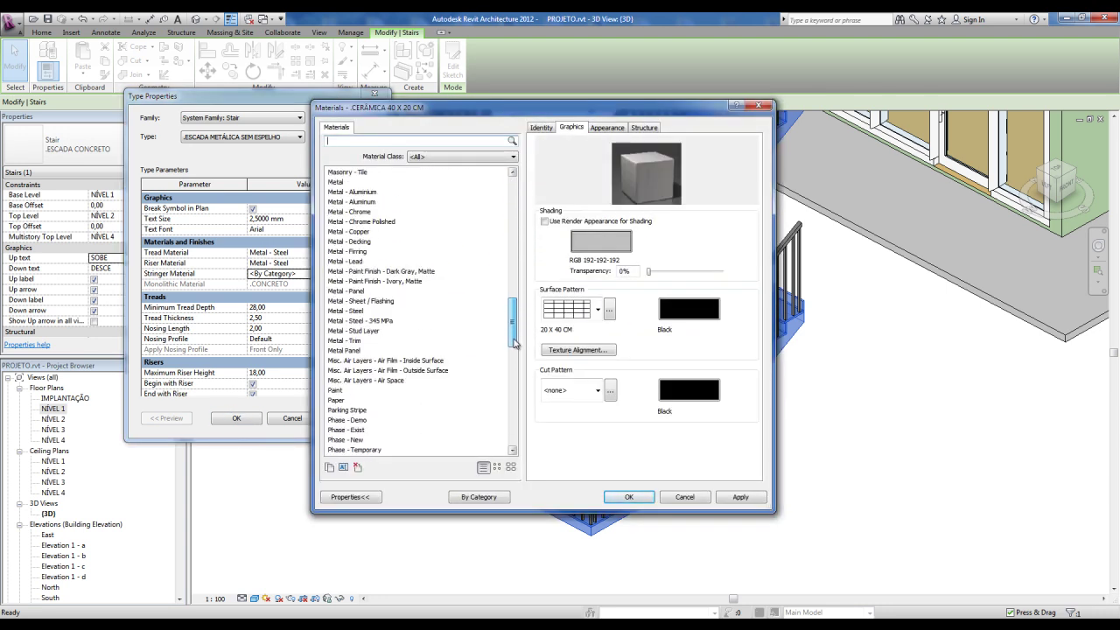
pyautogui.click(357, 312)
pyautogui.click(628, 497)
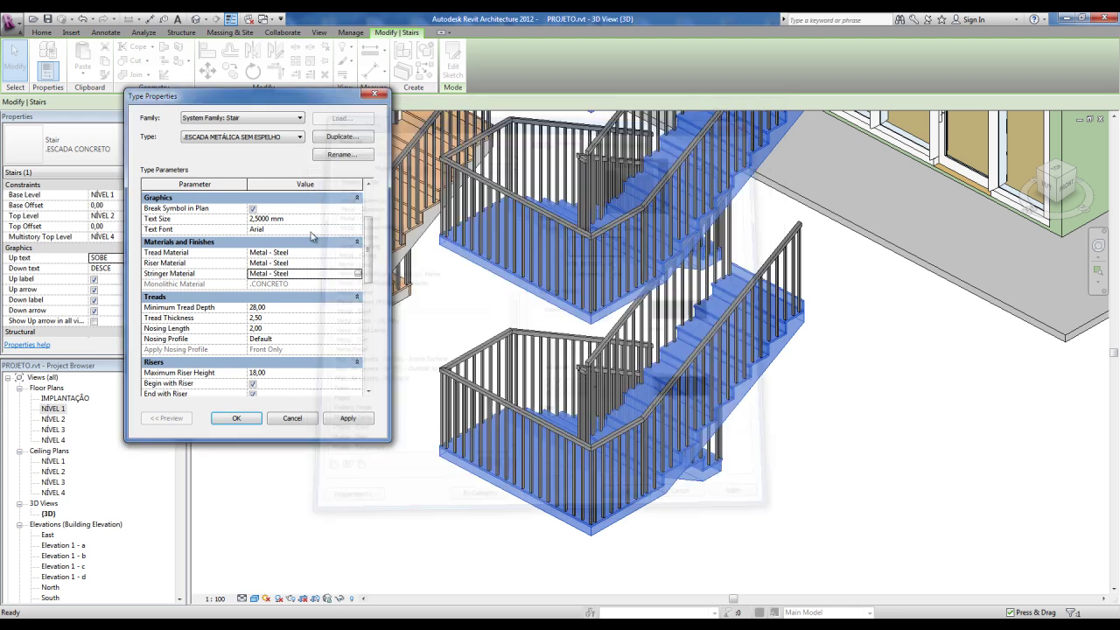
# - Set the stair type's Tread Thickness to 3,50 and move on to the nosing settings
pyautogui.moveTo(368, 252); pyautogui.dragTo(372, 278)
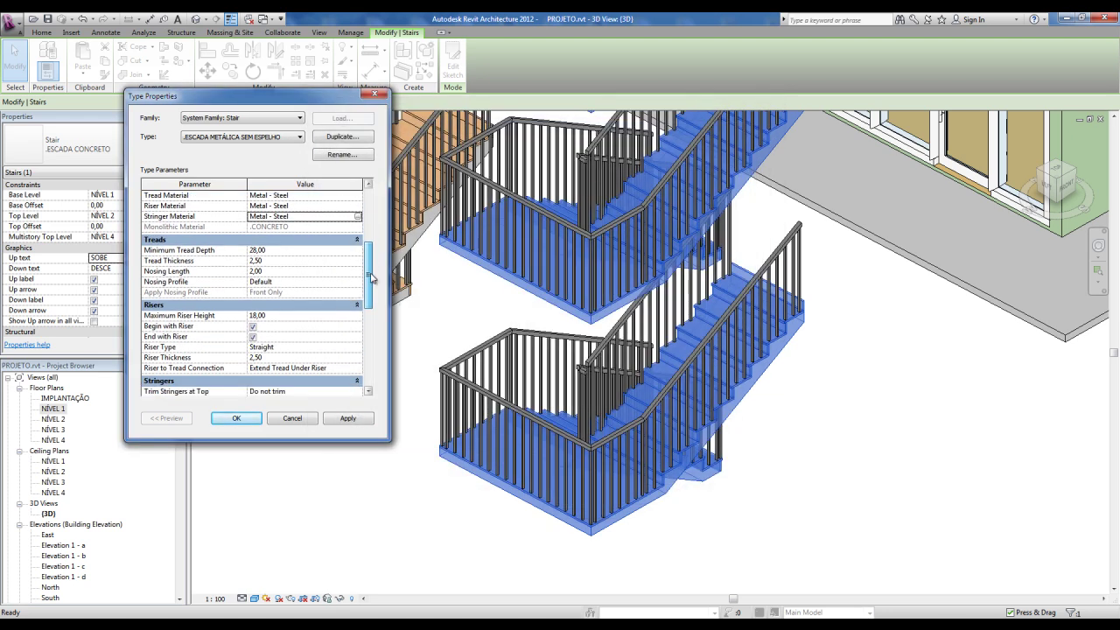
pyautogui.doubleClick(299, 262)
pyautogui.write('3,5')
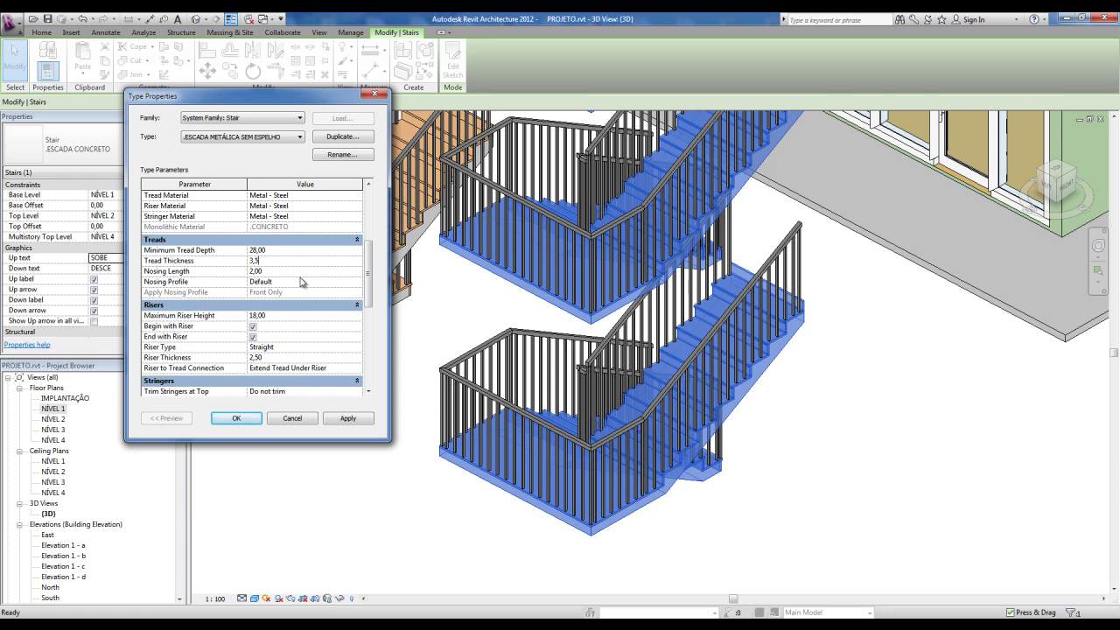
pyautogui.doubleClick(293, 271)
pyautogui.scroll(-1, 364, 276)
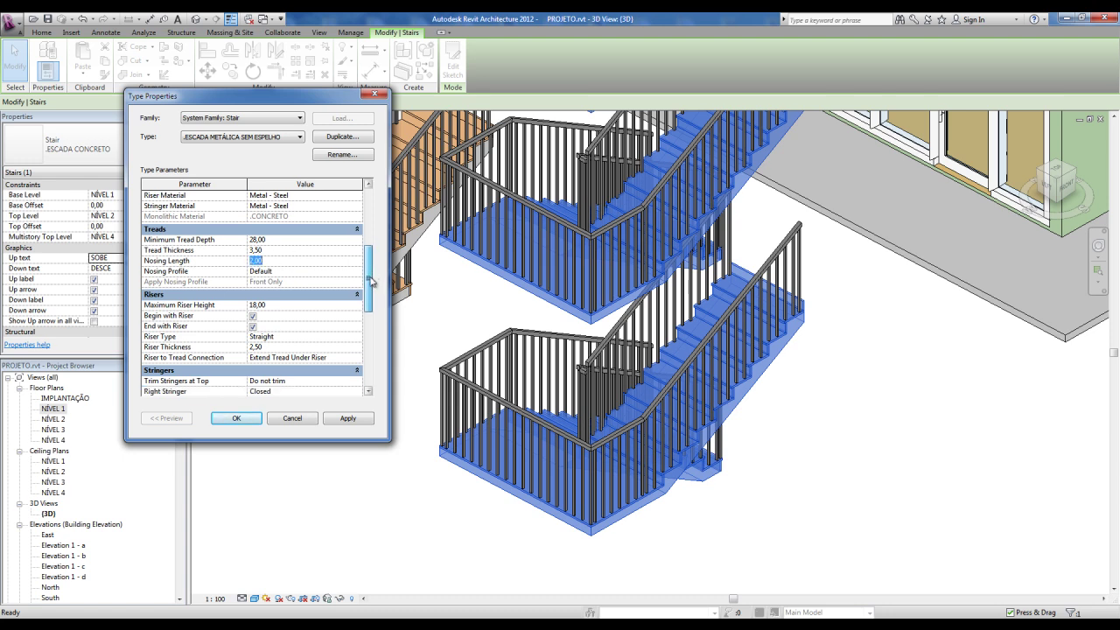
pyautogui.scroll(-1, 364, 277)
pyautogui.press('Tab')
pyautogui.scroll(-1, 370, 275)
pyautogui.scroll(-1, 369, 275)
pyautogui.scroll(-1, 370, 278)
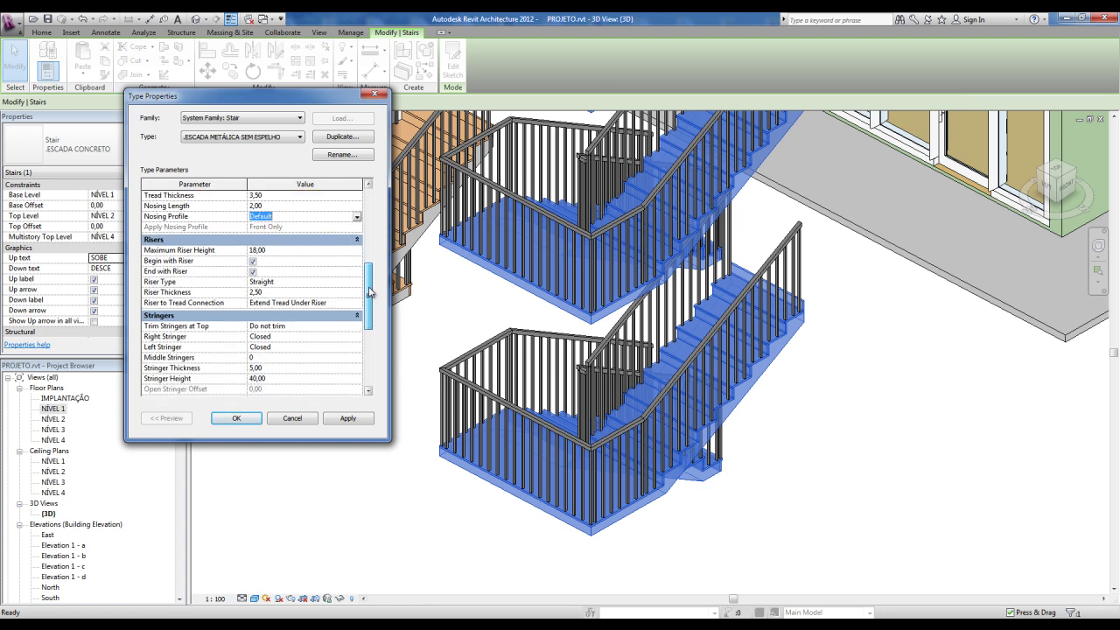
# - Toggle the begin and end riser options, set Riser Type to None, and apply
pyautogui.click(254, 261)
pyautogui.click(254, 273)
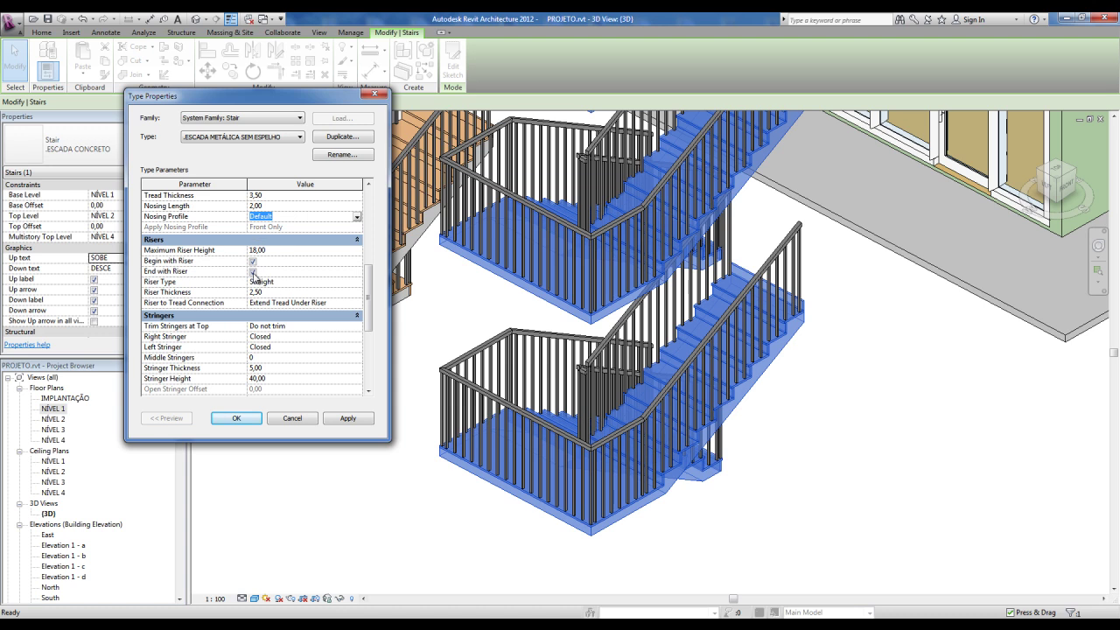
pyautogui.click(282, 283)
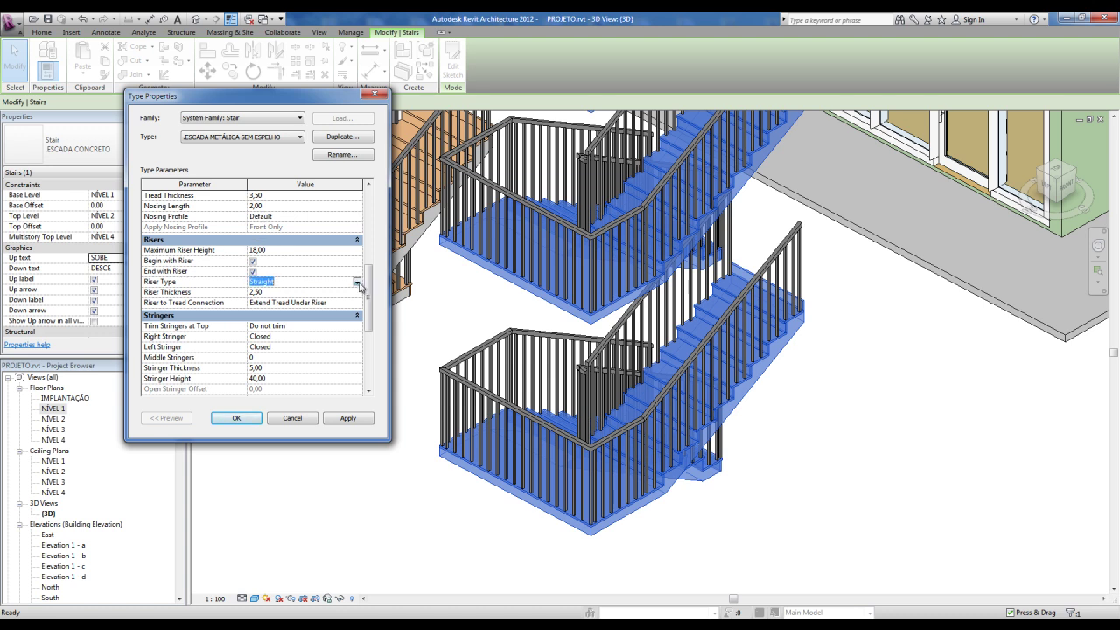
pyautogui.click(357, 281)
pyautogui.click(259, 293)
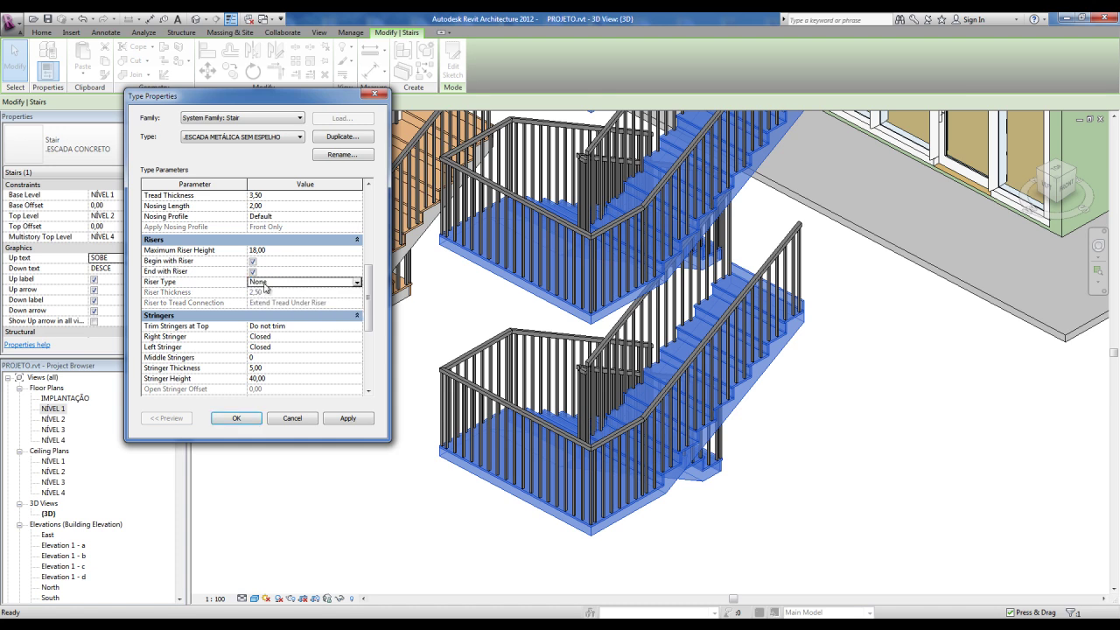
pyautogui.click(237, 418)
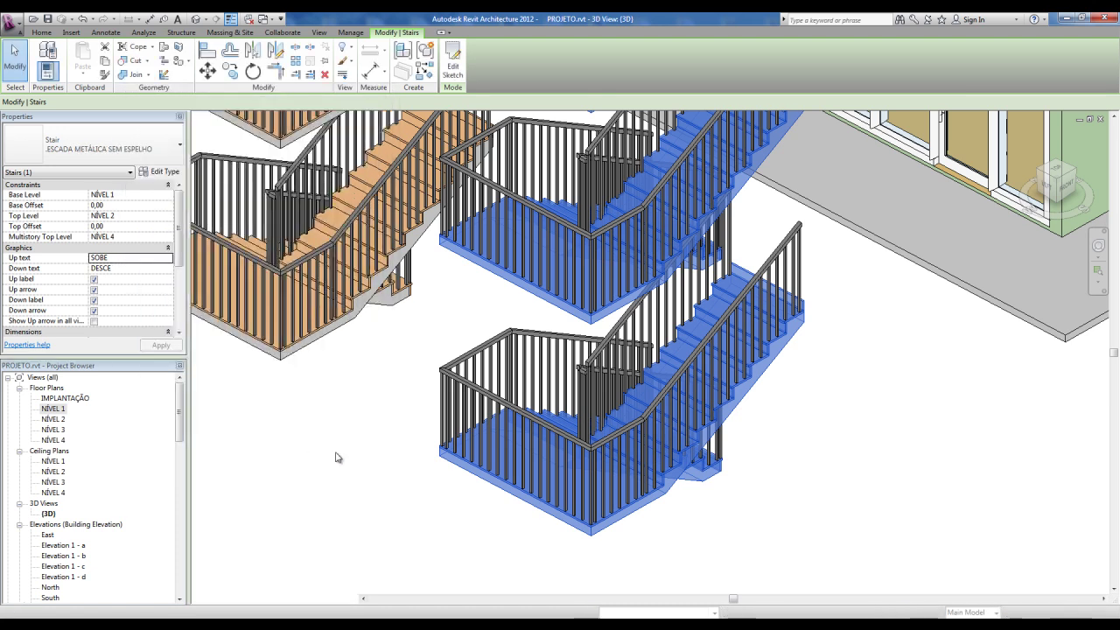
pyautogui.click(338, 457)
# - Select the open-riser metal stair and show its Type Properties at the Stringers section (Closed, 5,00 thick, 40,00 high)
pyautogui.scroll(1, 857, 388)
pyautogui.scroll(3, 678, 240)
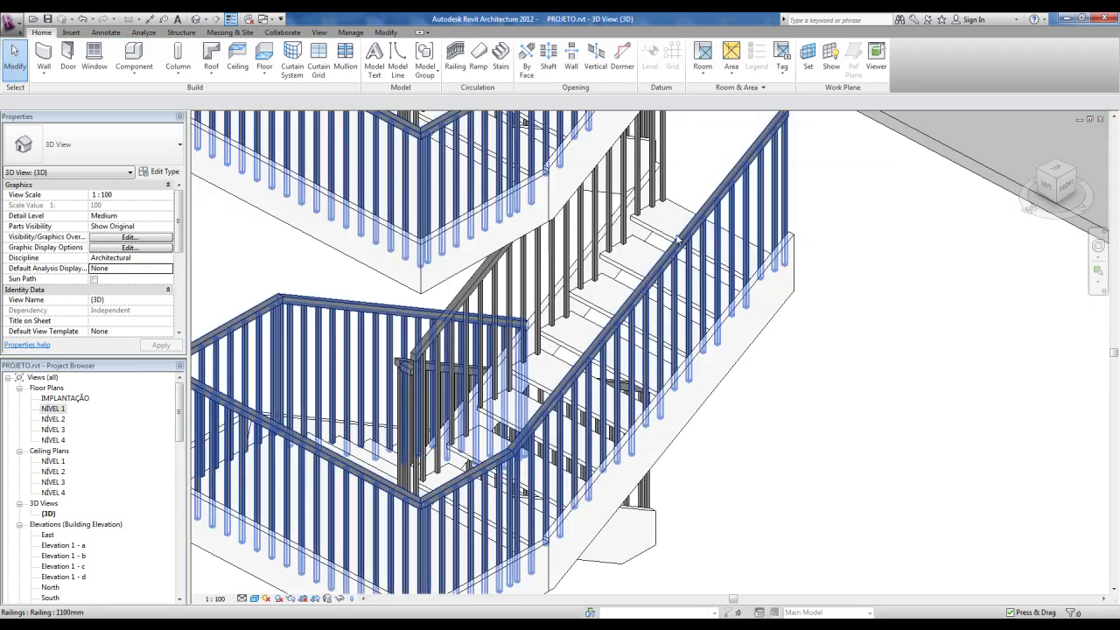
pyautogui.scroll(2, 678, 240)
pyautogui.scroll(-2, 647, 227)
pyautogui.scroll(-3, 691, 332)
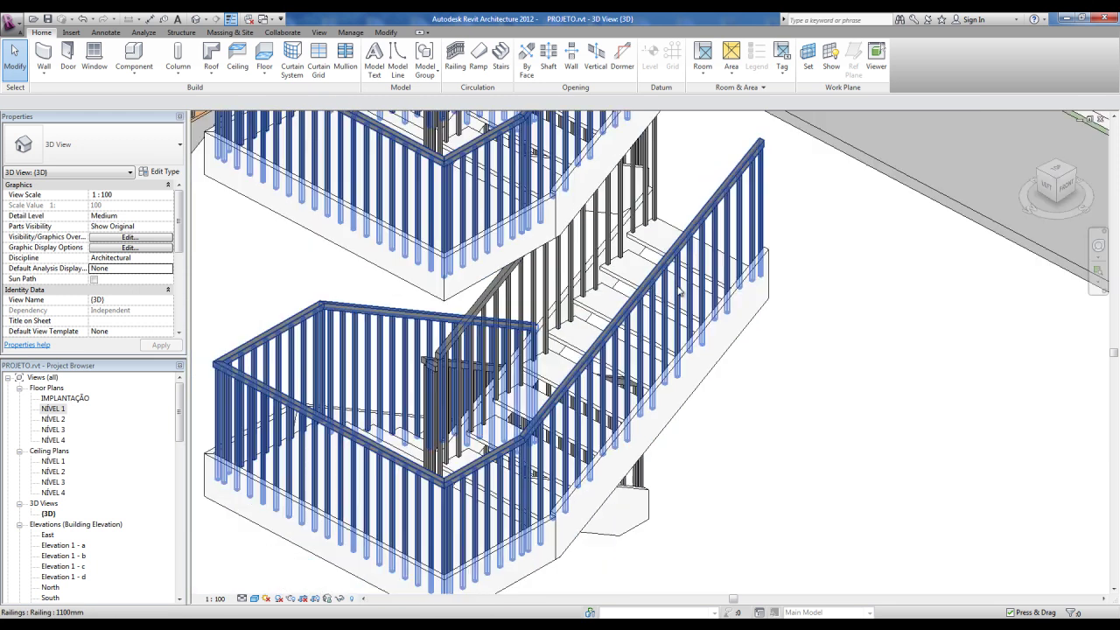
pyautogui.scroll(-3, 700, 345)
pyautogui.click(698, 344)
pyautogui.click(694, 522)
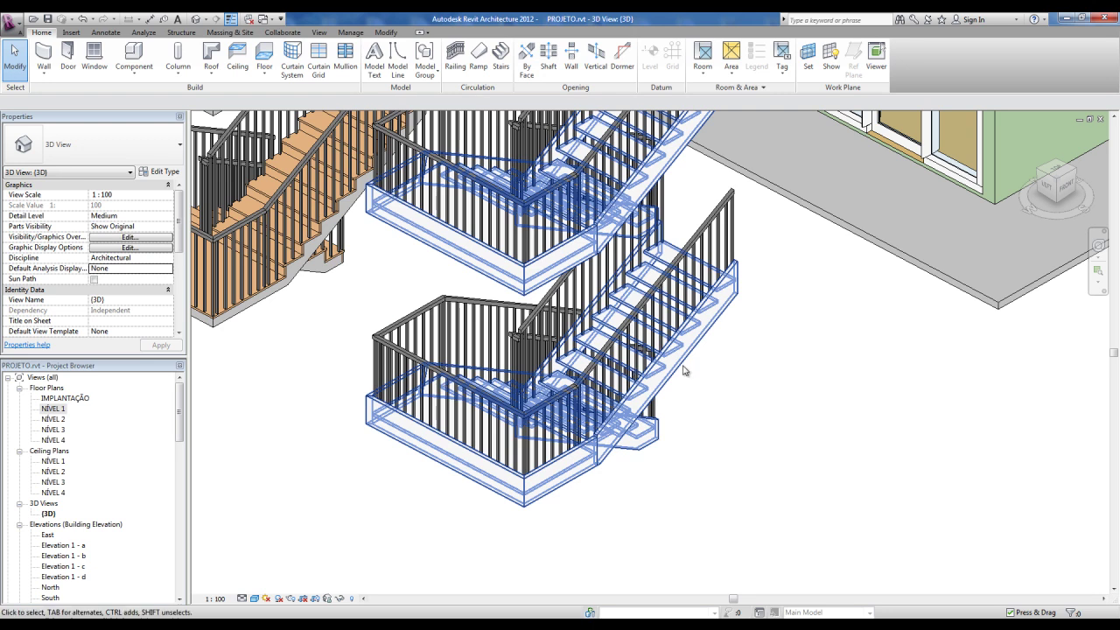
pyautogui.click(683, 368)
pyautogui.click(158, 172)
pyautogui.moveTo(369, 223); pyautogui.dragTo(380, 327)
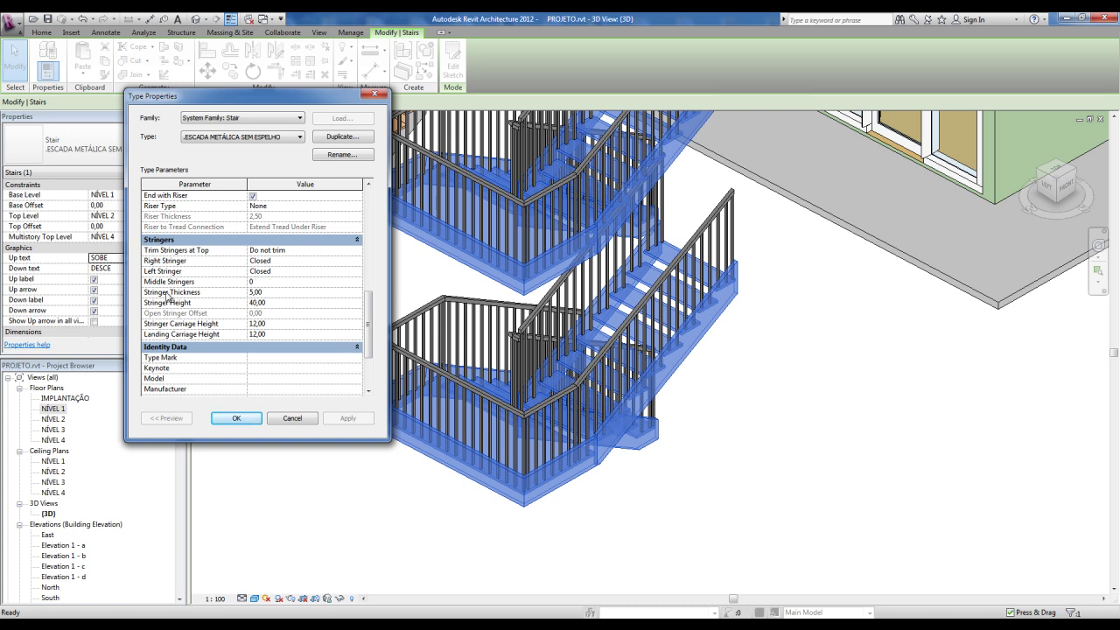
pyautogui.click(285, 292)
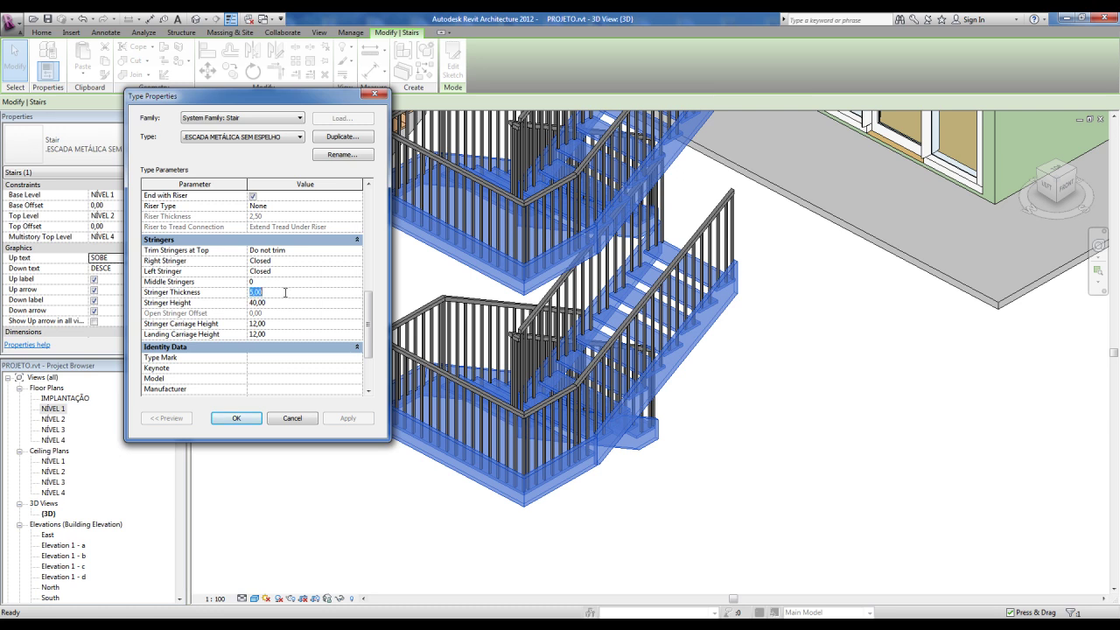
pyautogui.click(285, 303)
pyautogui.click(278, 324)
pyautogui.click(279, 334)
# - Apply the stair type settings and clear the selection
pyautogui.click(236, 418)
pyautogui.click(404, 521)
pyautogui.scroll(-2, 420, 516)
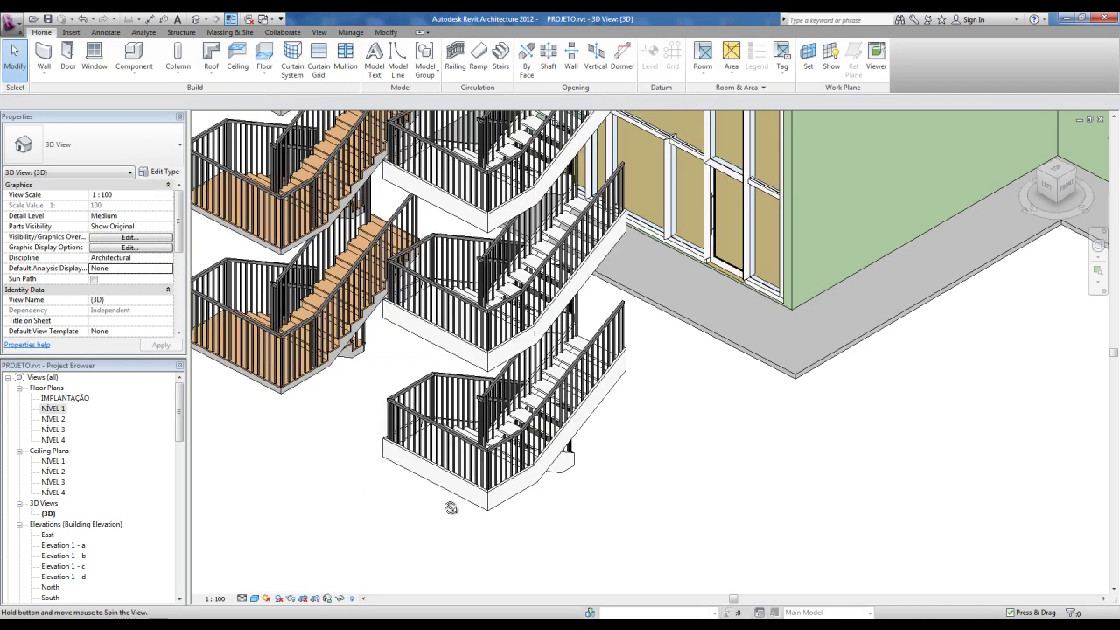
pyautogui.scroll(2, 632, 451)
pyautogui.scroll(2, 623, 443)
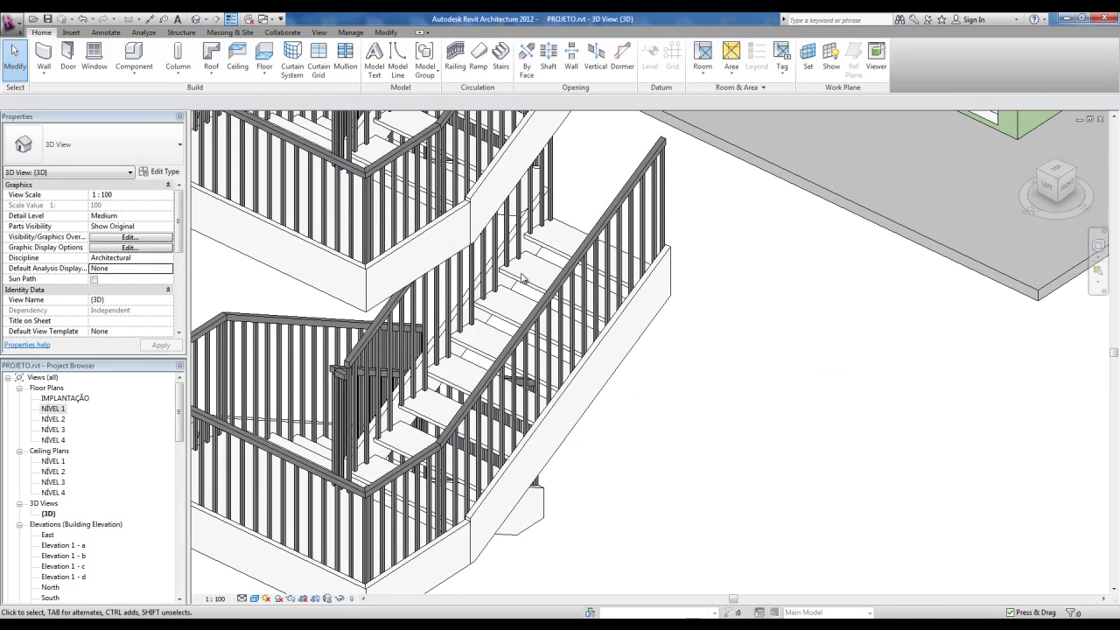
# - Check the lower and upper stair railings in the NÍVEL 1 plan, then return to 3D
pyautogui.doubleClick(54, 409)
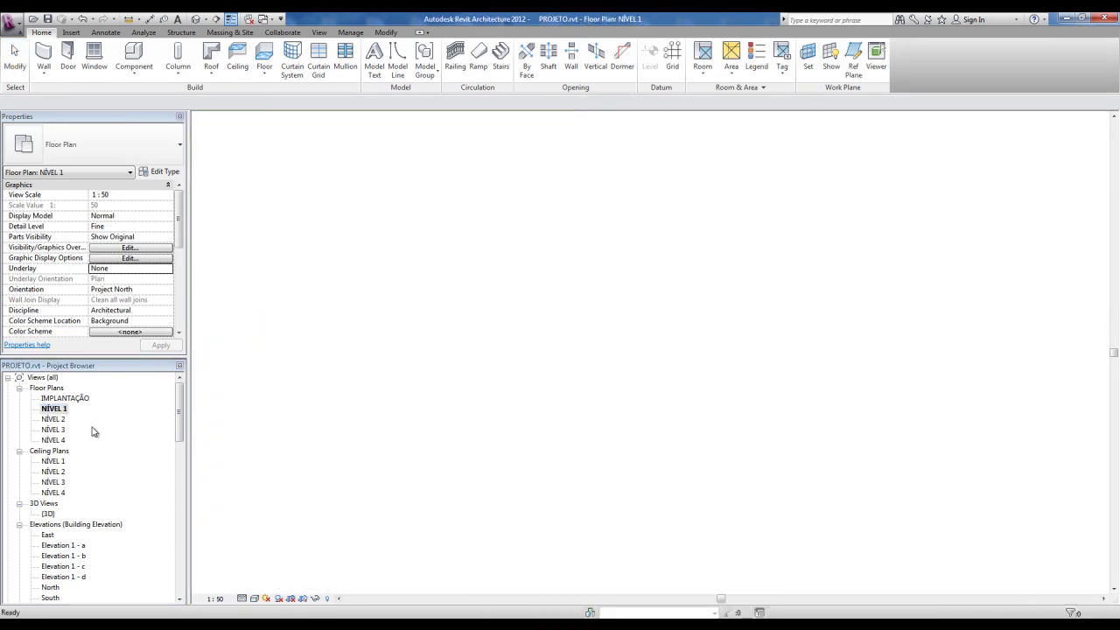
pyautogui.scroll(2, 527, 310)
pyautogui.scroll(2, 445, 425)
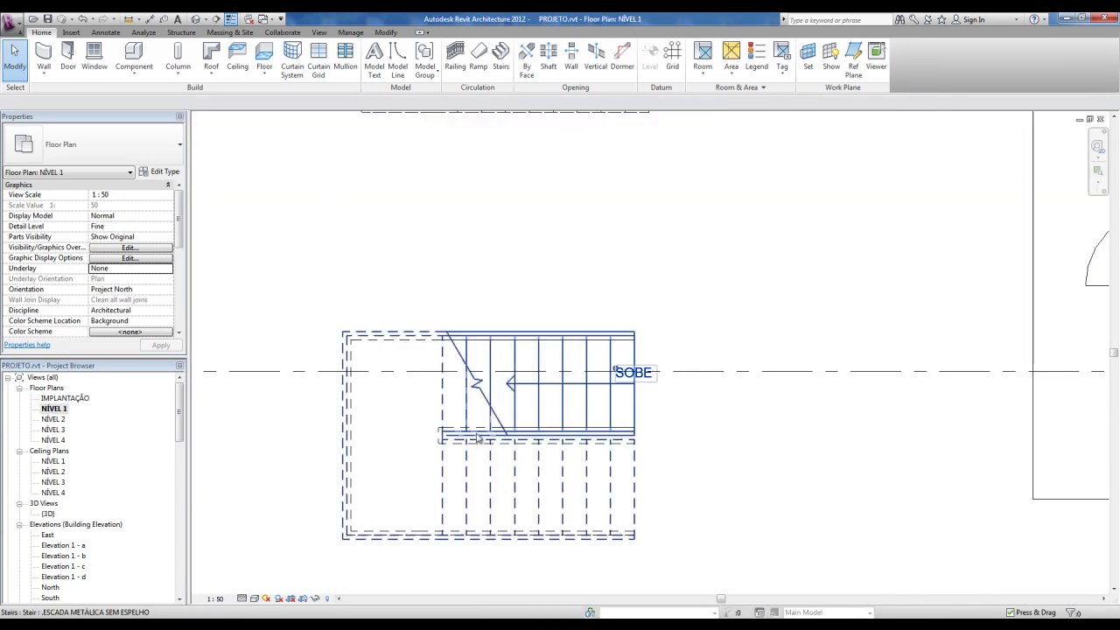
pyautogui.click(538, 433)
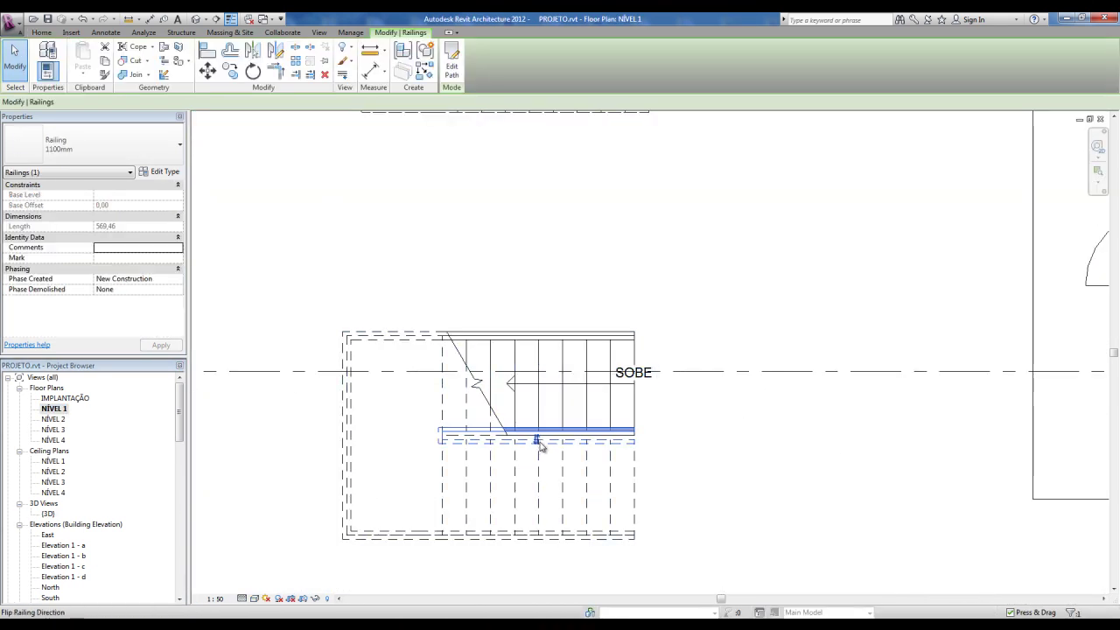
pyautogui.click(759, 472)
pyautogui.click(589, 340)
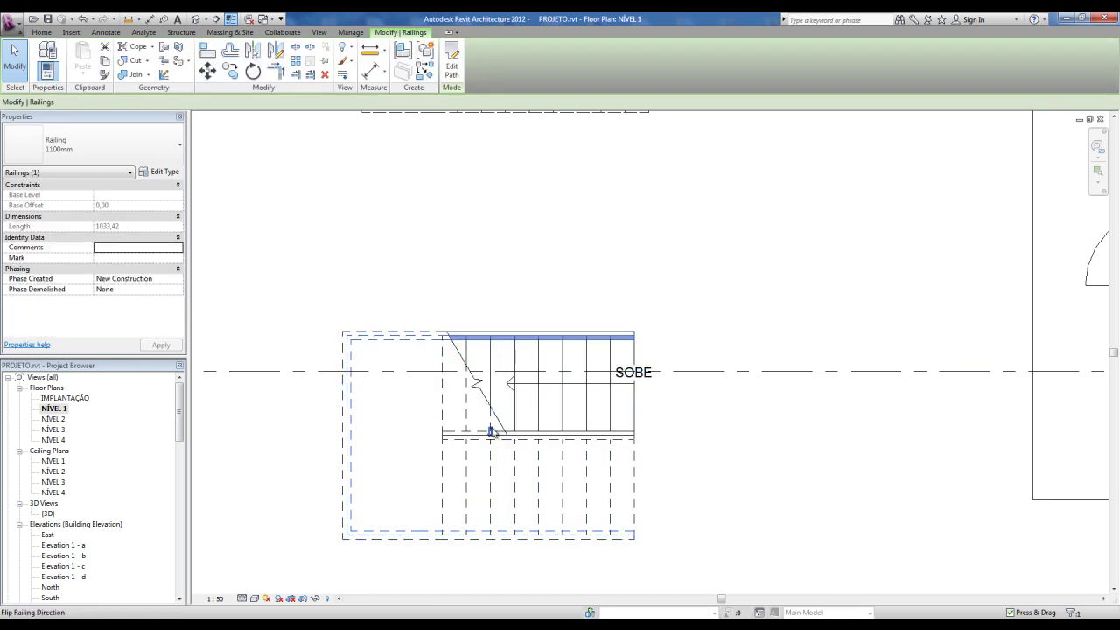
pyautogui.click(700, 463)
pyautogui.click(196, 18)
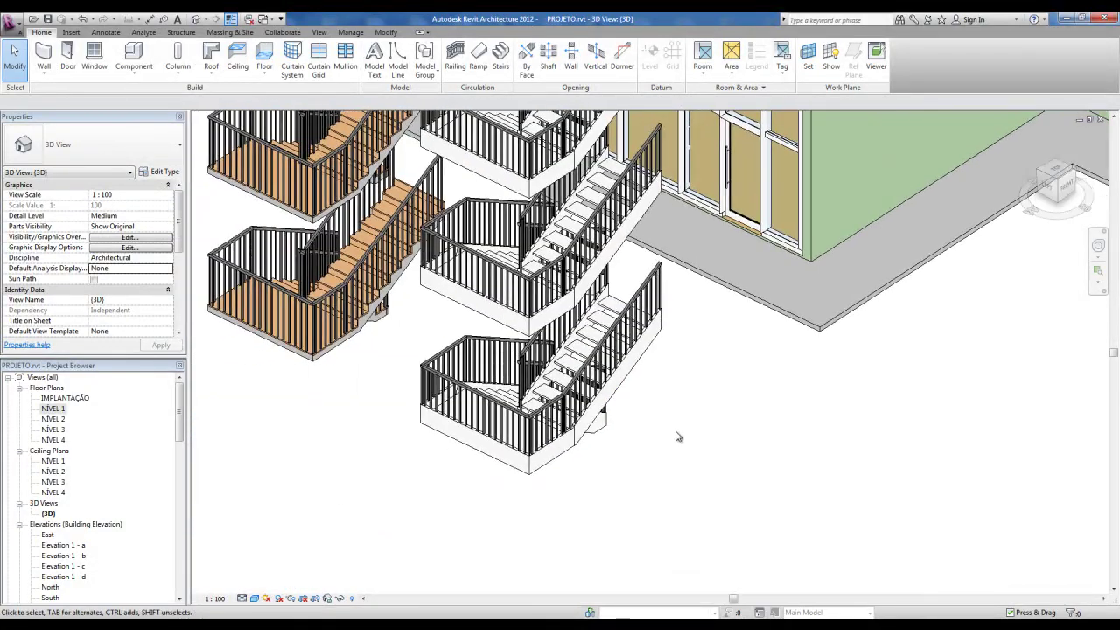
# - Place the open-riser metal stair about 440 units to the side of its original position
pyautogui.scroll(1, 619, 421)
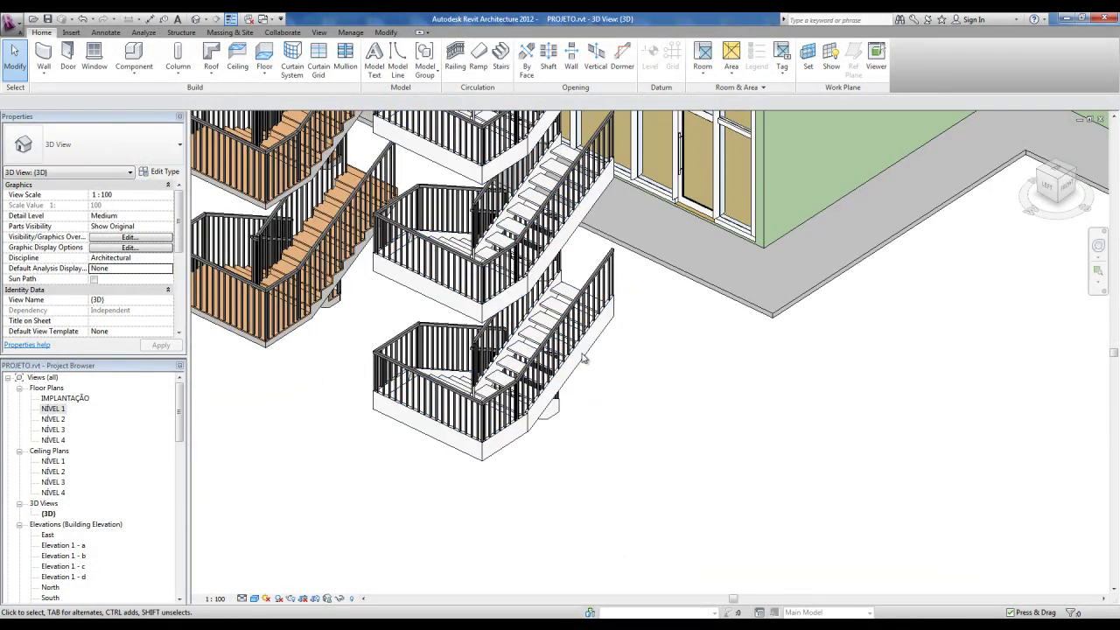
pyautogui.click(625, 404)
pyautogui.moveTo(625, 403); pyautogui.dragTo(567, 392, button='middle')
pyautogui.press('m')
pyautogui.press('v')
pyautogui.click(588, 427)
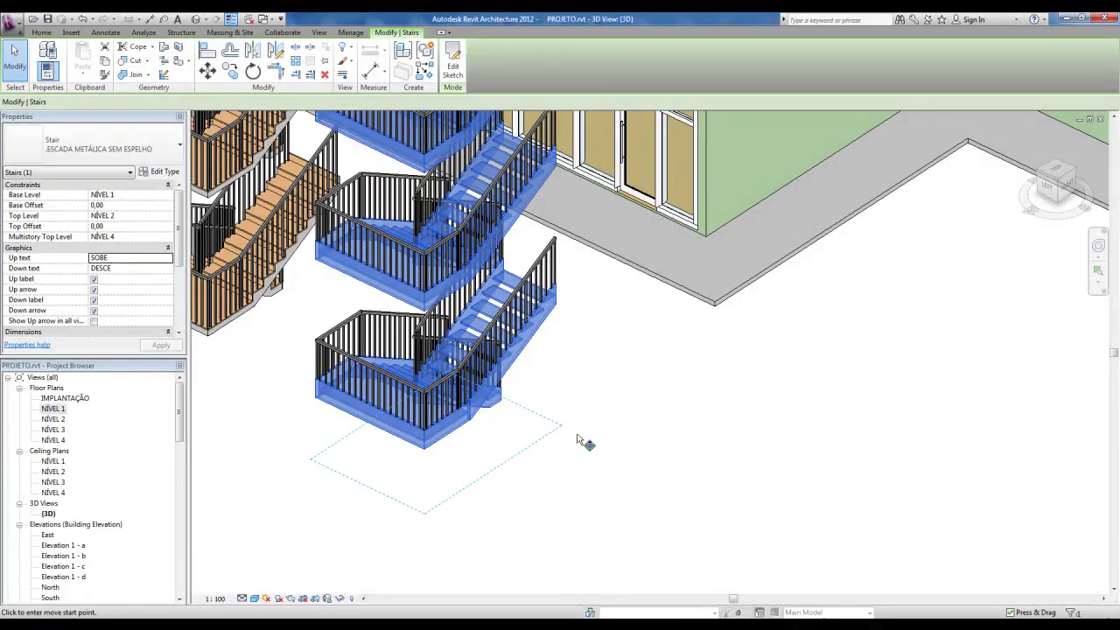
pyautogui.moveTo(706, 509); pyautogui.dragTo(670, 419, button='middle')
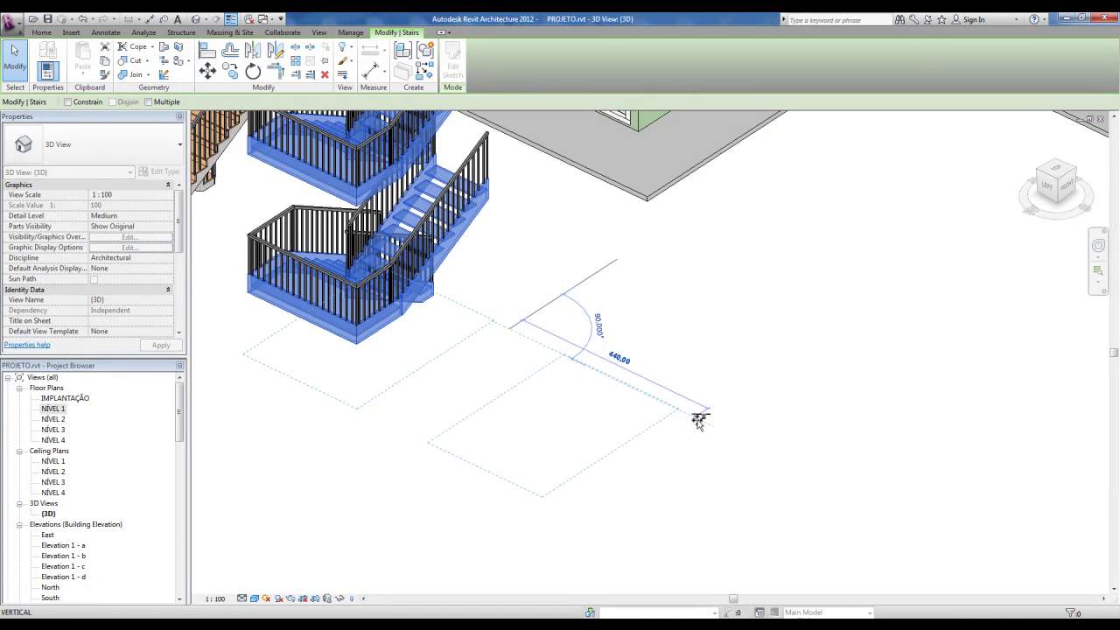
pyautogui.click(696, 421)
pyautogui.press('Escape')
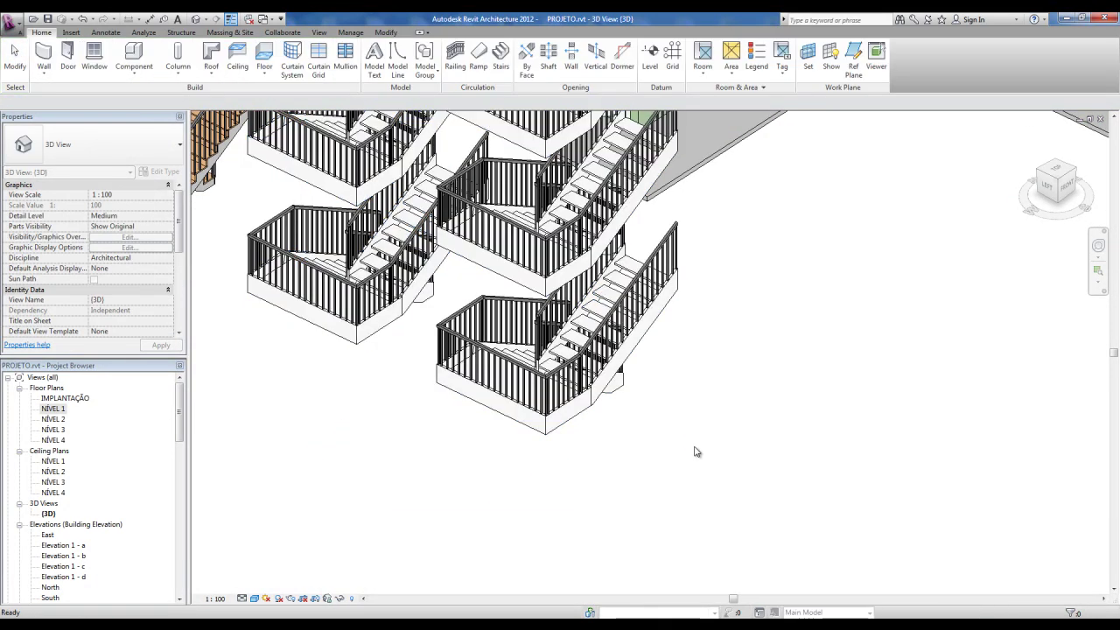
pyautogui.scroll(2, 691, 450)
pyautogui.scroll(2, 674, 446)
pyautogui.scroll(1, 664, 436)
# - Duplicate the copied stair's type as '.ESCADA METÁLICA CENTRAL'
pyautogui.click(655, 390)
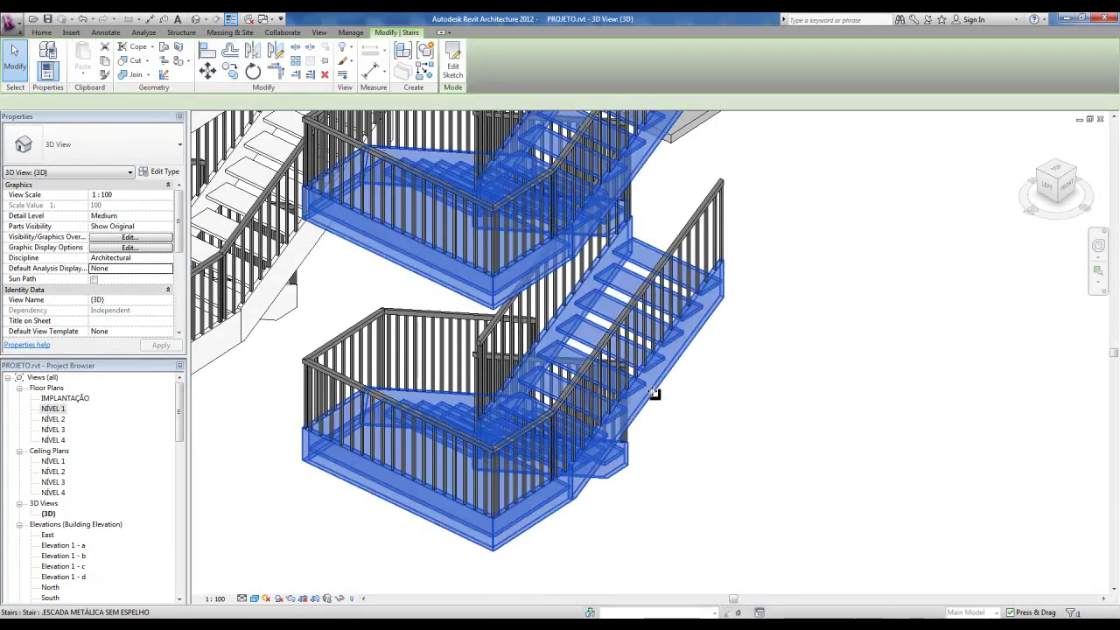
pyautogui.click(158, 173)
pyautogui.click(337, 136)
pyautogui.write('.ESCADA METÁLICA')
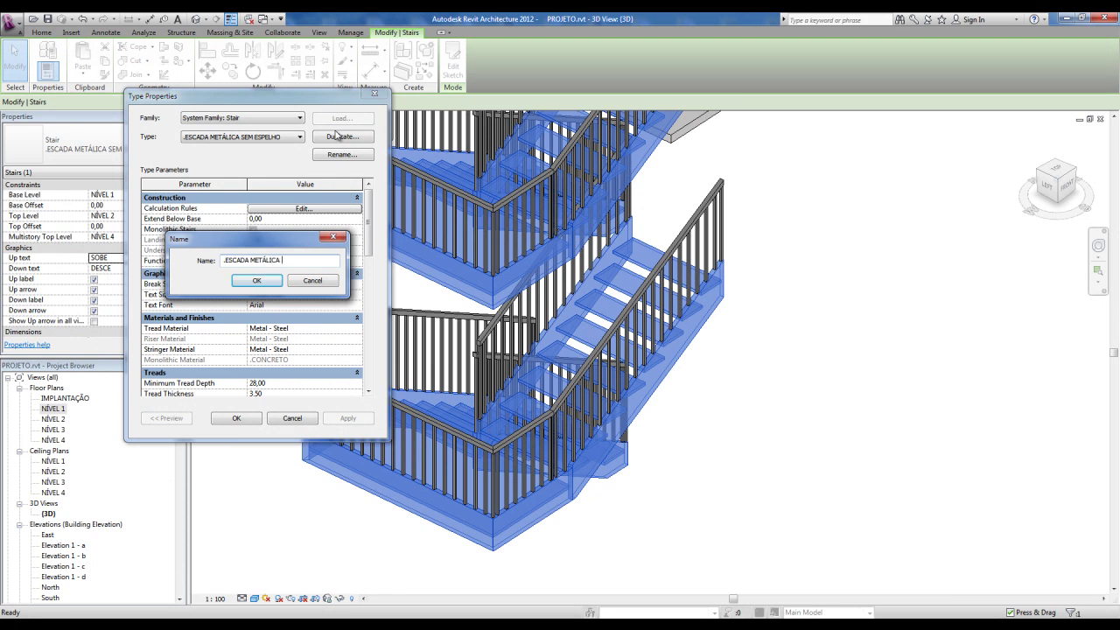
pyautogui.write(' CENTRAL')
pyautogui.click(256, 280)
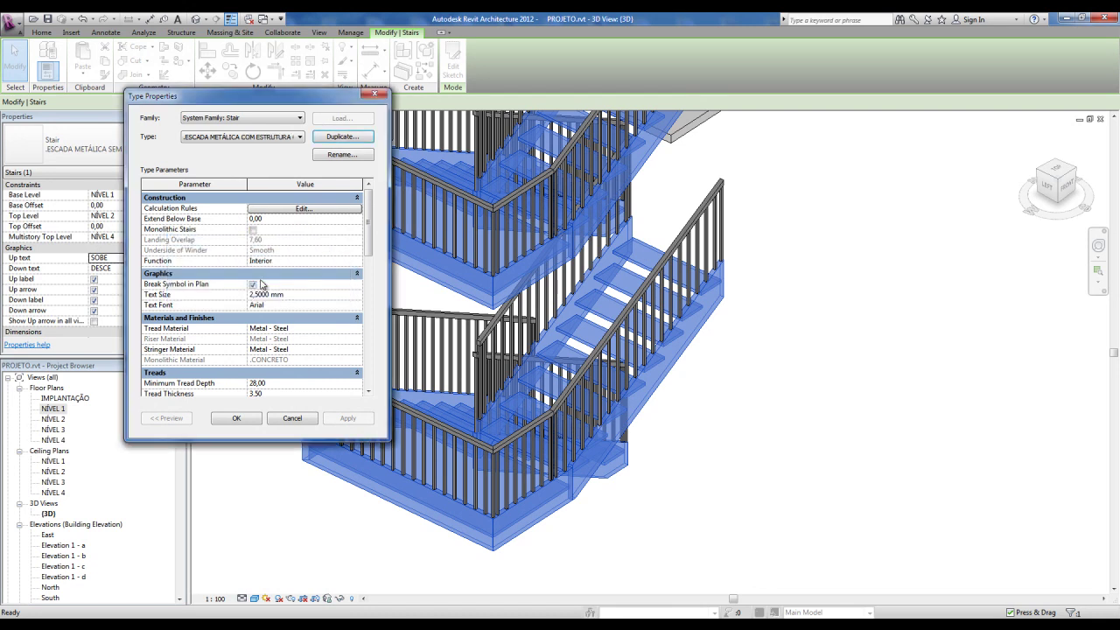
# - Set the new type's Tread Thickness to 8,00
pyautogui.scroll(-1, 371, 217)
pyautogui.scroll(1, 272, 226)
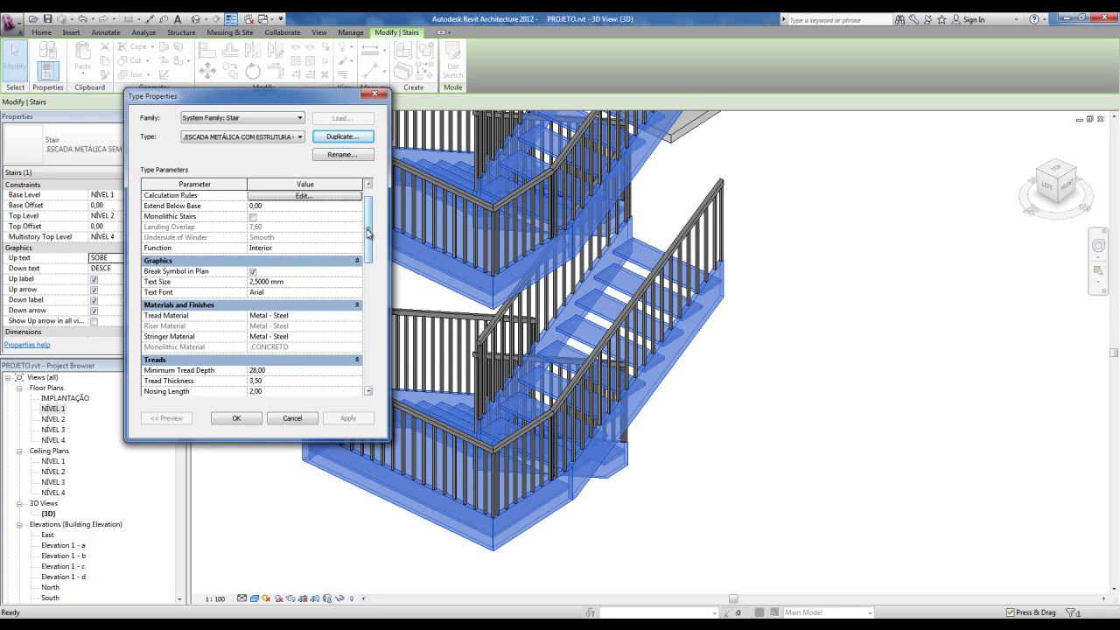
pyautogui.scroll(-1, 367, 232)
pyautogui.scroll(-1, 372, 250)
pyautogui.scroll(-2, 372, 250)
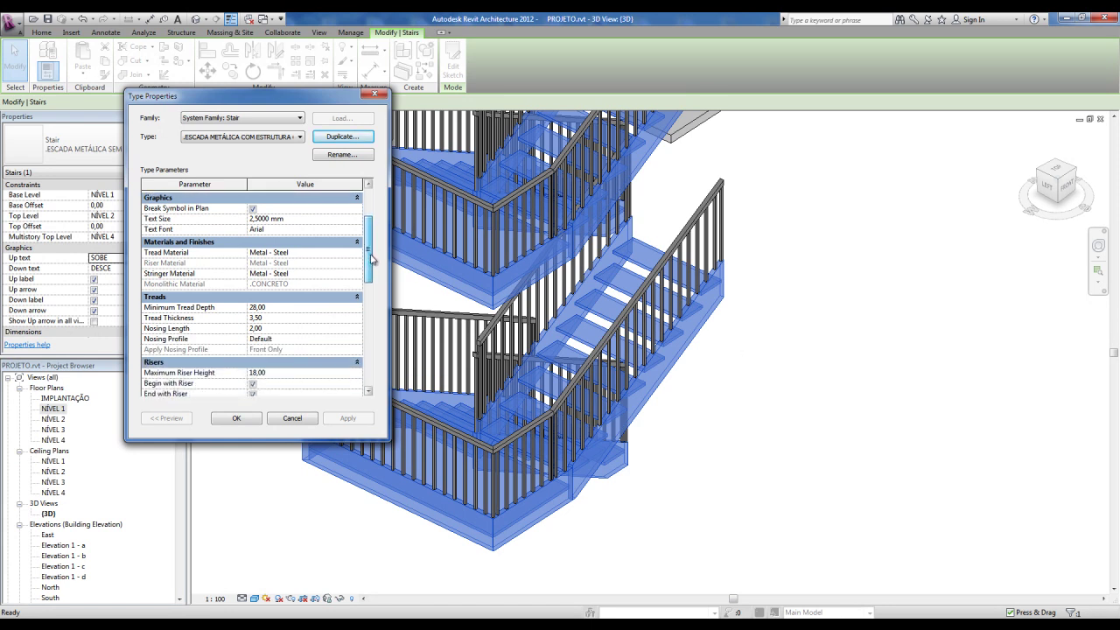
pyautogui.scroll(-1, 372, 263)
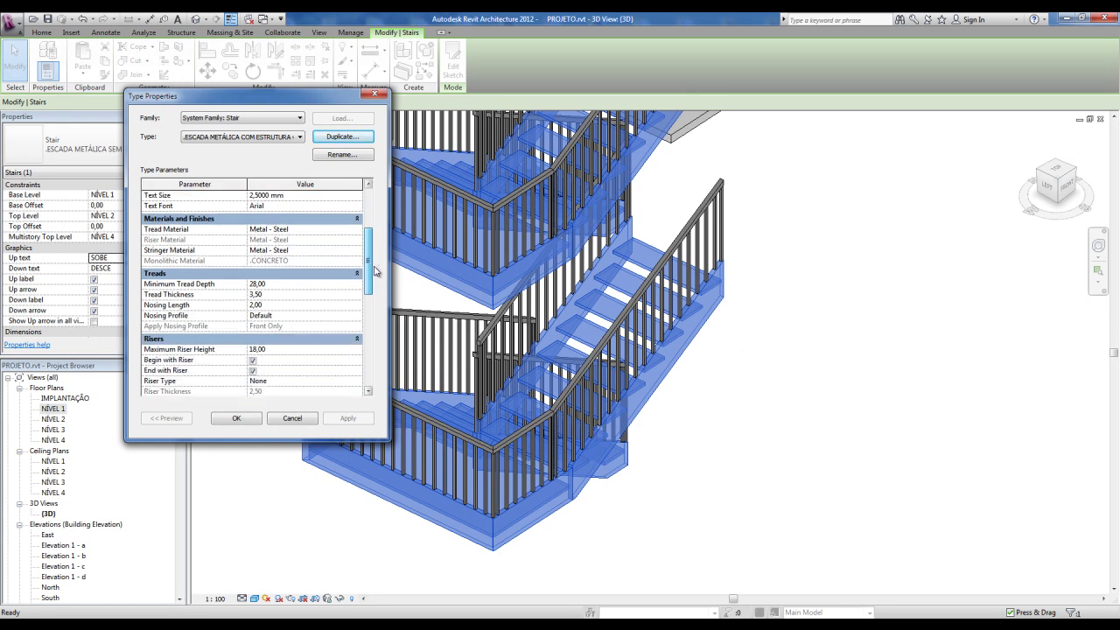
pyautogui.moveTo(374, 273); pyautogui.dragTo(372, 280)
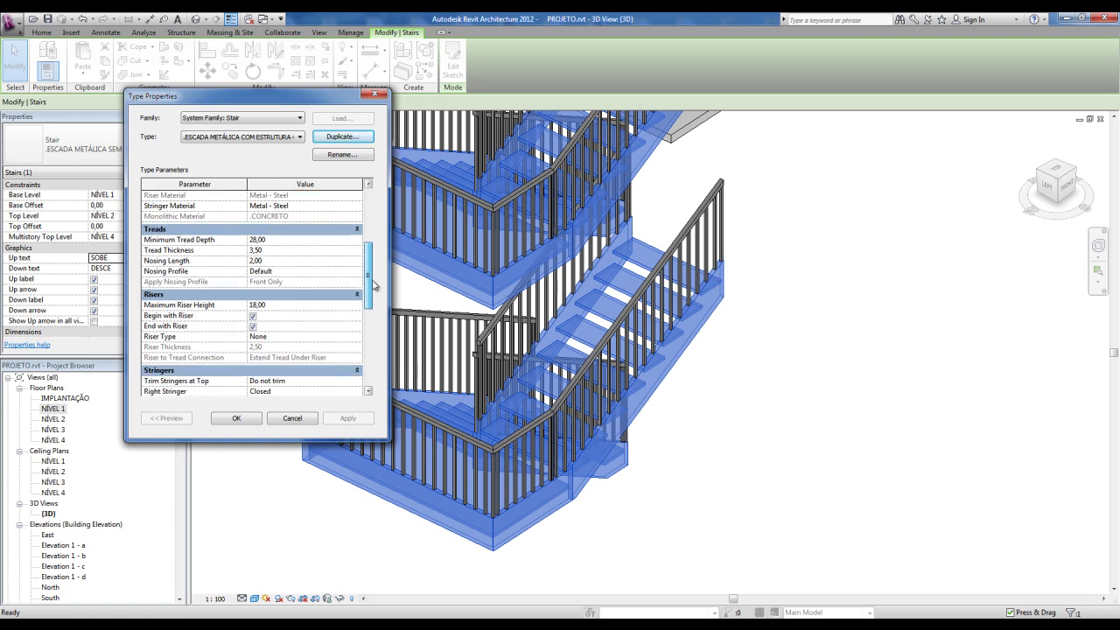
pyautogui.doubleClick(291, 251)
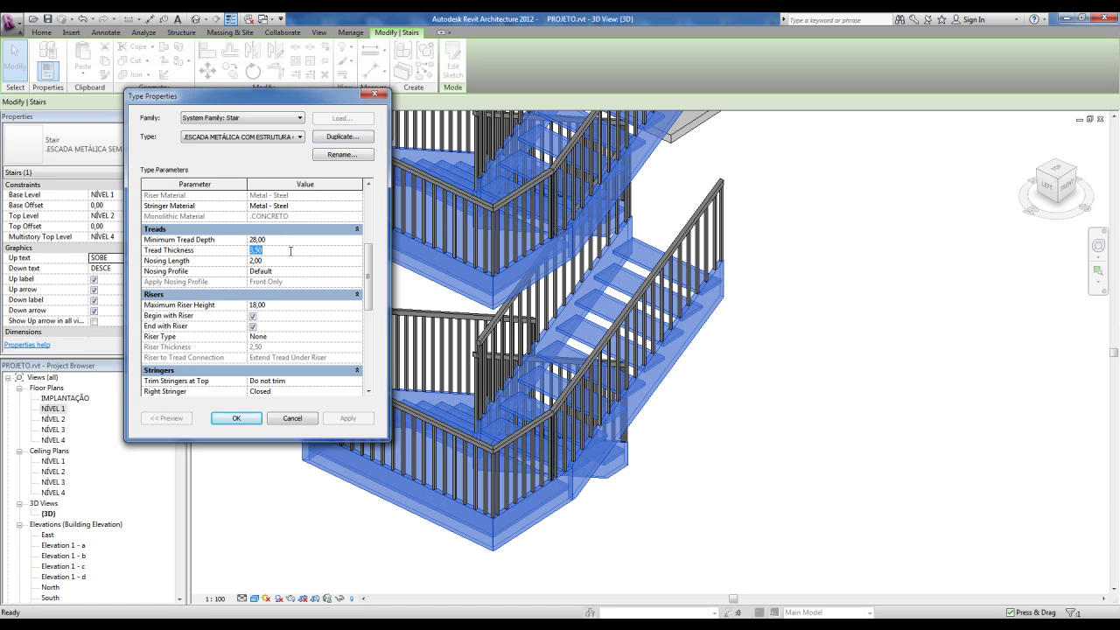
pyautogui.write('8')
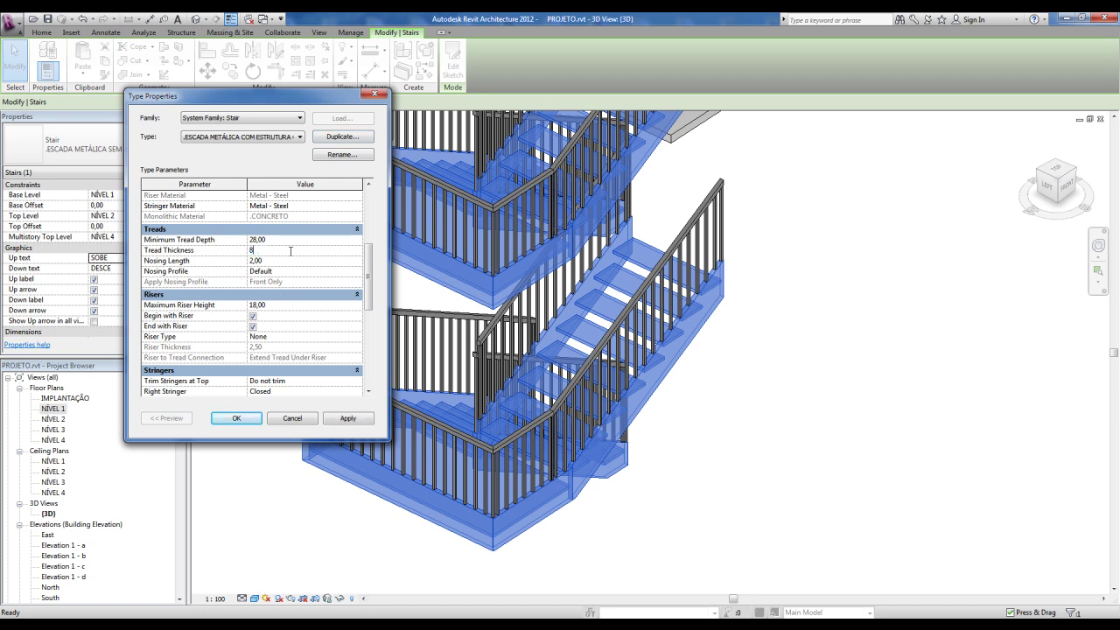
pyautogui.click(274, 266)
pyautogui.click(277, 251)
# - Add middle stringers, set Right and Left Stringer to None, and apply the type
pyautogui.moveTo(369, 263); pyautogui.dragTo(368, 282)
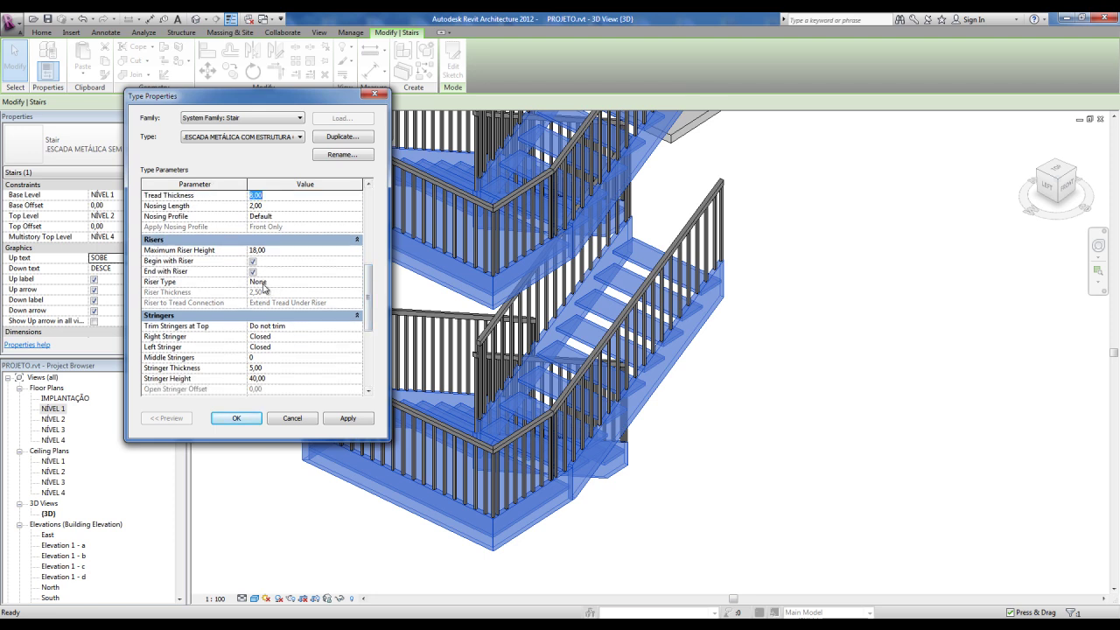
pyautogui.moveTo(367, 306); pyautogui.dragTo(368, 334)
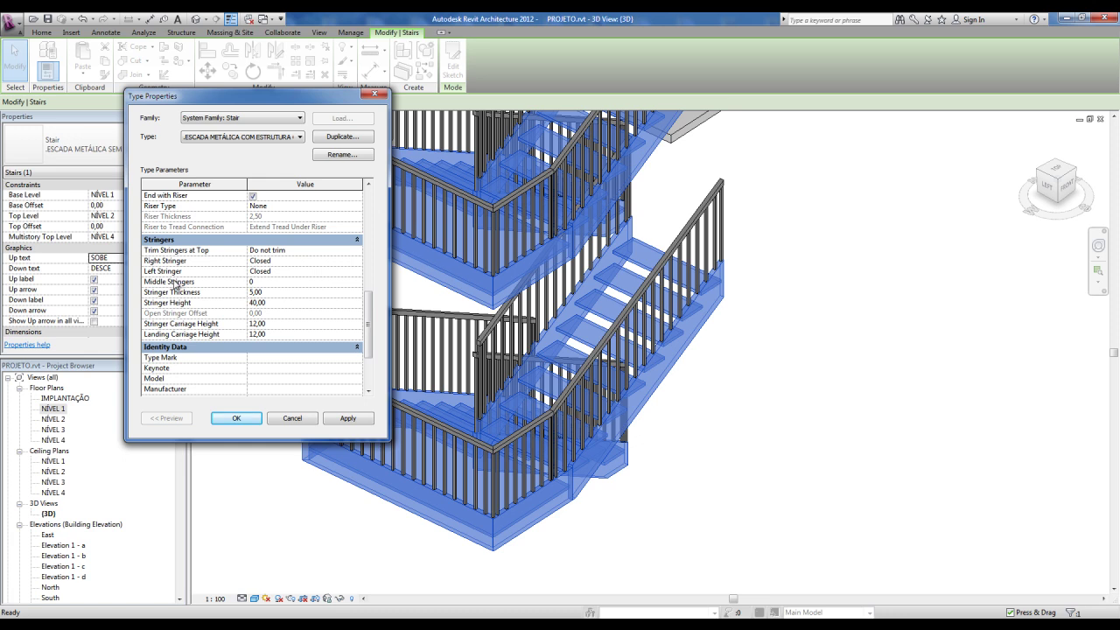
pyautogui.click(259, 283)
pyautogui.write('2')
pyautogui.click(357, 261)
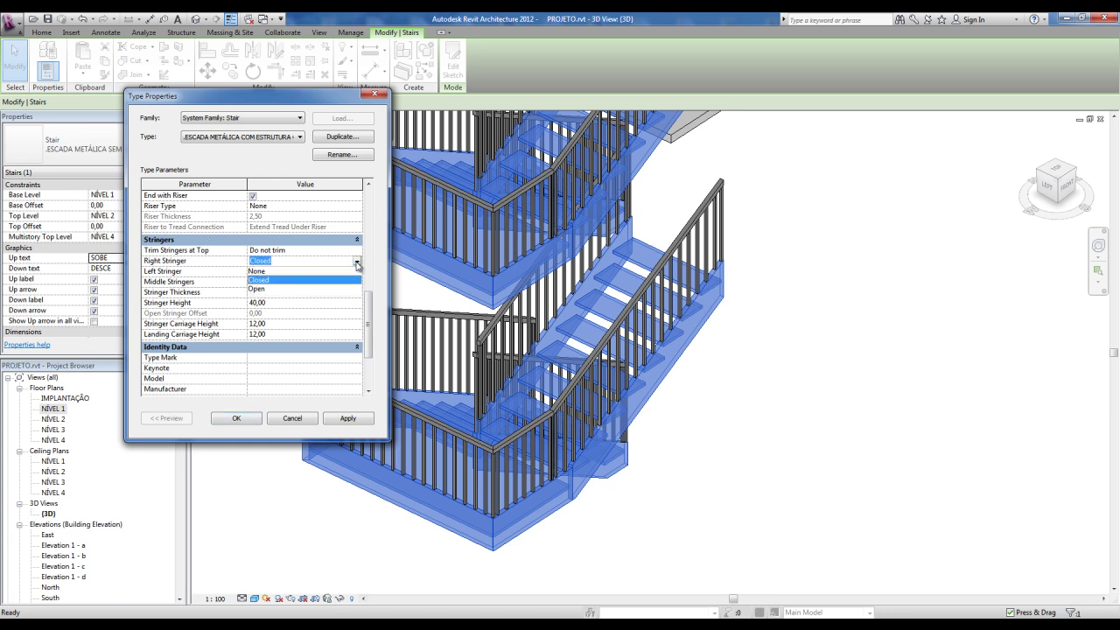
pyautogui.click(254, 277)
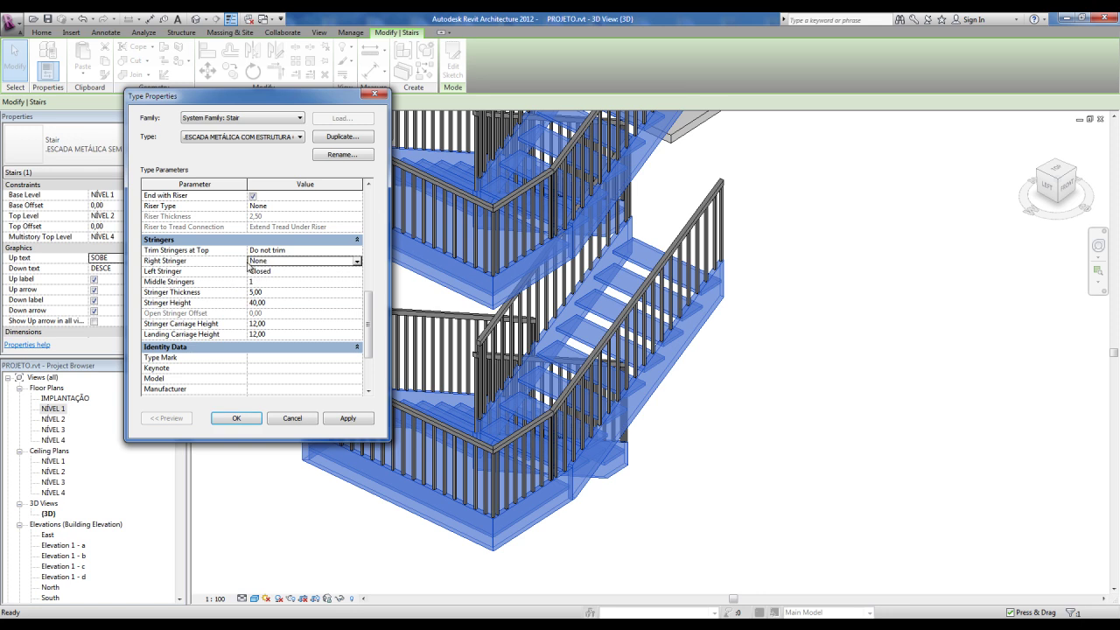
pyautogui.click(357, 272)
pyautogui.click(262, 282)
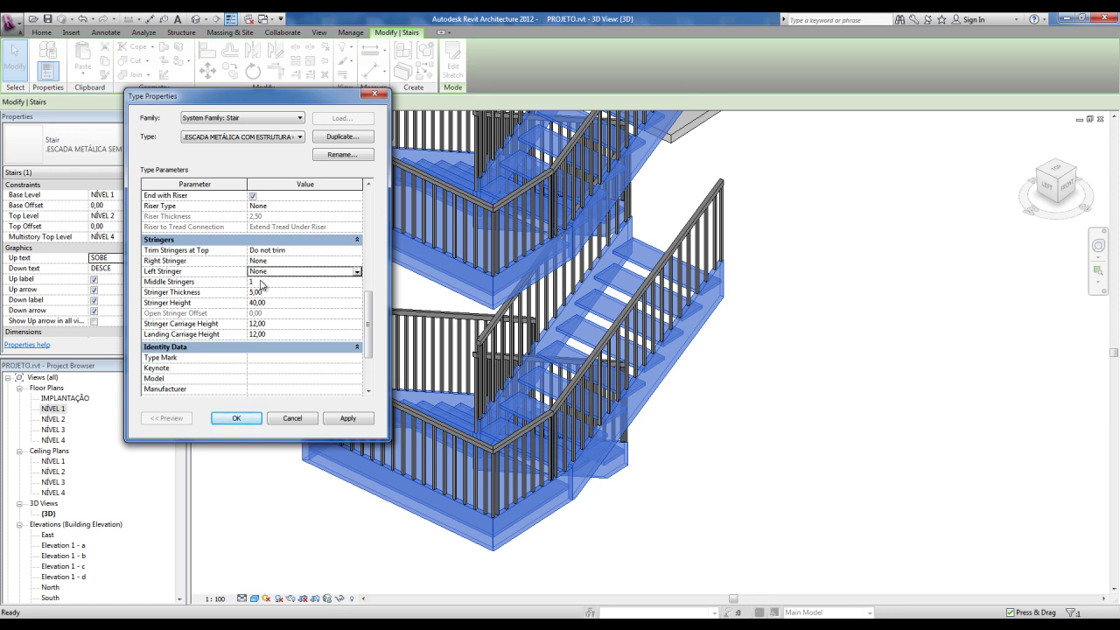
pyautogui.click(237, 417)
pyautogui.click(624, 502)
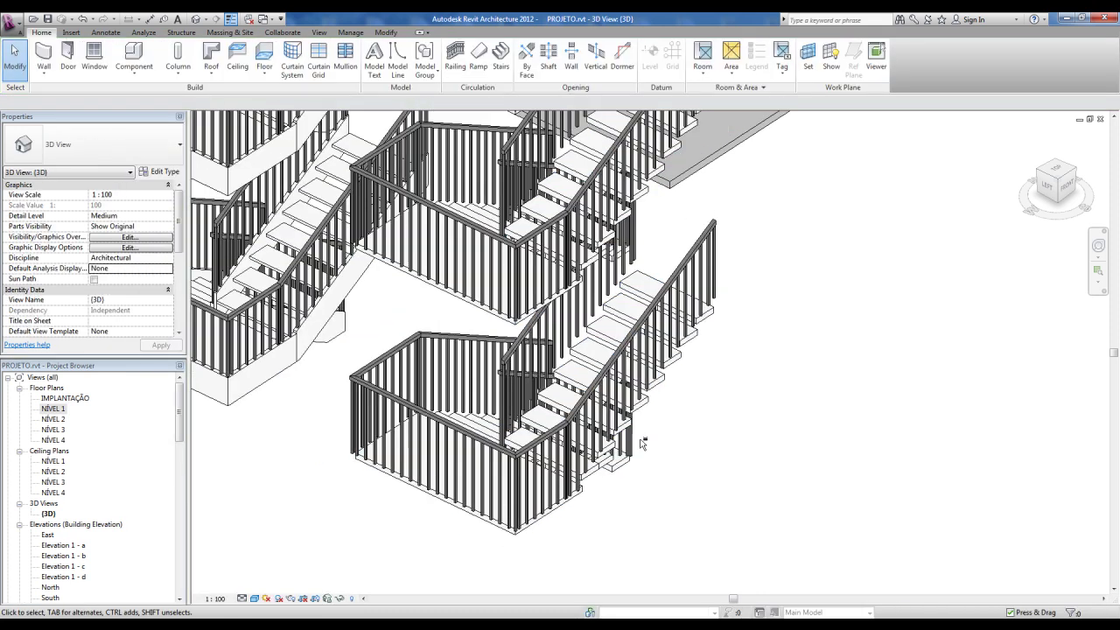
pyautogui.moveTo(623, 502); pyautogui.dragTo(665, 376, button='middle')
pyautogui.scroll(2, 718, 368)
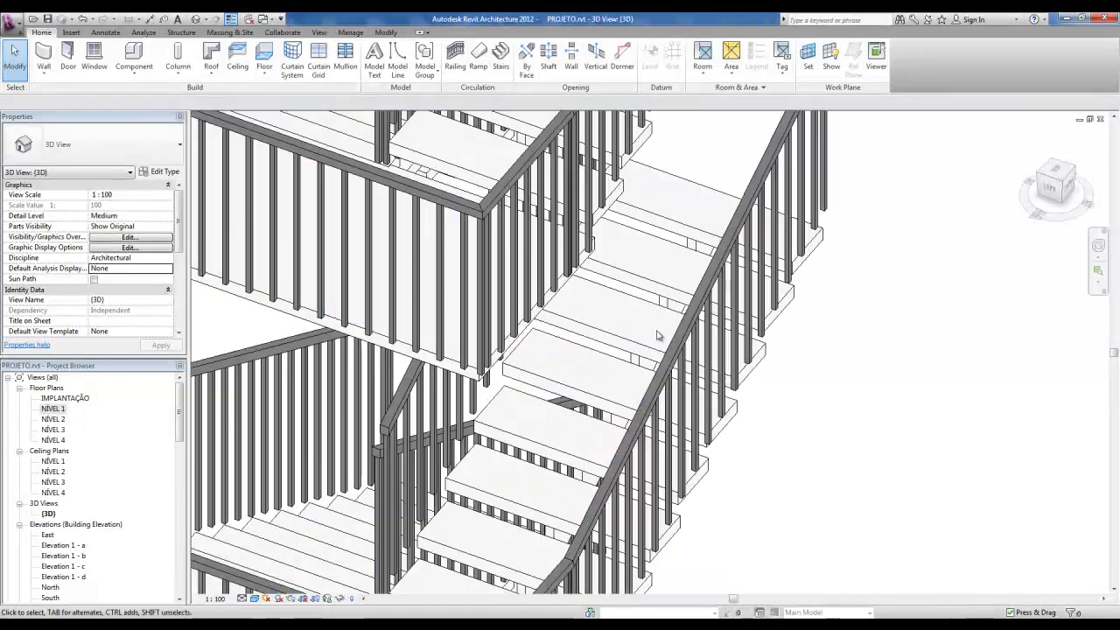
pyautogui.scroll(-5, 513, 452)
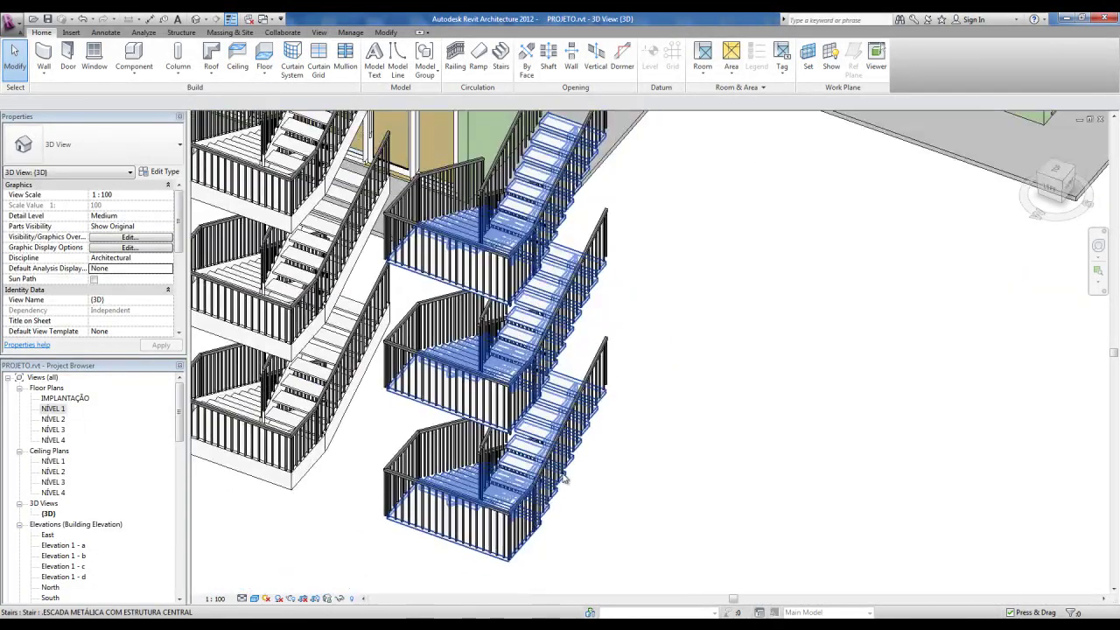
pyautogui.scroll(-3, 593, 393)
pyautogui.moveTo(592, 393); pyautogui.dragTo(604, 552, button='middle')
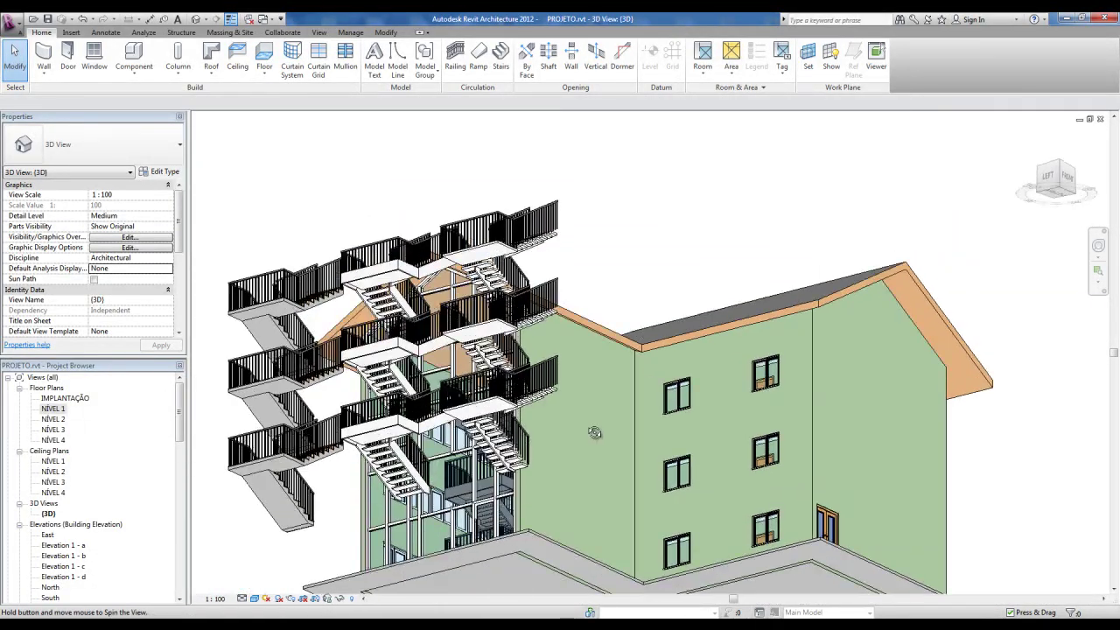
pyautogui.scroll(1, 490, 288)
pyautogui.scroll(2, 492, 281)
pyautogui.scroll(3, 492, 281)
pyautogui.scroll(1, 493, 280)
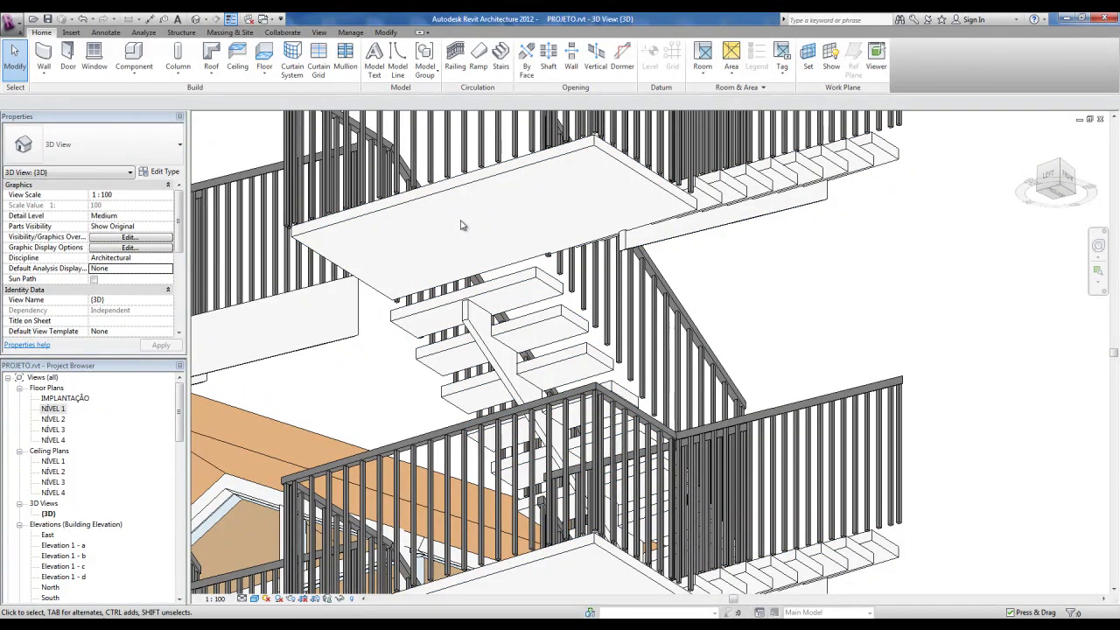
pyautogui.scroll(-5, 460, 225)
pyautogui.scroll(-2, 472, 231)
pyautogui.keyDown('shift'); pyautogui.moveTo(479, 234); pyautogui.dragTo(484, 372, button='middle'); pyautogui.keyUp('shift')
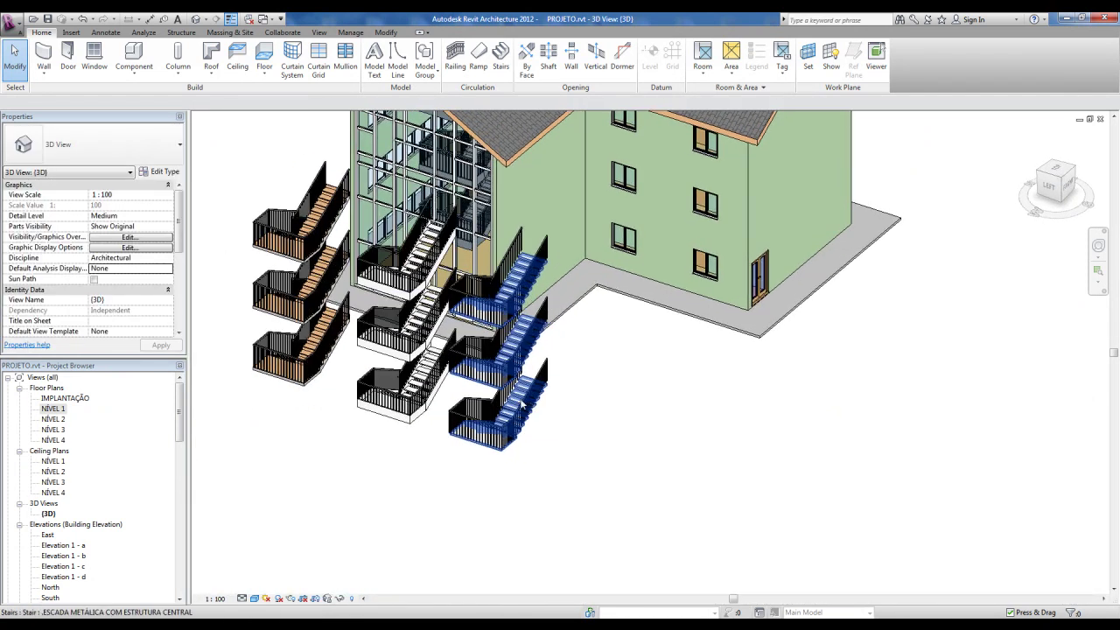
# - Set the metal stair type to 0 middle stringers with Open right and left stringers
pyautogui.scroll(4, 490, 368)
pyautogui.click(537, 357)
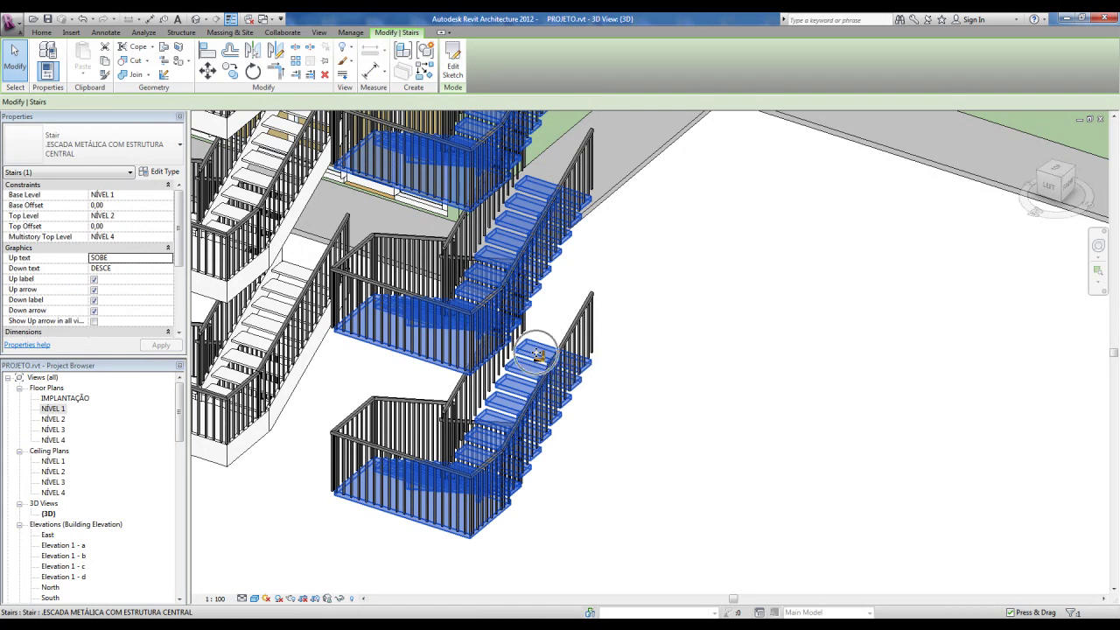
pyautogui.click(162, 175)
pyautogui.moveTo(373, 238); pyautogui.dragTo(369, 338)
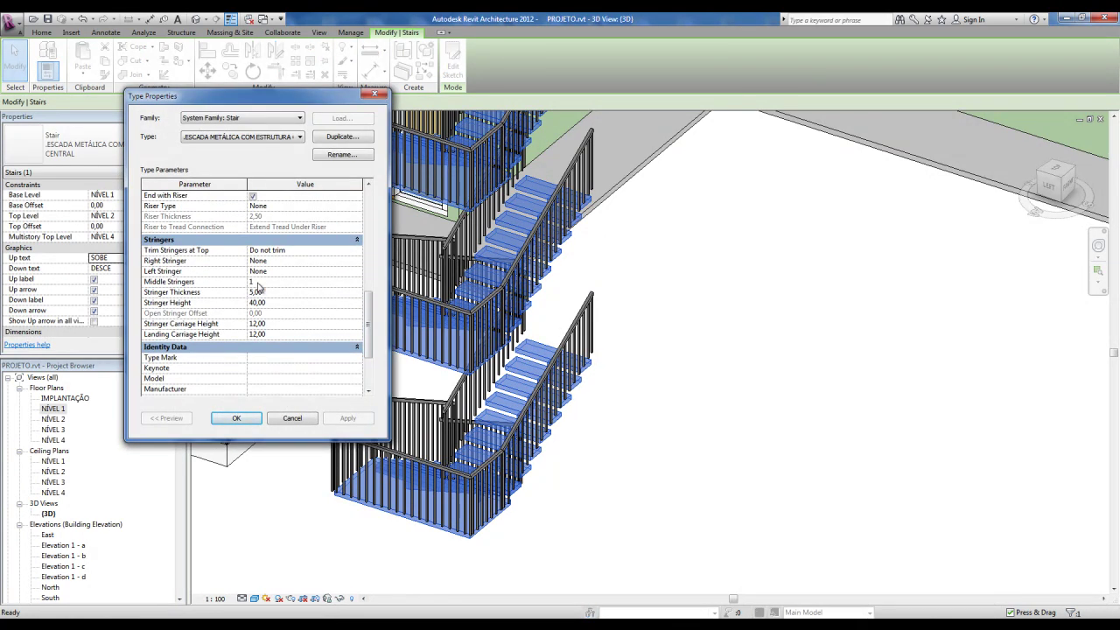
pyautogui.write('0')
pyautogui.click(258, 281)
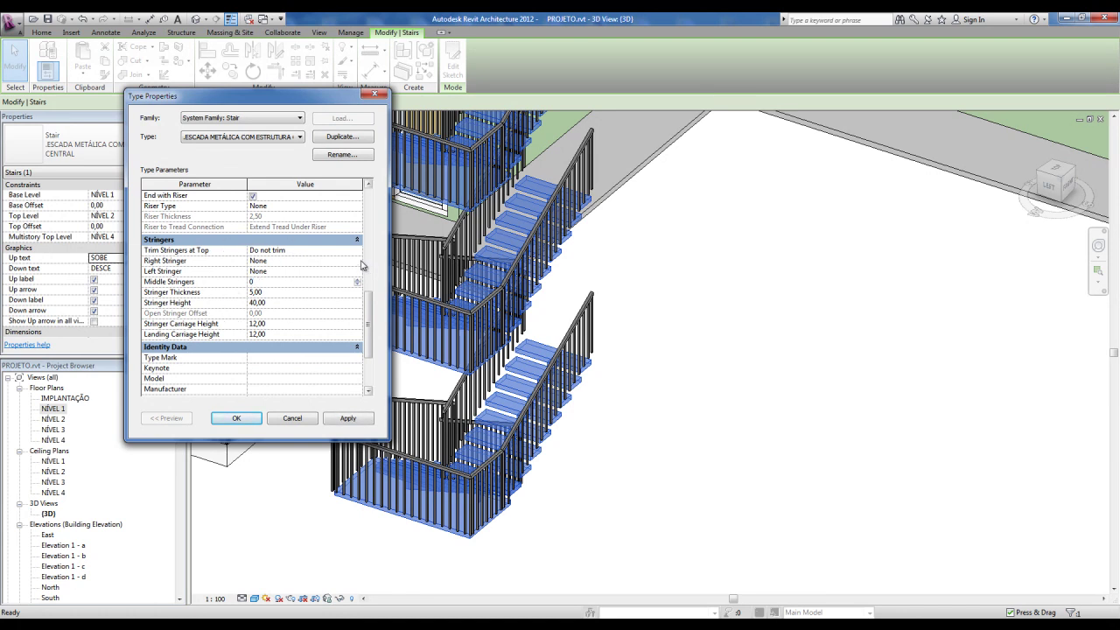
pyautogui.click(262, 260)
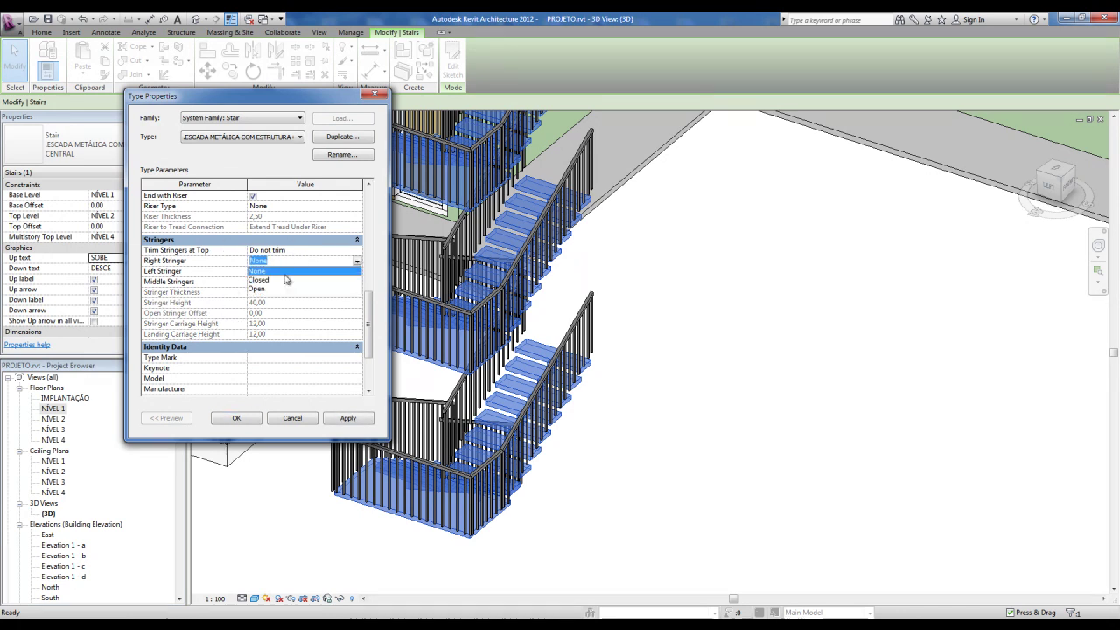
pyautogui.click(262, 288)
pyautogui.click(350, 271)
pyautogui.click(359, 272)
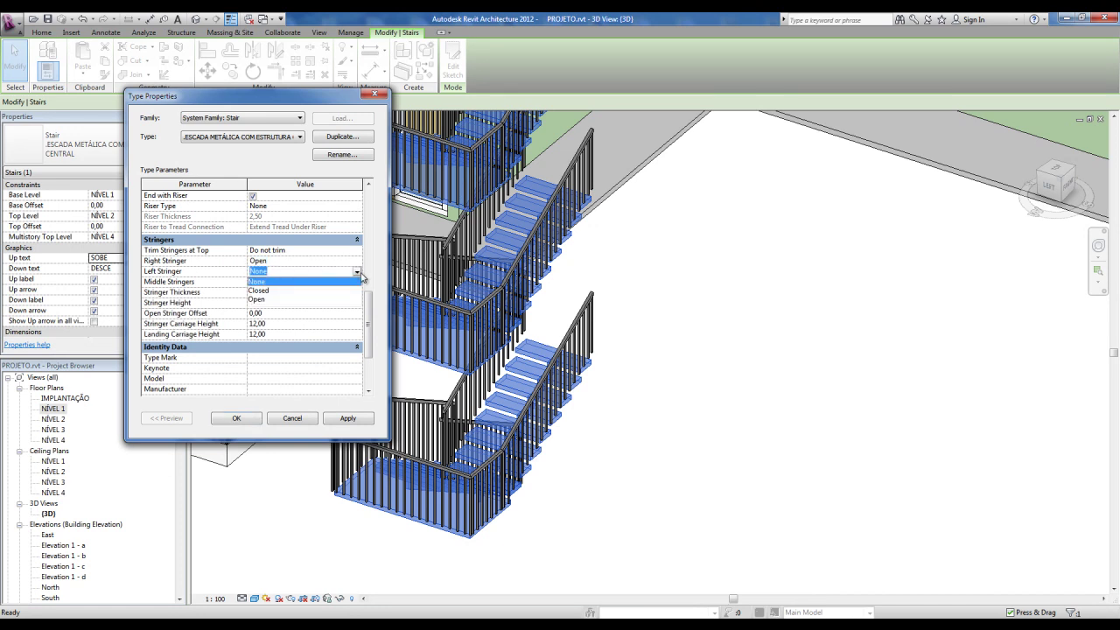
pyautogui.click(263, 301)
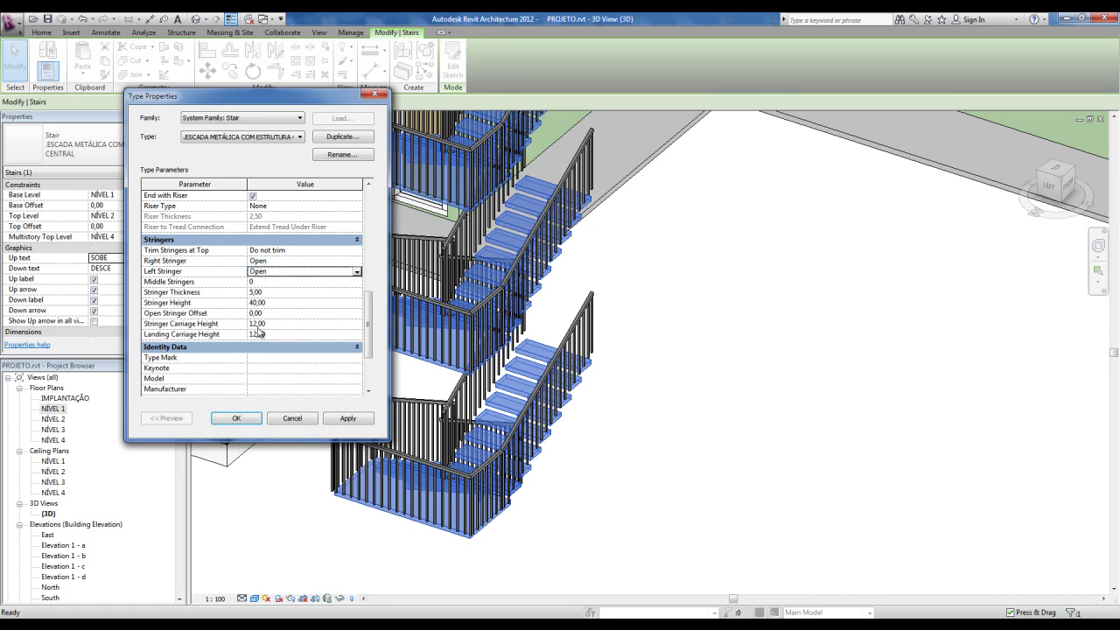
pyautogui.click(236, 418)
pyautogui.click(662, 487)
pyautogui.moveTo(590, 462)
pyautogui.keyDown('shift'); pyautogui.mouseDown(button='middle')
pyautogui.moveTo(619, 430)
pyautogui.moveTo(563, 432)
pyautogui.moveTo(682, 417)
pyautogui.moveTo(672, 357)
pyautogui.mouseUp(button='middle'); pyautogui.keyUp('shift')
pyautogui.scroll(2, 672, 357)
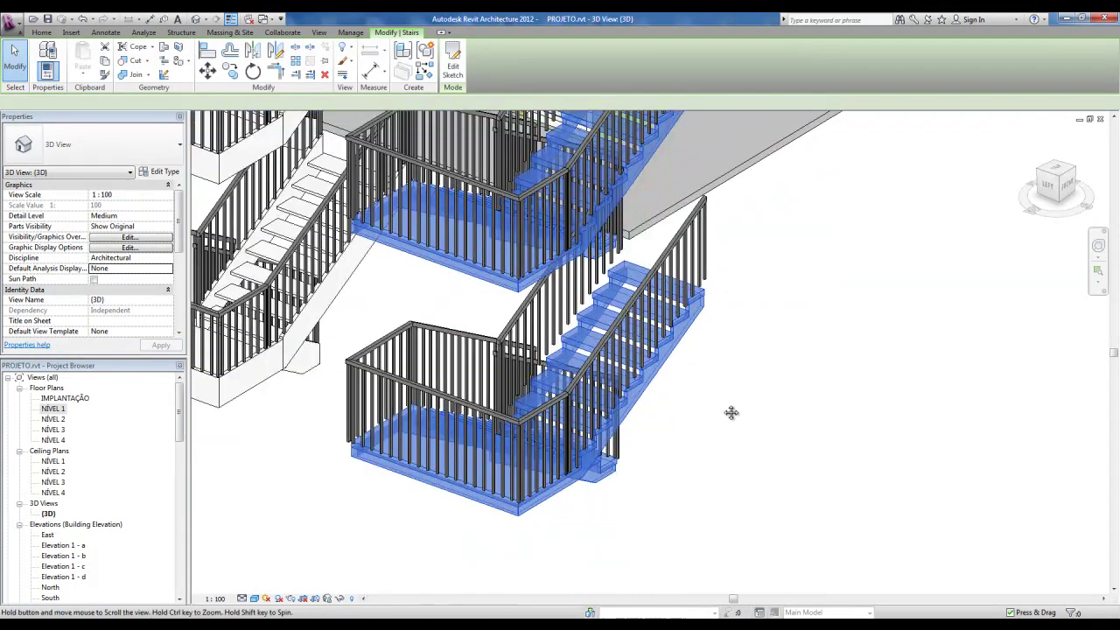
# - Change the stair type's Open Stringer Offset, then orbit around the stair towers to check
pyautogui.click(160, 171)
pyautogui.moveTo(367, 226); pyautogui.dragTo(374, 334)
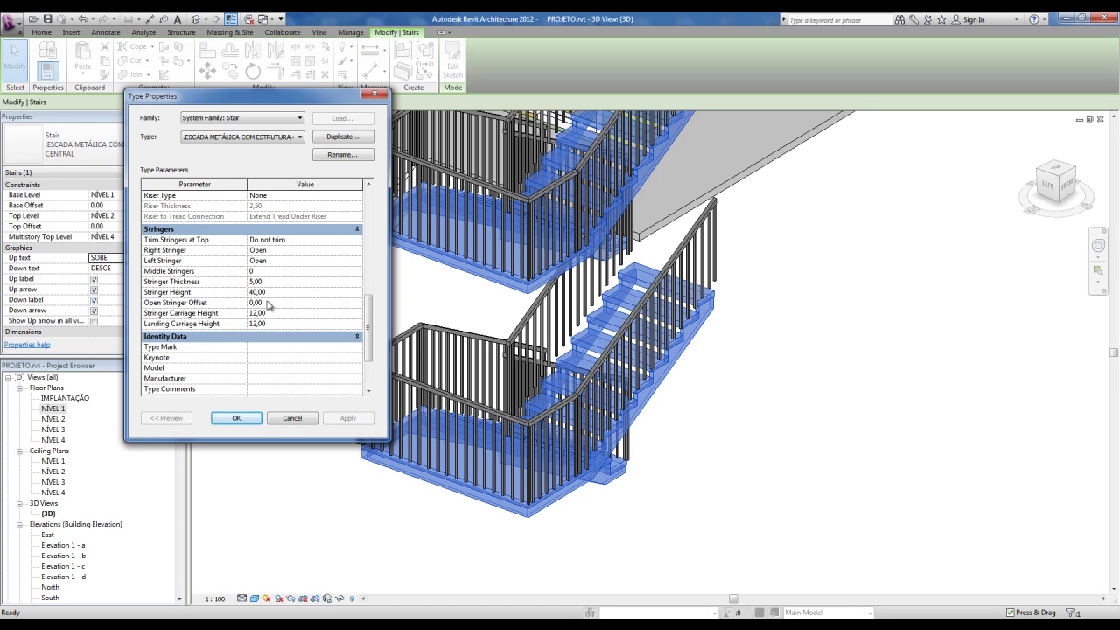
pyautogui.click(238, 420)
pyautogui.moveTo(842, 510)
pyautogui.keyDown('shift'); pyautogui.mouseDown(button='middle')
pyautogui.moveTo(735, 471)
pyautogui.moveTo(565, 595)
pyautogui.mouseUp(button='middle'); pyautogui.keyUp('shift')
pyautogui.scroll(-5, 600, 530)
pyautogui.moveTo(600, 530)
pyautogui.keyDown('shift'); pyautogui.mouseDown(button='middle')
pyautogui.moveTo(658, 325)
pyautogui.moveTo(584, 224)
pyautogui.mouseUp(button='middle'); pyautogui.keyUp('shift')
pyautogui.scroll(3, 584, 224)
pyautogui.scroll(3, 584, 224)
pyautogui.scroll(2, 585, 224)
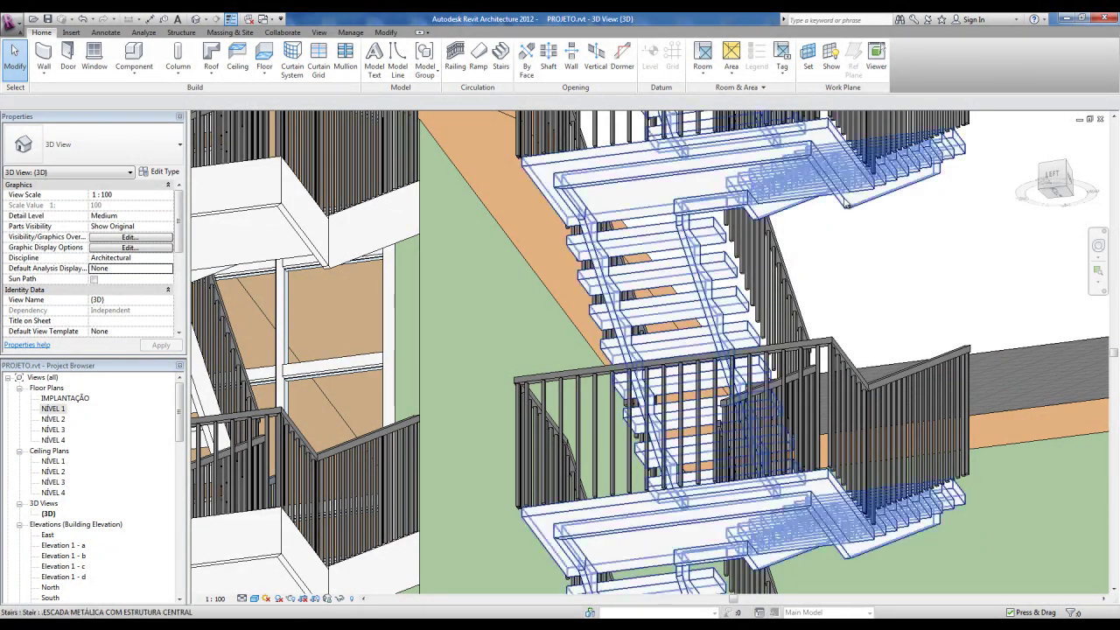
pyautogui.scroll(-2, 635, 262)
pyautogui.keyDown('shift'); pyautogui.moveTo(635, 270); pyautogui.dragTo(675, 552, button='middle'); pyautogui.keyUp('shift')
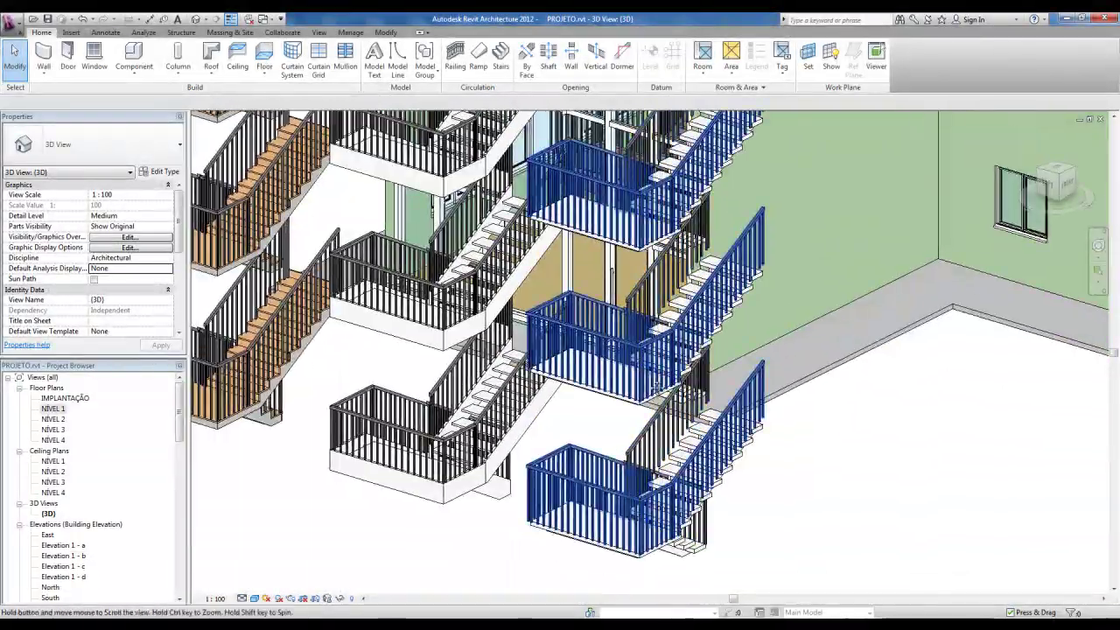
# - Set Left Stringer to None, Stringer Thickness to 20,00 and Open Stringer Offset to 50,00
pyautogui.click(682, 546)
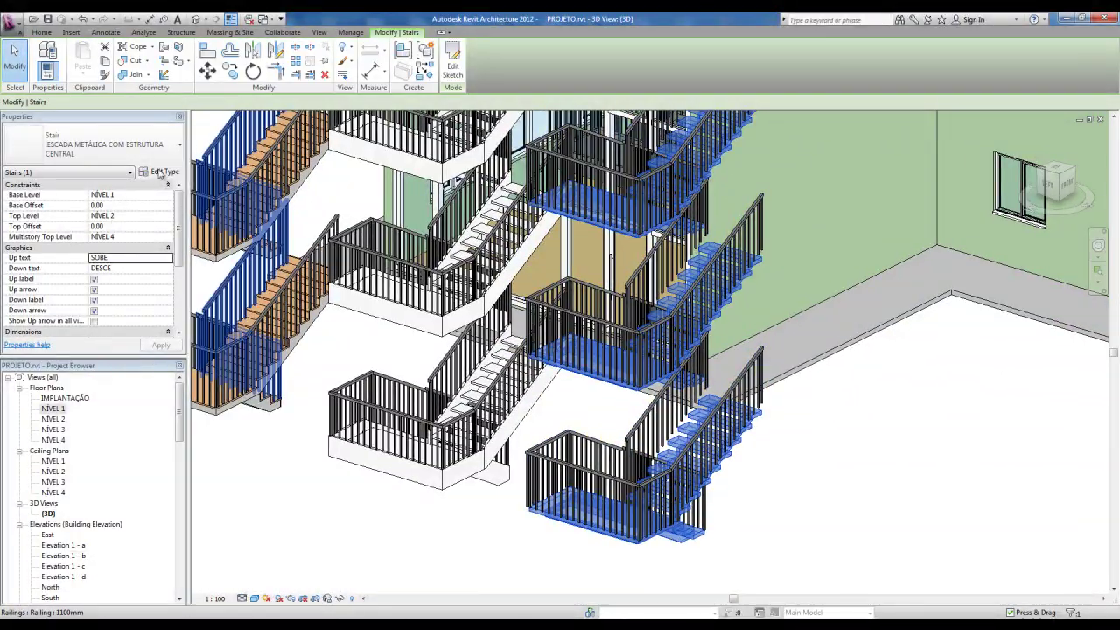
pyautogui.click(162, 171)
pyautogui.moveTo(372, 251)
pyautogui.mouseDown()
pyautogui.moveTo(368, 388)
pyautogui.moveTo(372, 353)
pyautogui.mouseUp()
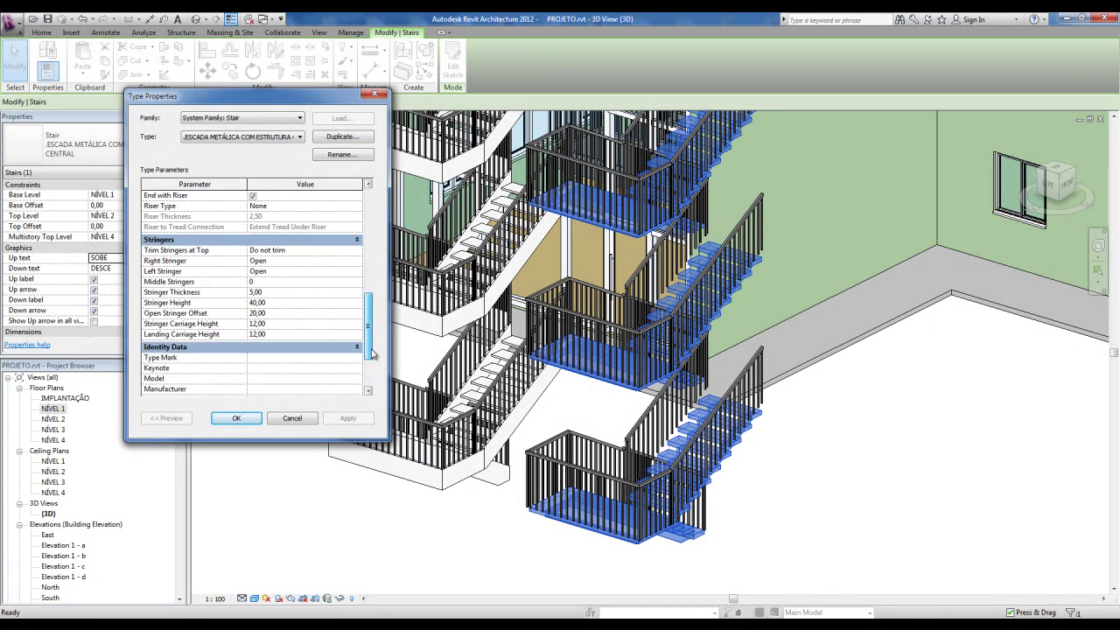
pyautogui.click(263, 271)
pyautogui.click(357, 272)
pyautogui.click(274, 280)
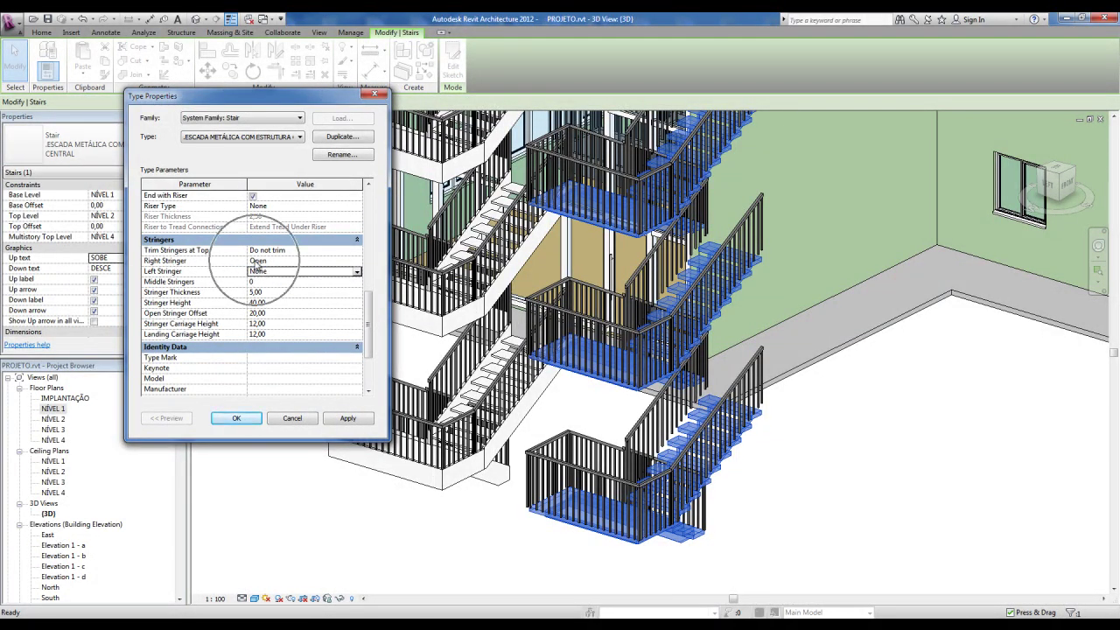
pyautogui.click(279, 314)
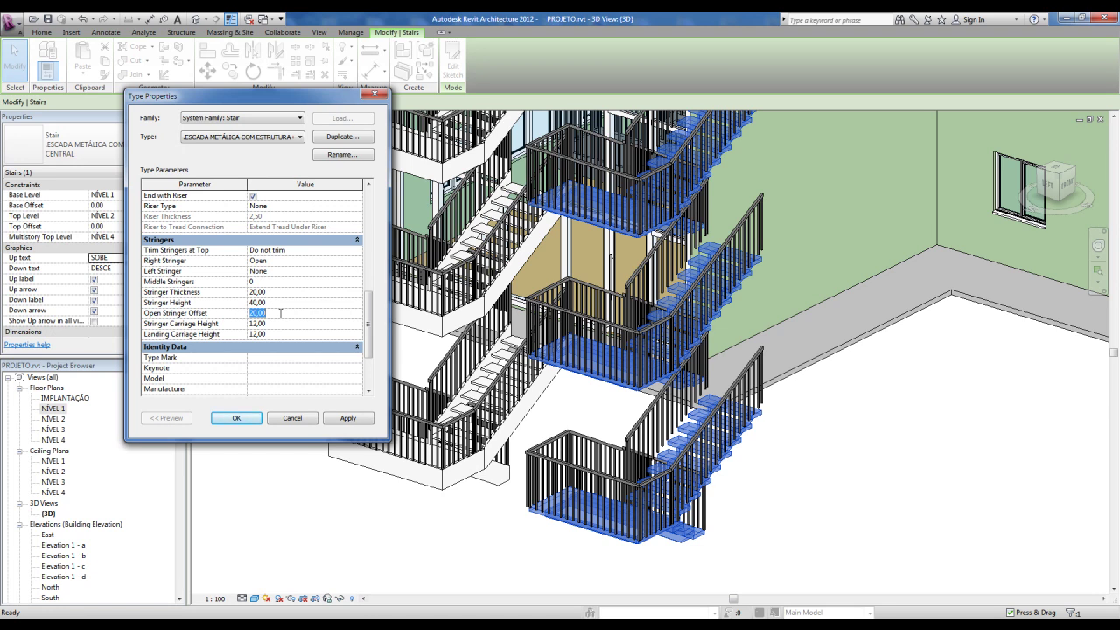
pyautogui.click(271, 312)
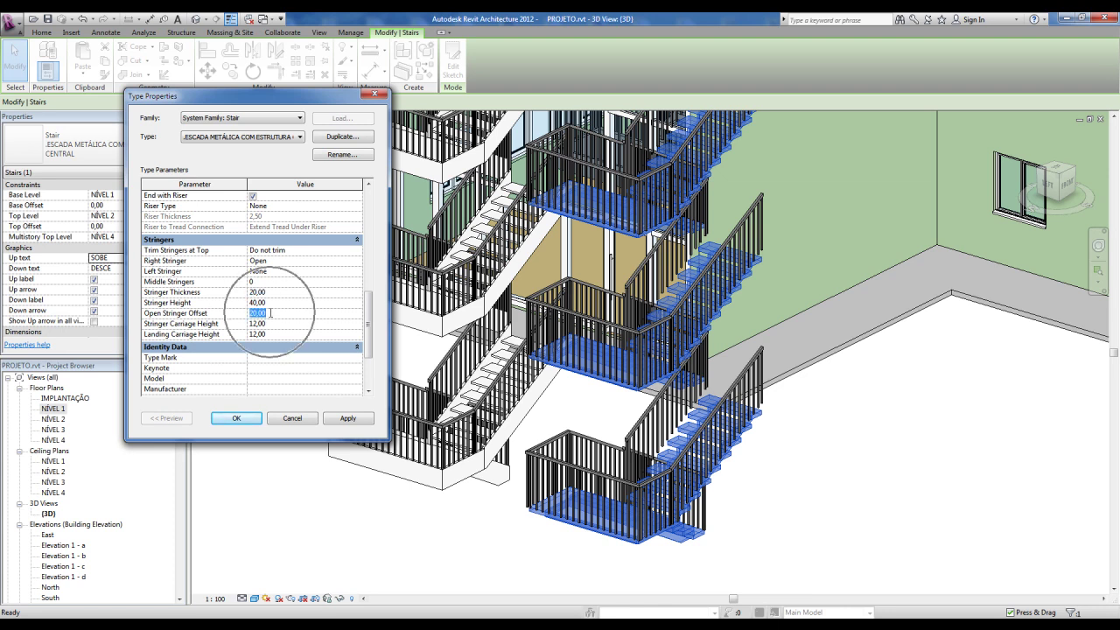
pyautogui.write('50')
pyautogui.click(270, 313)
pyautogui.click(278, 288)
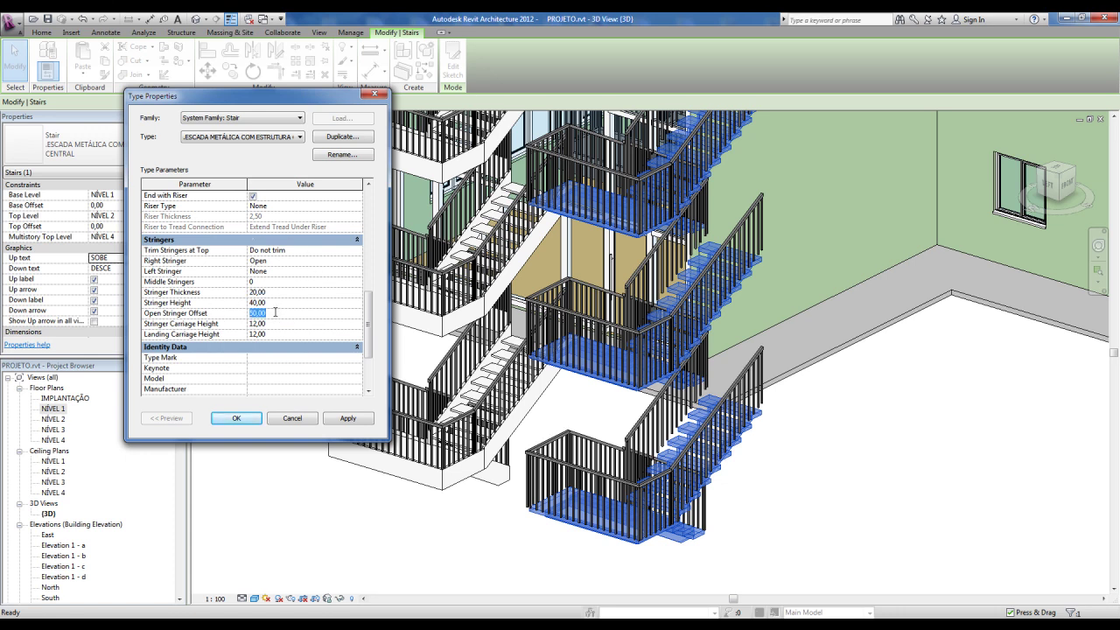
pyautogui.click(275, 312)
pyautogui.click(270, 313)
pyautogui.click(237, 418)
# - Orbit and zoom around both stair towers and the facade
pyautogui.click(777, 534)
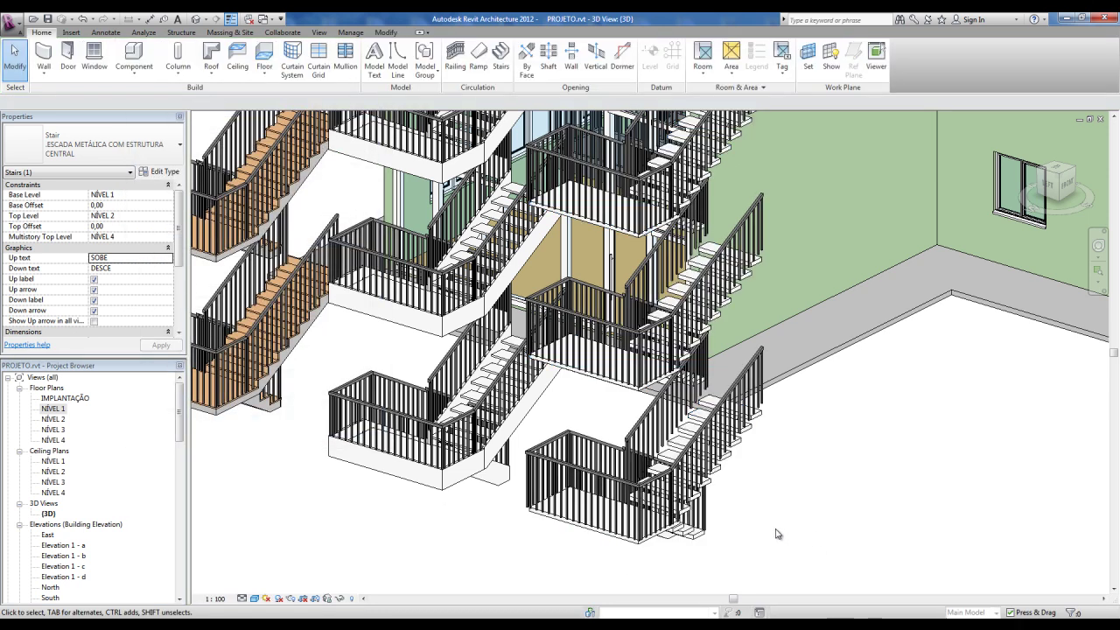
pyautogui.keyDown('shift'); pyautogui.moveTo(777, 533); pyautogui.dragTo(649, 453, button='middle'); pyautogui.keyUp('shift')
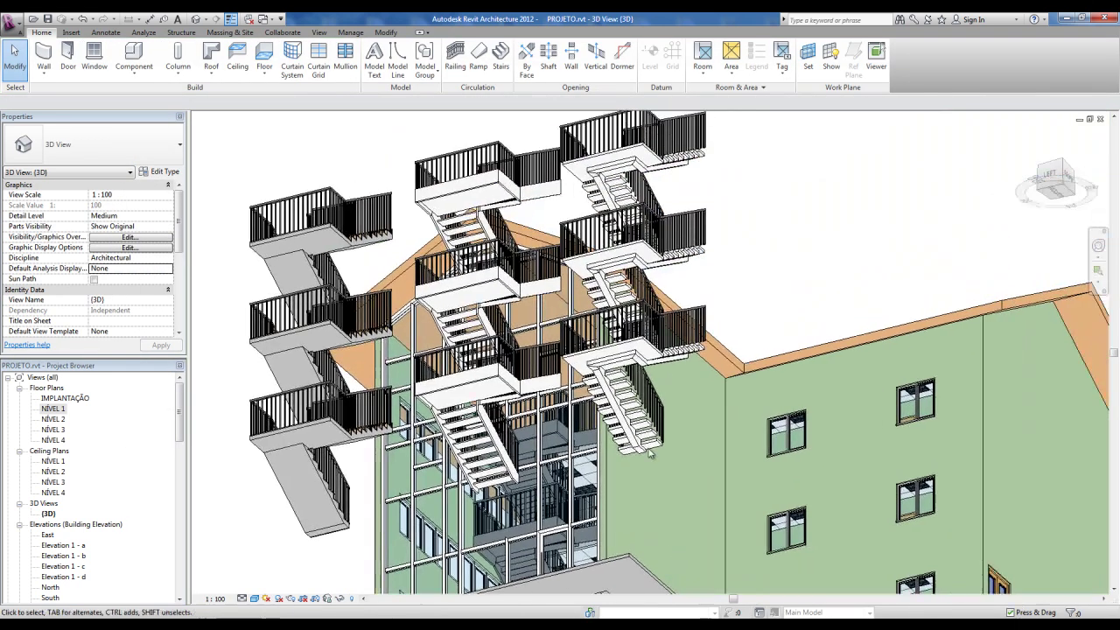
pyautogui.scroll(2, 649, 452)
pyautogui.scroll(2, 788, 367)
pyautogui.scroll(1, 910, 289)
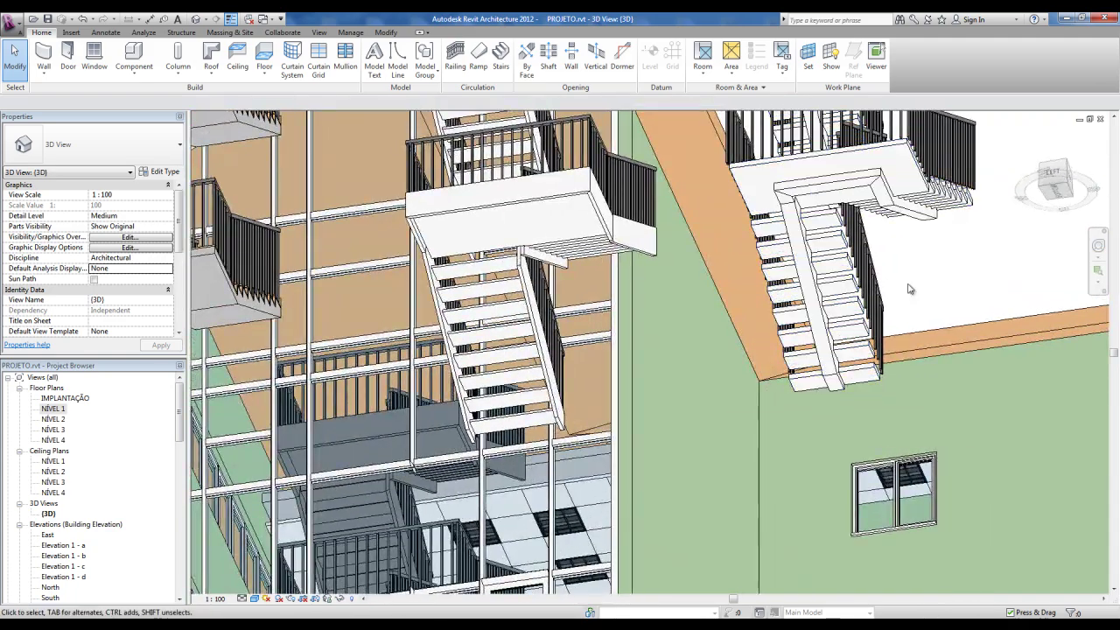
pyautogui.scroll(1, 910, 289)
pyautogui.scroll(1, 711, 287)
pyautogui.scroll(1, 711, 287)
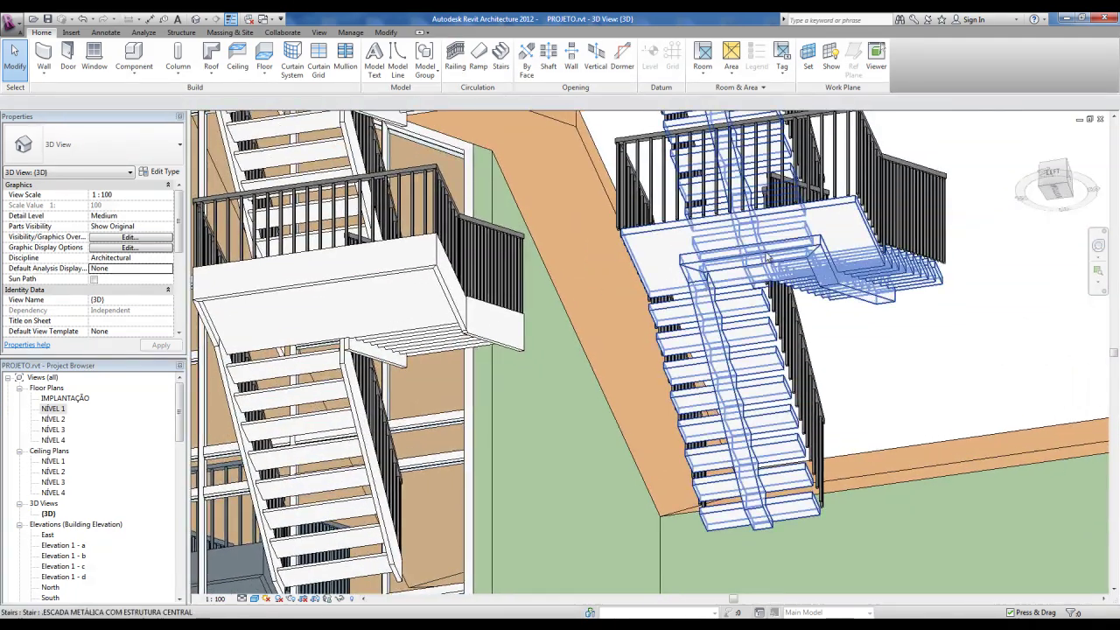
pyautogui.keyDown('shift'); pyautogui.moveTo(768, 258); pyautogui.dragTo(705, 420, button='middle'); pyautogui.keyUp('shift')
pyautogui.scroll(2, 705, 419)
pyautogui.scroll(1, 743, 367)
pyautogui.scroll(1, 762, 329)
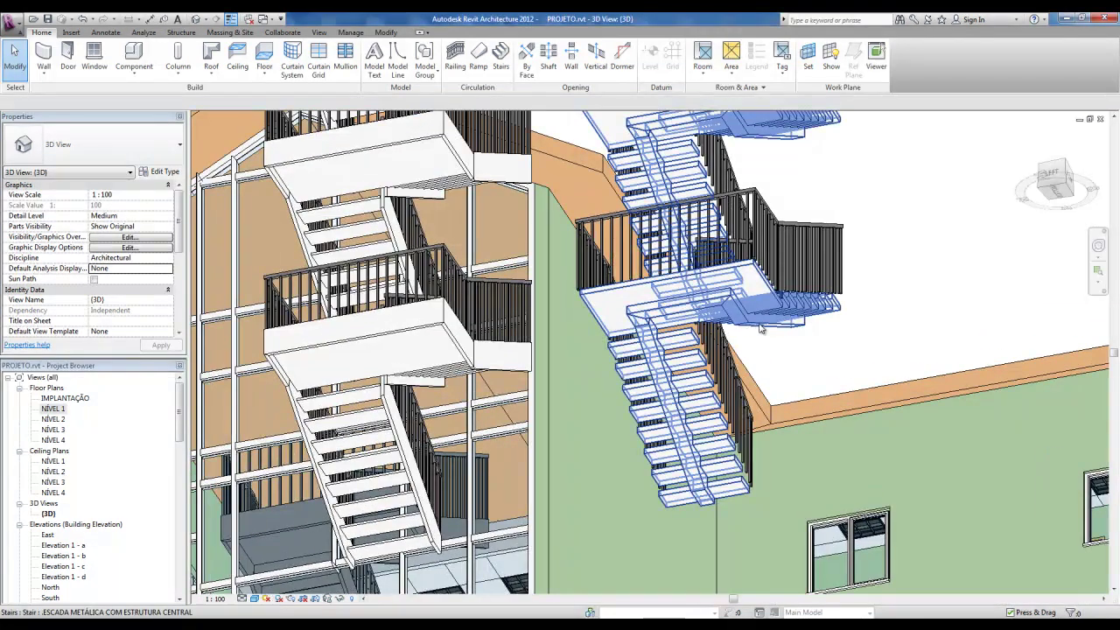
# - Set the multistory metal stair type's Landing Carriage Height to 20
pyautogui.click(761, 329)
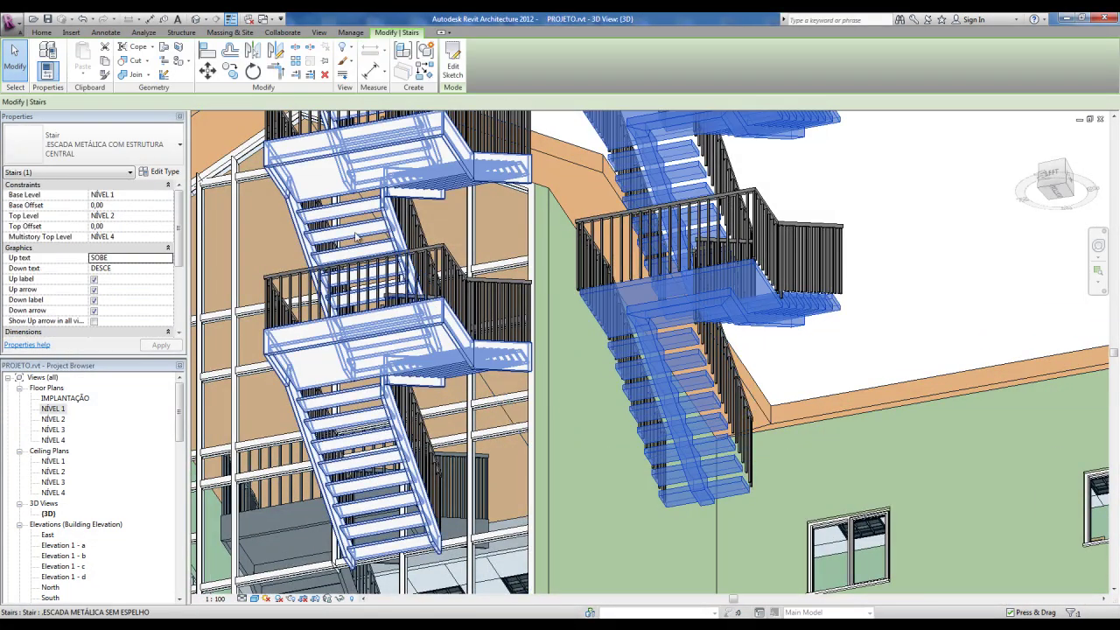
pyautogui.click(160, 172)
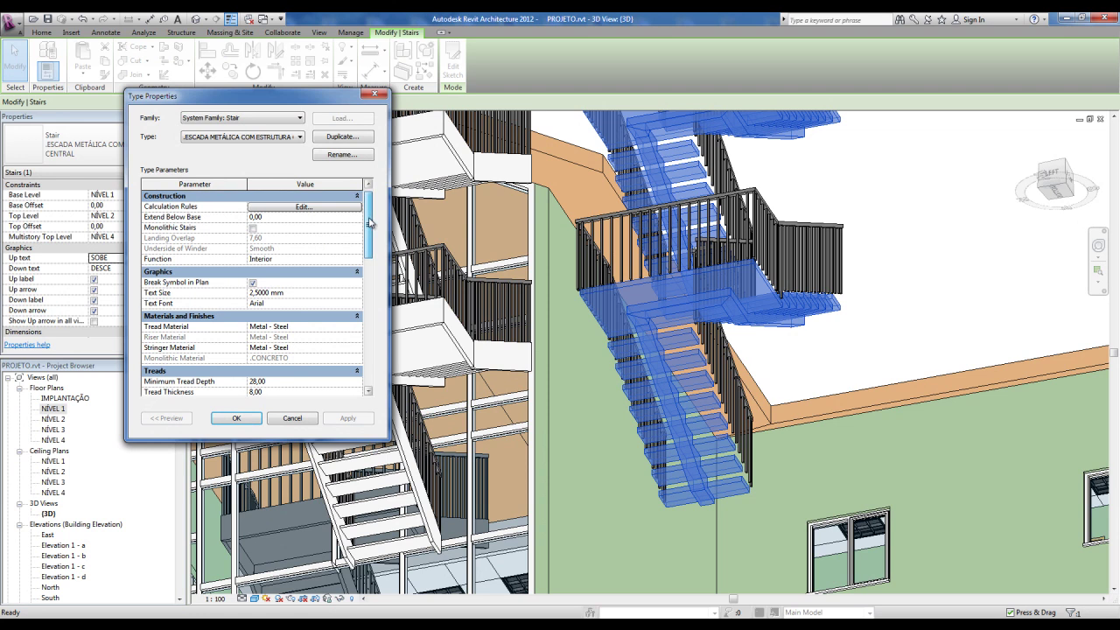
pyautogui.moveTo(369, 223); pyautogui.dragTo(370, 335)
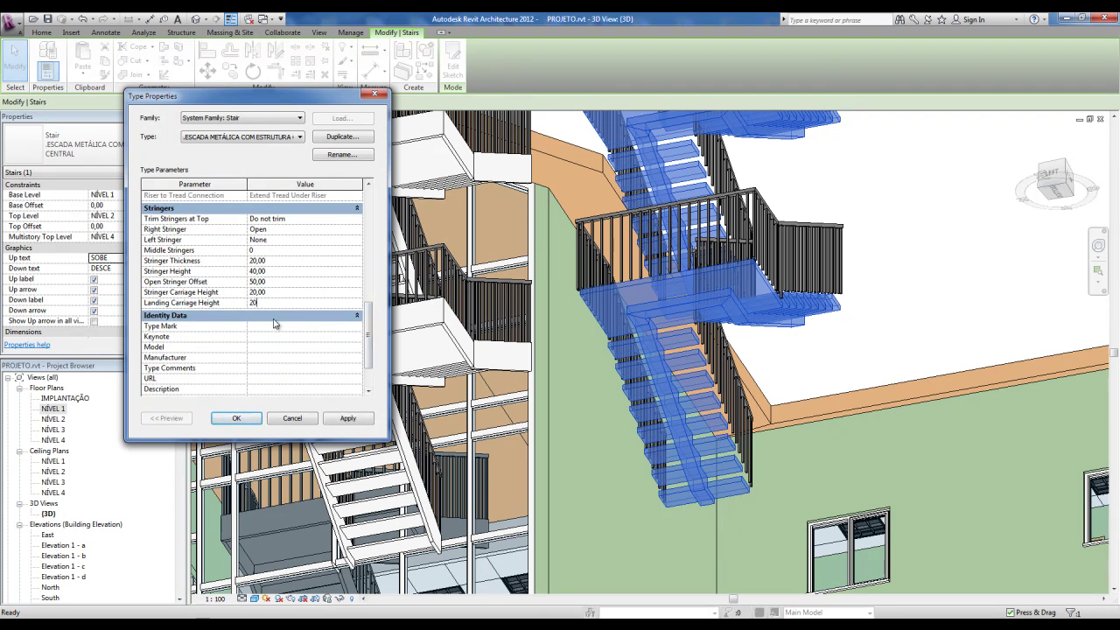
pyautogui.click(236, 418)
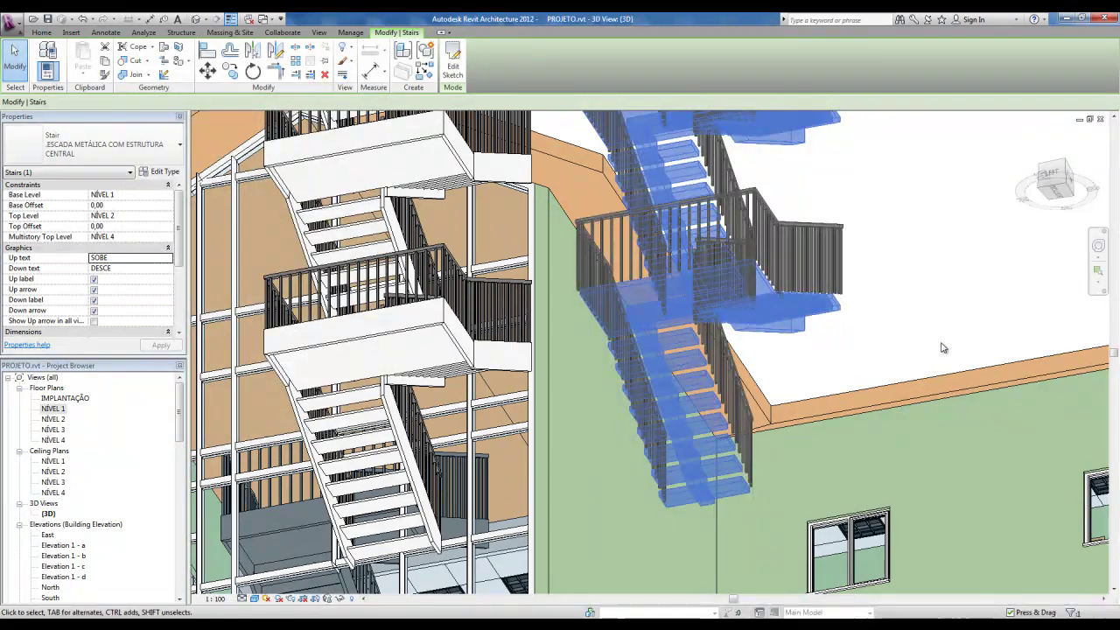
pyautogui.press('Escape')
# - Orbit and zoom in on the stair's lower landing
pyautogui.moveTo(874, 324)
pyautogui.keyDown('shift'); pyautogui.mouseDown(button='middle')
pyautogui.moveTo(893, 314)
pyautogui.moveTo(839, 337)
pyautogui.moveTo(758, 325)
pyautogui.moveTo(764, 425)
pyautogui.mouseUp(button='middle'); pyautogui.keyUp('shift')
pyautogui.scroll(2, 764, 425)
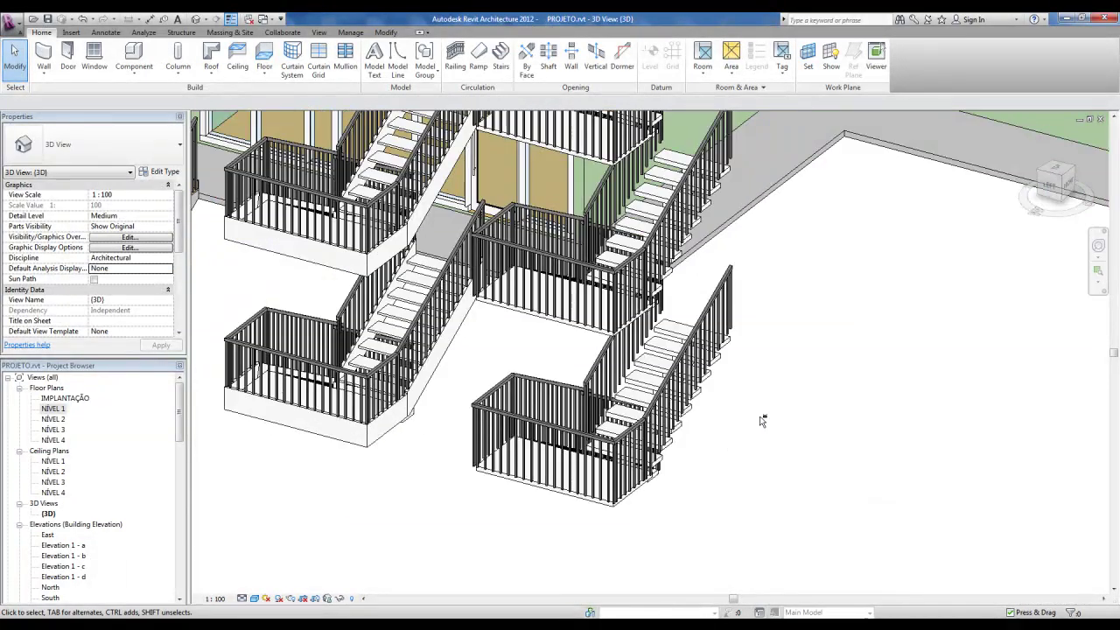
pyautogui.scroll(3, 770, 425)
pyautogui.scroll(2, 778, 289)
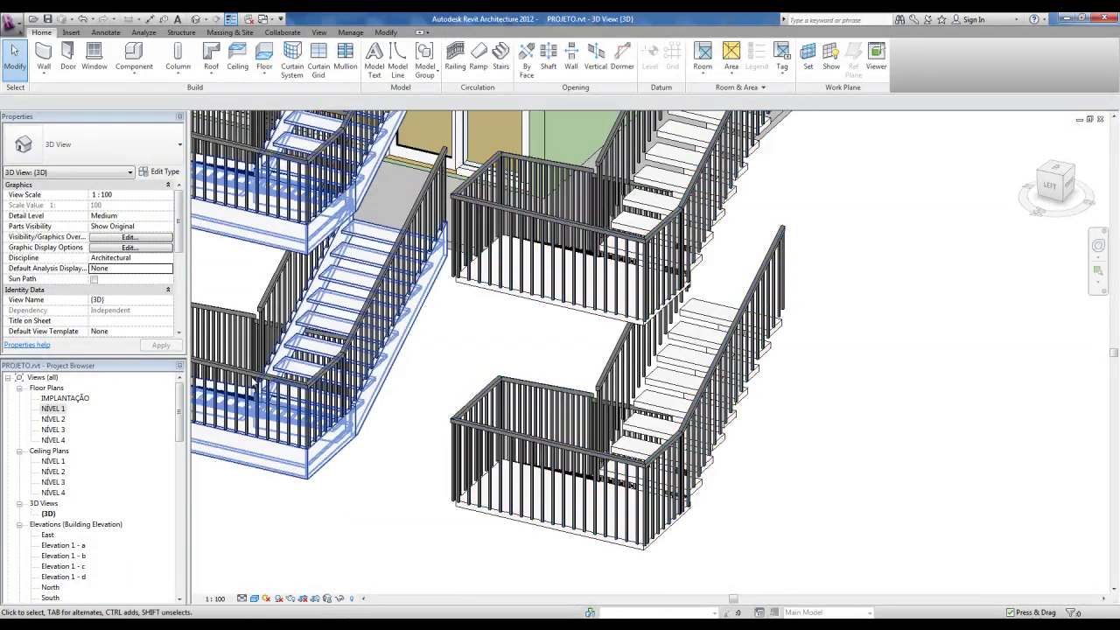
pyautogui.scroll(2, 762, 328)
pyautogui.moveTo(765, 327); pyautogui.dragTo(758, 337, button='middle')
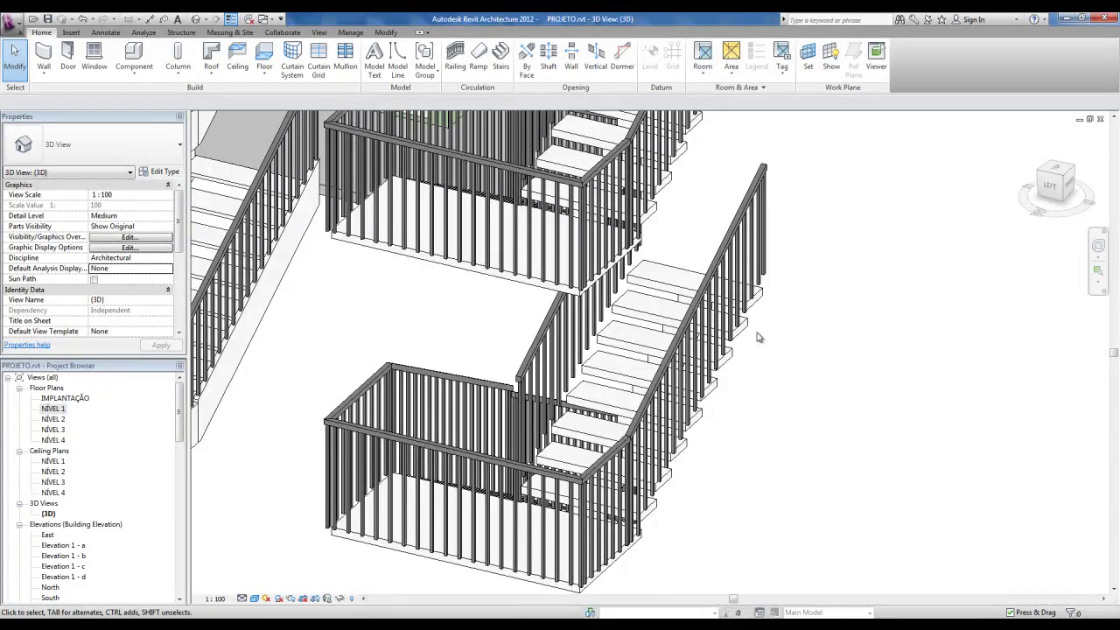
# - Open the NÍVEL 1 plan and check the railings of the upper and lower stairs
pyautogui.doubleClick(53, 409)
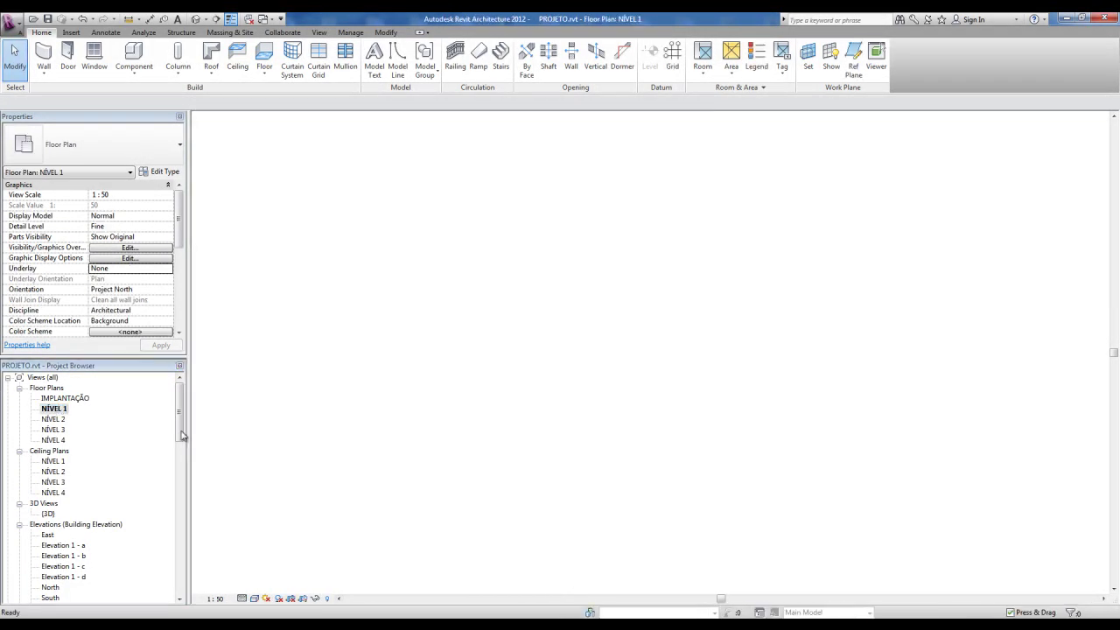
pyautogui.scroll(-2, 553, 258)
pyautogui.scroll(3, 412, 345)
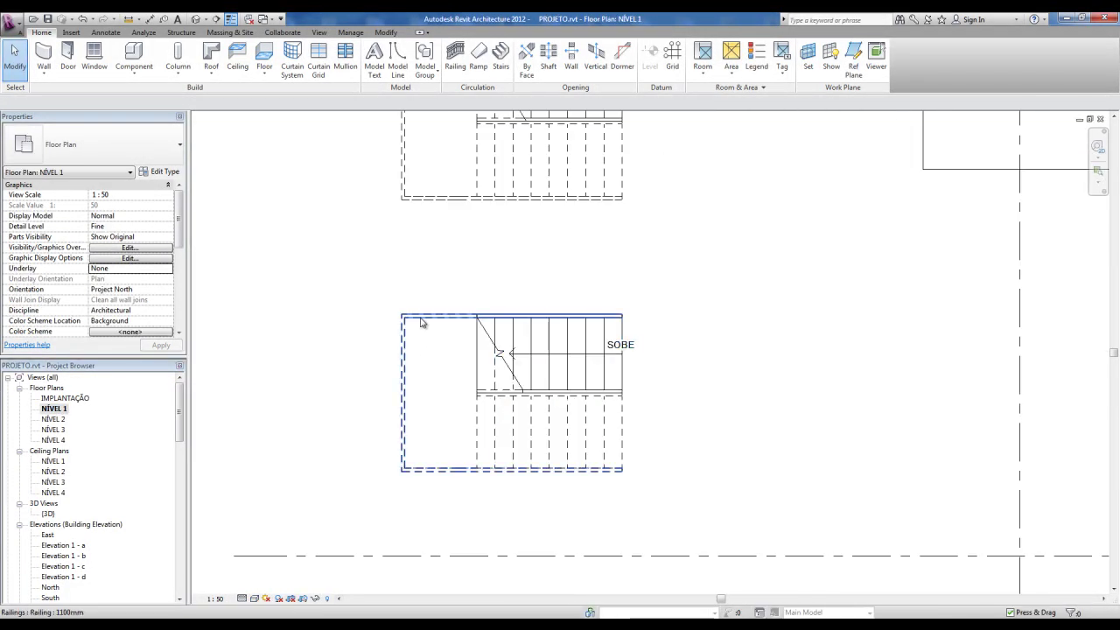
pyautogui.click(512, 378)
pyautogui.click(790, 400)
pyautogui.scroll(1, 601, 389)
pyautogui.click(560, 392)
pyautogui.click(799, 440)
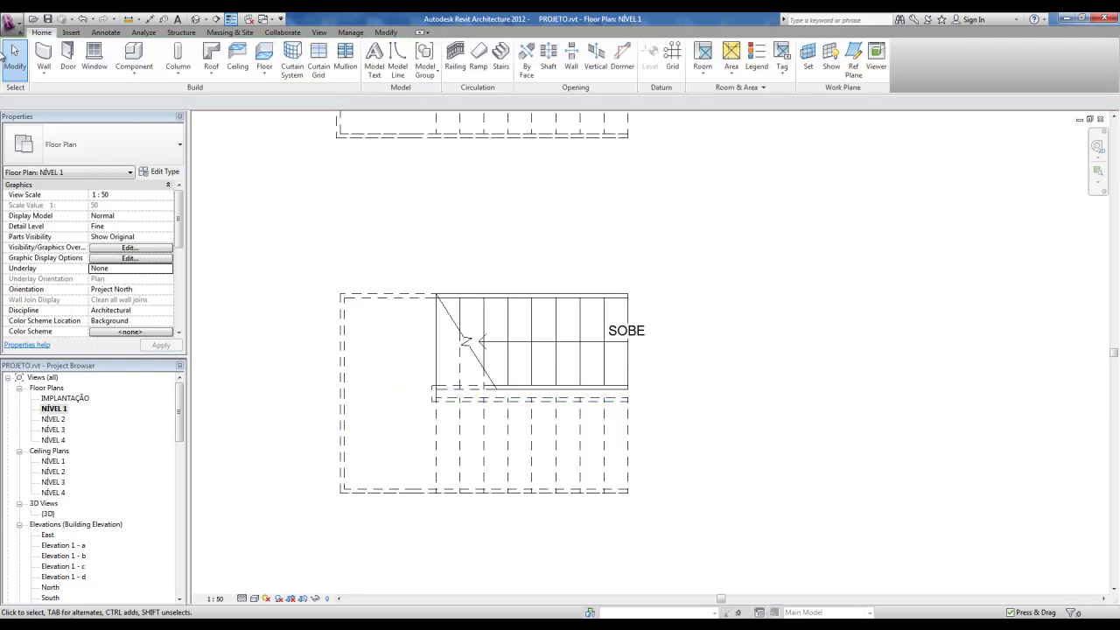
# - Orbit the 3D view to see the stairs beside the building, then return to NÍVEL 1
pyautogui.click(200, 19)
pyautogui.scroll(-3, 732, 393)
pyautogui.moveTo(733, 393)
pyautogui.keyDown('shift'); pyautogui.mouseDown(button='middle')
pyautogui.moveTo(741, 383)
pyautogui.moveTo(712, 430)
pyautogui.moveTo(723, 489)
pyautogui.moveTo(680, 463)
pyautogui.moveTo(782, 475)
pyautogui.moveTo(756, 477)
pyautogui.moveTo(743, 432)
pyautogui.moveTo(750, 461)
pyautogui.moveTo(651, 420)
pyautogui.mouseUp(button='middle'); pyautogui.keyUp('shift')
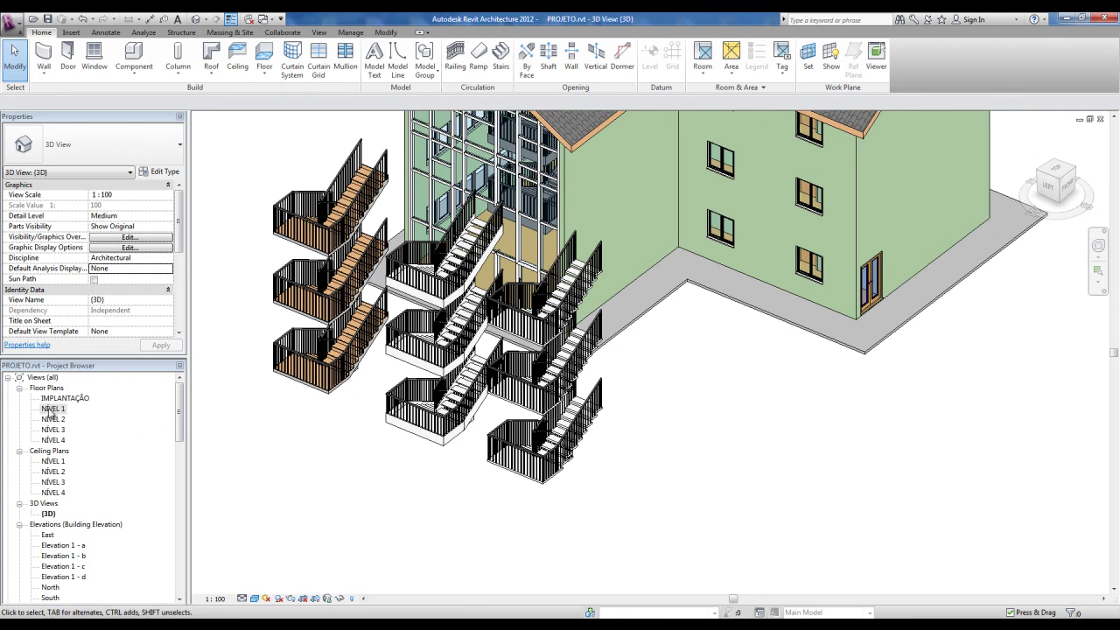
pyautogui.doubleClick(50, 409)
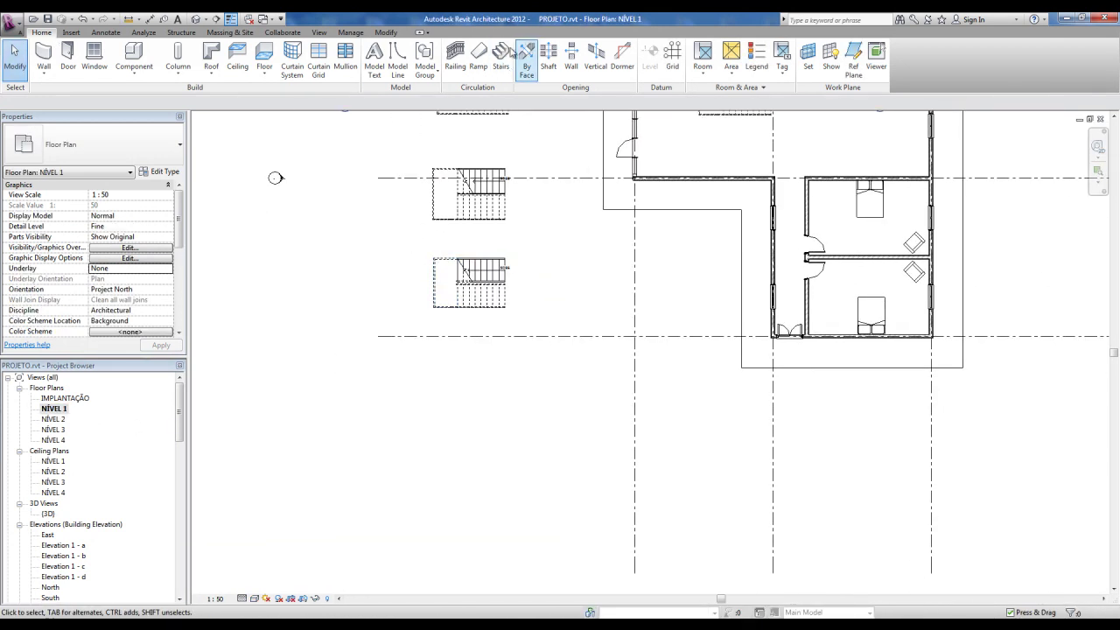
# - Sketch a full 16-riser center-ends arc run on NÍVEL 1 and finish the spiral stair
pyautogui.click(503, 54)
pyautogui.click(537, 50)
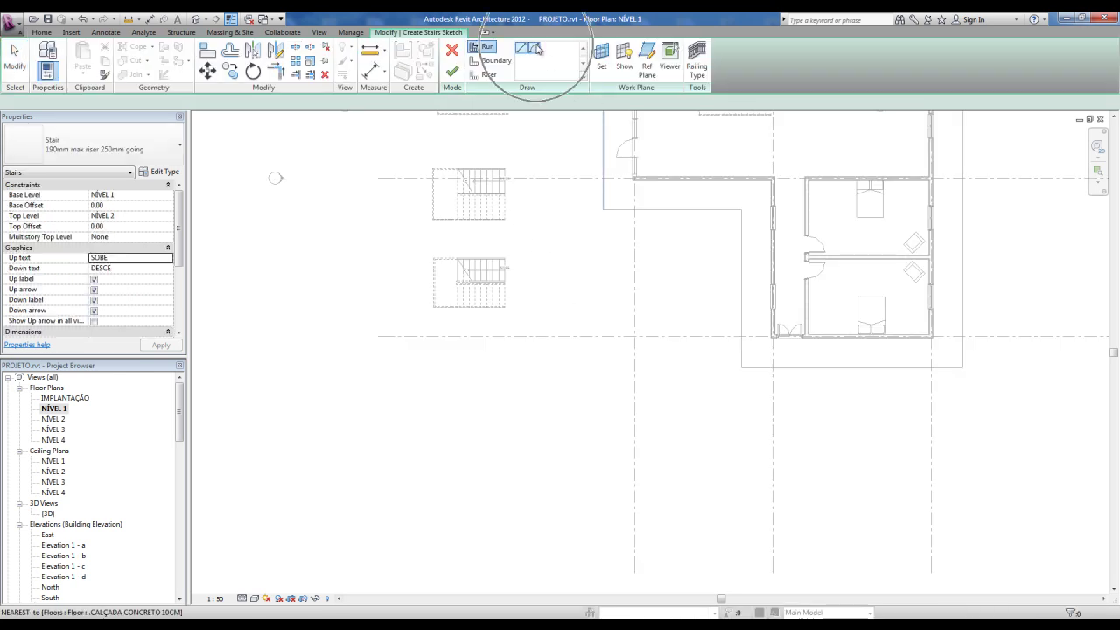
pyautogui.click(463, 419)
pyautogui.scroll(3, 465, 420)
pyautogui.click(505, 429)
pyautogui.click(437, 468)
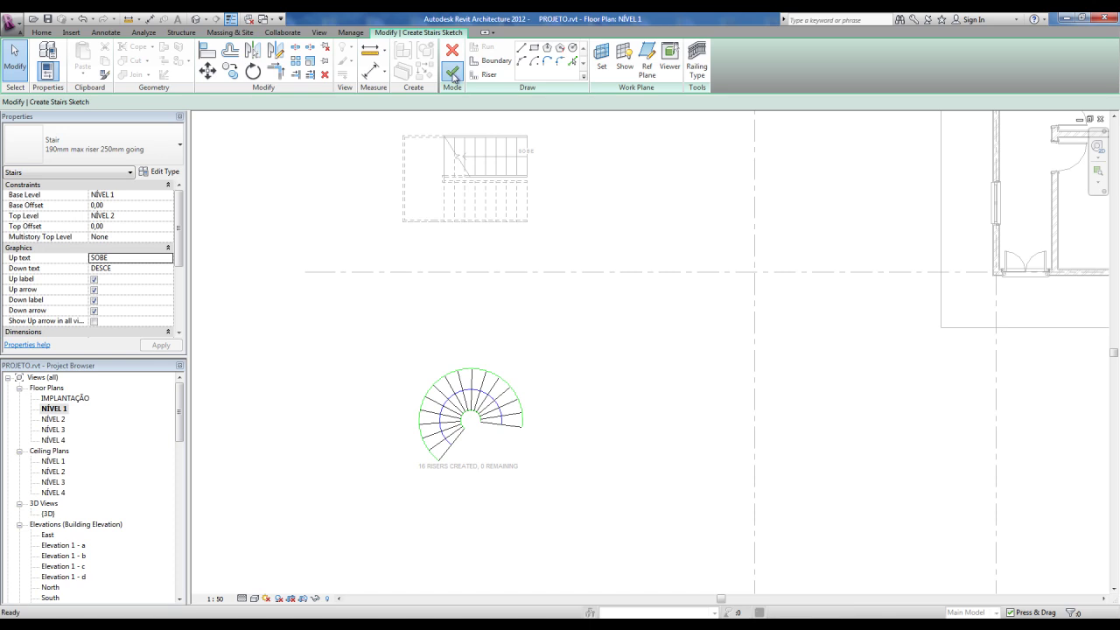
pyautogui.click(453, 77)
# - Zoom in and inspect the new spiral stair in the plan
pyautogui.click(524, 477)
pyautogui.scroll(2, 501, 443)
pyautogui.scroll(2, 501, 444)
pyautogui.scroll(2, 502, 444)
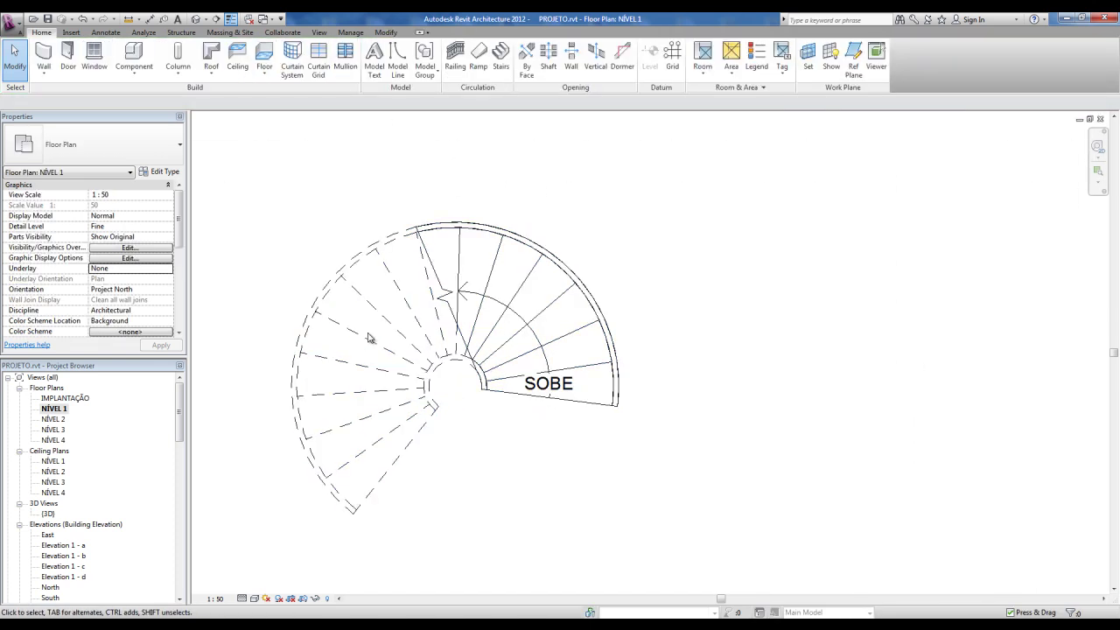
pyautogui.click(554, 343)
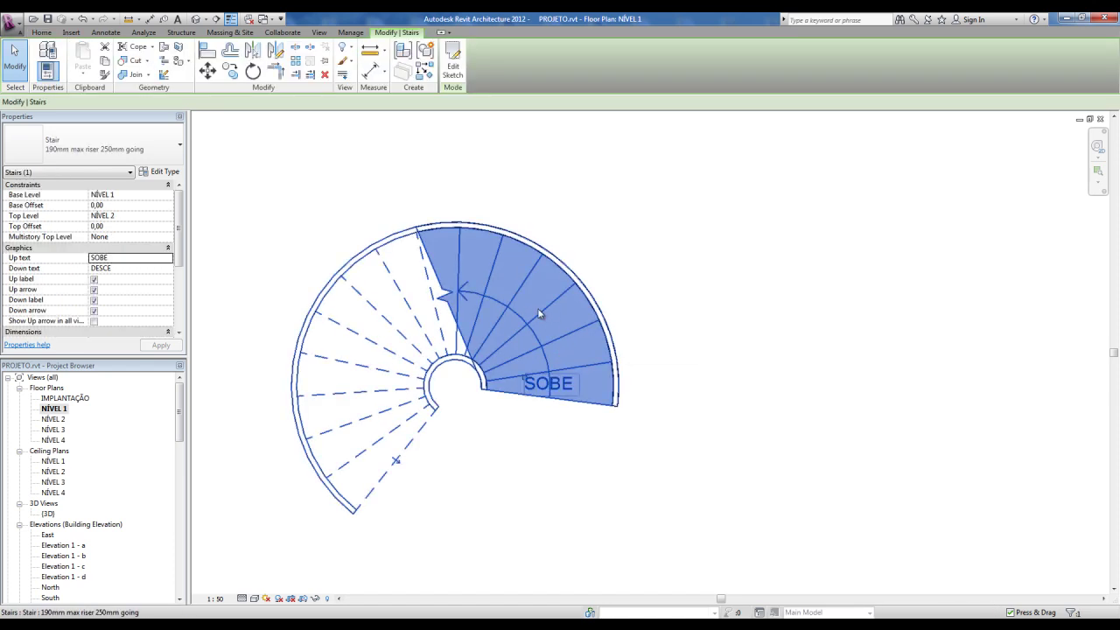
pyautogui.click(549, 426)
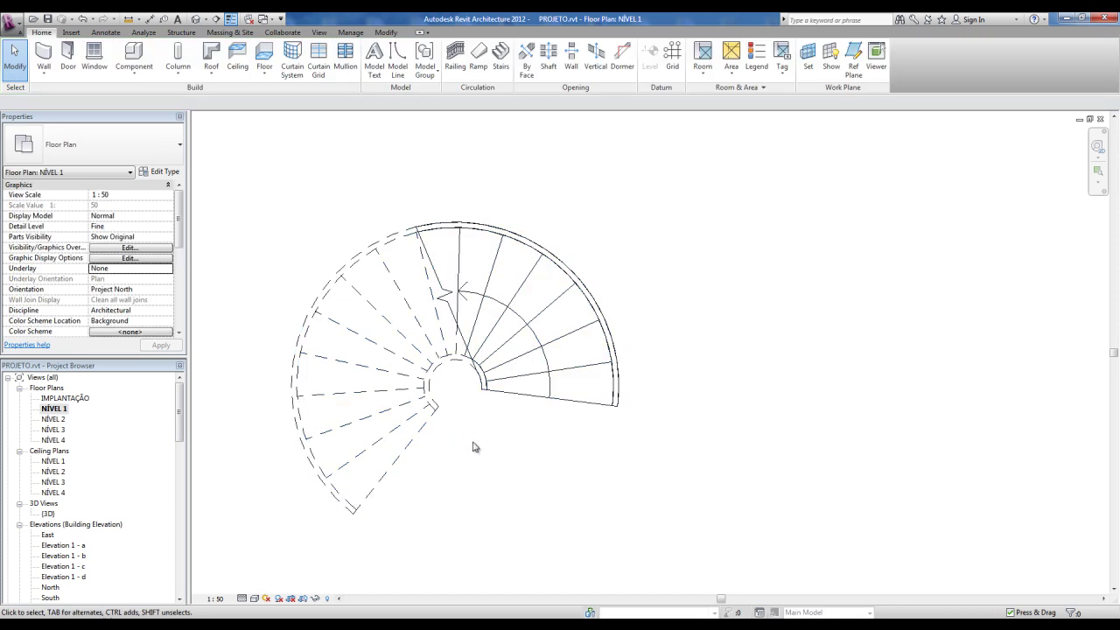
# - Orbit the 3D view to show the spiral stair up close beside the other stairs
pyautogui.click(195, 18)
pyautogui.scroll(2, 479, 304)
pyautogui.moveTo(479, 305)
pyautogui.mouseDown(button='middle')
pyautogui.moveTo(642, 258)
pyautogui.moveTo(546, 318)
pyautogui.moveTo(623, 345)
pyautogui.mouseUp(button='middle')
pyautogui.scroll(4, 612, 337)
pyautogui.scroll(2, 570, 312)
pyautogui.scroll(-3, 569, 313)
pyautogui.keyDown('shift'); pyautogui.moveTo(569, 312); pyautogui.dragTo(472, 385, button='middle'); pyautogui.keyUp('shift')
pyautogui.moveTo(820, 551)
pyautogui.keyDown('shift'); pyautogui.mouseDown(button='middle')
pyautogui.moveTo(777, 543)
pyautogui.moveTo(754, 519)
pyautogui.mouseUp(button='middle'); pyautogui.keyUp('shift')
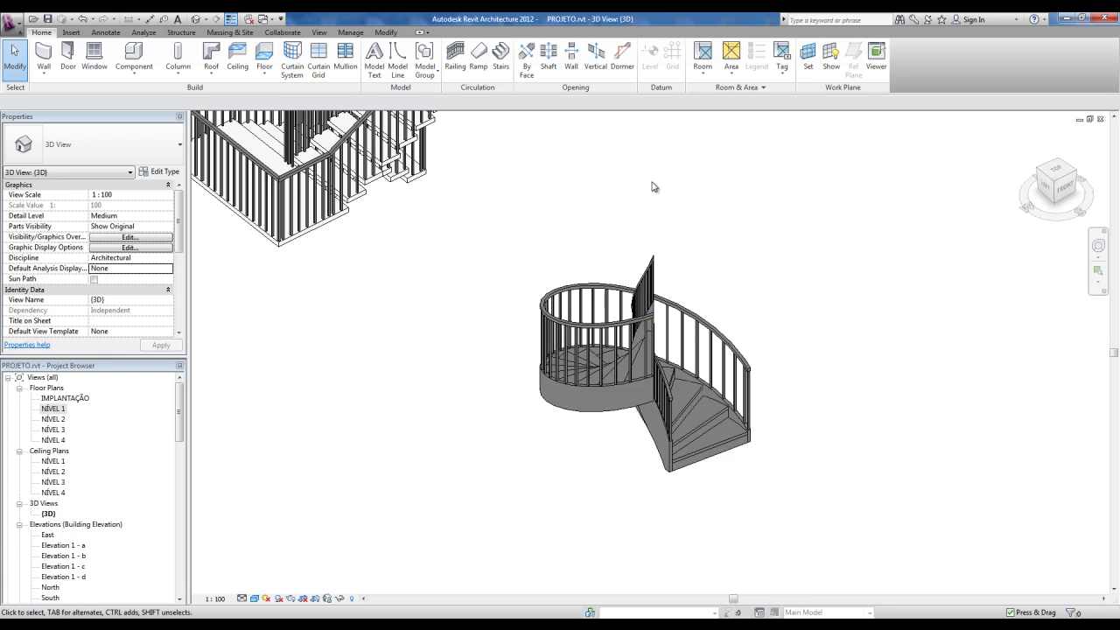
# - Assign the .ESCADA METÁLICA COM ESTRUTURA CENTRAL type to the spiral stair from the type selector
pyautogui.click(726, 448)
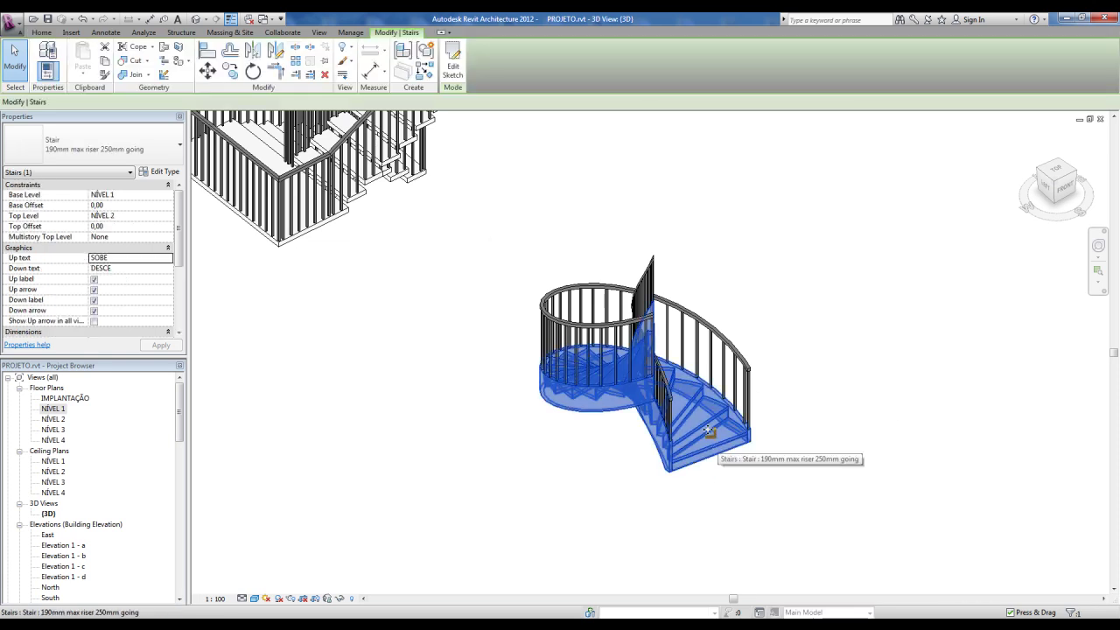
pyautogui.click(123, 151)
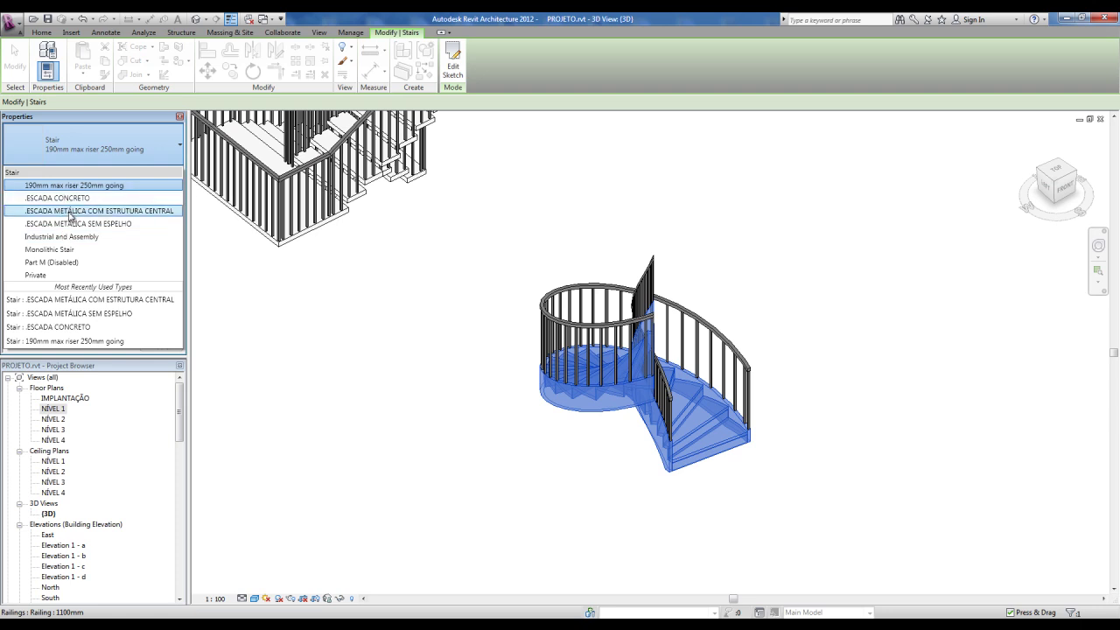
pyautogui.click(70, 210)
pyautogui.click(613, 505)
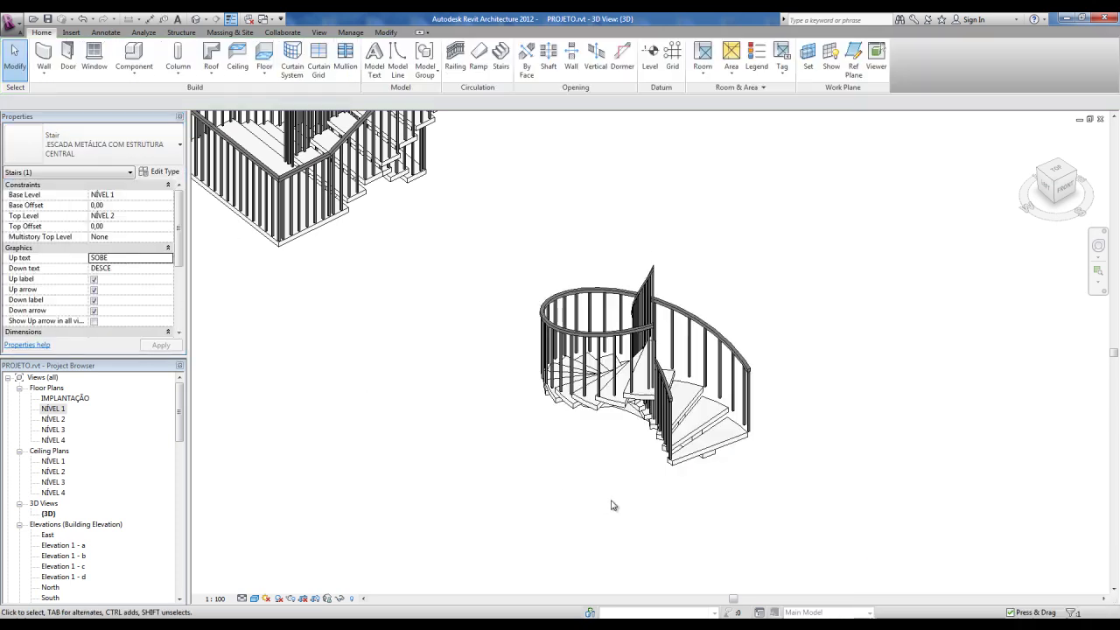
# - Orbit around the spiral stair and out to show the facade with all stairs
pyautogui.moveTo(749, 512)
pyautogui.keyDown('shift'); pyautogui.mouseDown(button='middle')
pyautogui.moveTo(775, 433)
pyautogui.moveTo(749, 478)
pyautogui.mouseUp(button='middle'); pyautogui.keyUp('shift')
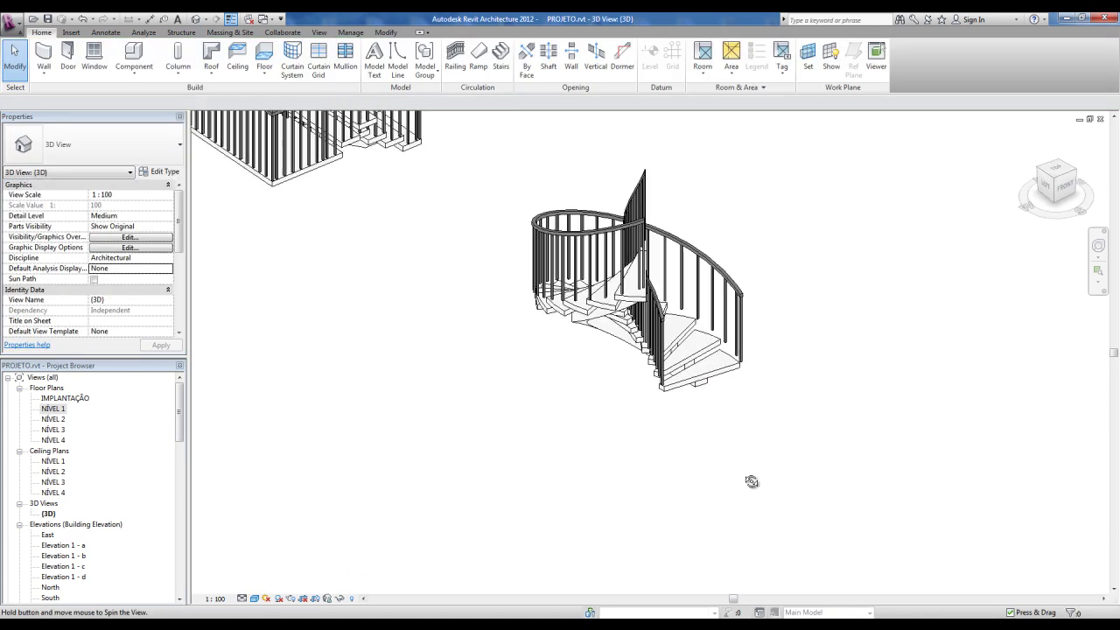
pyautogui.click(737, 336)
pyautogui.press('Escape')
pyautogui.moveTo(737, 336)
pyautogui.keyDown('shift'); pyautogui.mouseDown(button='middle')
pyautogui.moveTo(682, 447)
pyautogui.moveTo(580, 463)
pyautogui.moveTo(637, 458)
pyautogui.moveTo(805, 382)
pyautogui.moveTo(598, 462)
pyautogui.mouseUp(button='middle'); pyautogui.keyUp('shift')
pyautogui.moveTo(904, 352)
pyautogui.keyDown('shift'); pyautogui.mouseDown(button='middle')
pyautogui.moveTo(920, 333)
pyautogui.moveTo(865, 308)
pyautogui.moveTo(857, 393)
pyautogui.moveTo(669, 452)
pyautogui.moveTo(803, 423)
pyautogui.moveTo(552, 543)
pyautogui.mouseUp(button='middle'); pyautogui.keyUp('shift')
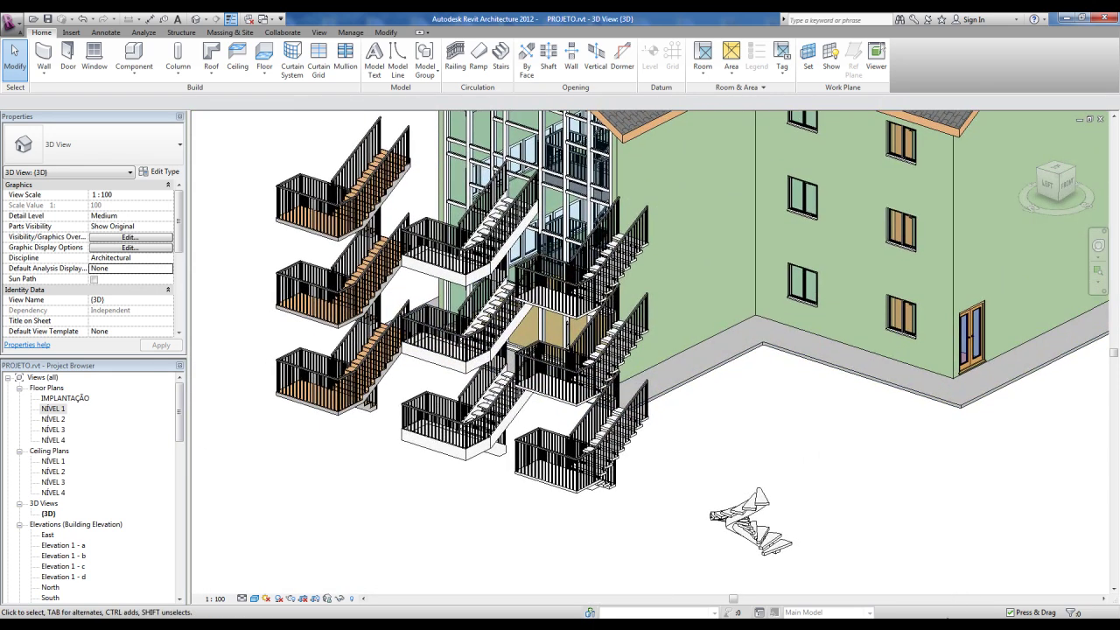